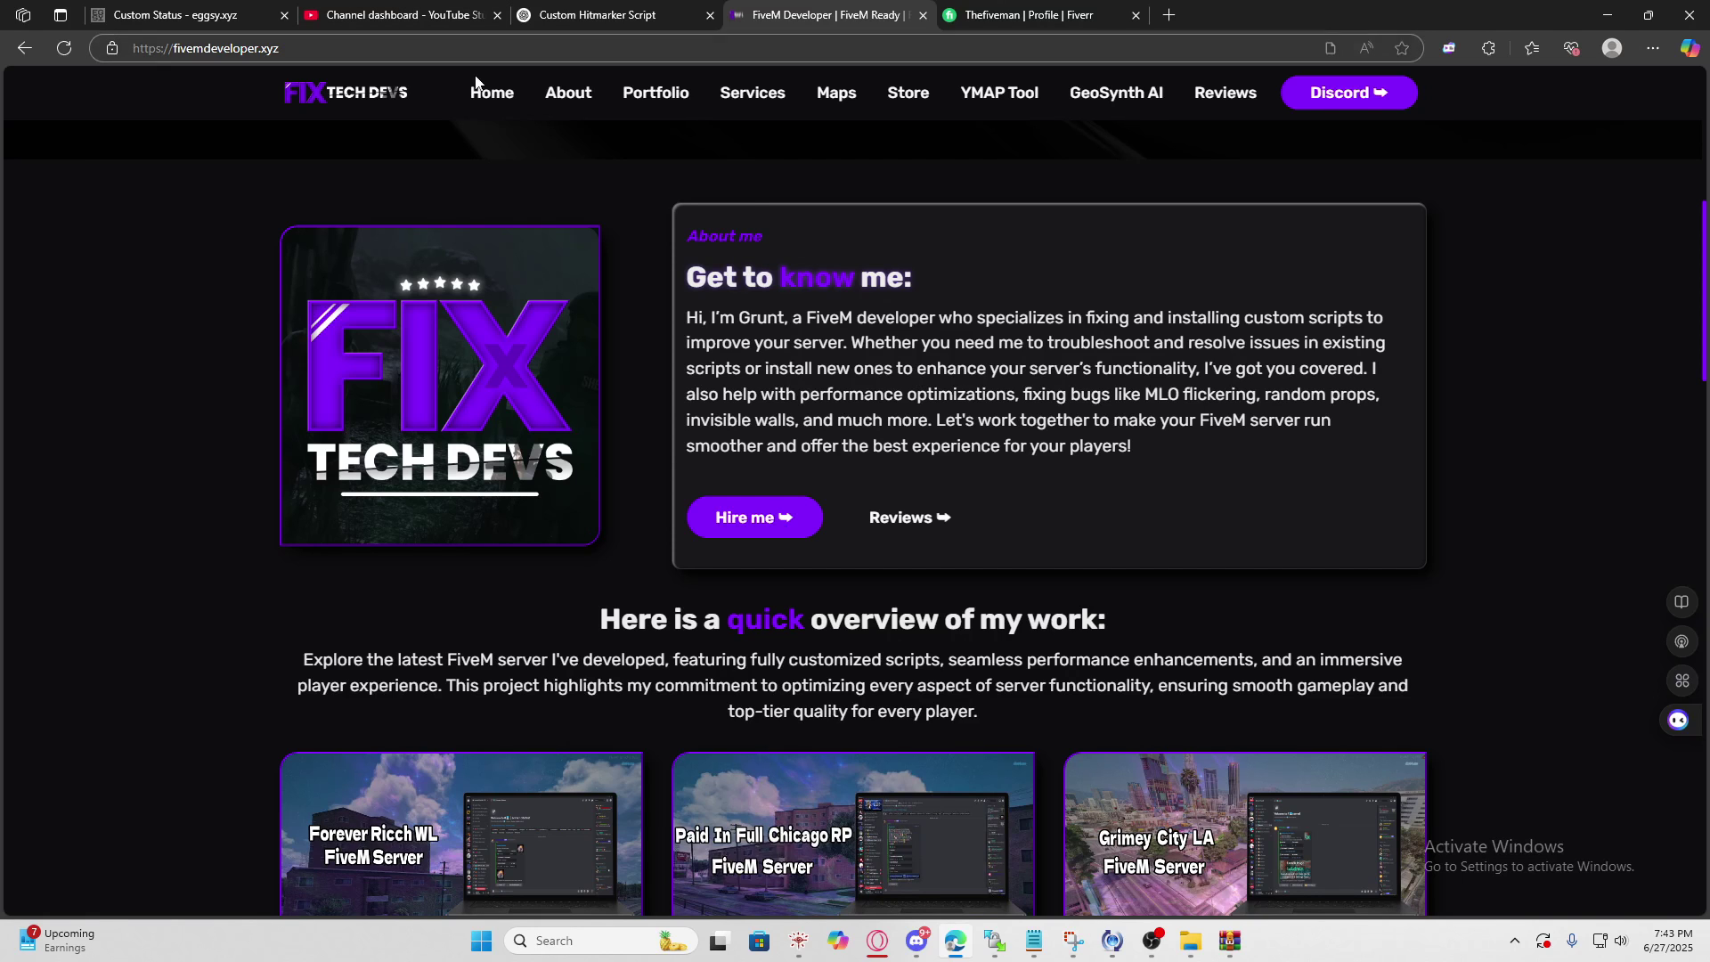
# - Look through the developer site's work overview and service pricing cards, including Fix MLO Flickering & Collision Issues
pyautogui.click(492, 92)
pyautogui.scroll(-15, 374, 354)
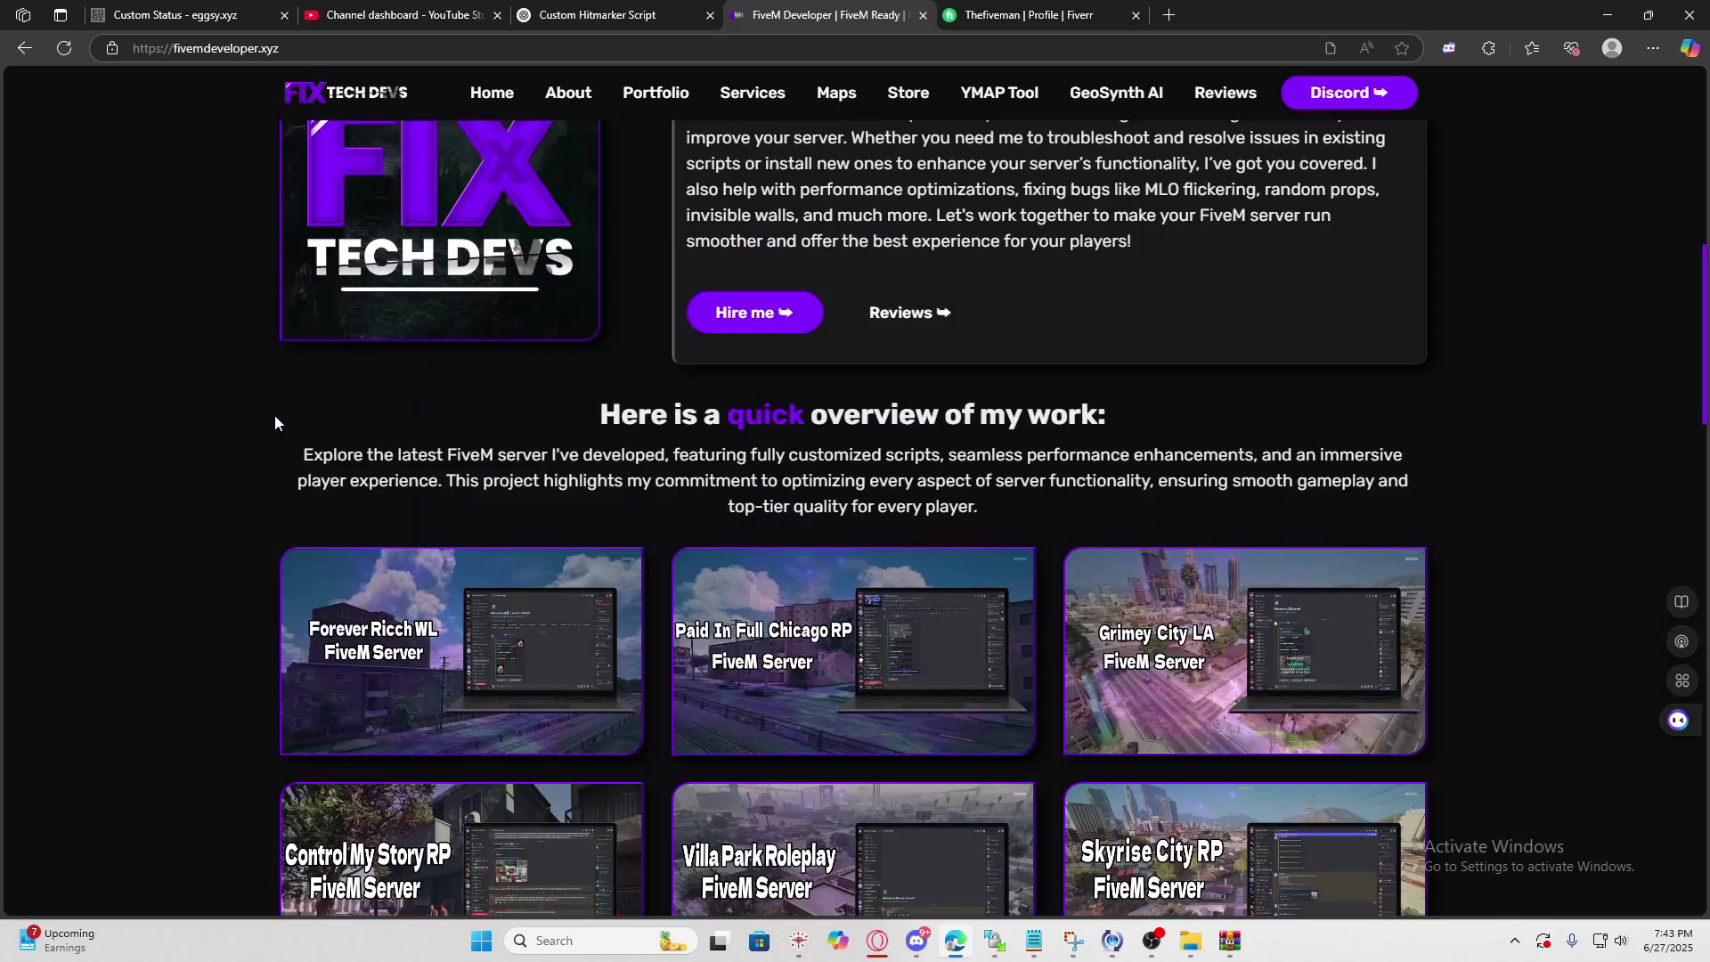
pyautogui.scroll(-6, 267, 417)
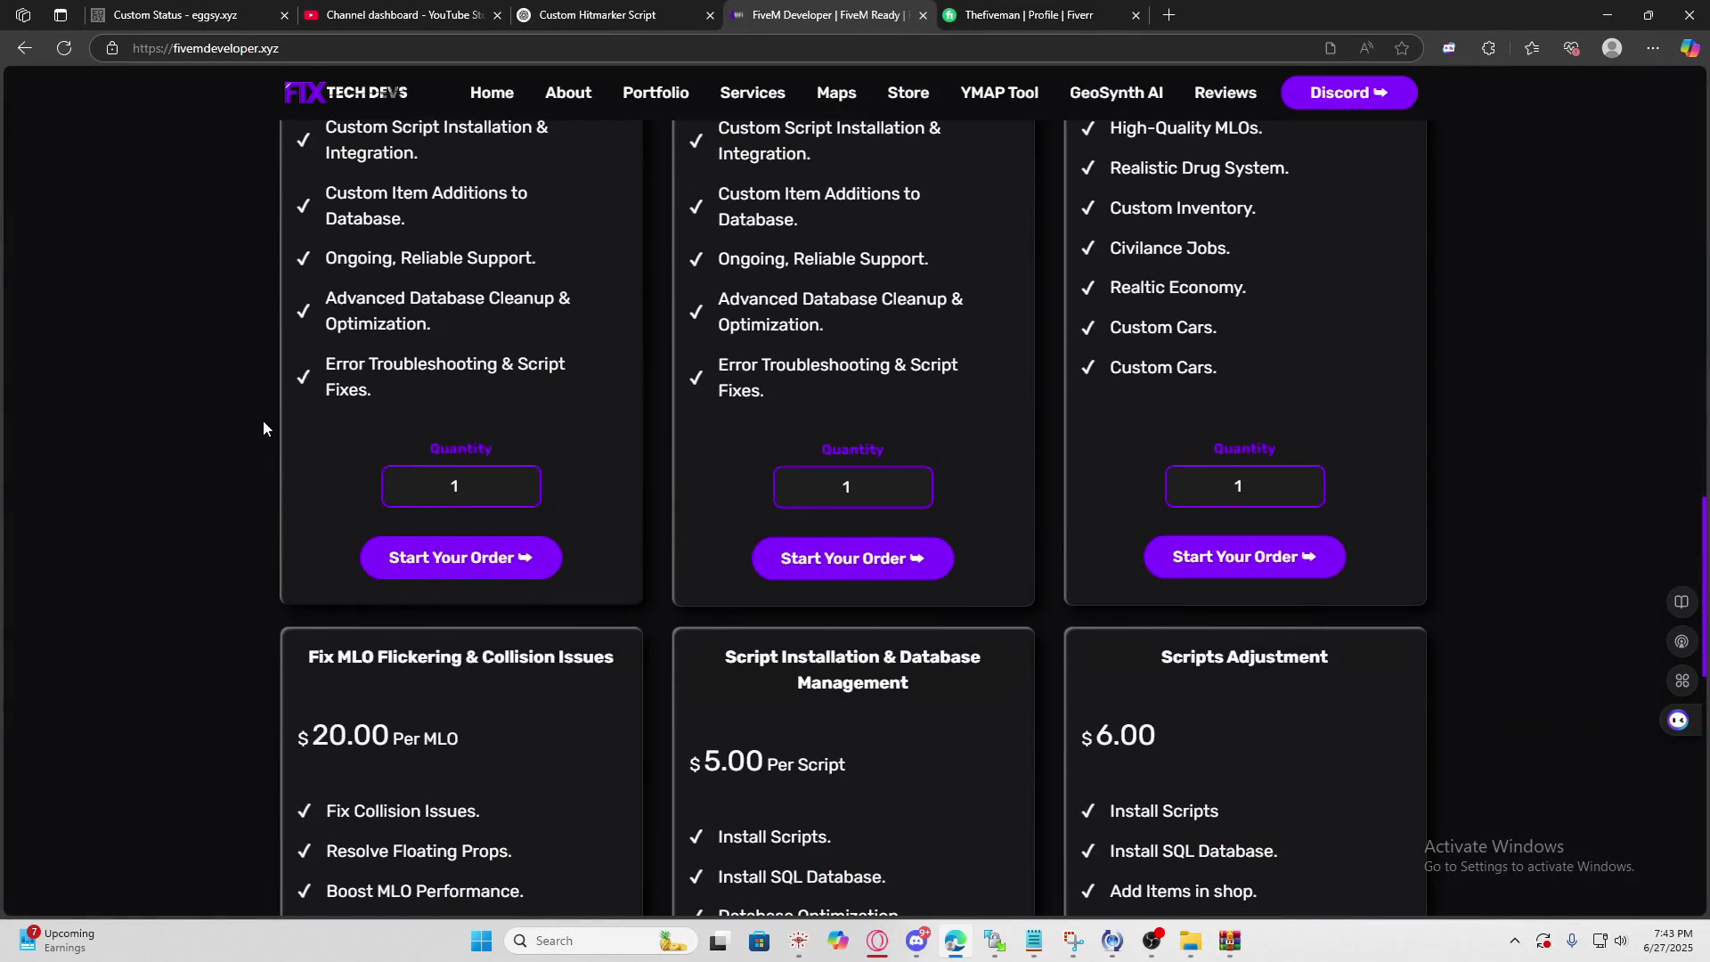
pyautogui.scroll(2, 265, 414)
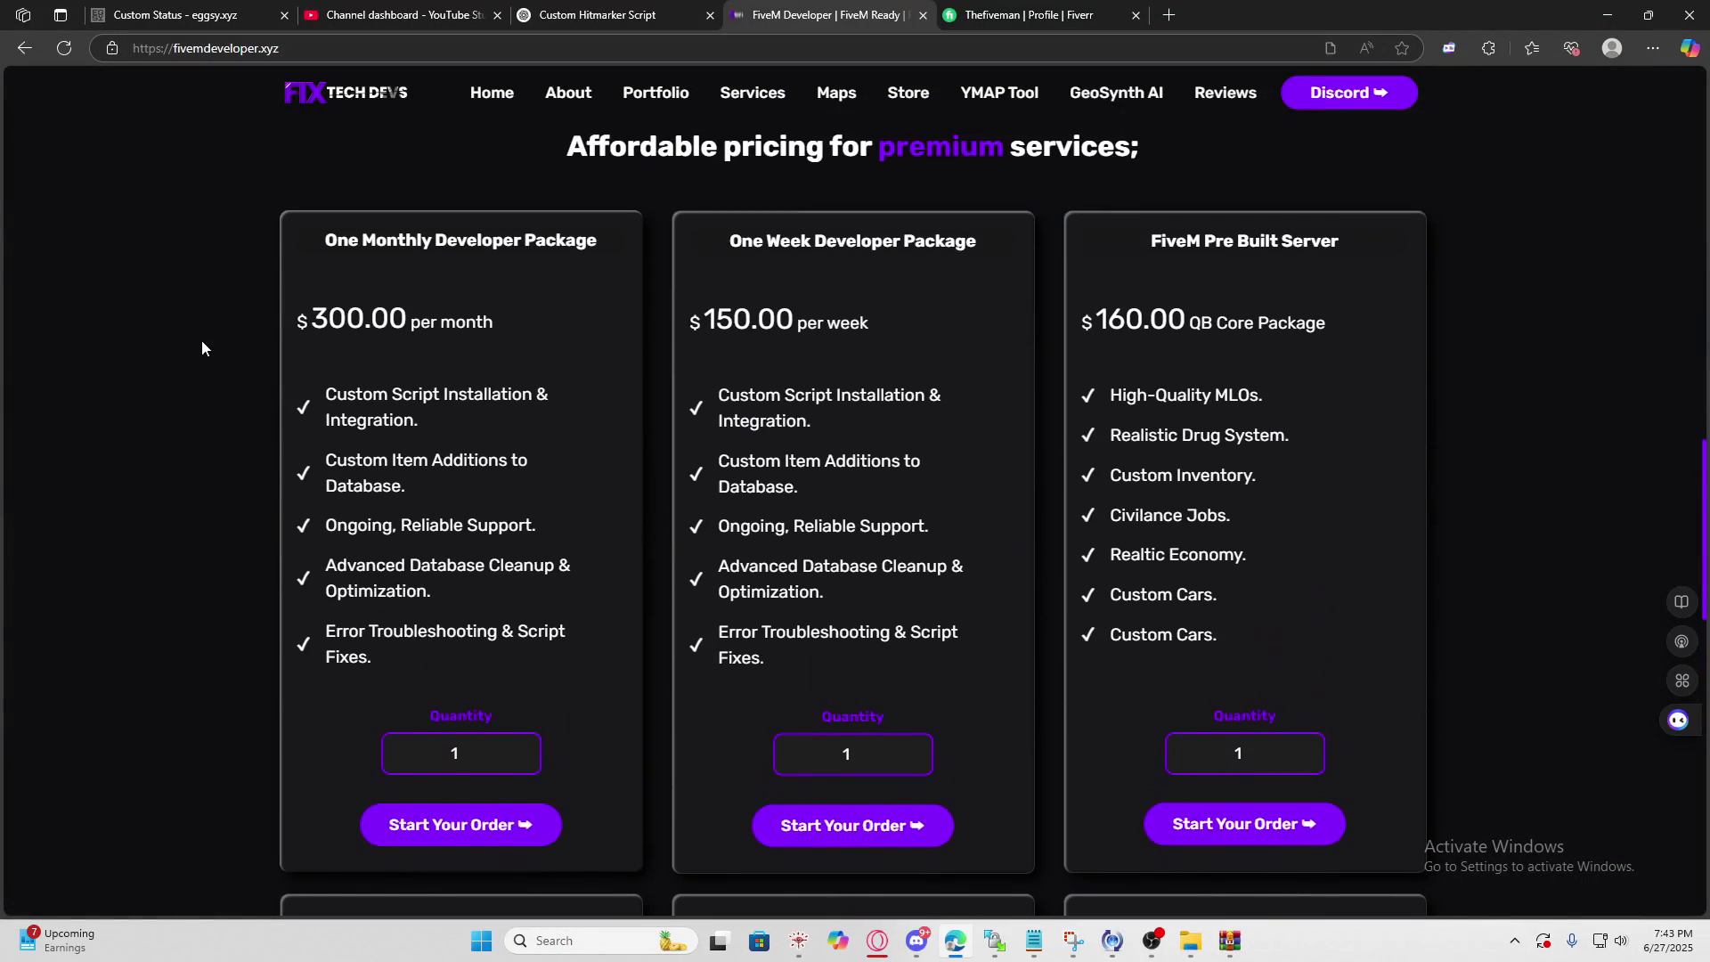
pyautogui.scroll(-3, 202, 340)
pyautogui.scroll(-1, 194, 410)
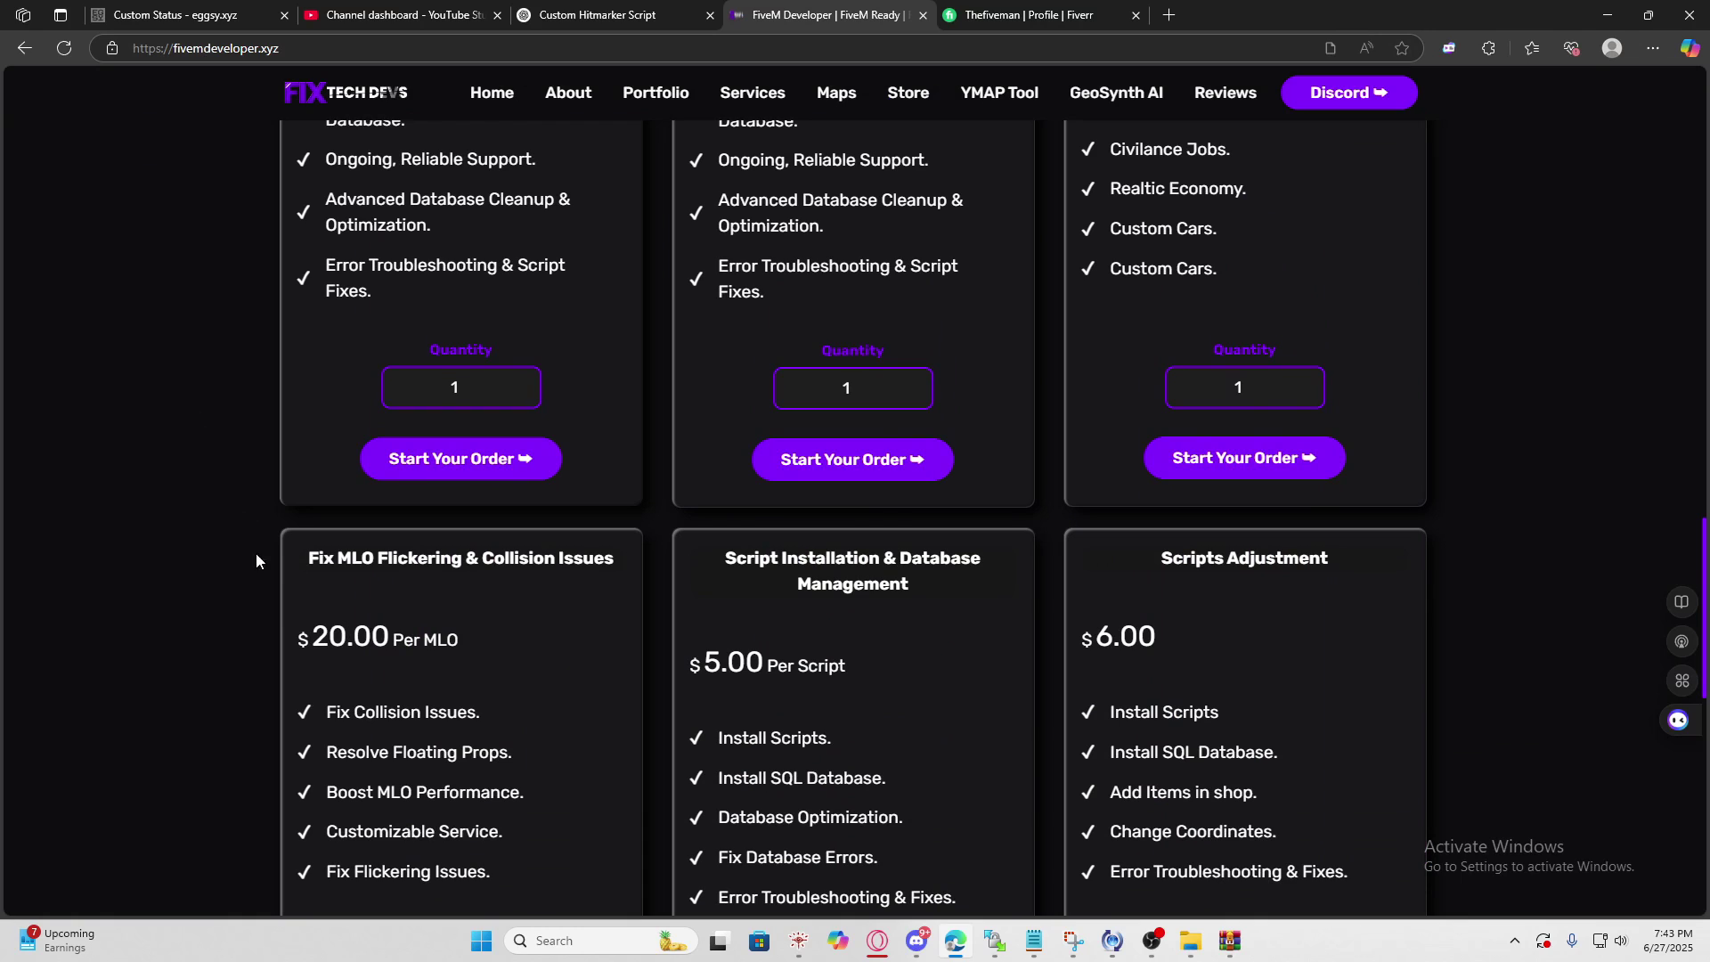
pyautogui.moveTo(350, 558); pyautogui.dragTo(625, 560)
pyautogui.scroll(-6, 494, 622)
pyautogui.click(602, 757)
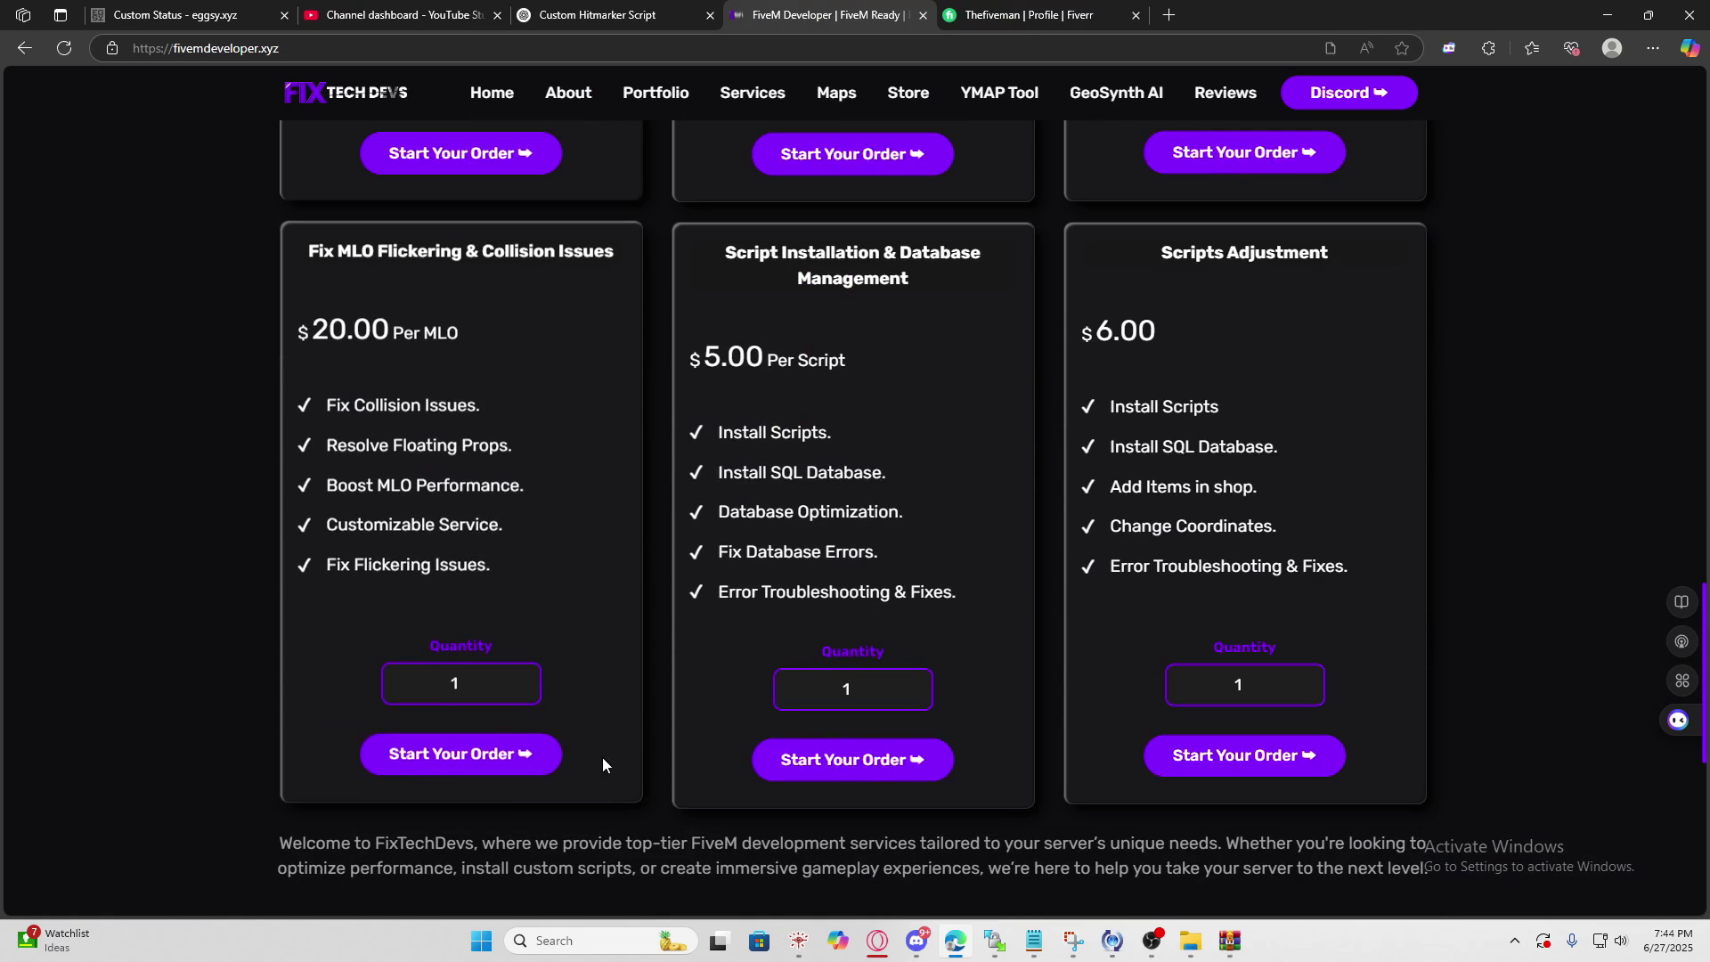
# - Switch to Discord and view the GrooveGrove server's verification and support channels
pyautogui.click(917, 941)
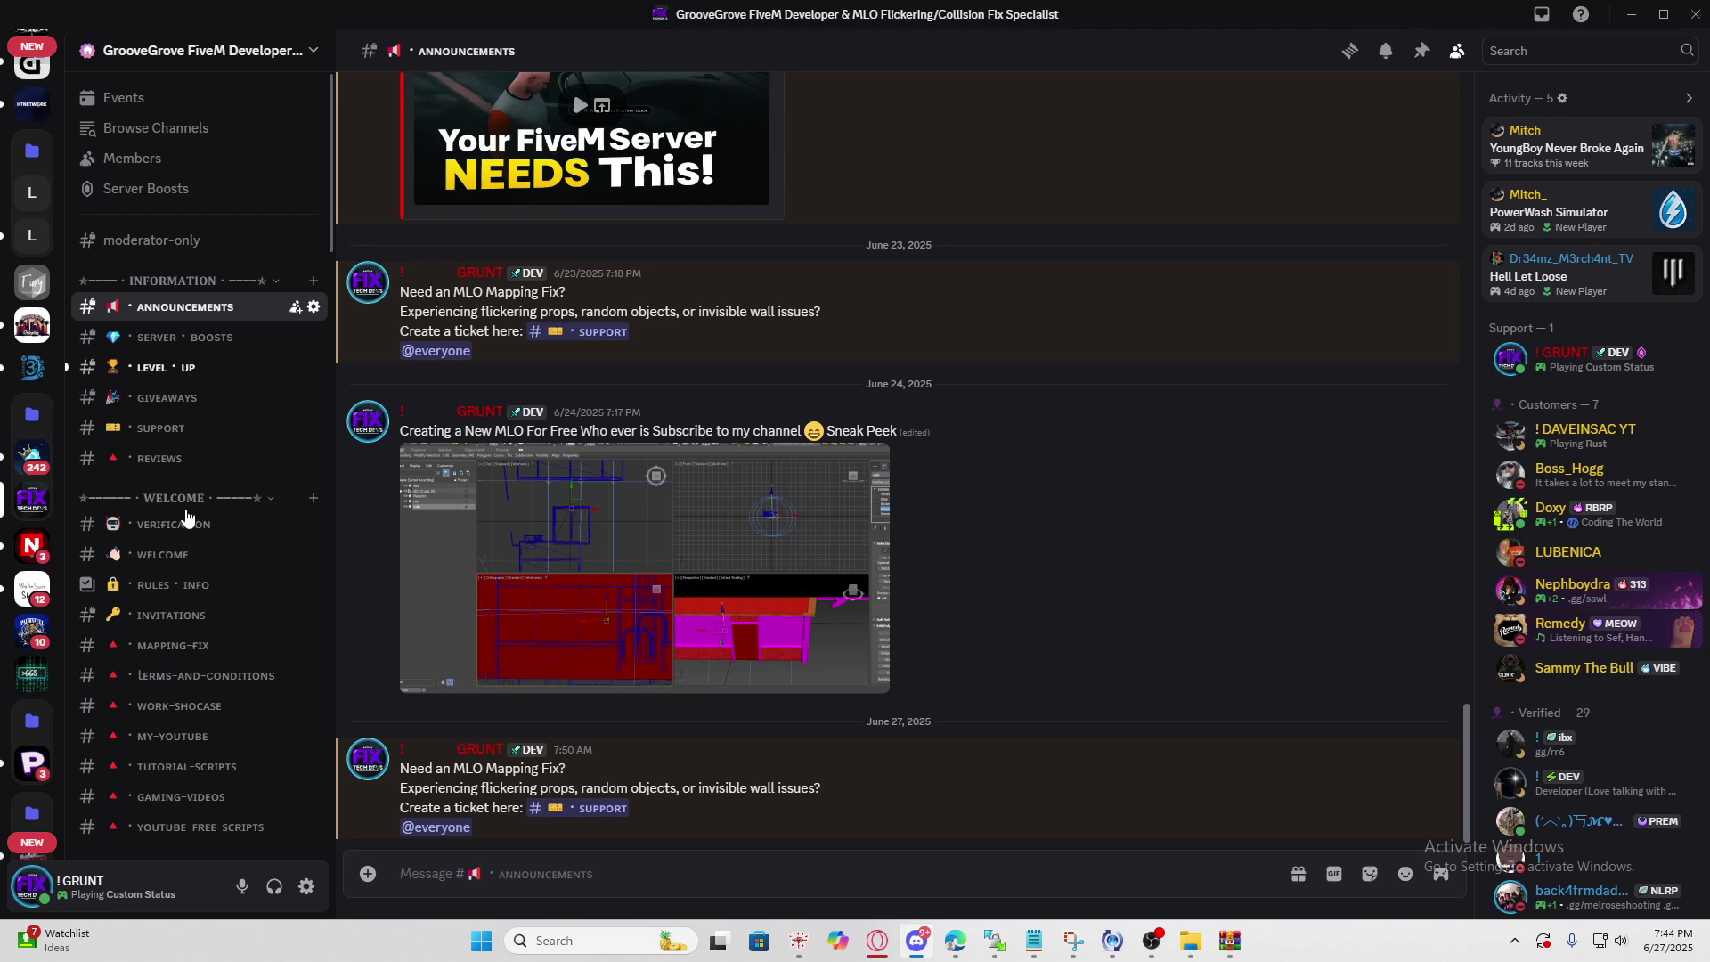
pyautogui.click(156, 535)
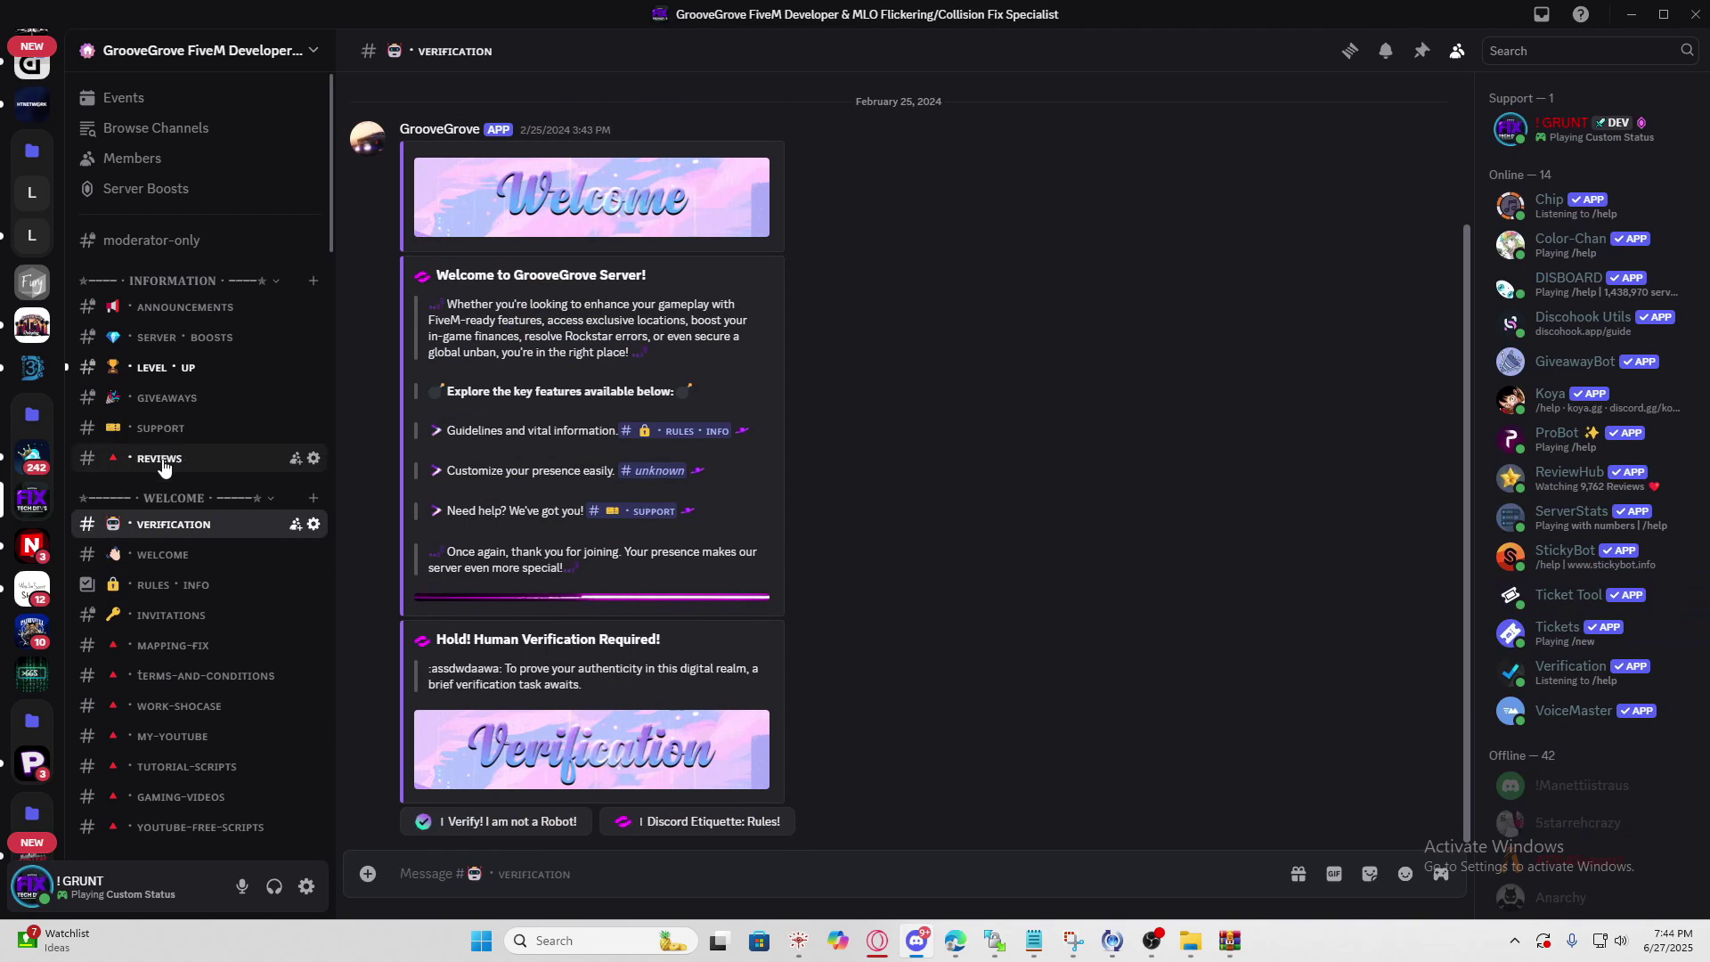
pyautogui.click(160, 429)
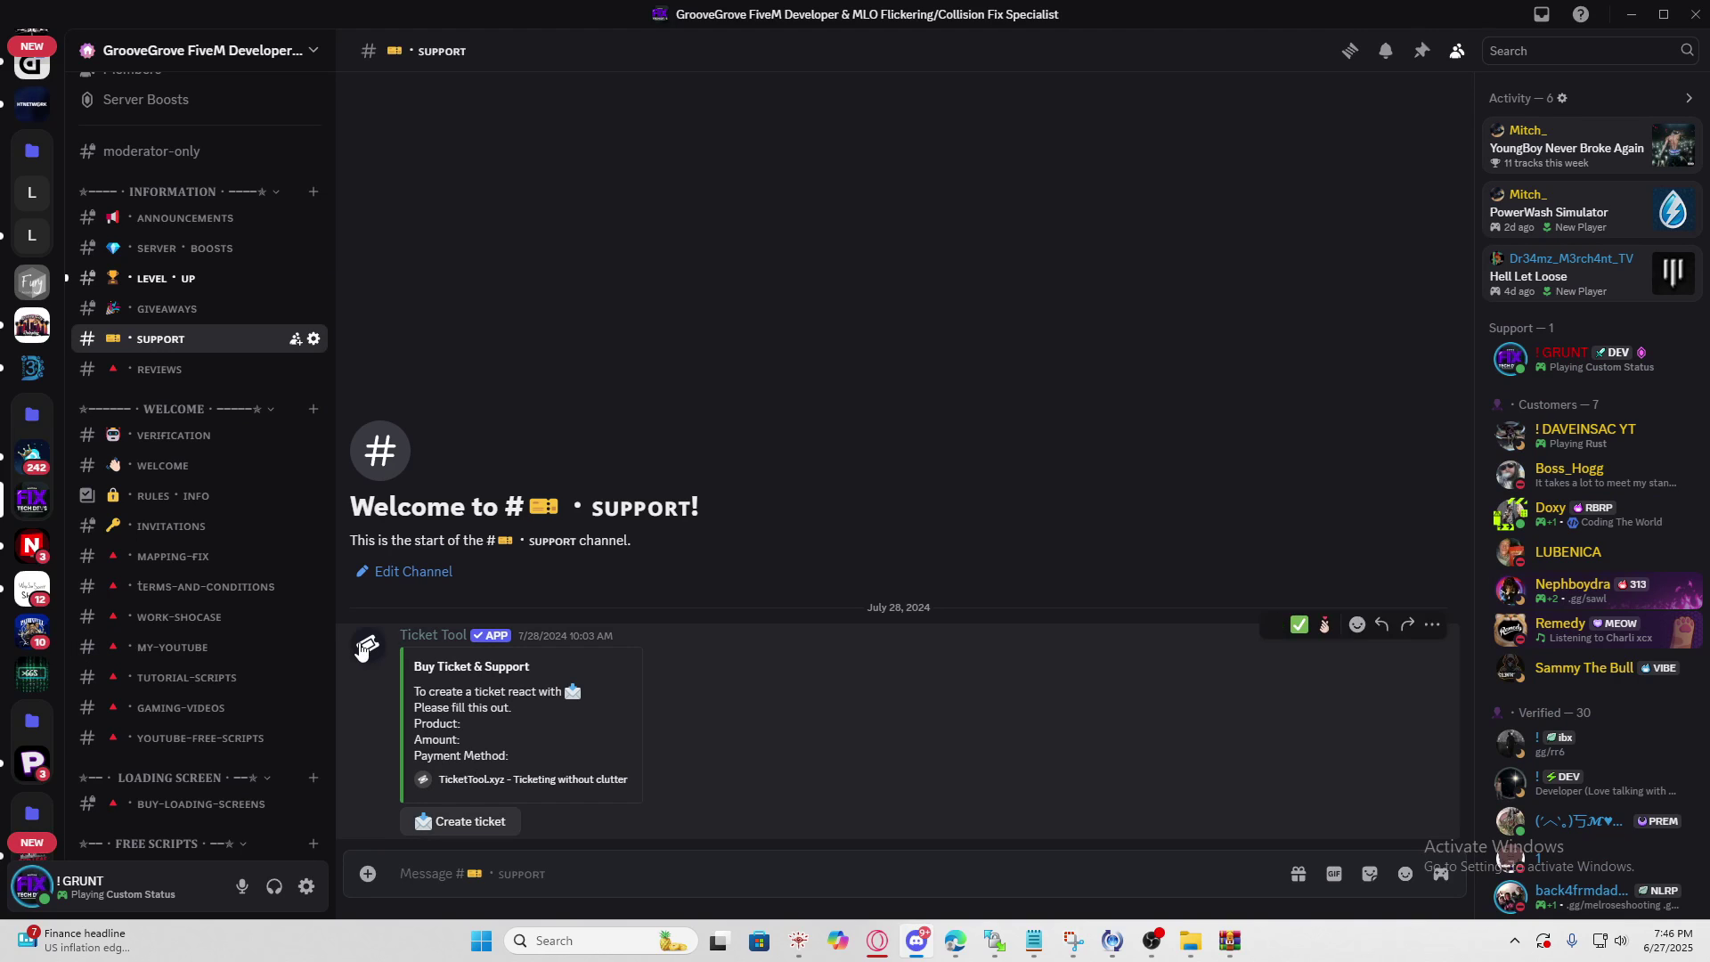
# - Return to the developer website in the browser and open its YMAP Tool page
pyautogui.click(956, 941)
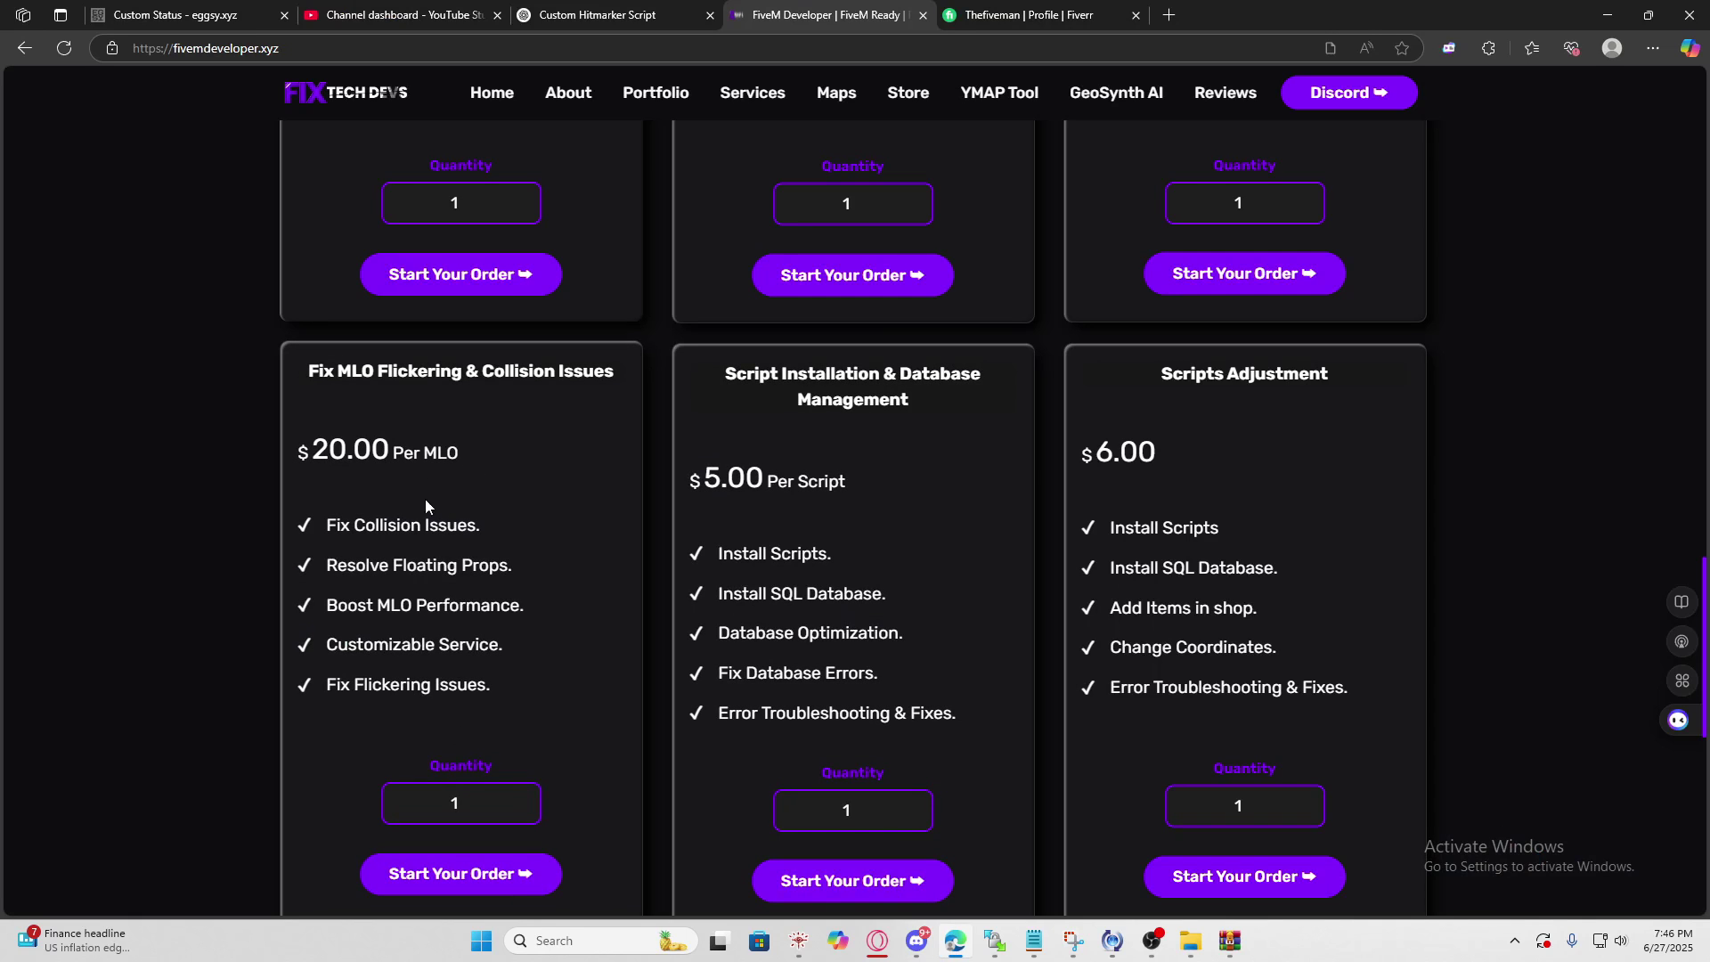
pyautogui.scroll(2, 500, 450)
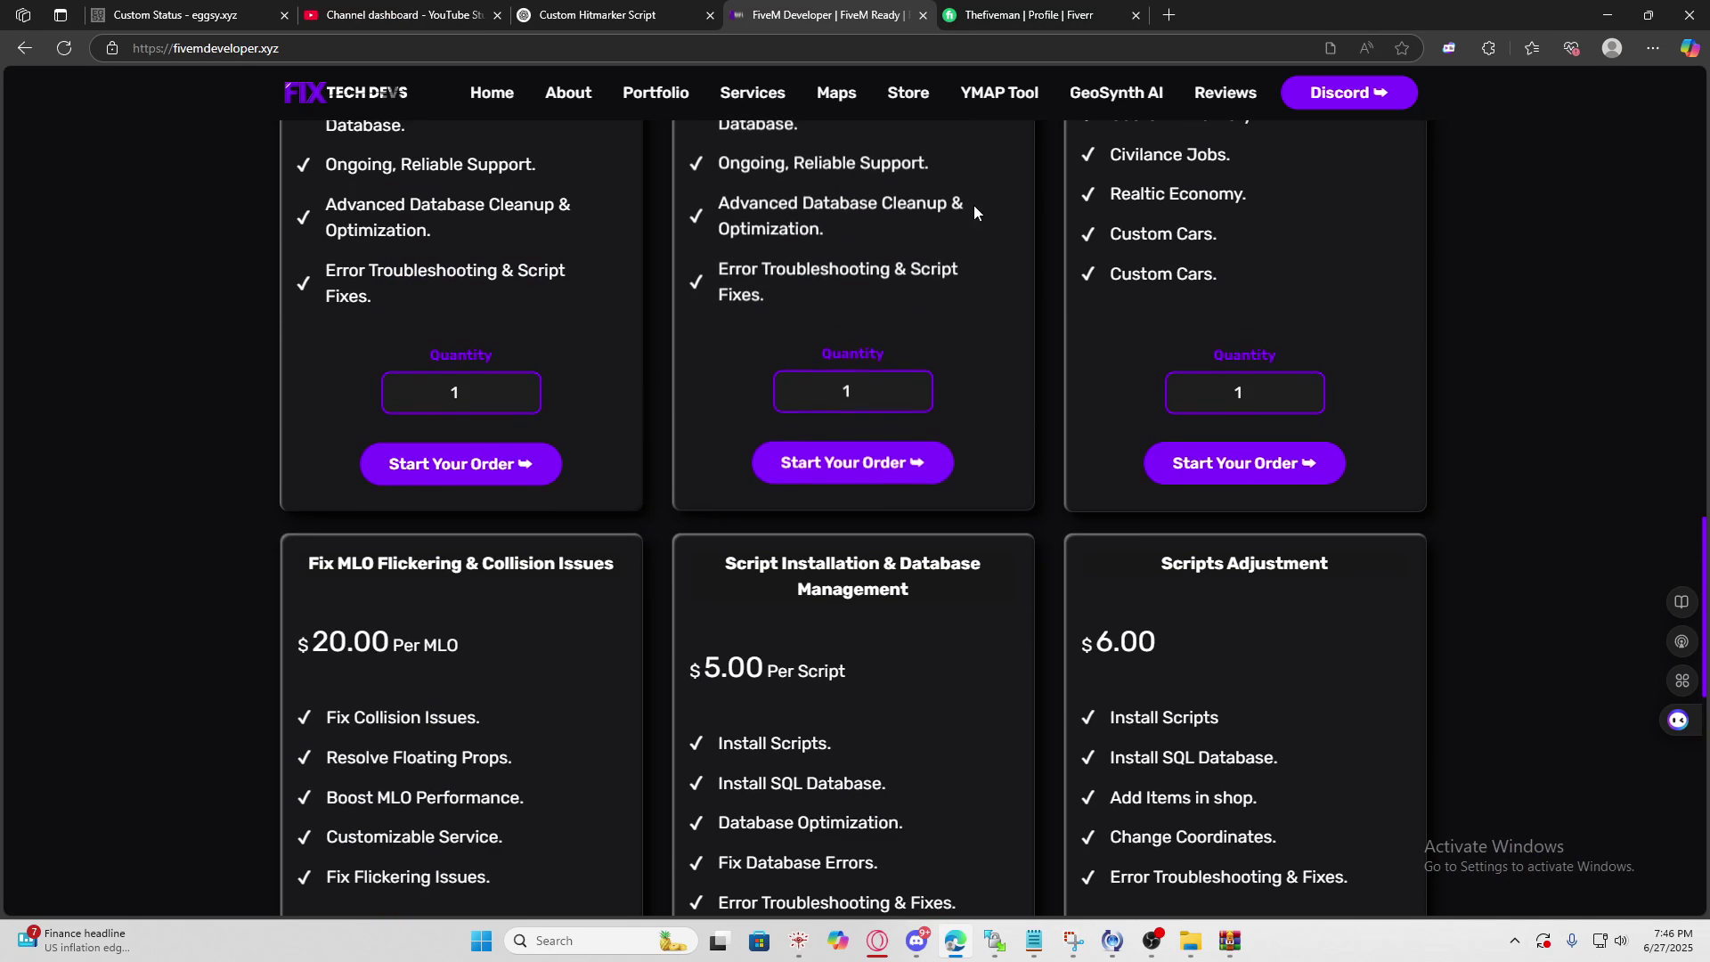
pyautogui.click(1000, 93)
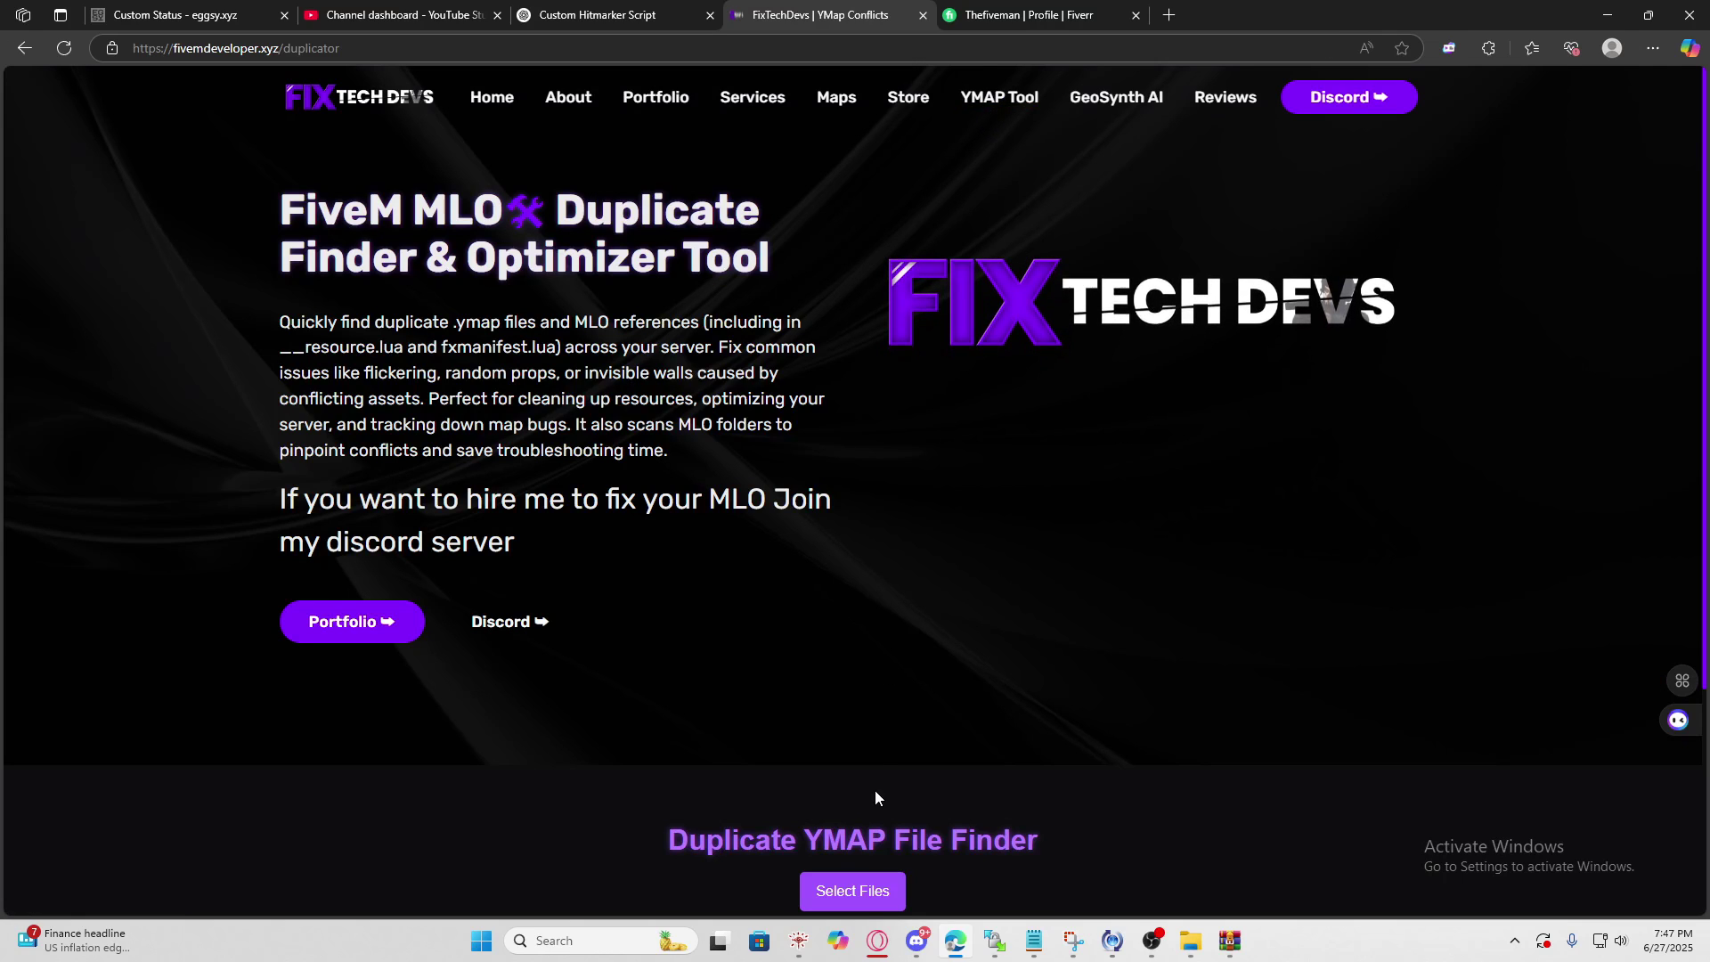
# - Check the [Maps] resources folder in File Explorer and load that folder into the Duplicate YMAP File Finder
pyautogui.moveTo(1000, 949)
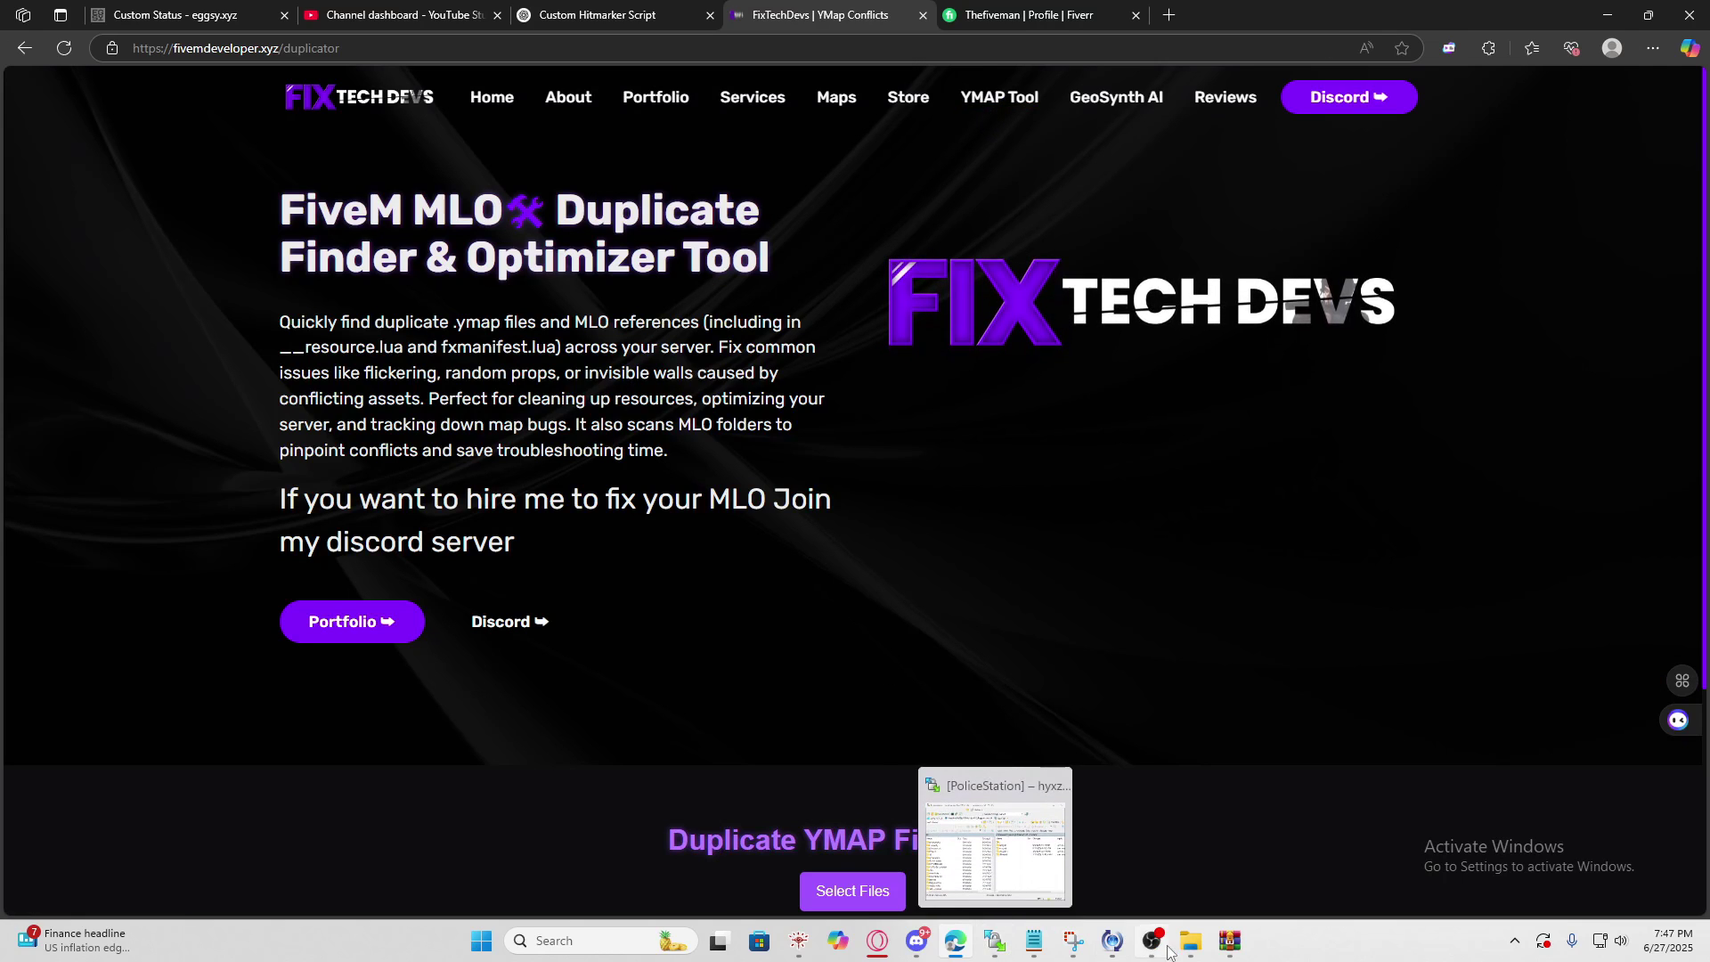
pyautogui.moveTo(1189, 942)
pyautogui.click(1240, 846)
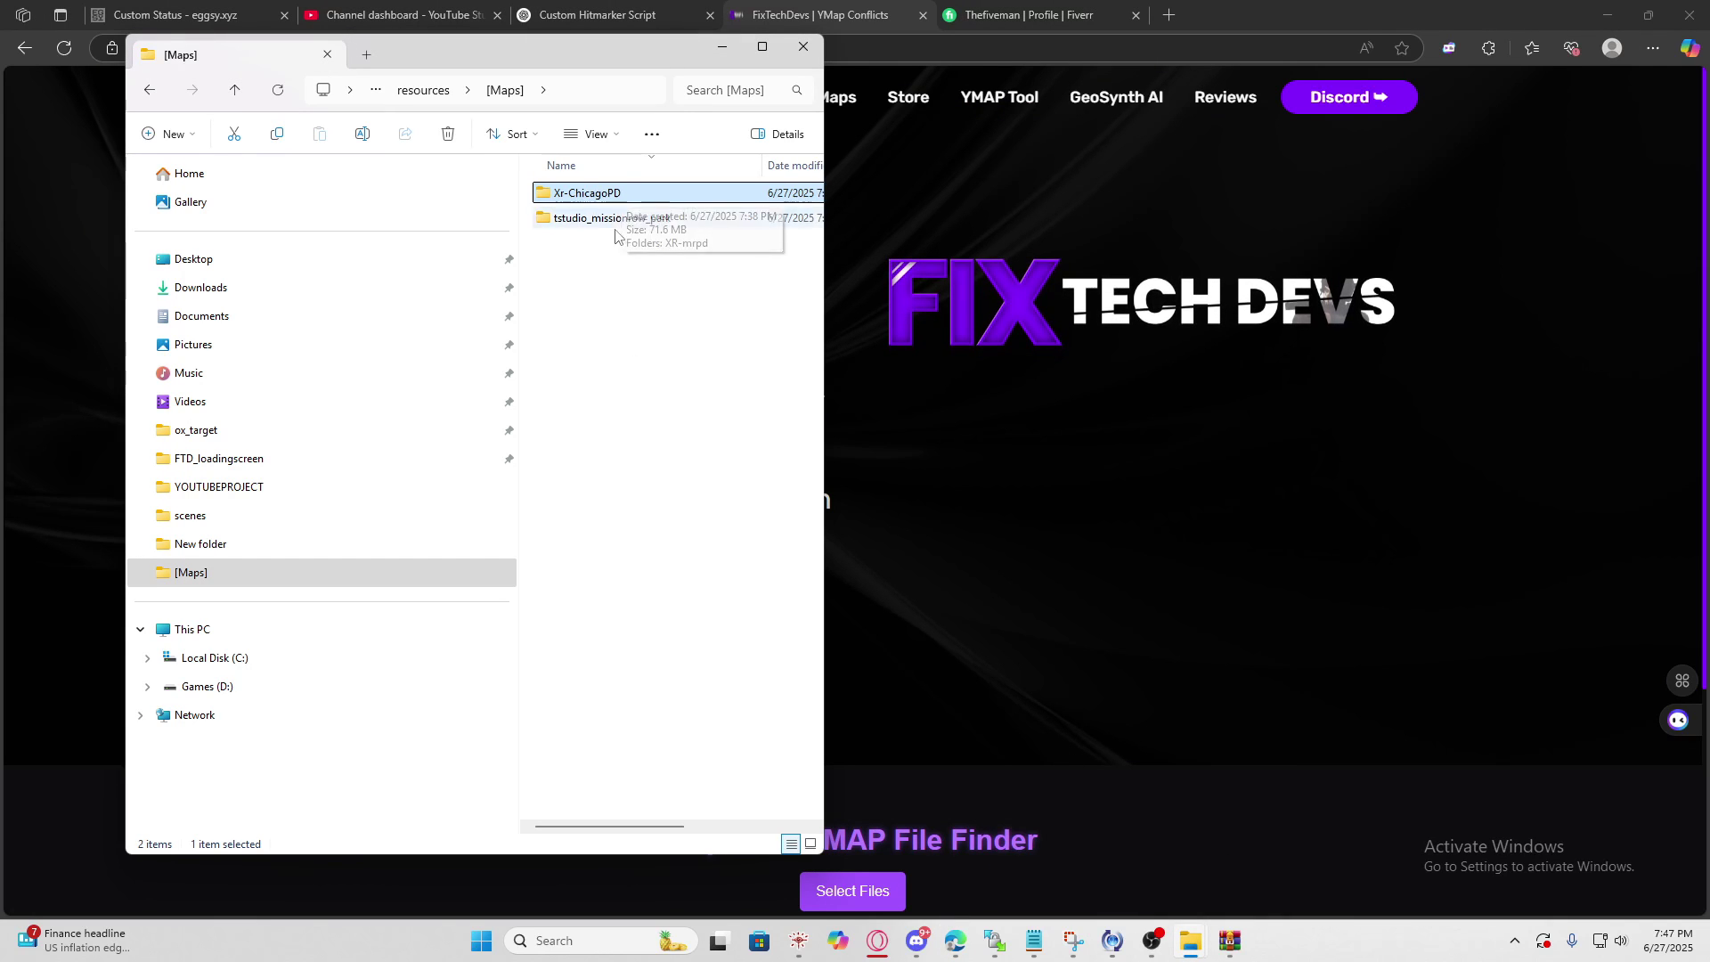
pyautogui.moveTo(654, 230)
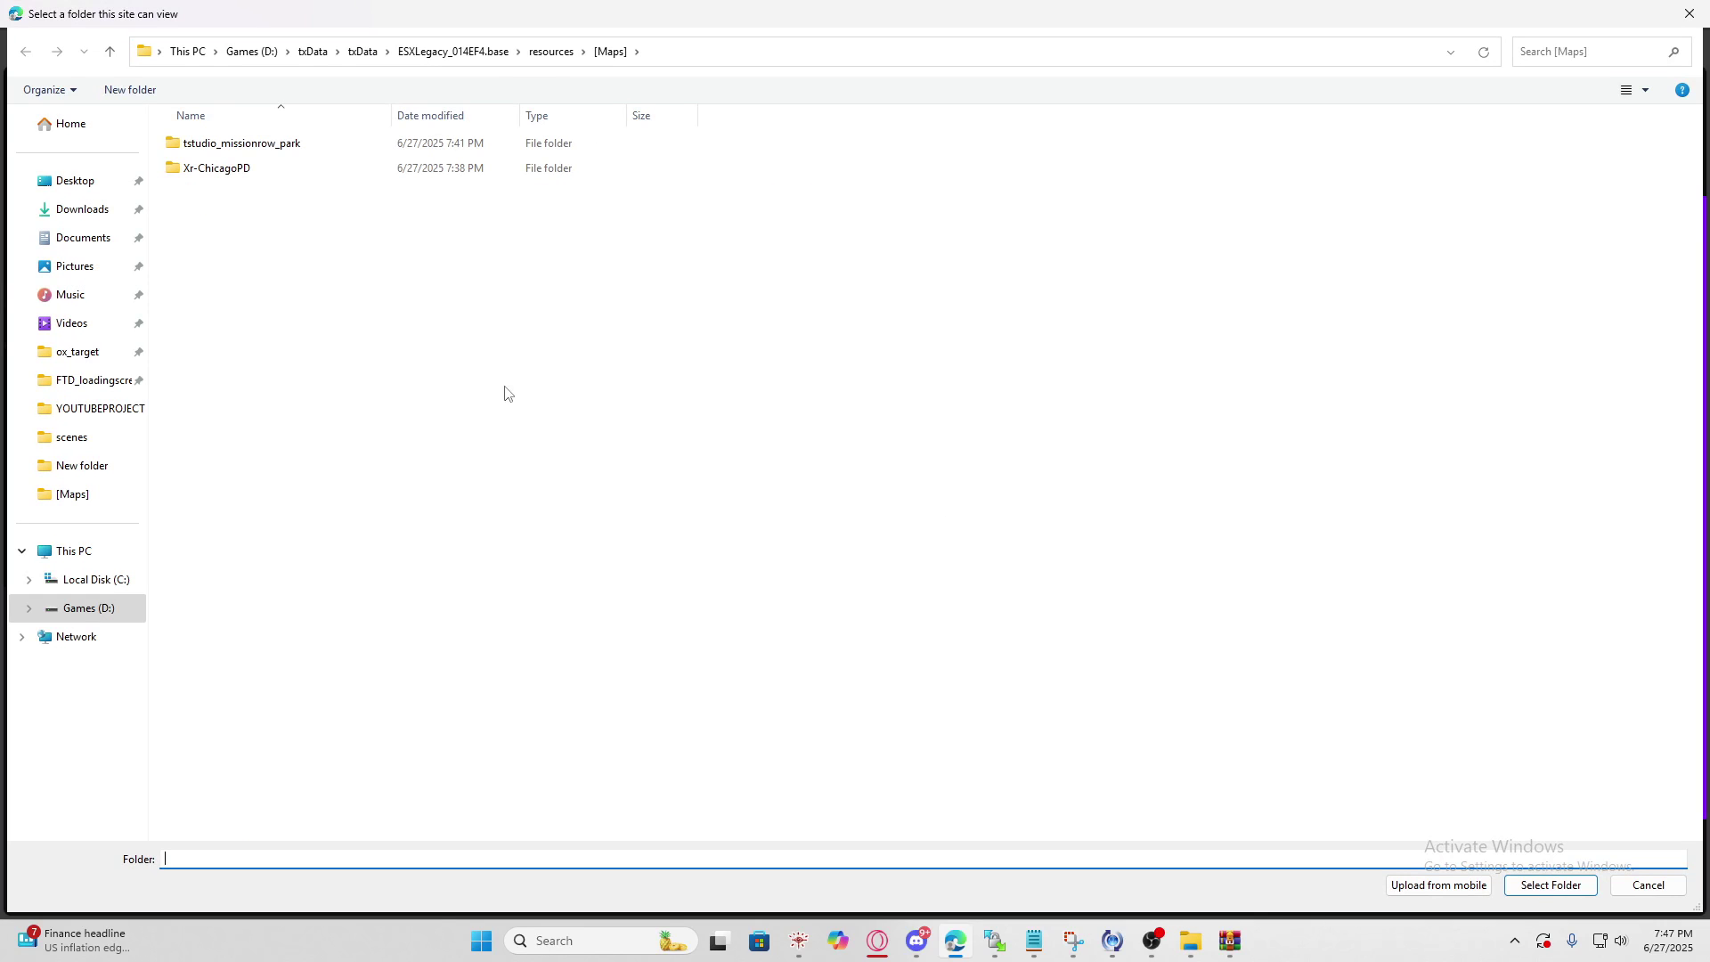
pyautogui.click(551, 51)
pyautogui.click(268, 243)
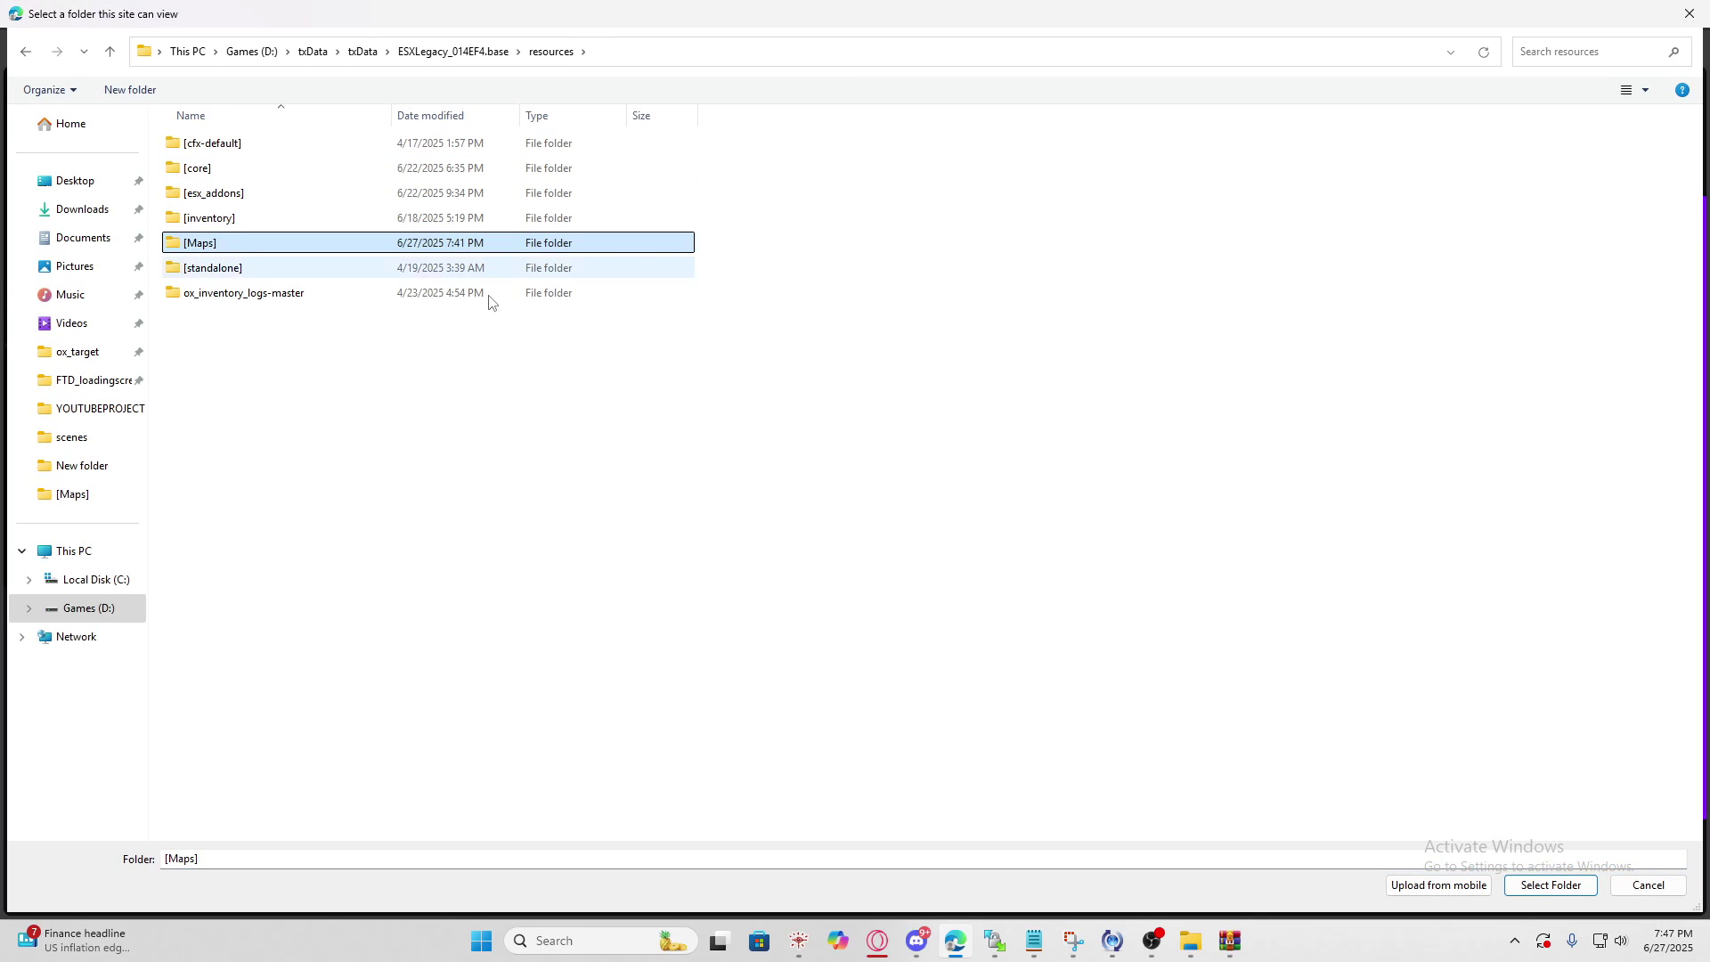
pyautogui.click(1508, 892)
# - Review the duplicate YMAP entries listed for the scanned map folders
pyautogui.scroll(-3, 692, 663)
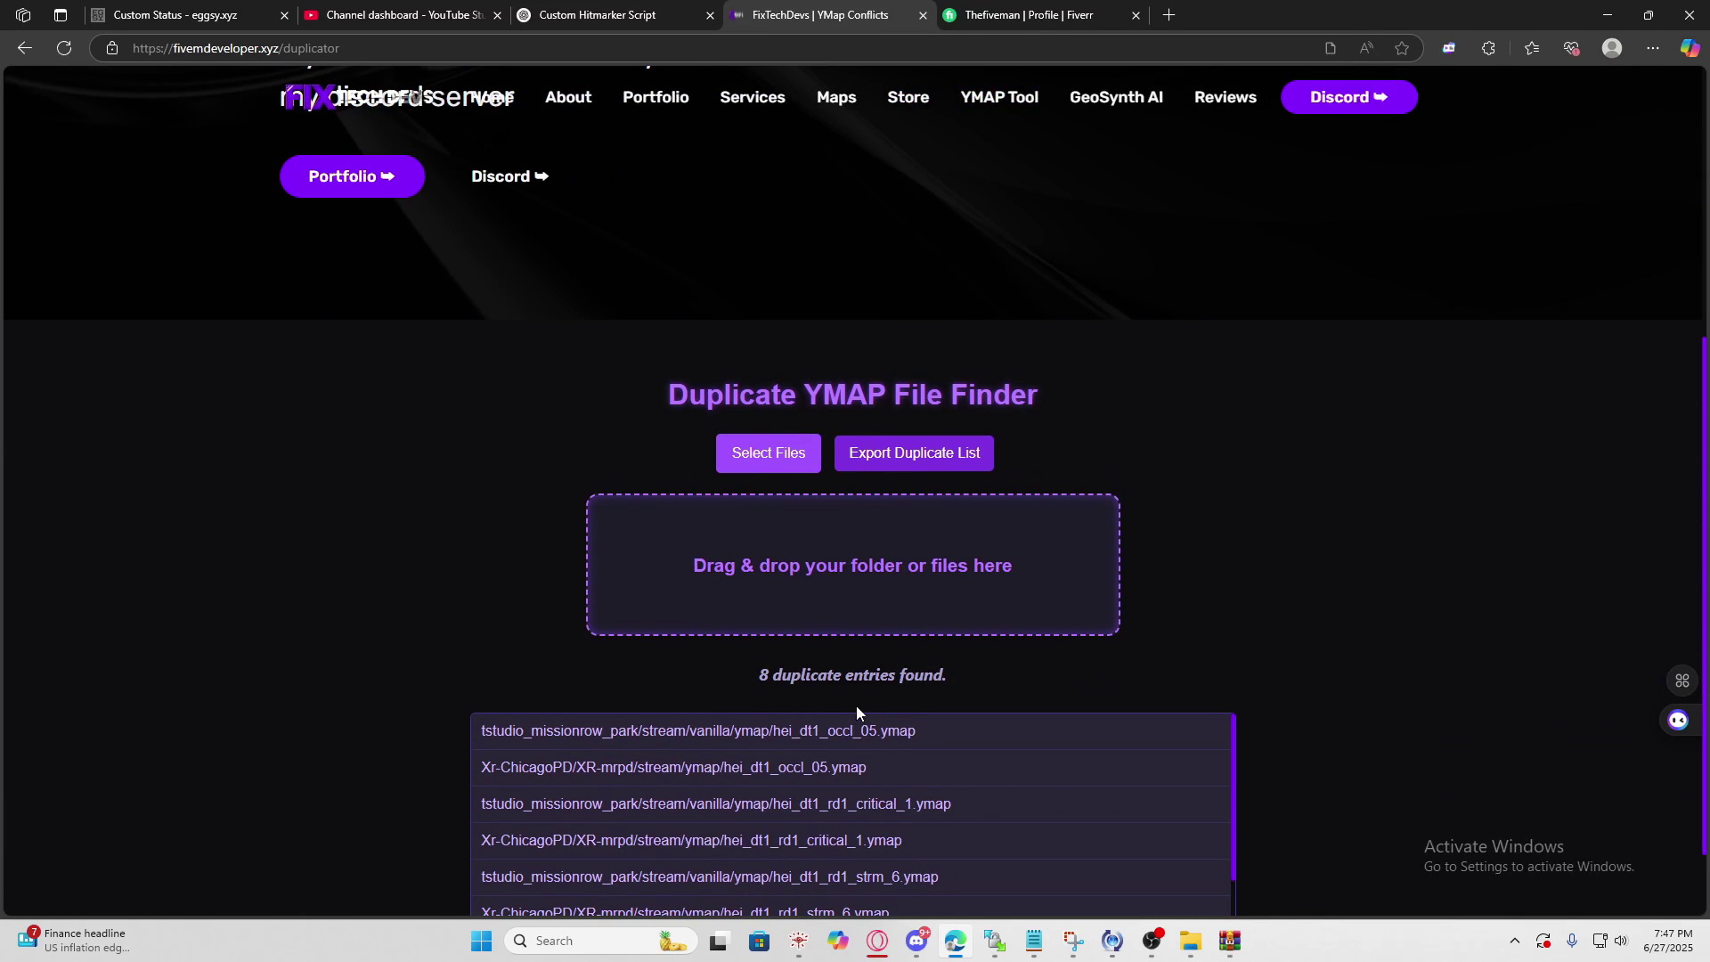
pyautogui.scroll(-1, 585, 750)
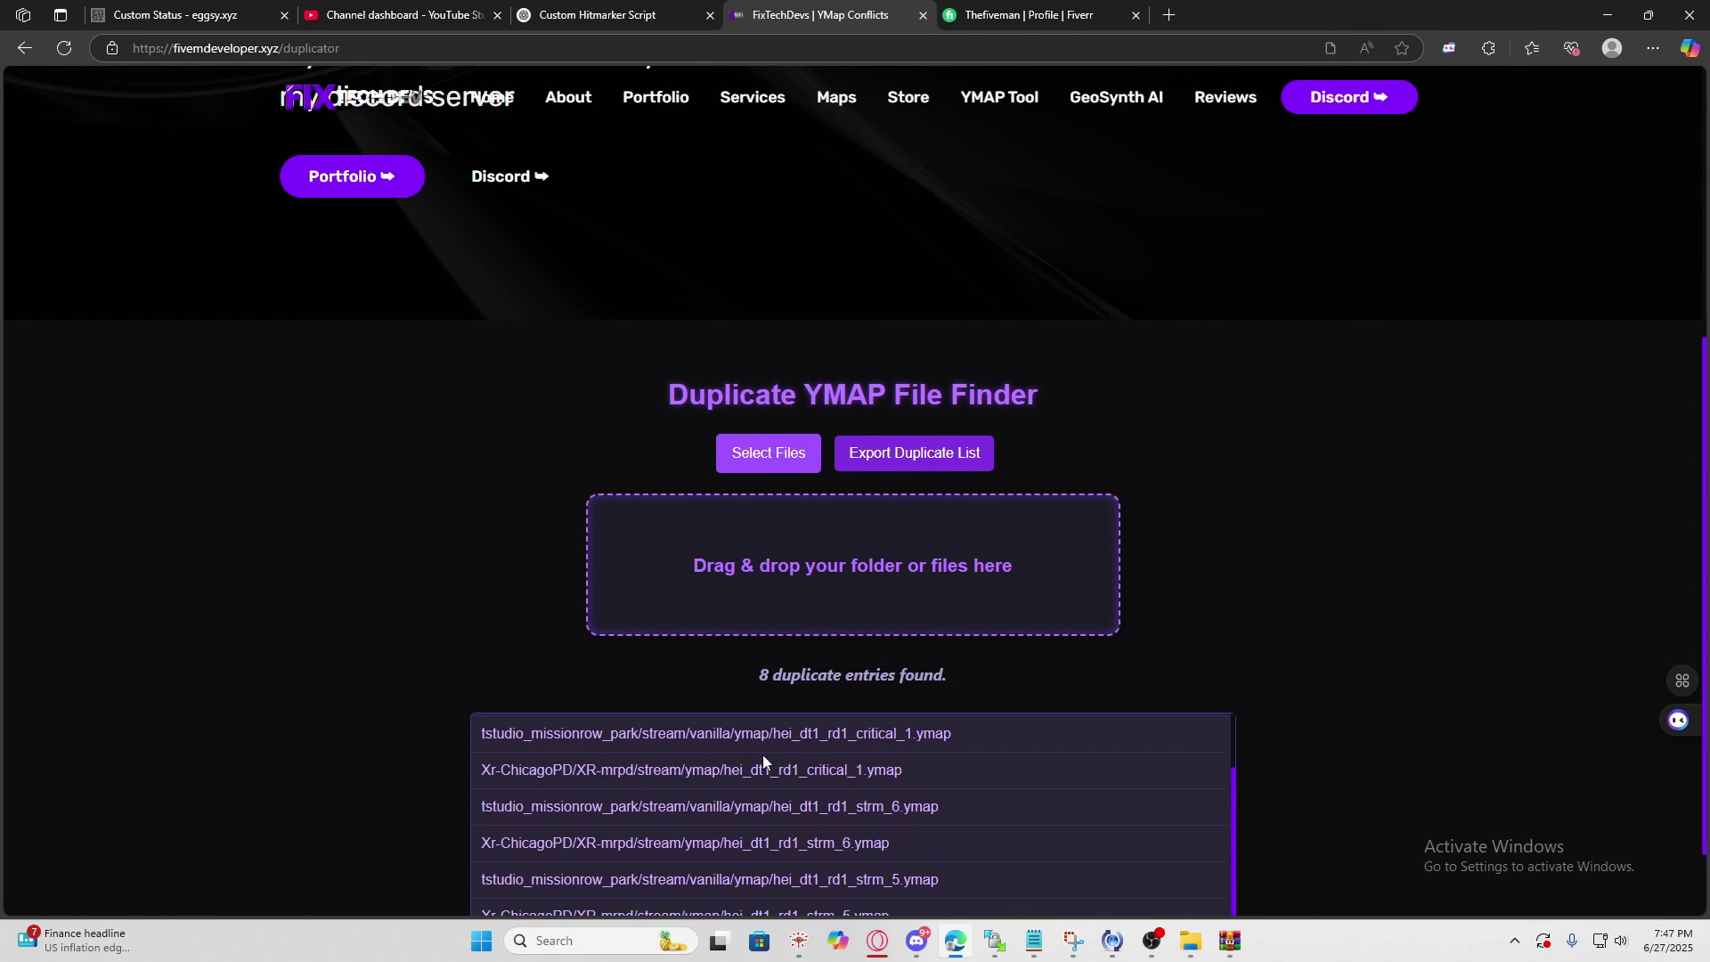
pyautogui.scroll(1, 781, 753)
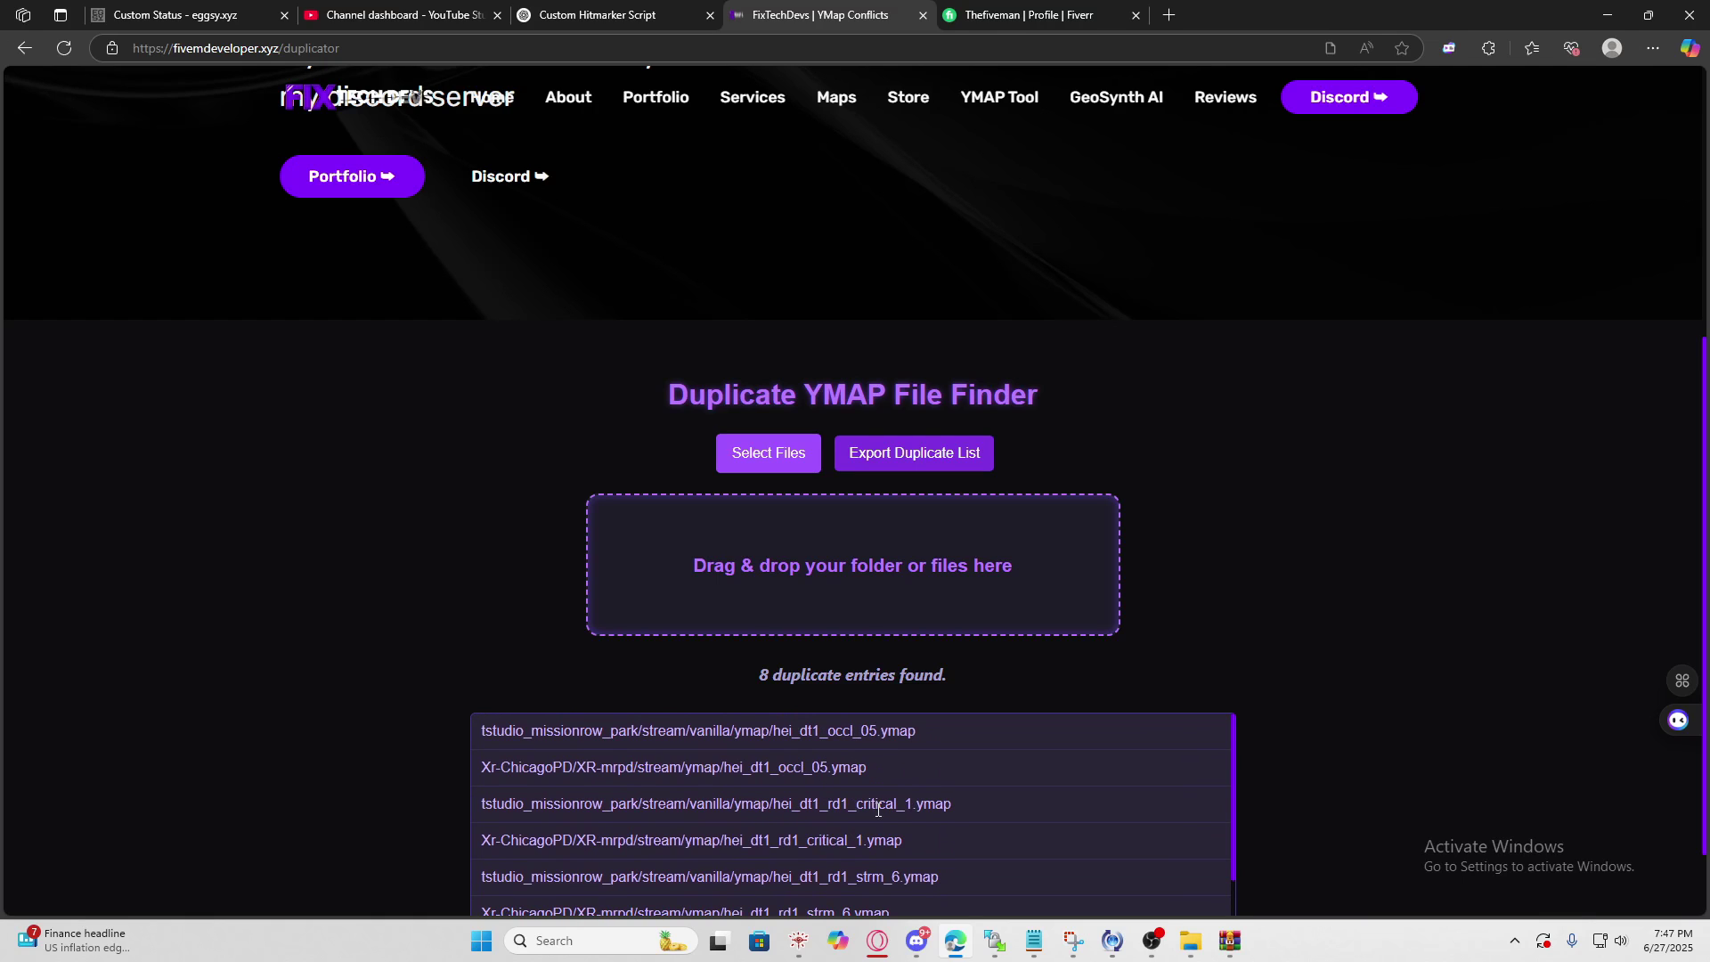
pyautogui.scroll(-1, 840, 863)
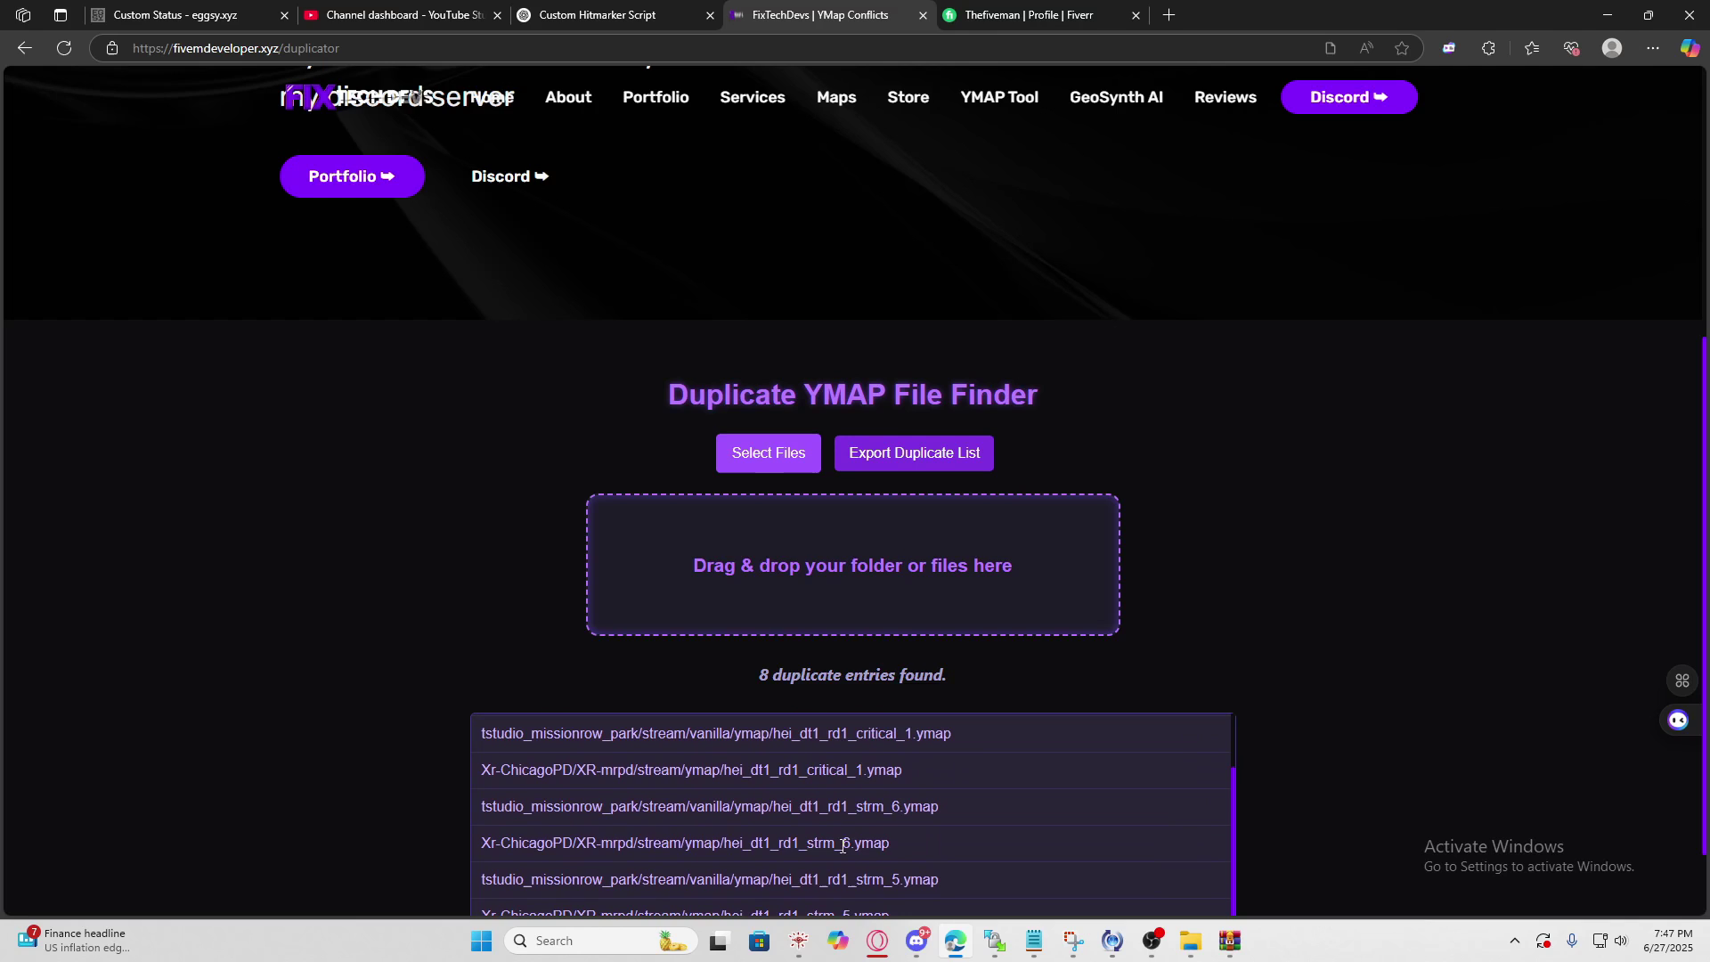
pyautogui.scroll(-1, 842, 846)
# - Switch to CodeWalker and close the currently open project window
pyautogui.moveTo(794, 955)
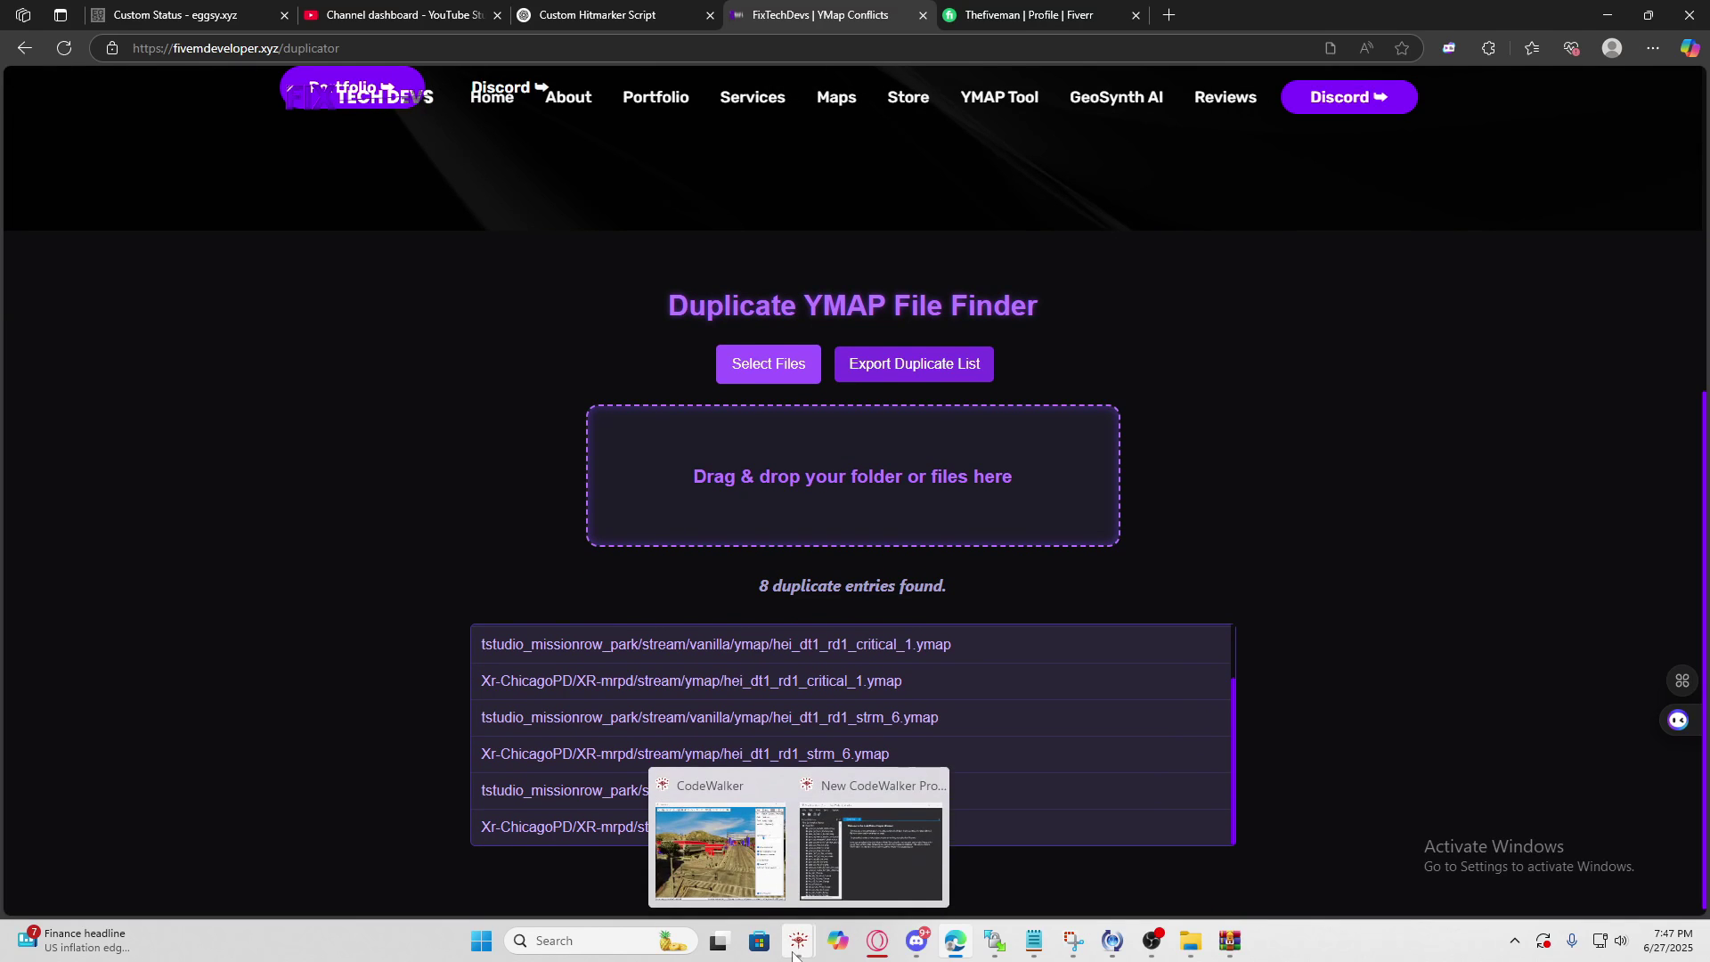
pyautogui.click(860, 859)
pyautogui.click(916, 228)
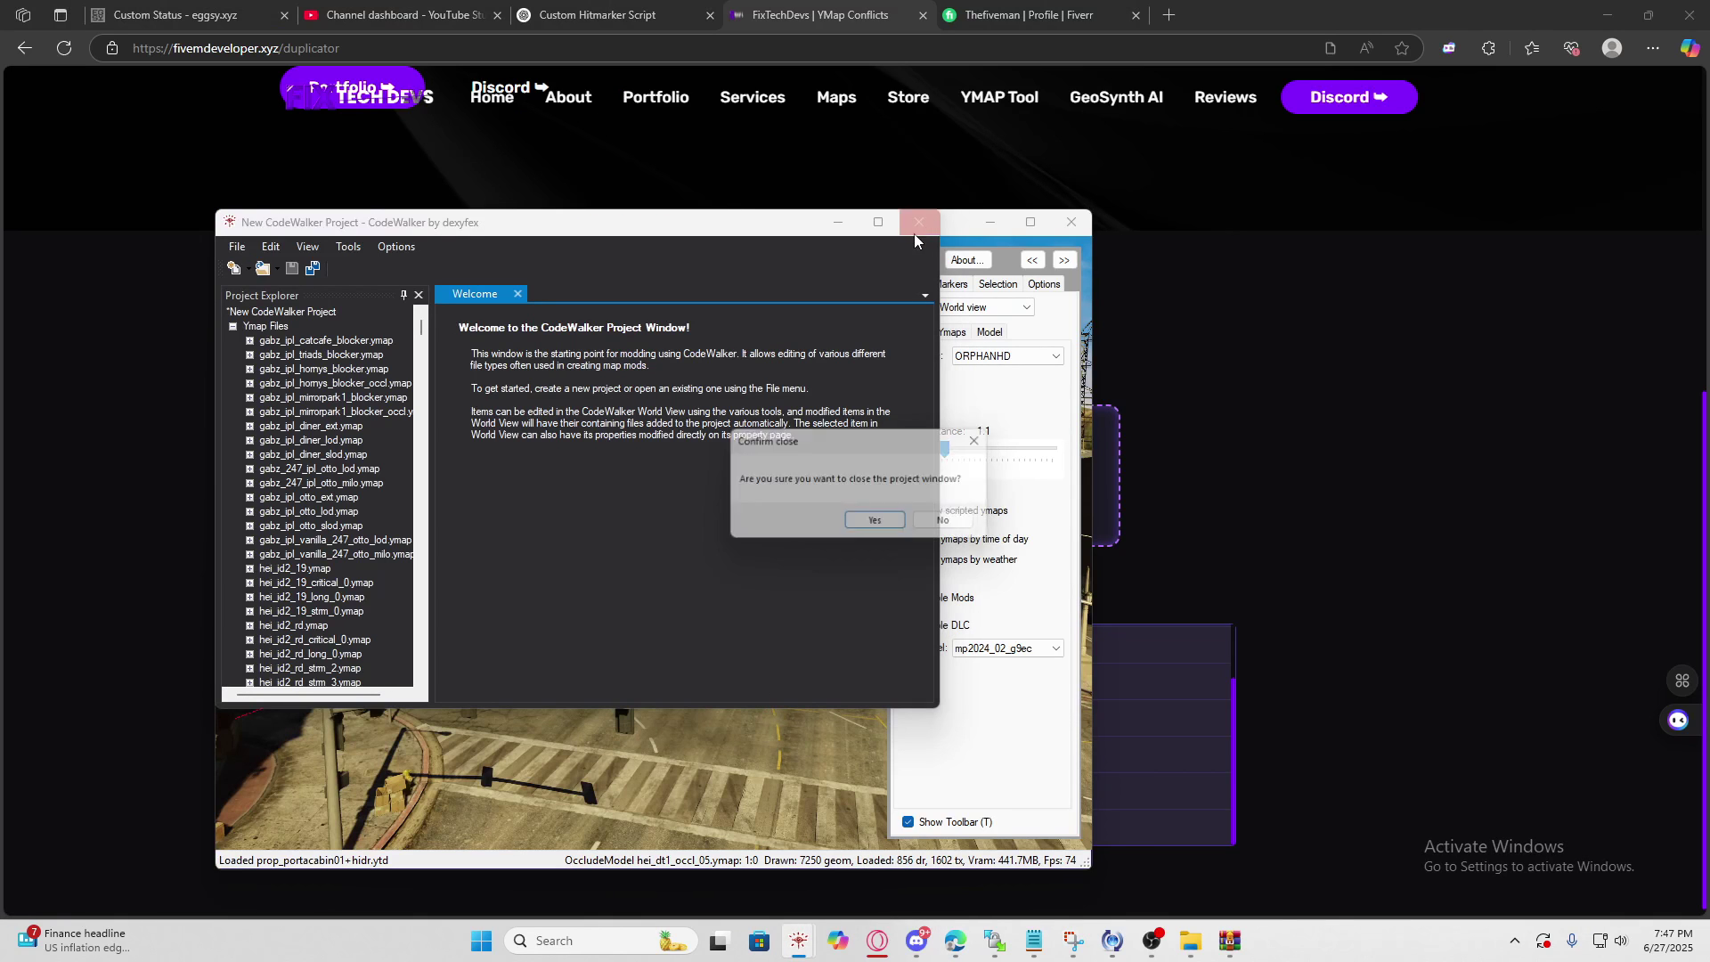
pyautogui.click(875, 520)
pyautogui.click(890, 523)
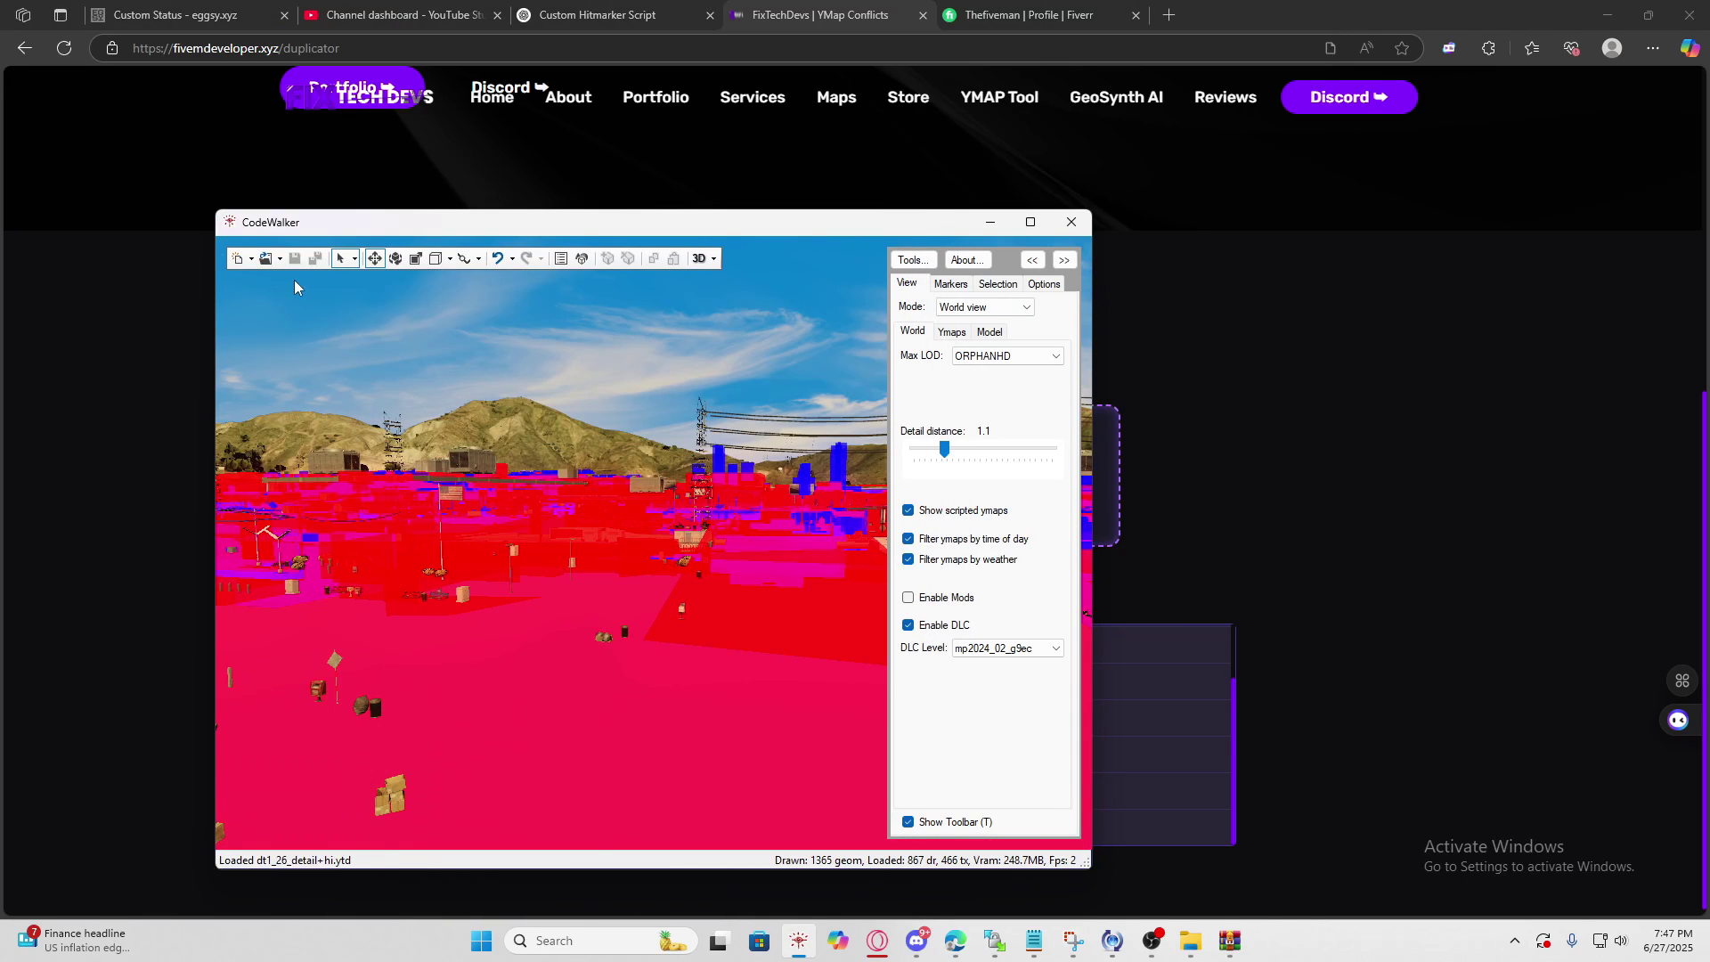
# - Open the [Maps] folder as a new project in CodeWalker
pyautogui.click(273, 258)
pyautogui.click(297, 318)
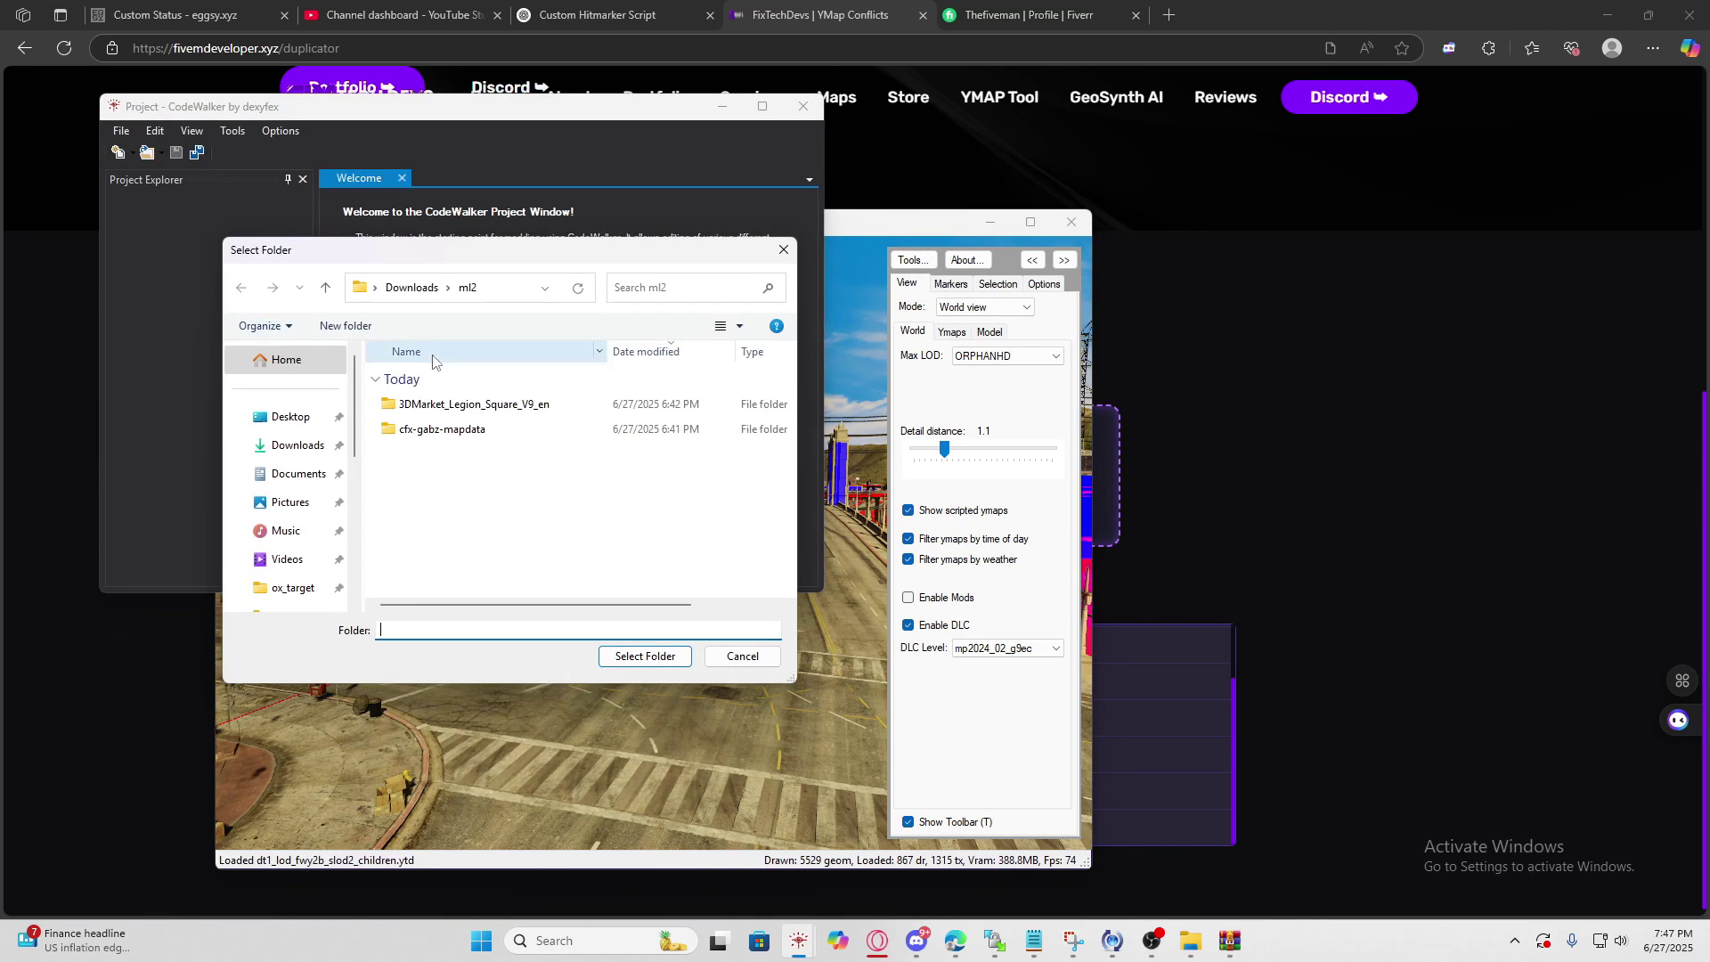
pyautogui.scroll(-3, 308, 460)
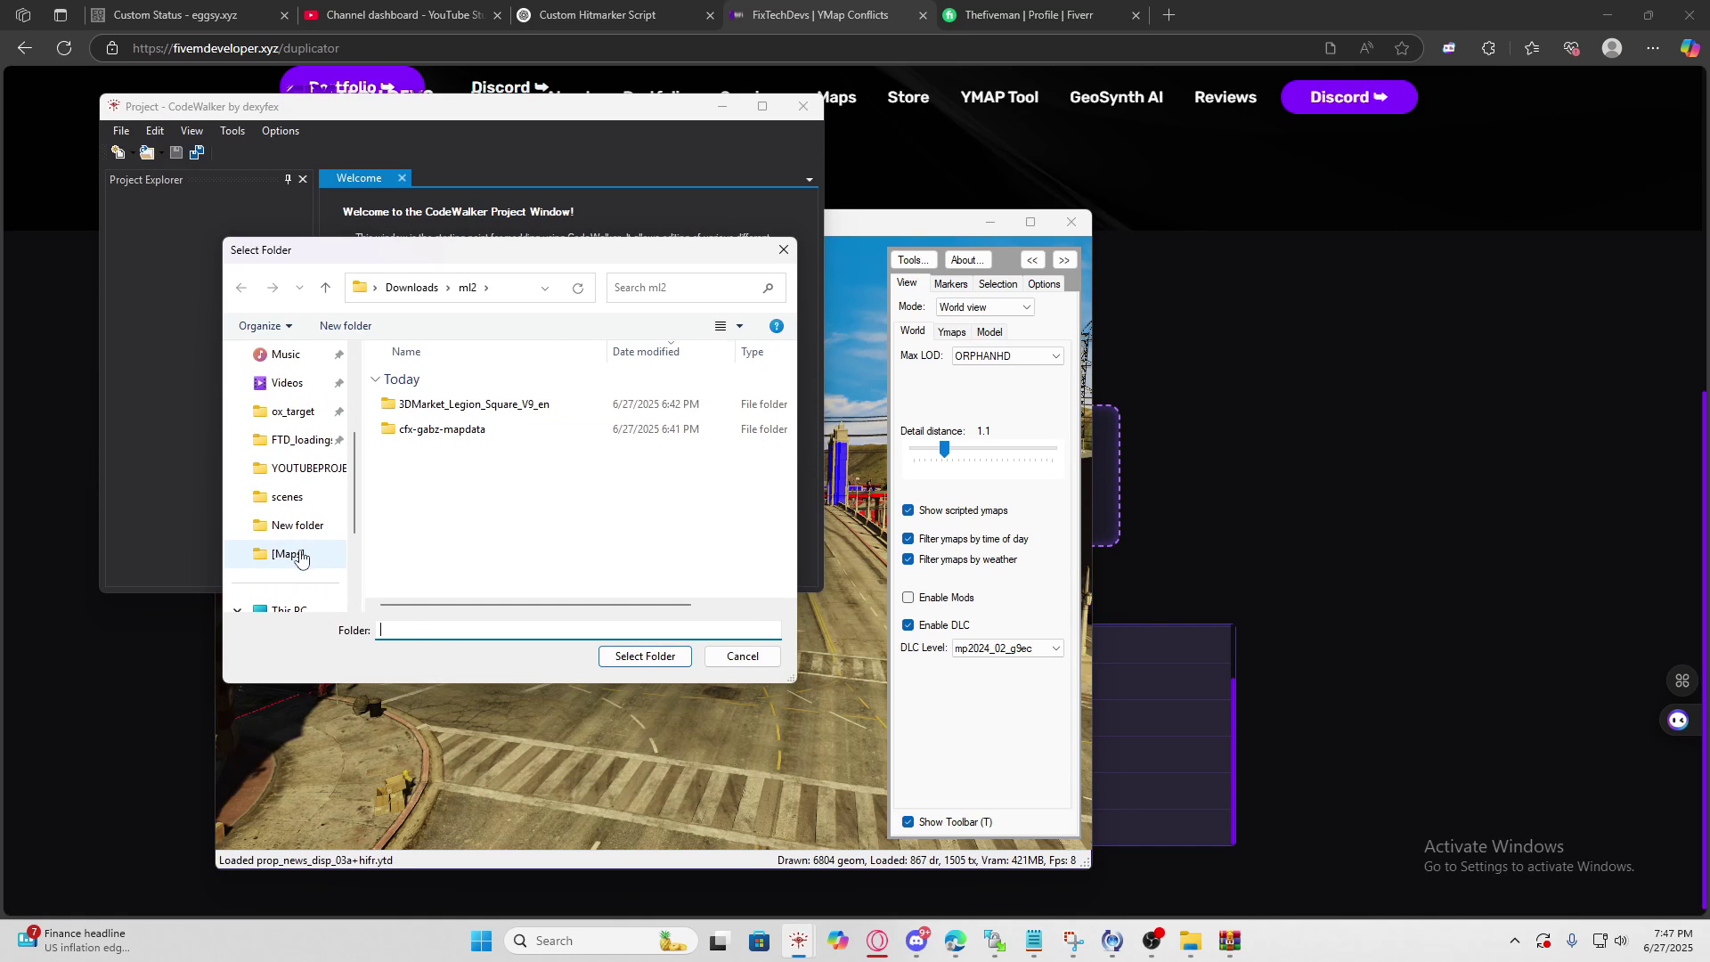
pyautogui.click(291, 549)
pyautogui.click(645, 656)
pyautogui.click(895, 531)
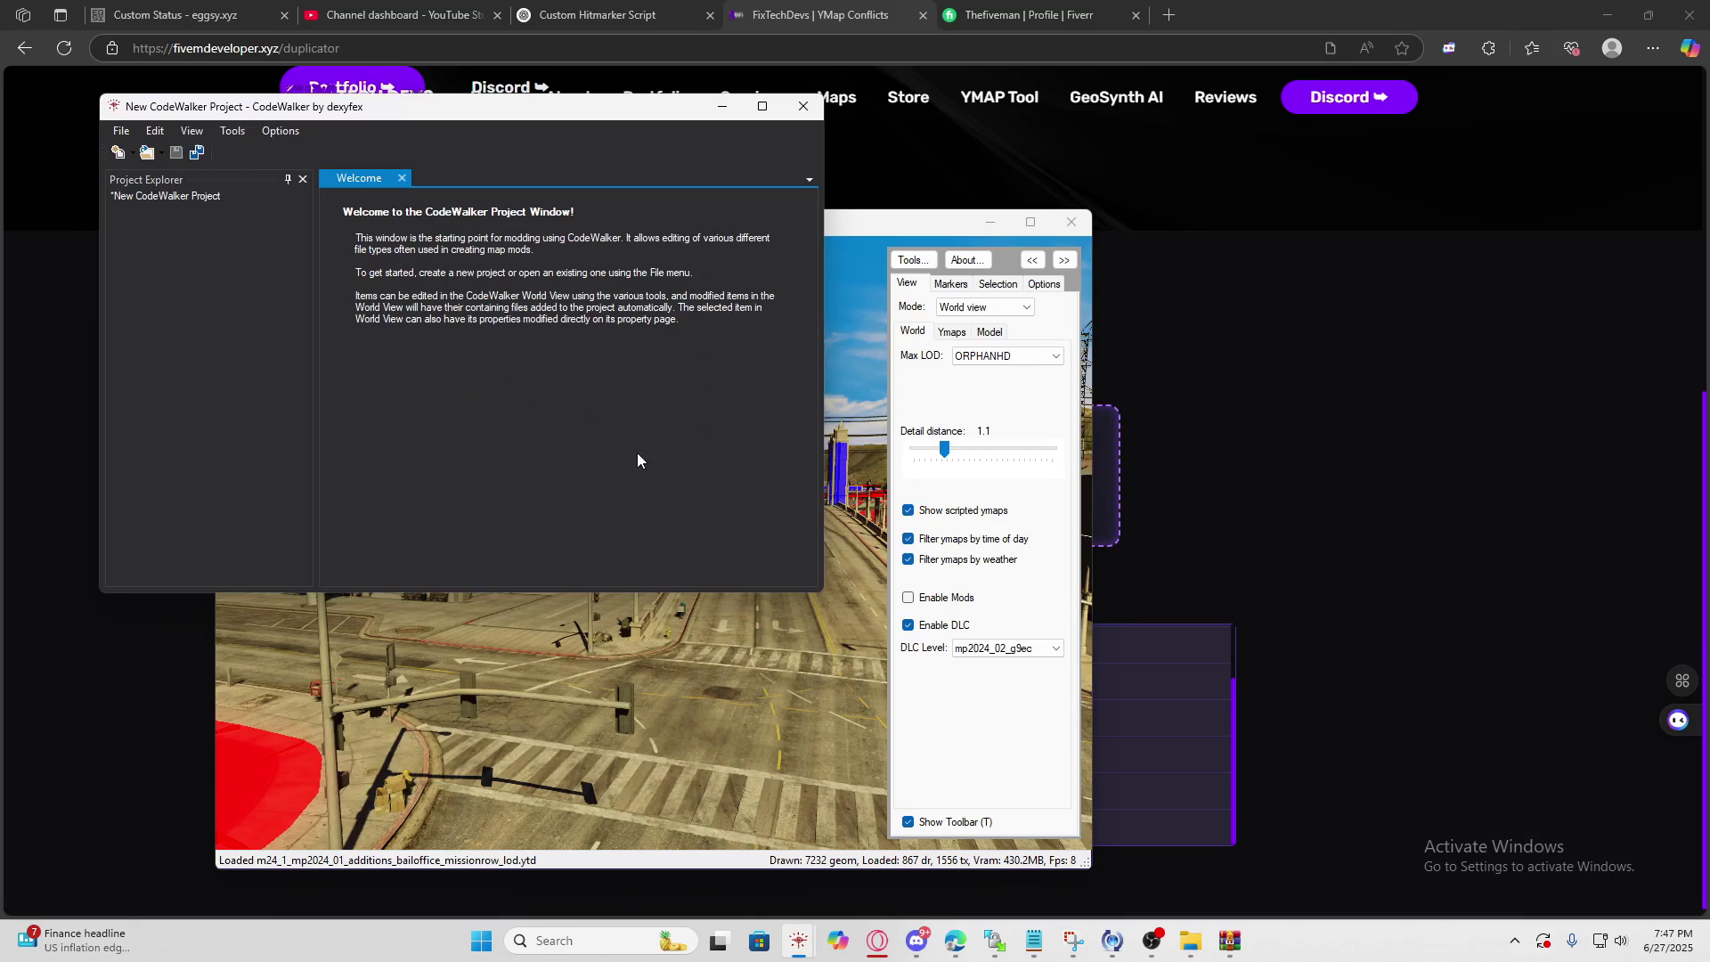
# - Minimize the project window and examine the park's occlusion models in the world view, selecting one for inspection
pyautogui.click(720, 107)
pyautogui.press('w')
pyautogui.moveTo(646, 413); pyautogui.dragTo(472, 477)
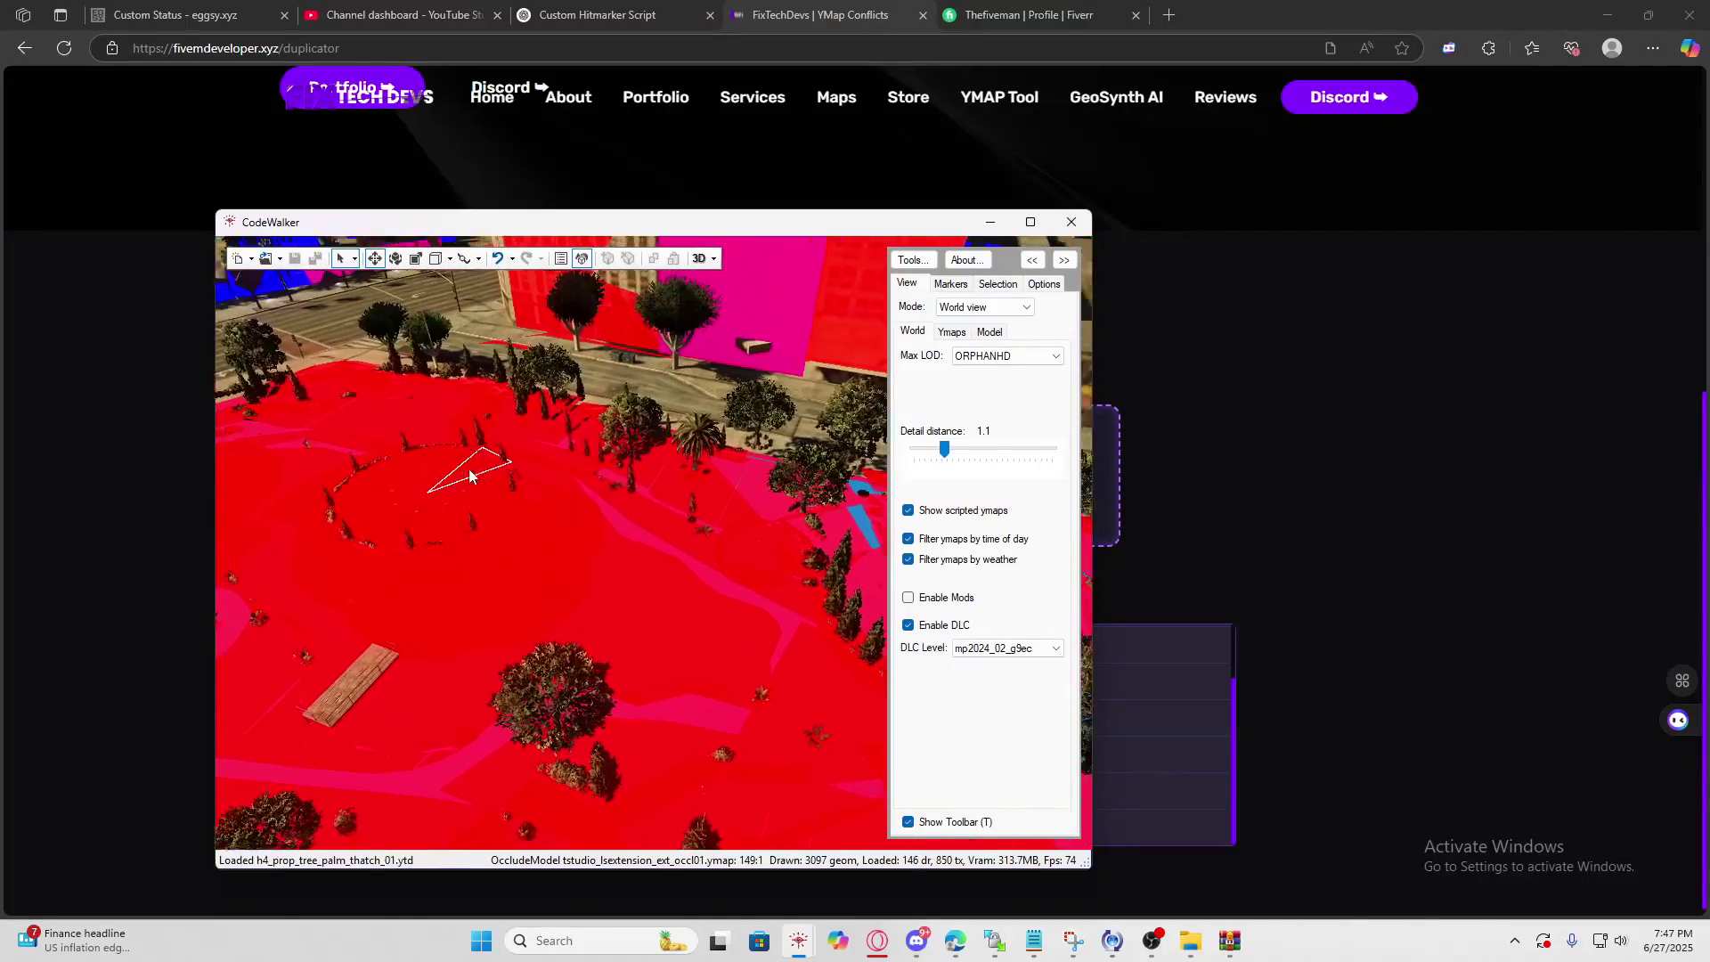
pyautogui.moveTo(573, 530)
pyautogui.mouseDown()
pyautogui.moveTo(476, 512)
pyautogui.moveTo(571, 519)
pyautogui.mouseUp()
pyautogui.rightClick(571, 518)
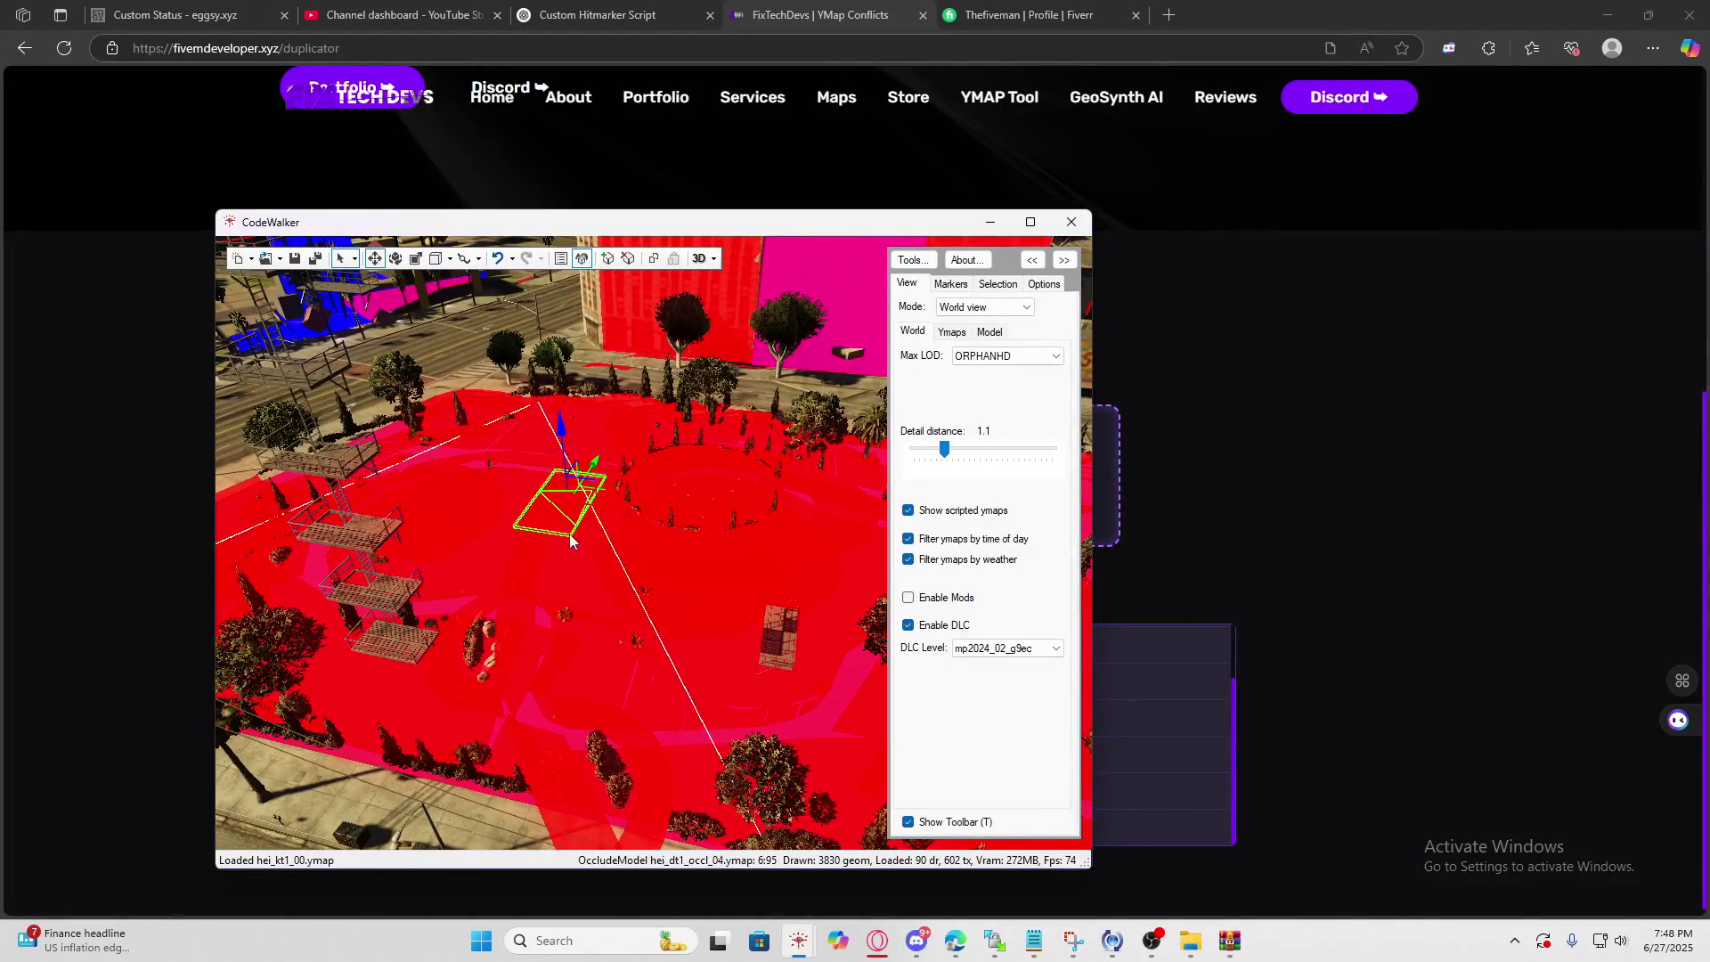
pyautogui.moveTo(644, 595); pyautogui.dragTo(493, 390)
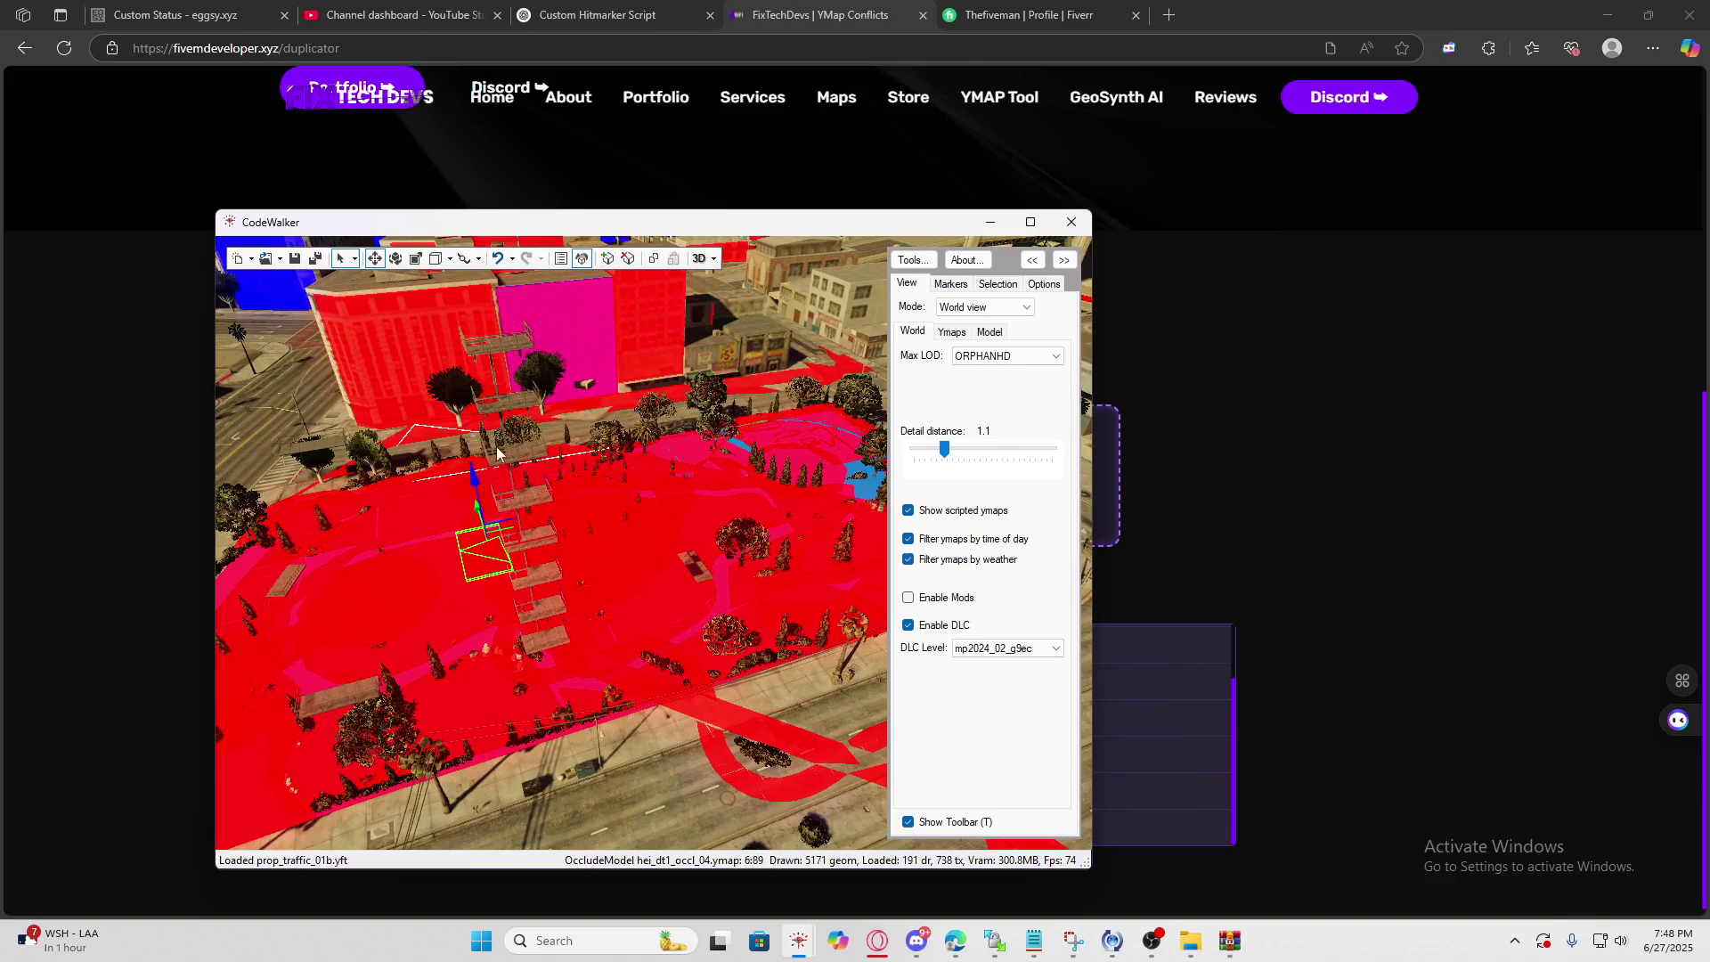
pyautogui.moveTo(597, 574); pyautogui.dragTo(545, 542)
# - Switch to the browser, export the duplicate list and open the downloaded duplicate-ymaps-log (3).txt
pyautogui.click(1246, 645)
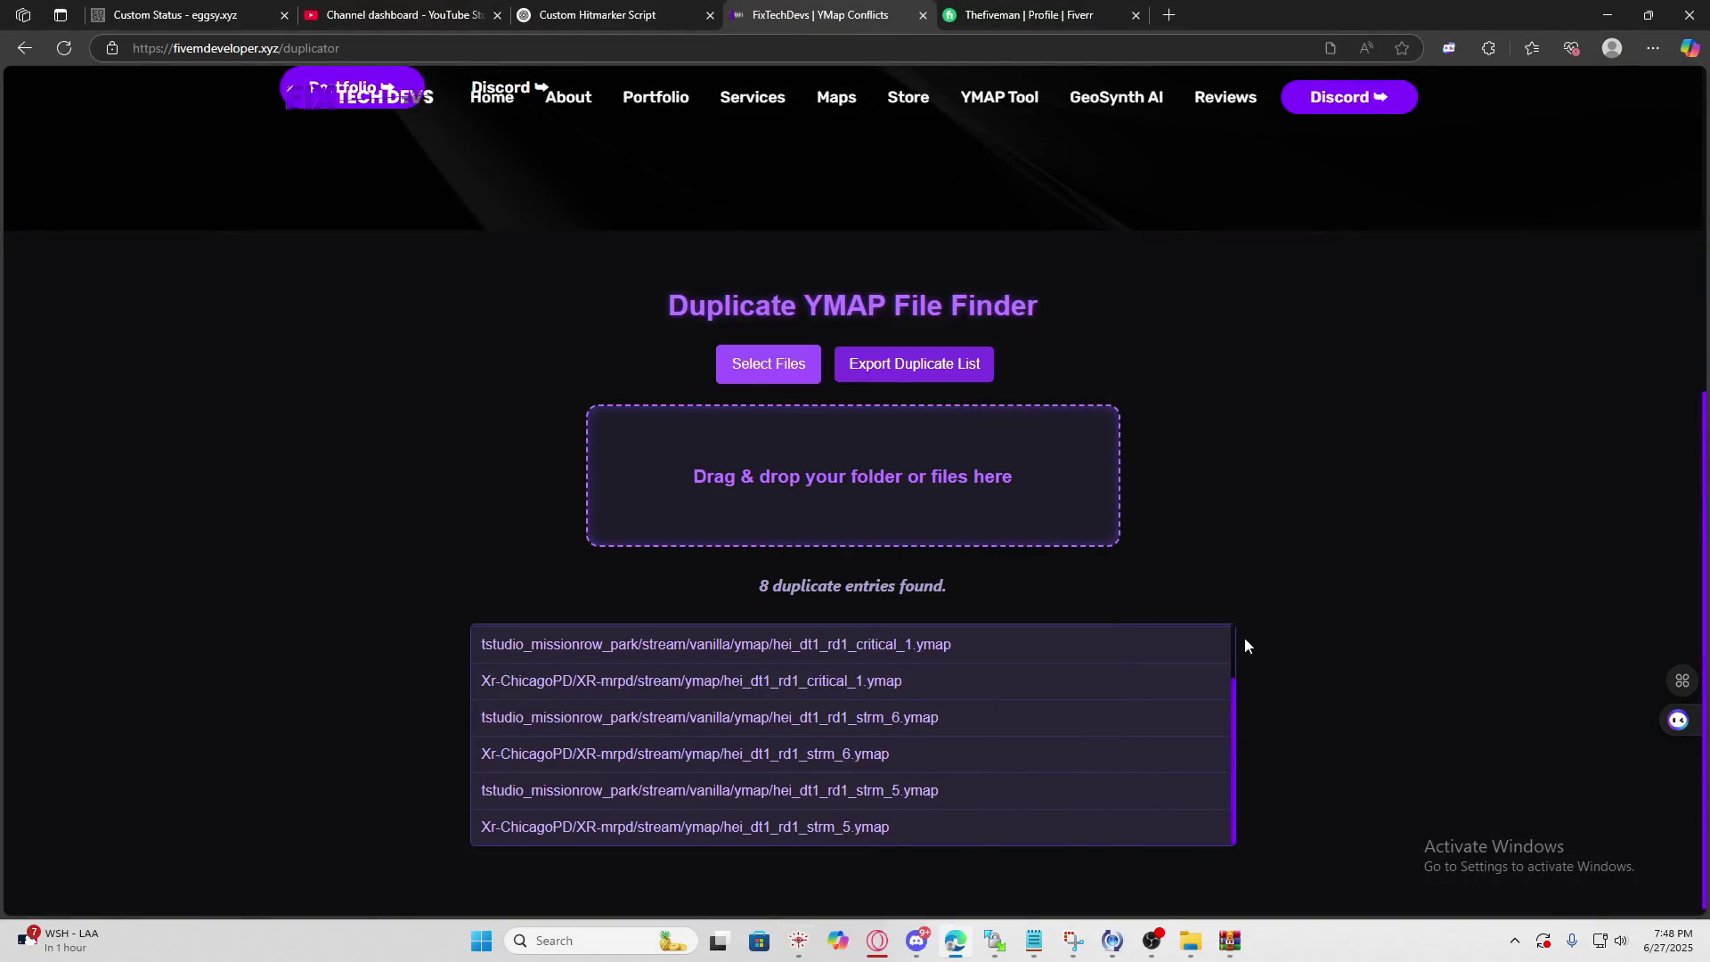
pyautogui.click(900, 366)
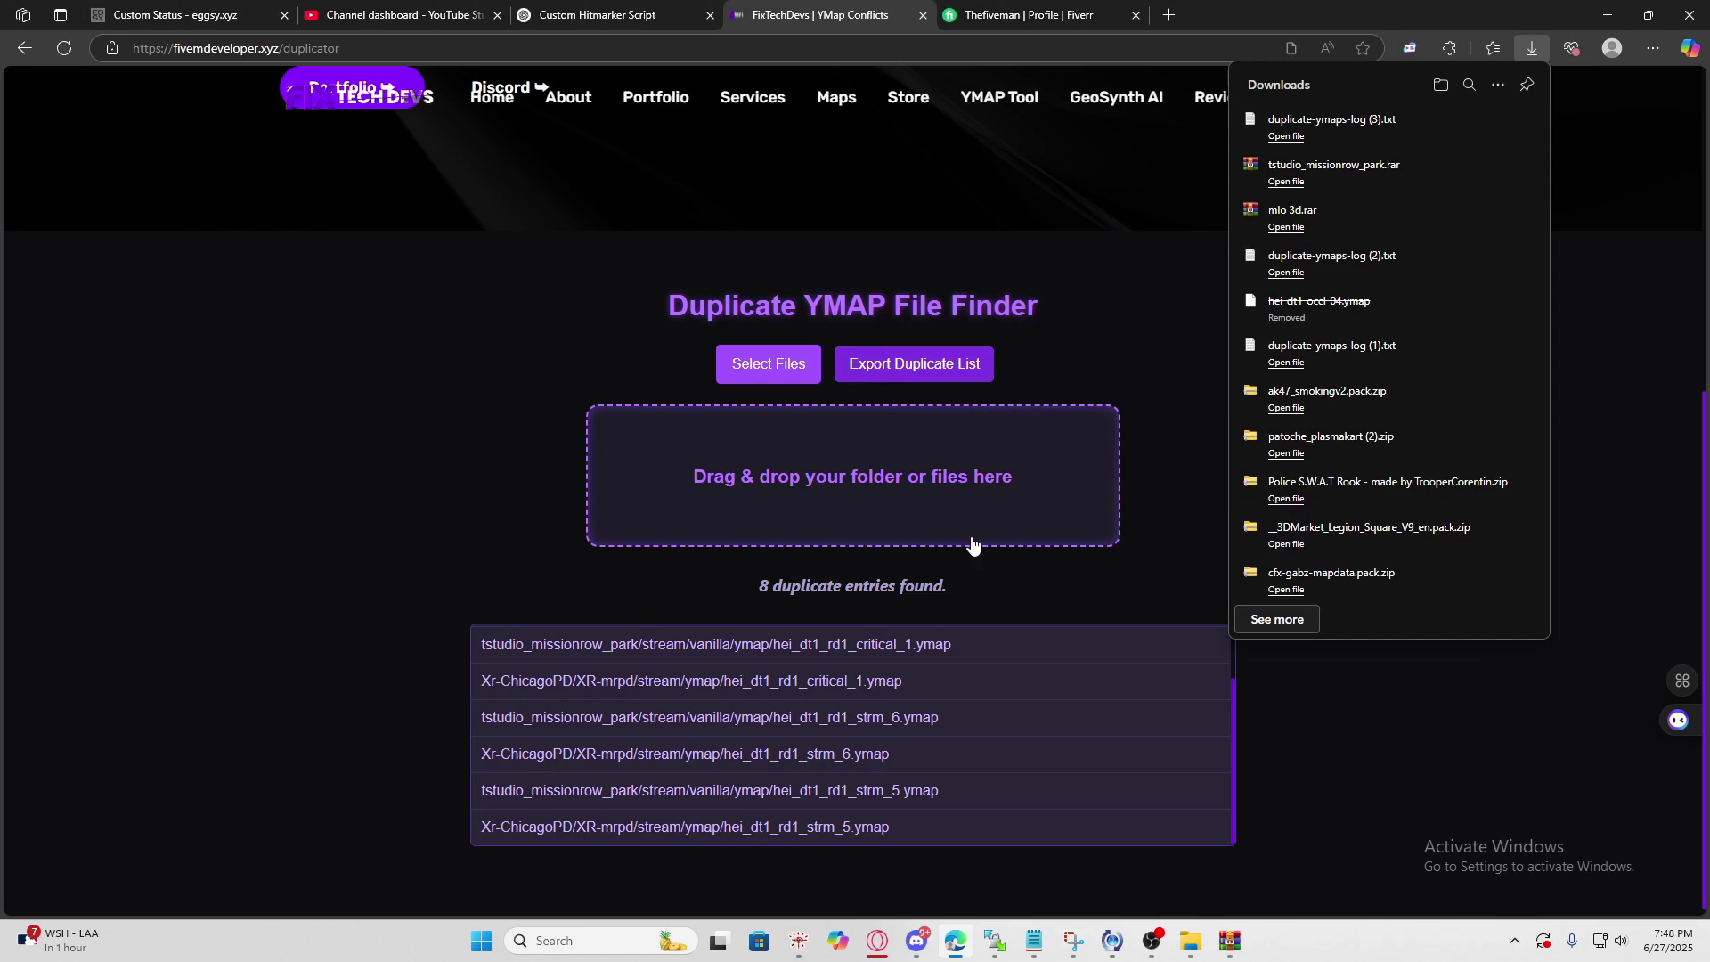
pyautogui.click(1270, 122)
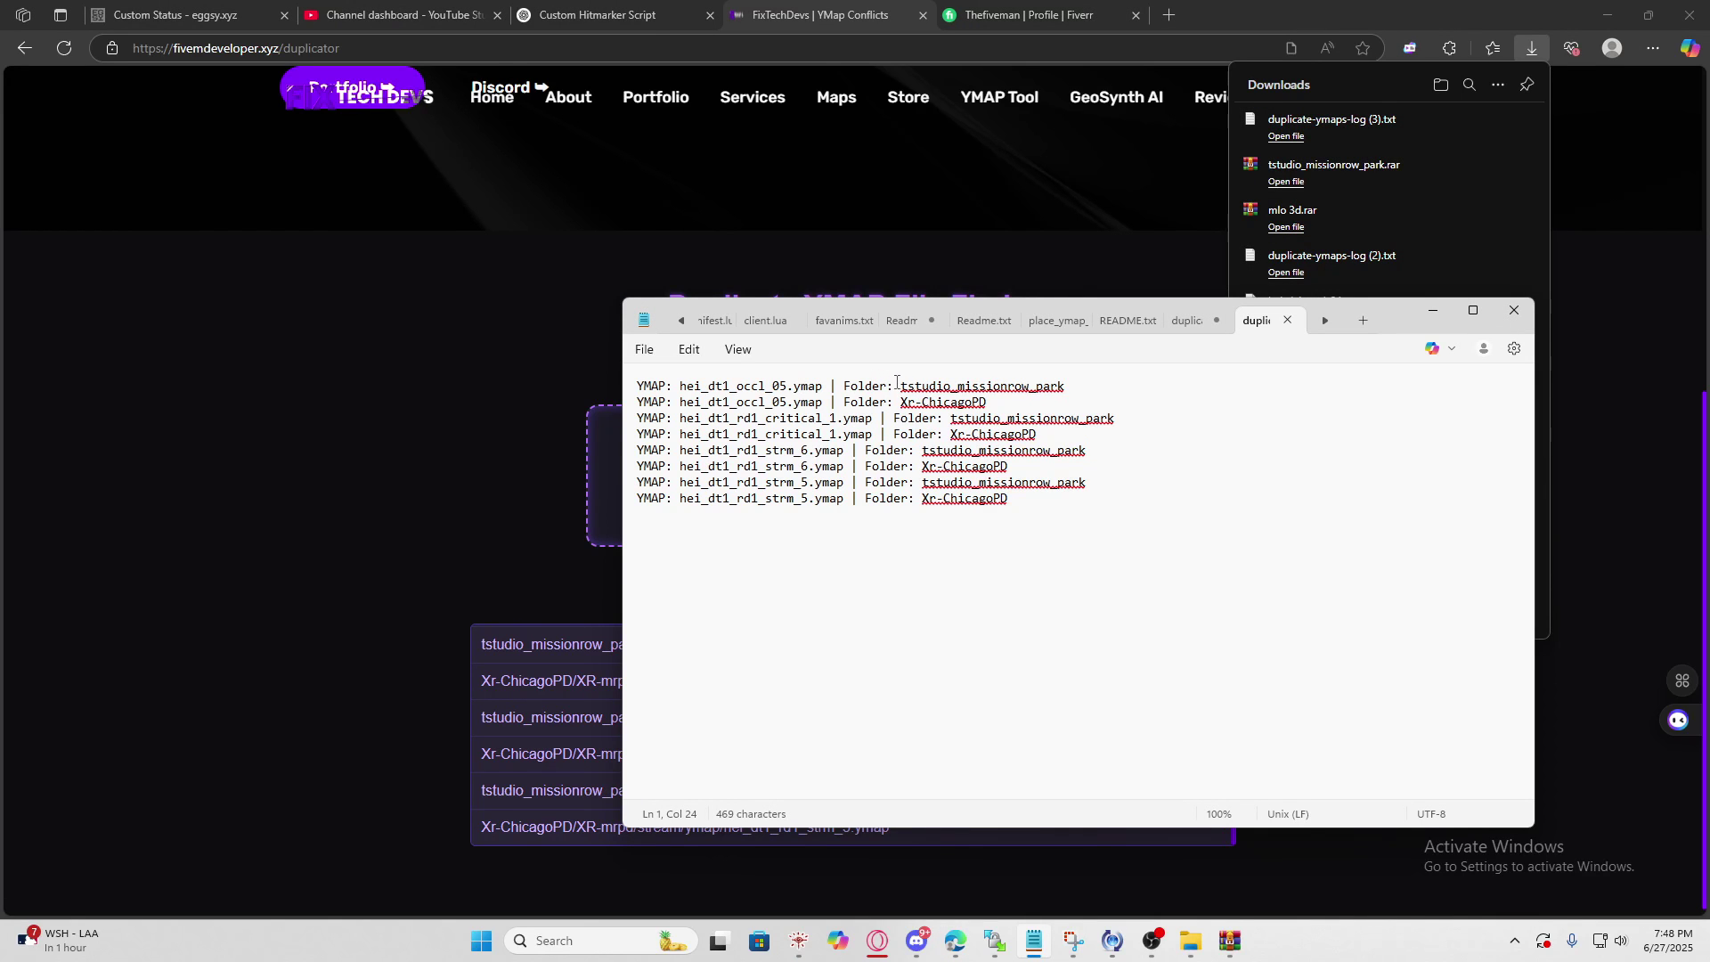
# - Copy the file name hei_dt1_occl_05.ymap from the log and switch to the tstudio_missionrow_park folder in File Explorer
pyautogui.moveTo(902, 386); pyautogui.dragTo(1045, 385)
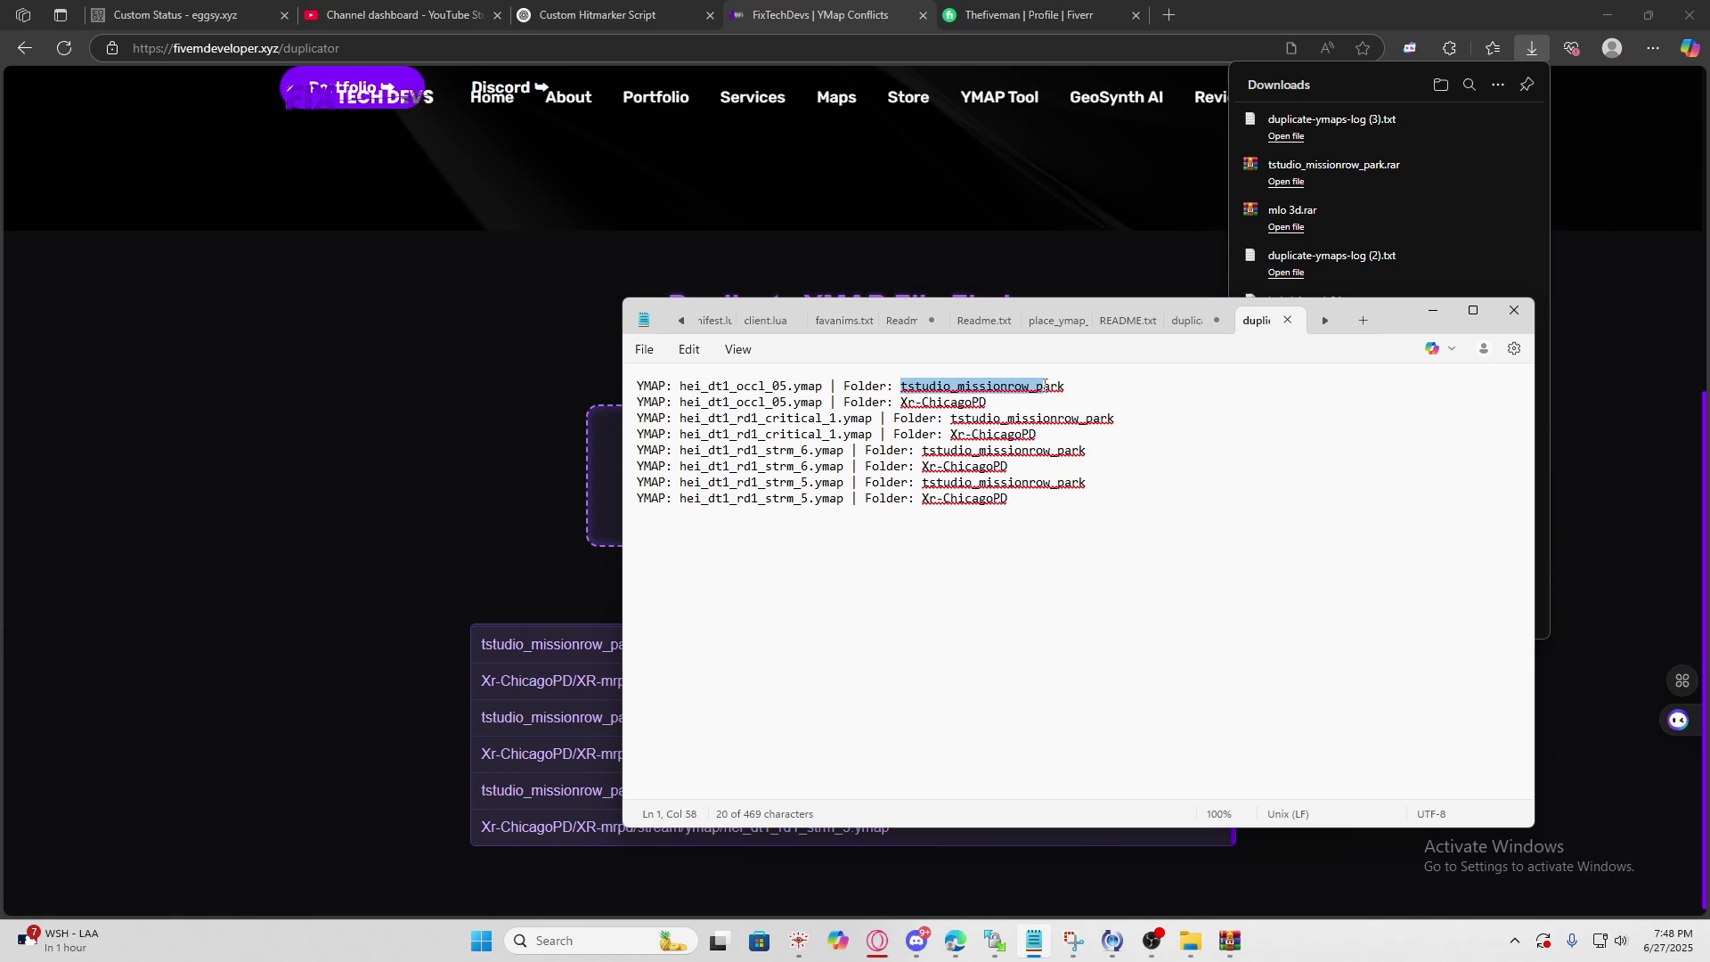
pyautogui.moveTo(789, 386); pyautogui.dragTo(701, 386)
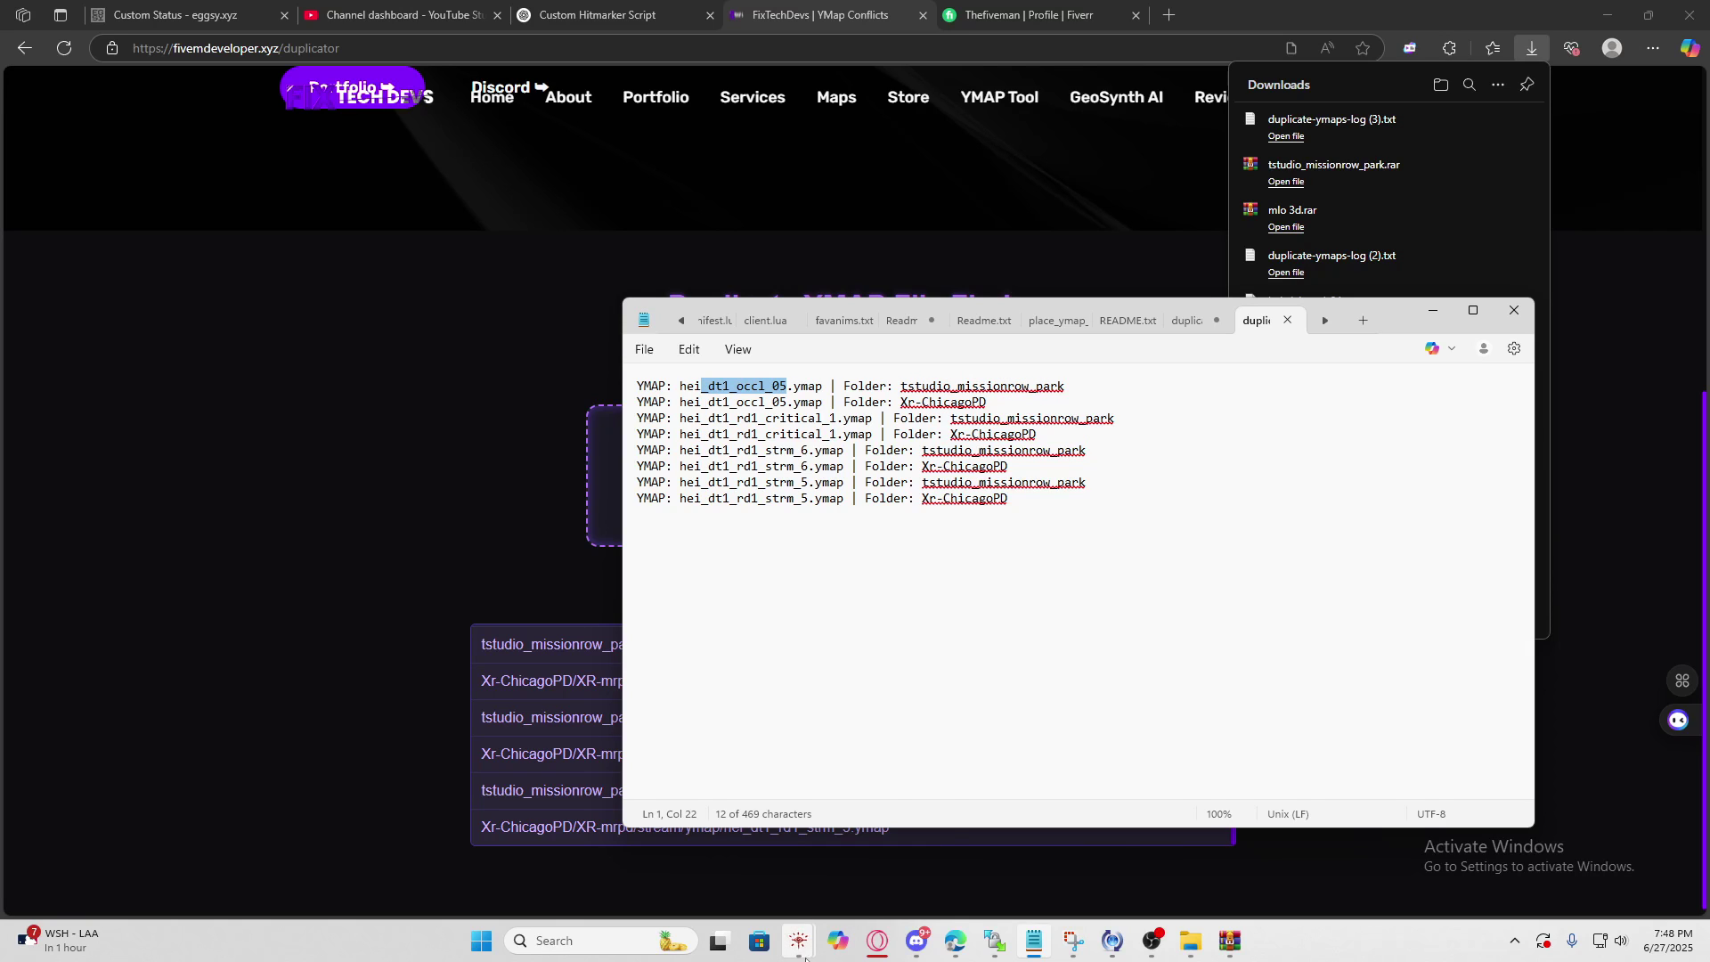
pyautogui.click(820, 391)
pyautogui.moveTo(825, 386); pyautogui.dragTo(682, 392)
pyautogui.hotkey('ctrl', 'c')
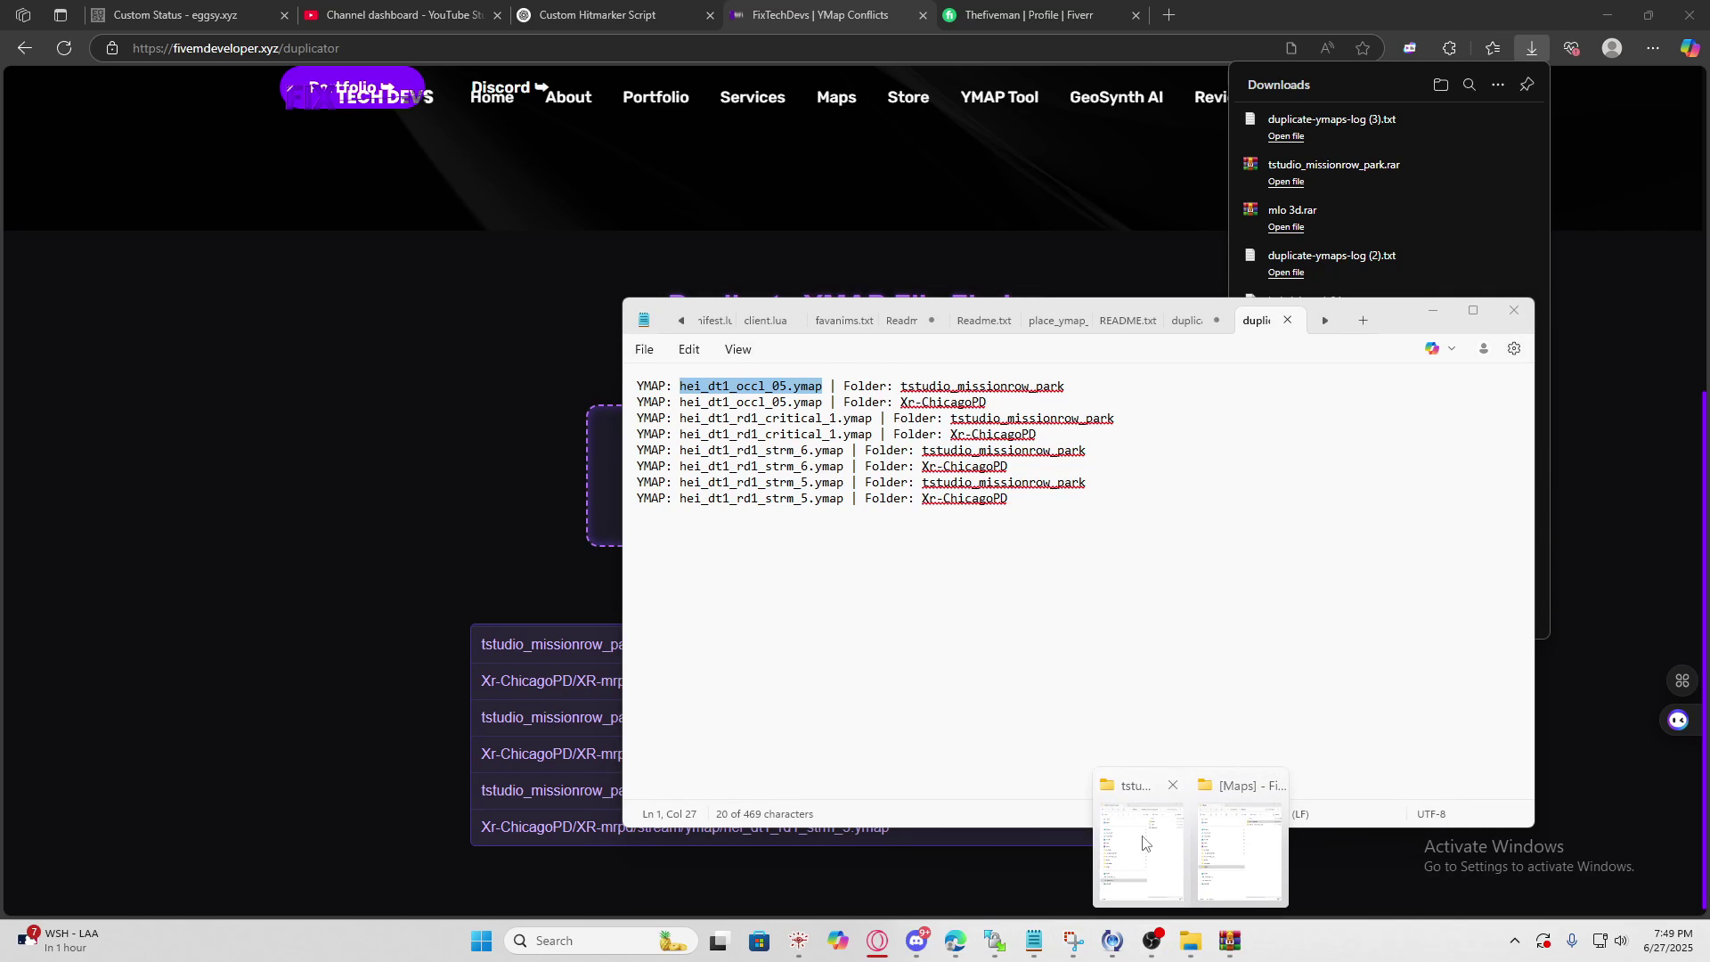
pyautogui.click(1149, 864)
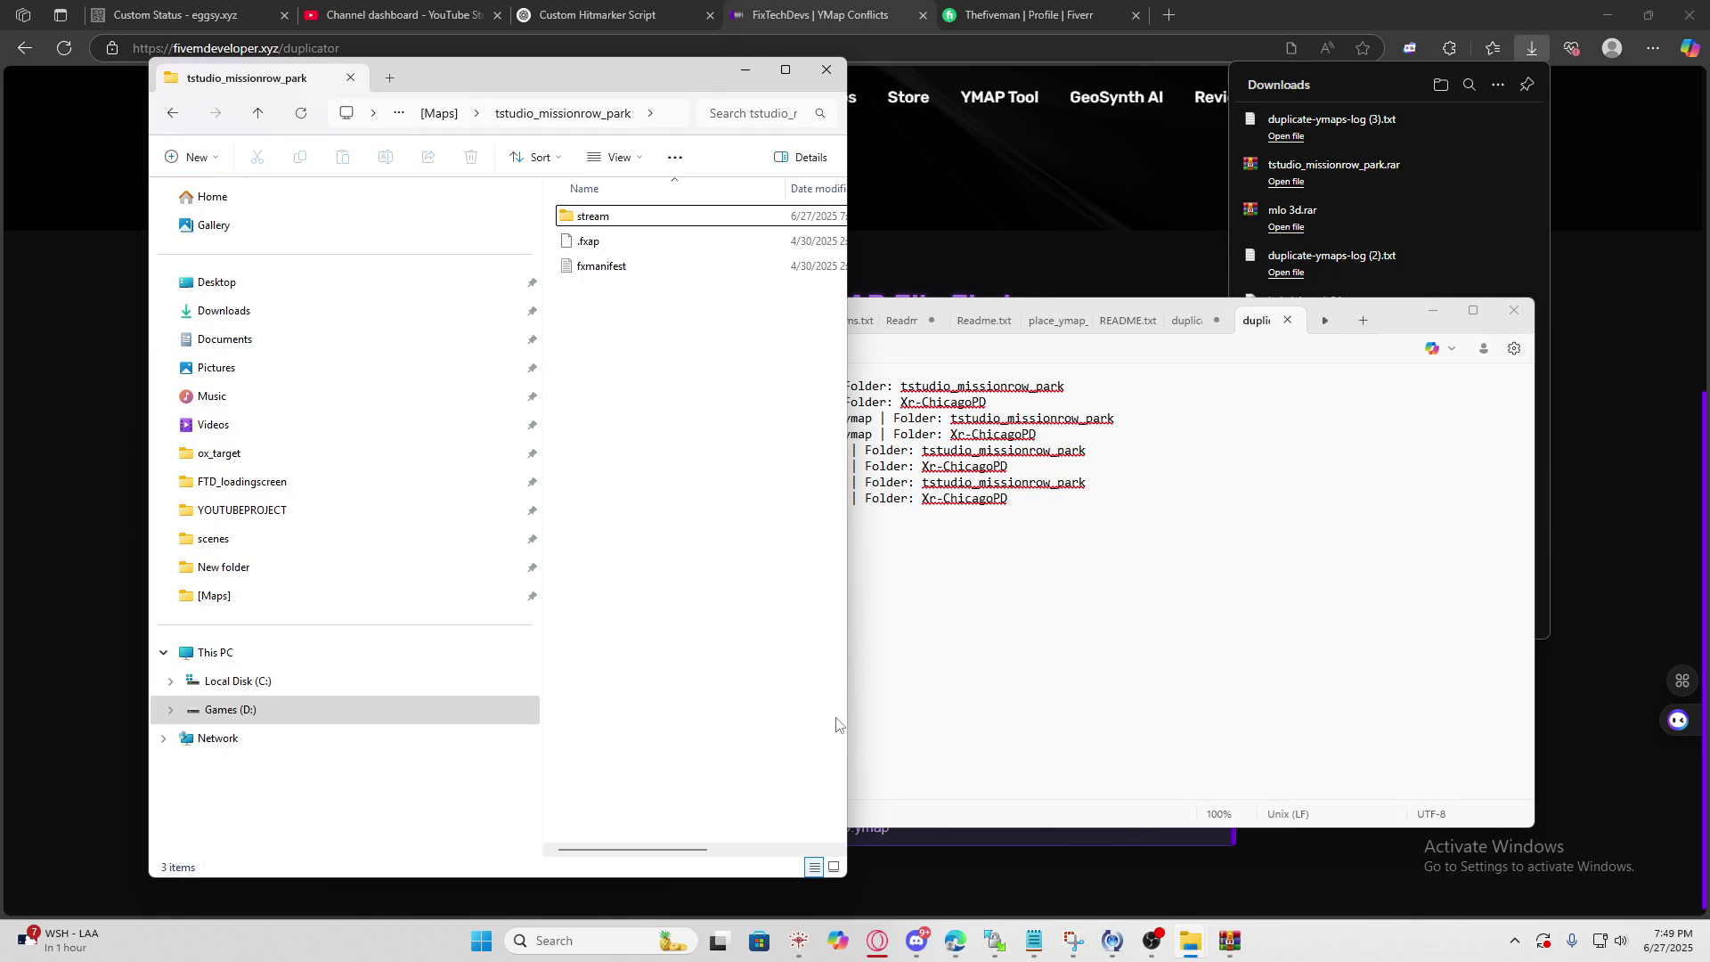
# - Search the tstudio_missionrow_park folder for hei_dt1_occl_05.ymap and delete the file
pyautogui.click(439, 113)
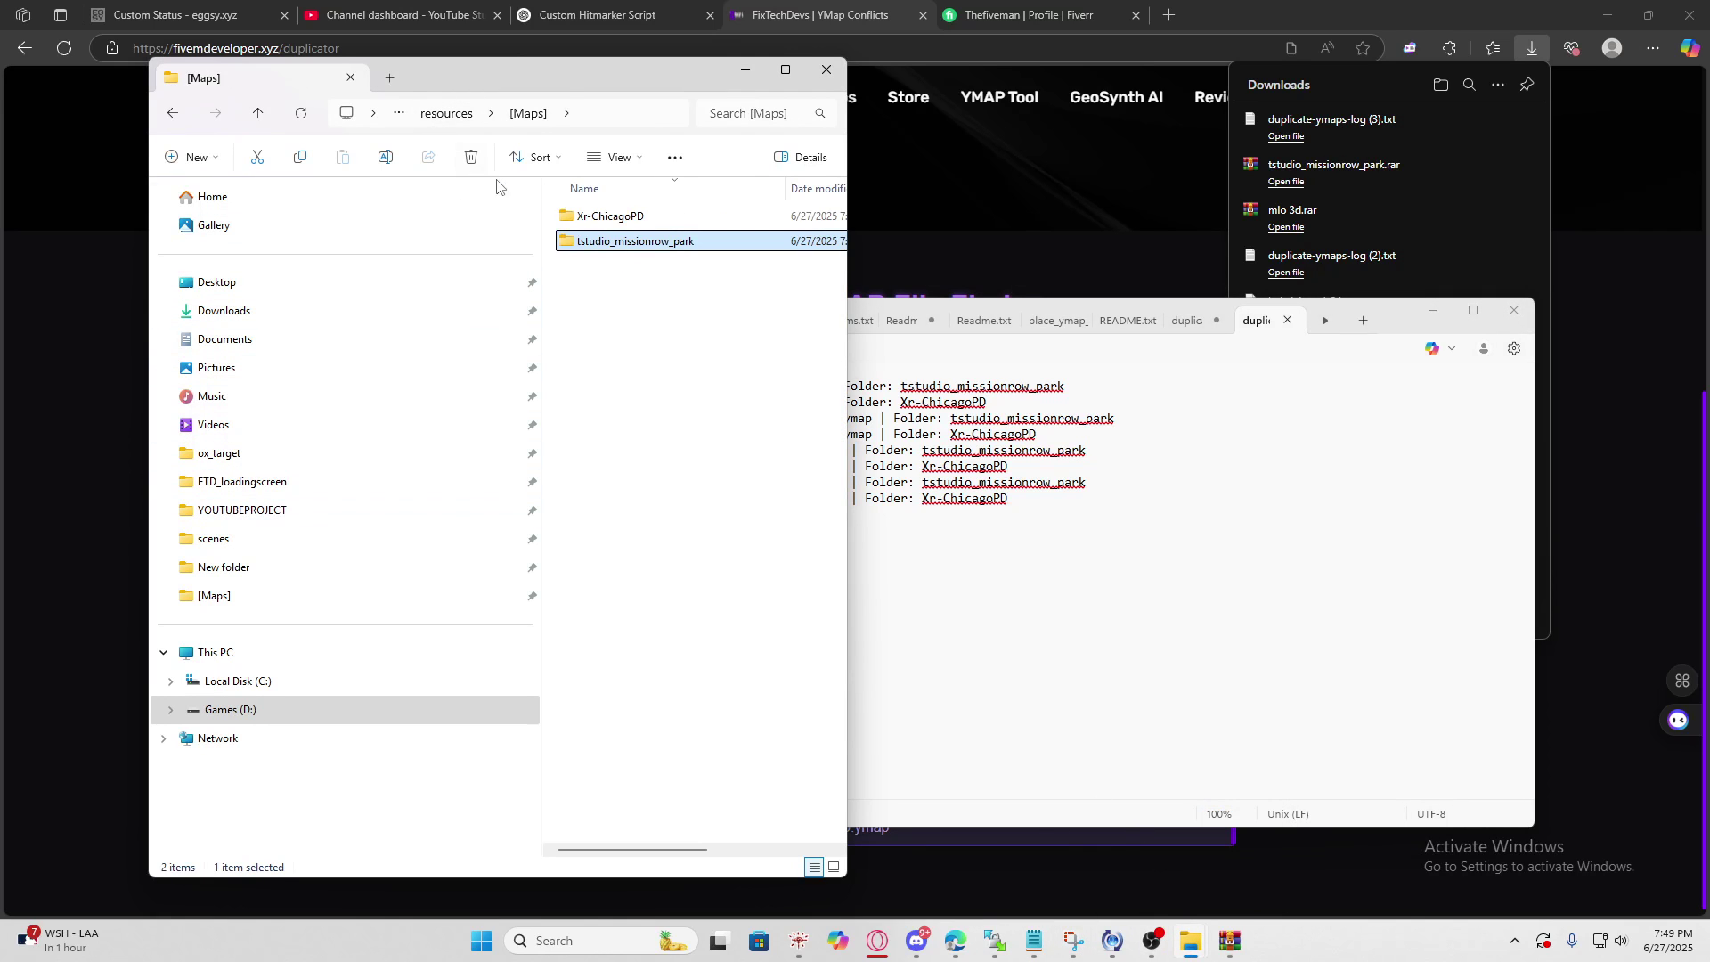
pyautogui.doubleClick(613, 242)
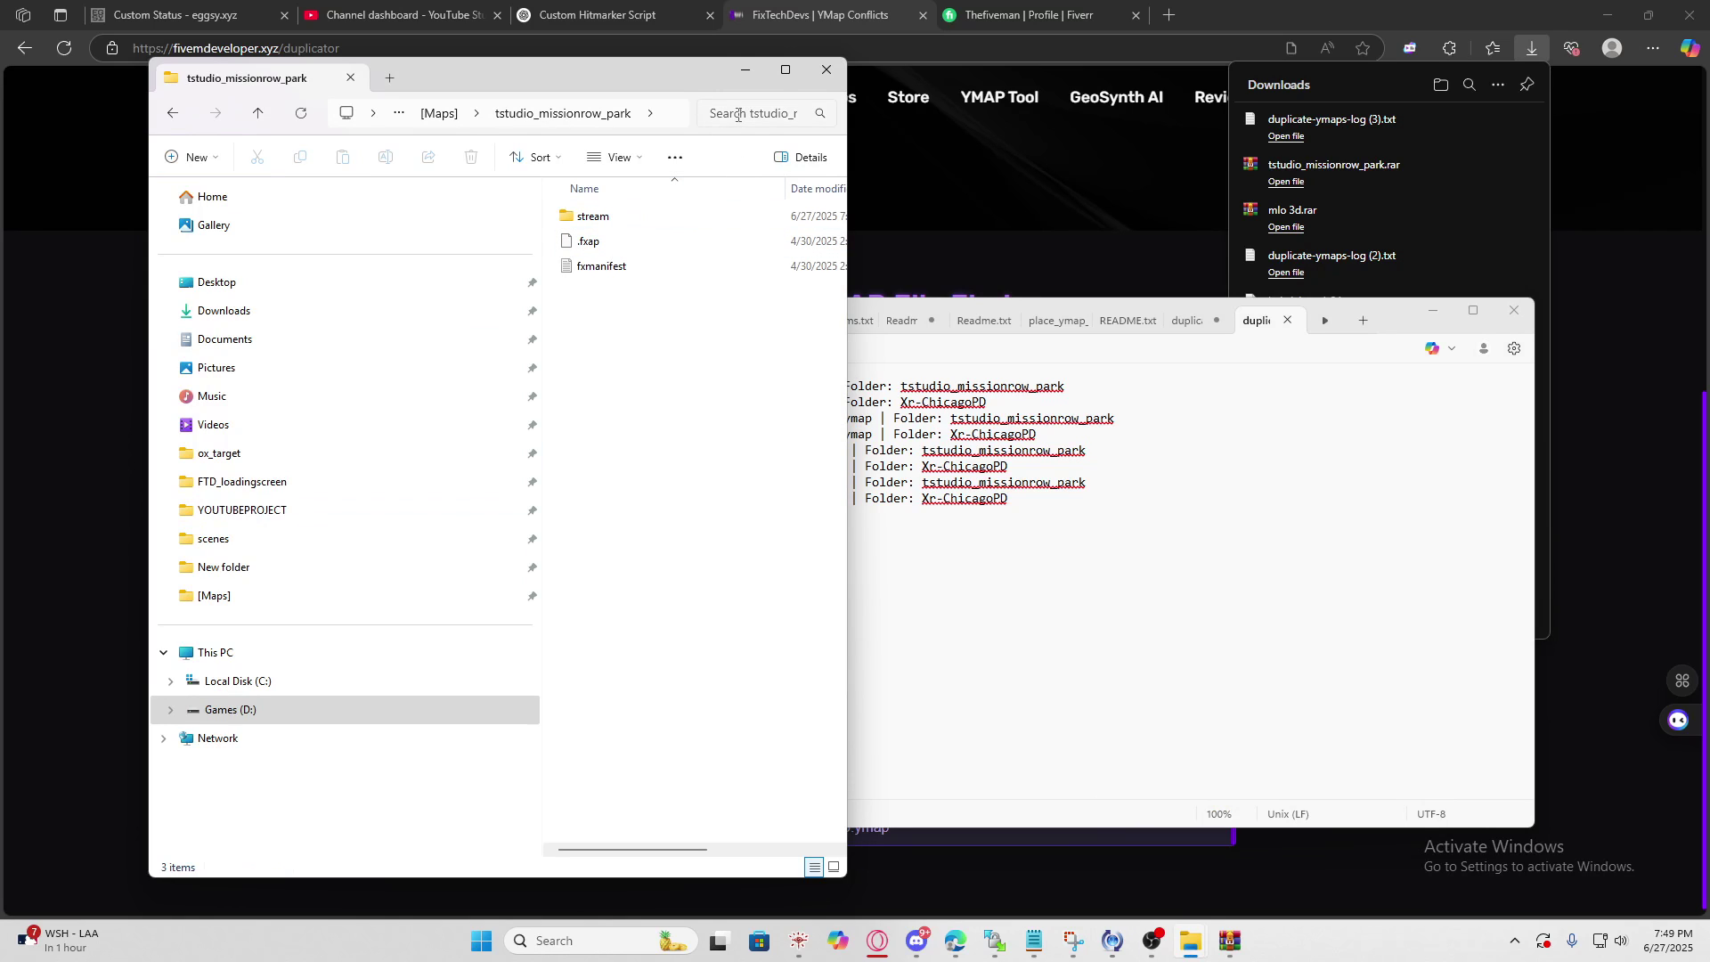
pyautogui.click(737, 114)
pyautogui.hotkey('ctrl', 'v')
pyautogui.click(627, 214)
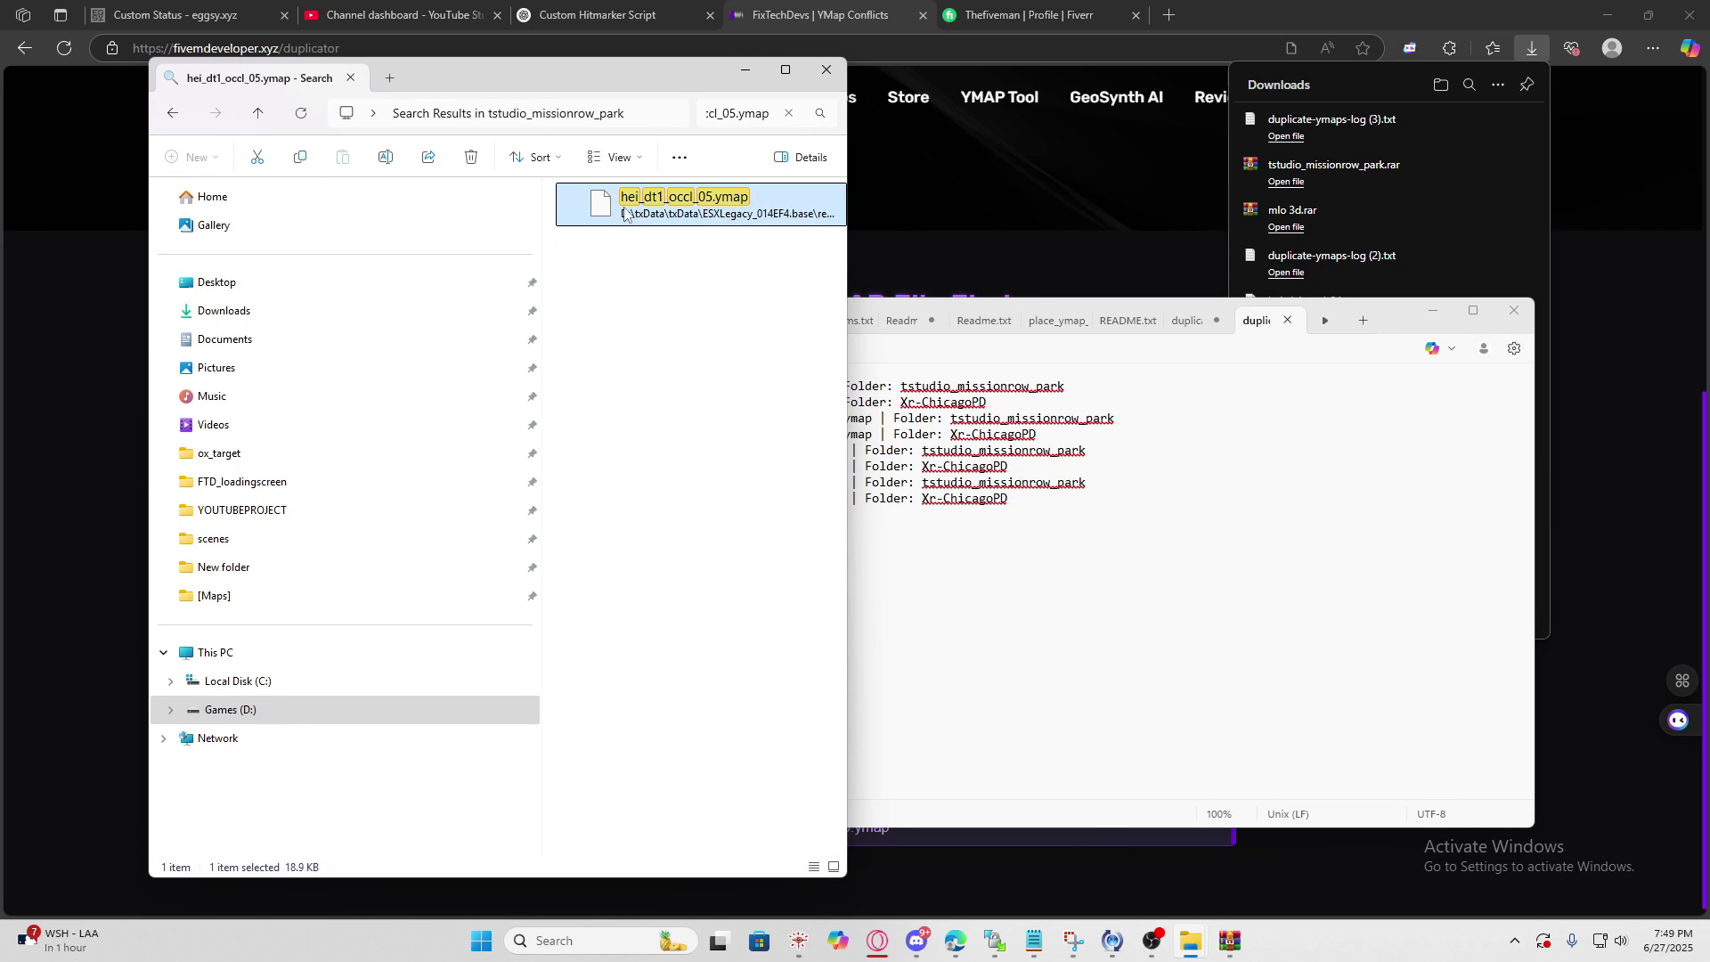
pyautogui.rightClick(626, 214)
pyautogui.click(866, 239)
# - Remove both hei_dt1_occl_05.ymap lines from the duplicate log
pyautogui.click(957, 390)
pyautogui.tripleClick(957, 390)
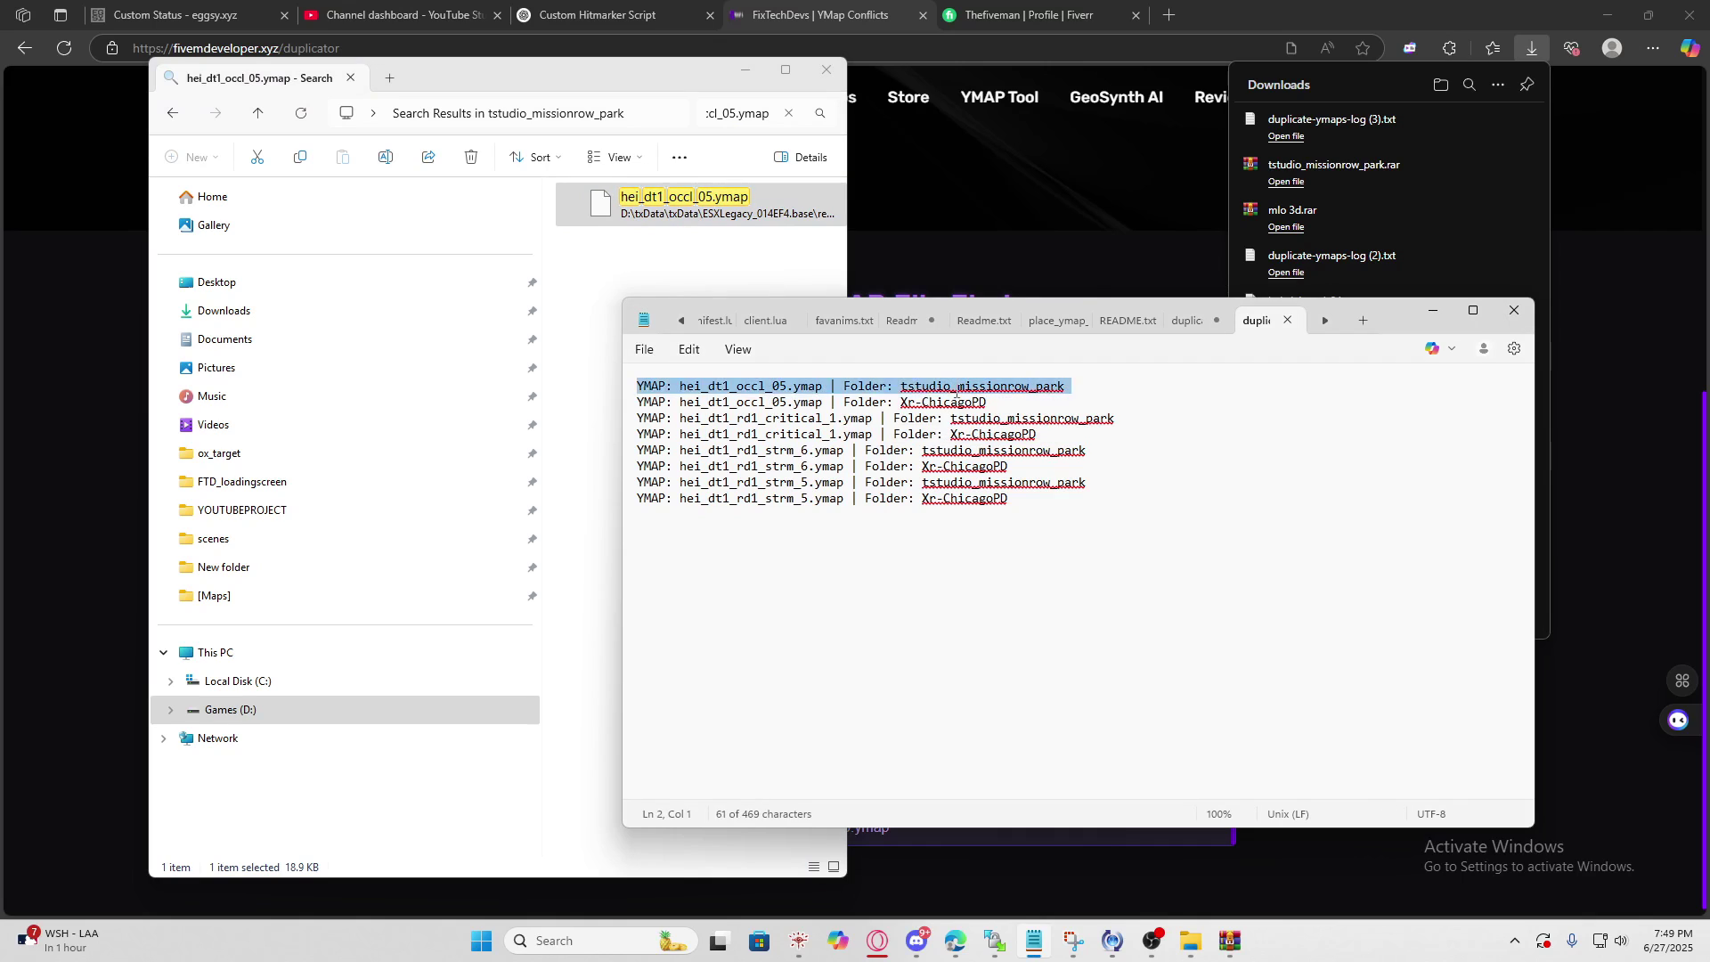
pyautogui.press('Delete')
pyautogui.tripleClick(803, 386)
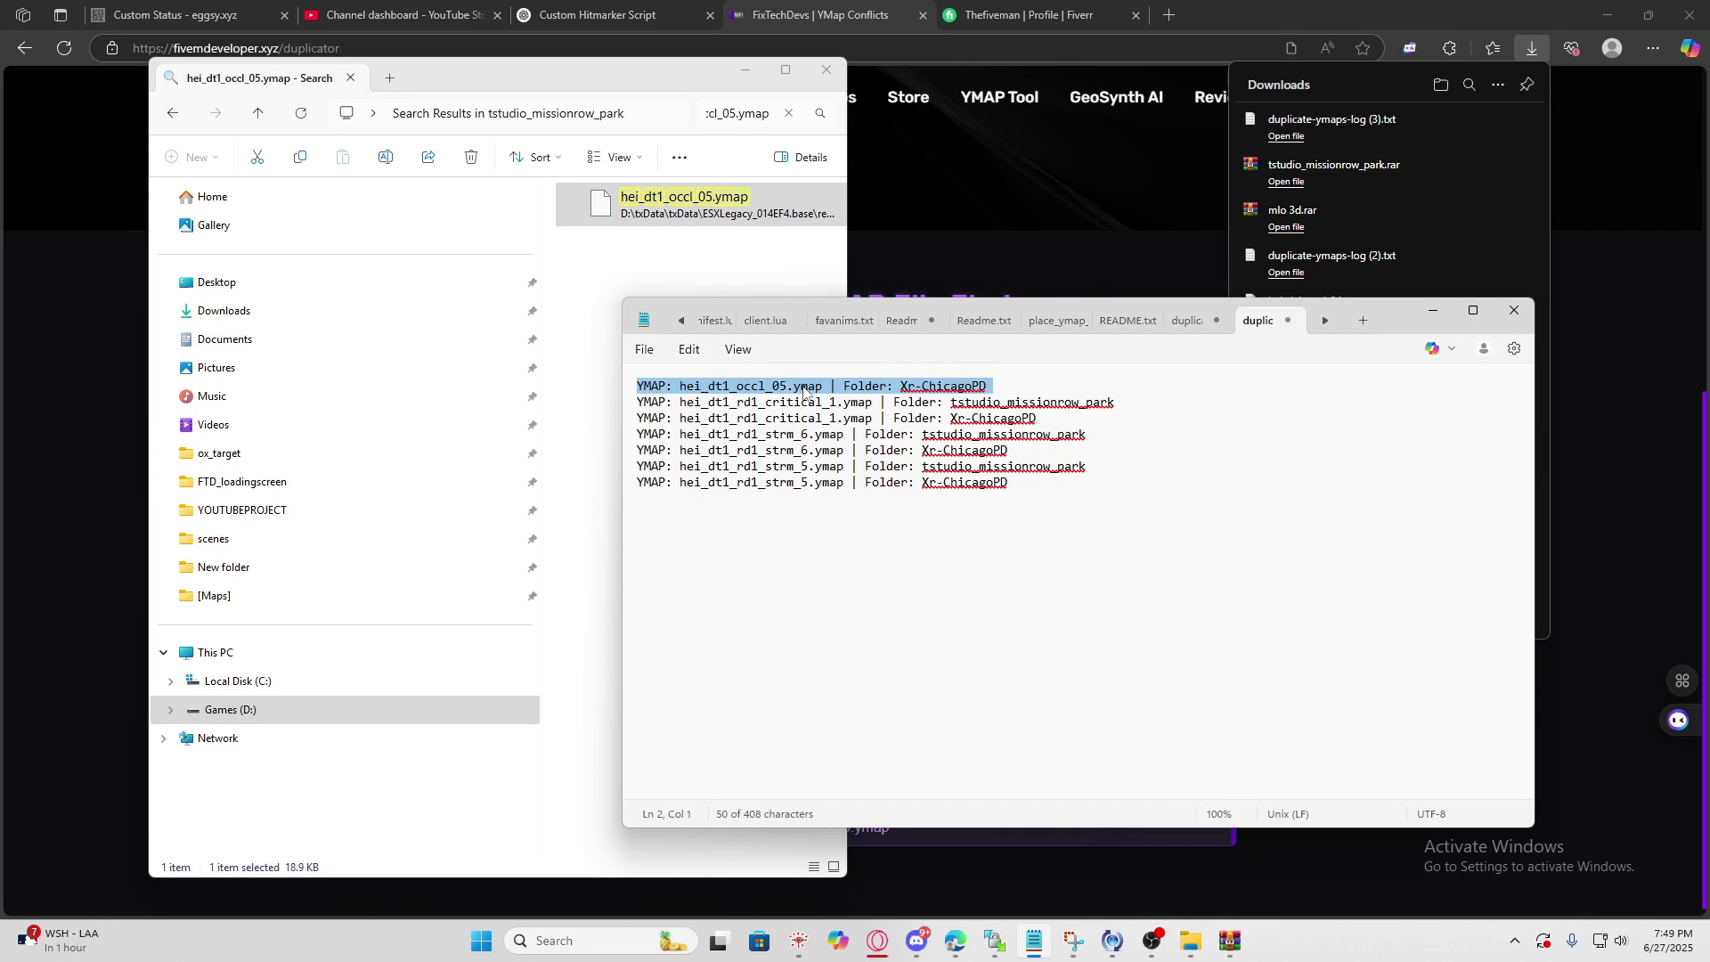
pyautogui.press('Delete')
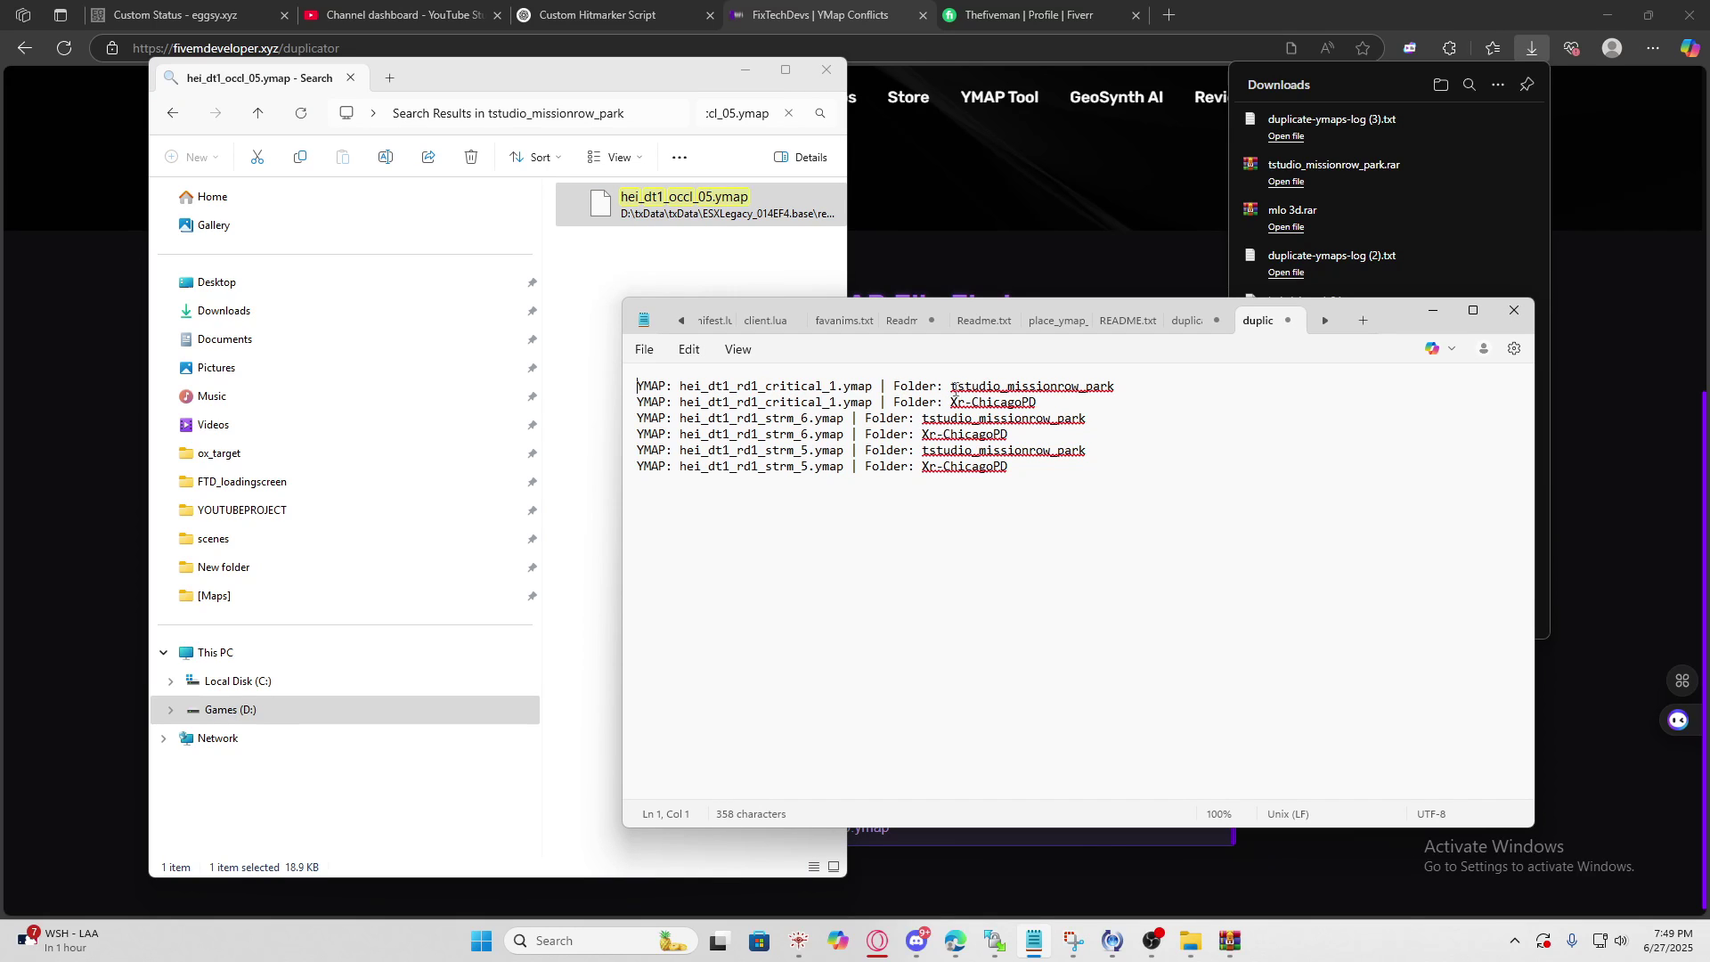
# - Copy the name hei_dt1_rd1_critical_1.ymap from the log, search for it in tstudio_missionrow_park and delete the file
pyautogui.moveTo(950, 388); pyautogui.dragTo(1087, 388)
pyautogui.click(838, 387)
pyautogui.moveTo(873, 386); pyautogui.dragTo(679, 388)
pyautogui.hotkey('ctrl', 'c')
pyautogui.click(584, 390)
pyautogui.click(766, 108)
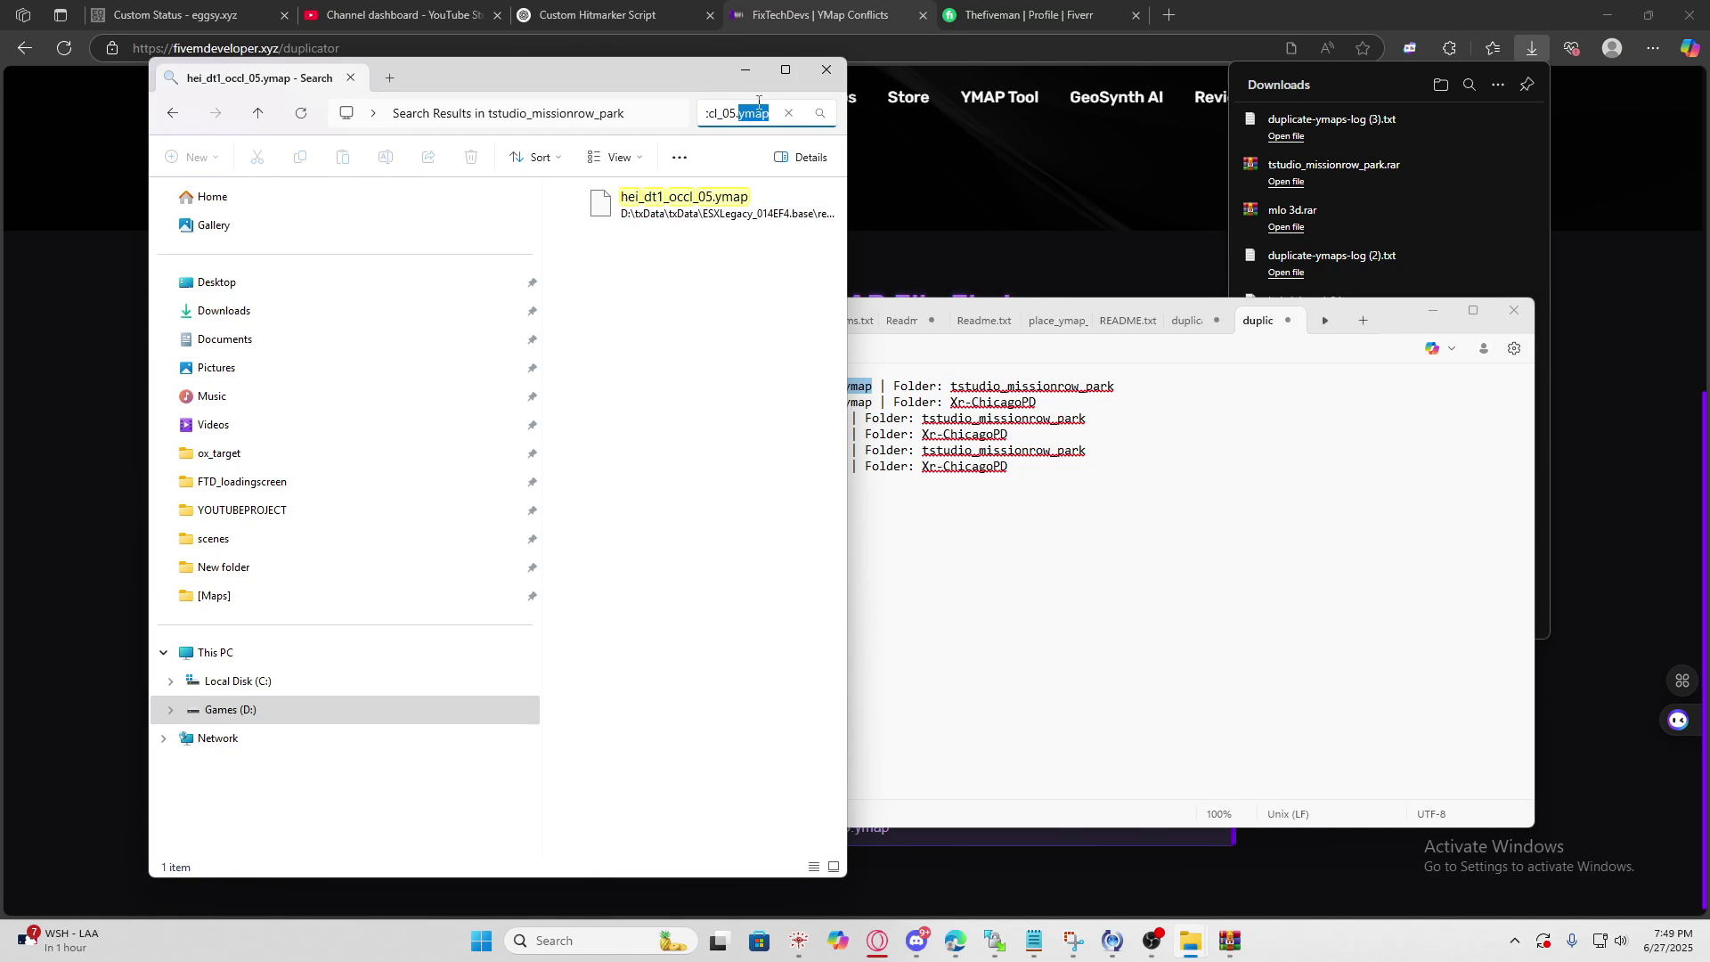
pyautogui.hotkey('ctrl', 'v')
pyautogui.click(691, 218)
pyautogui.rightClick(691, 218)
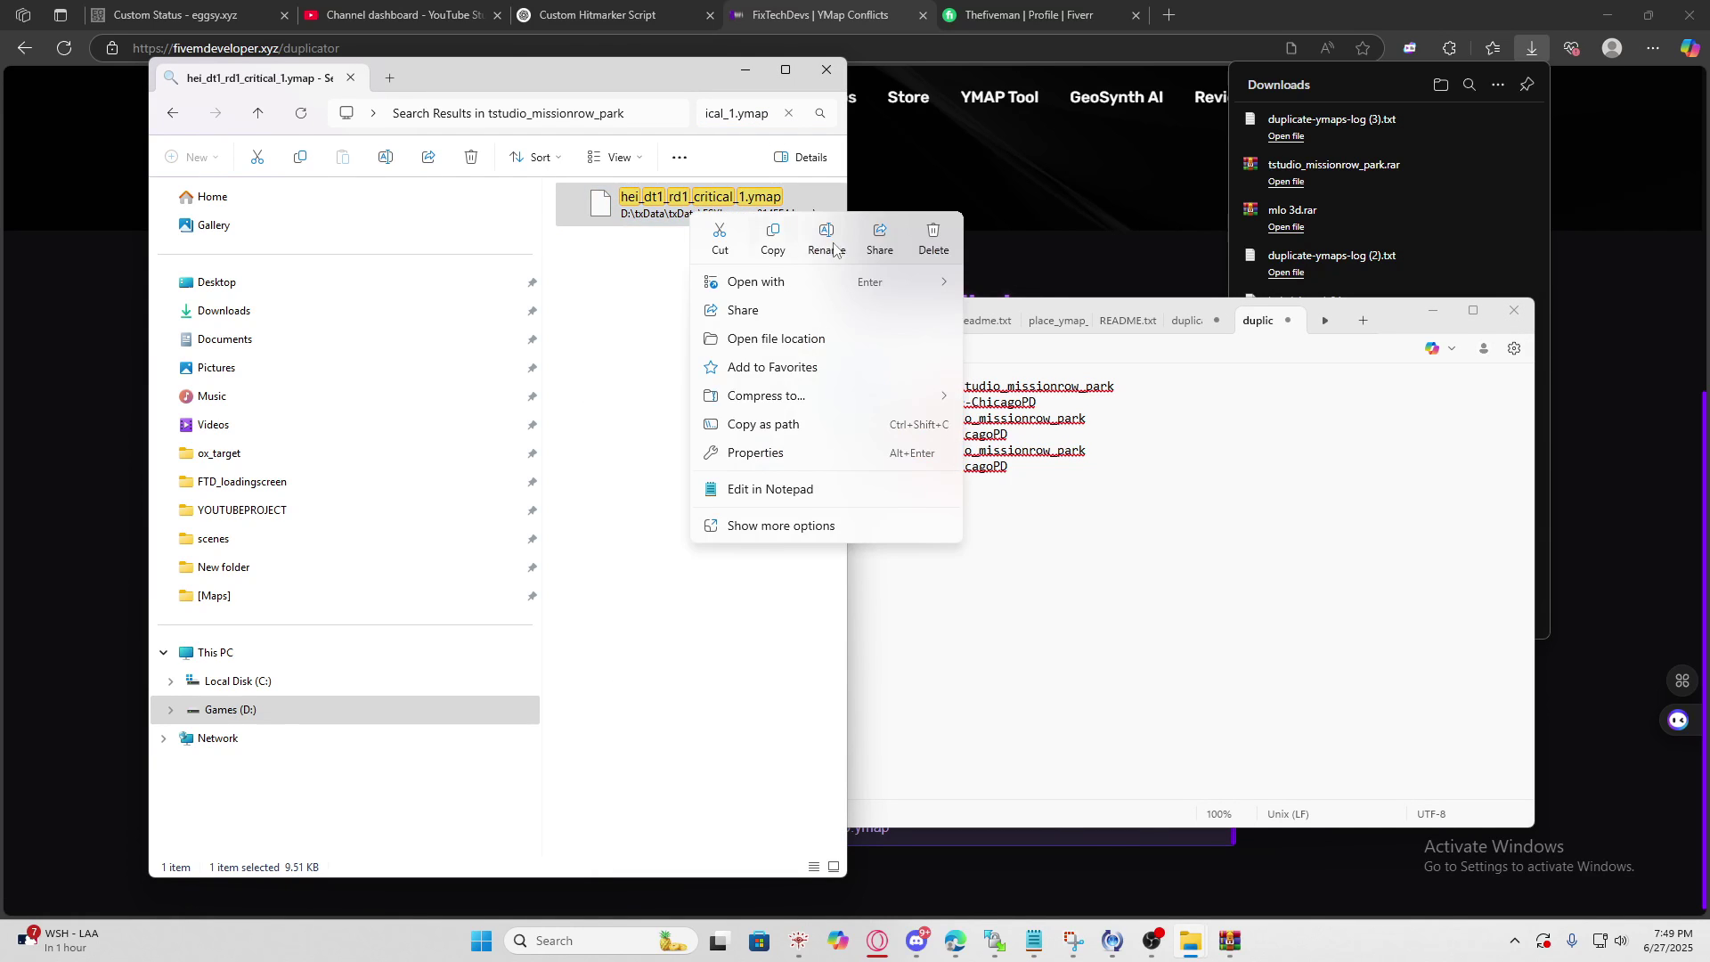
pyautogui.press('Escape')
# - Remove both hei_dt1_rd1_critical_1.ymap lines from the duplicate log
pyautogui.click(946, 466)
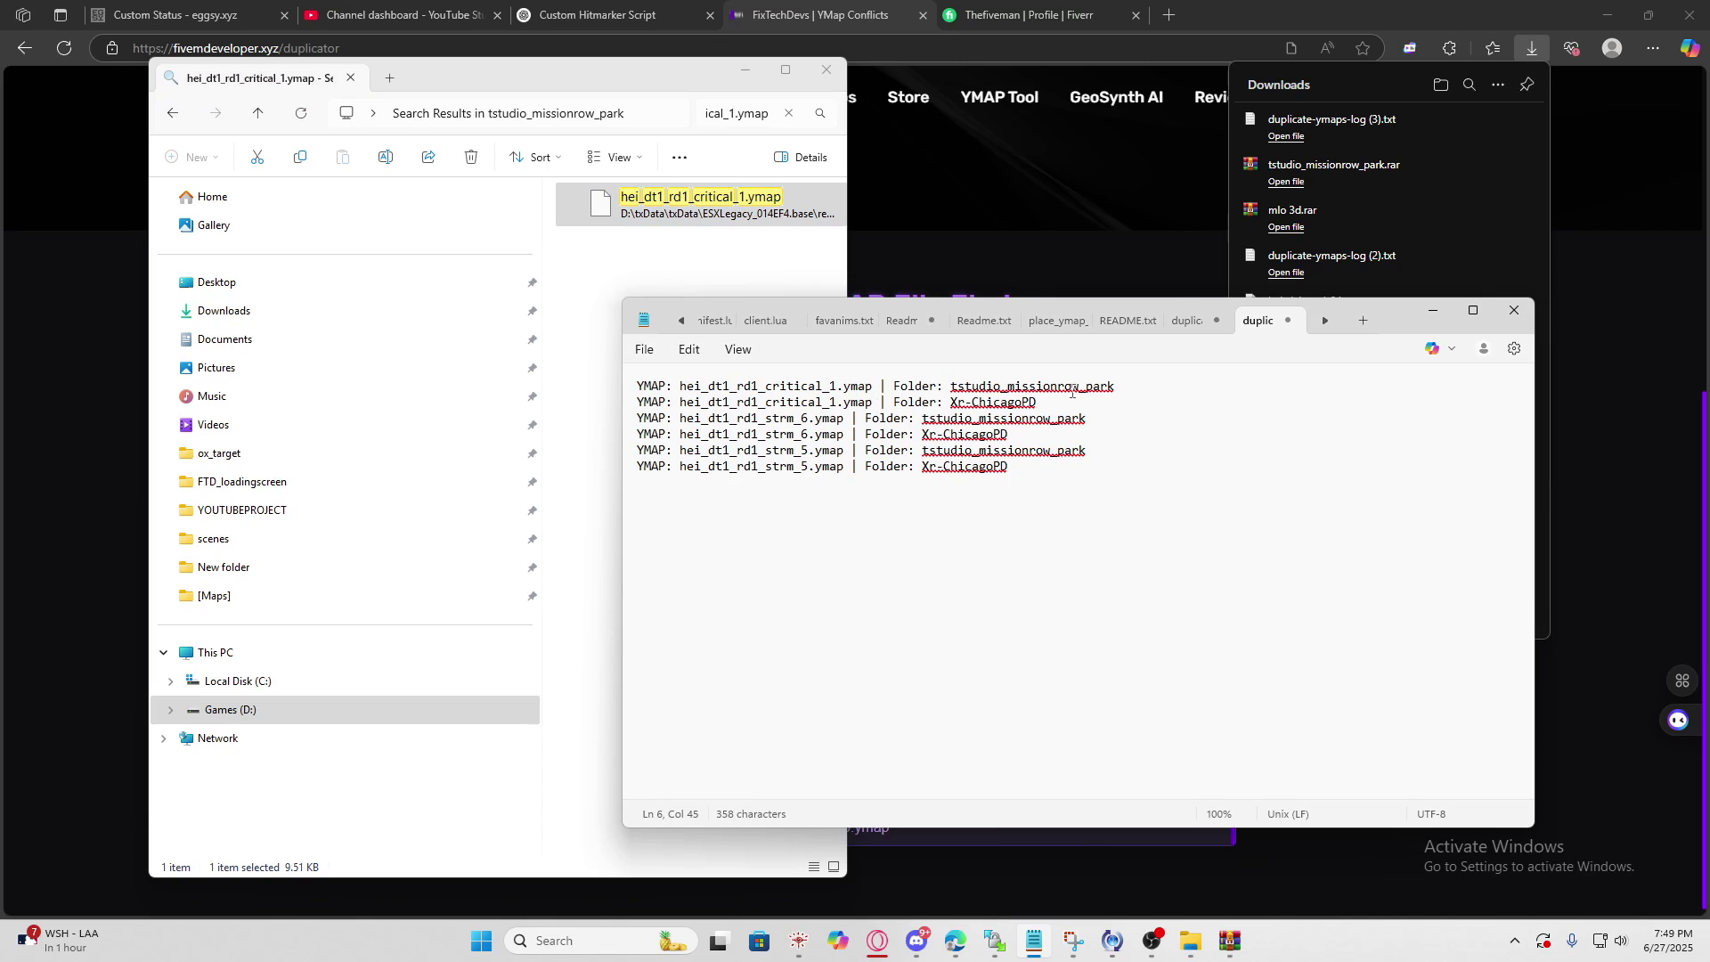
pyautogui.moveTo(1073, 400); pyautogui.dragTo(636, 387)
pyautogui.press('BackSpace')
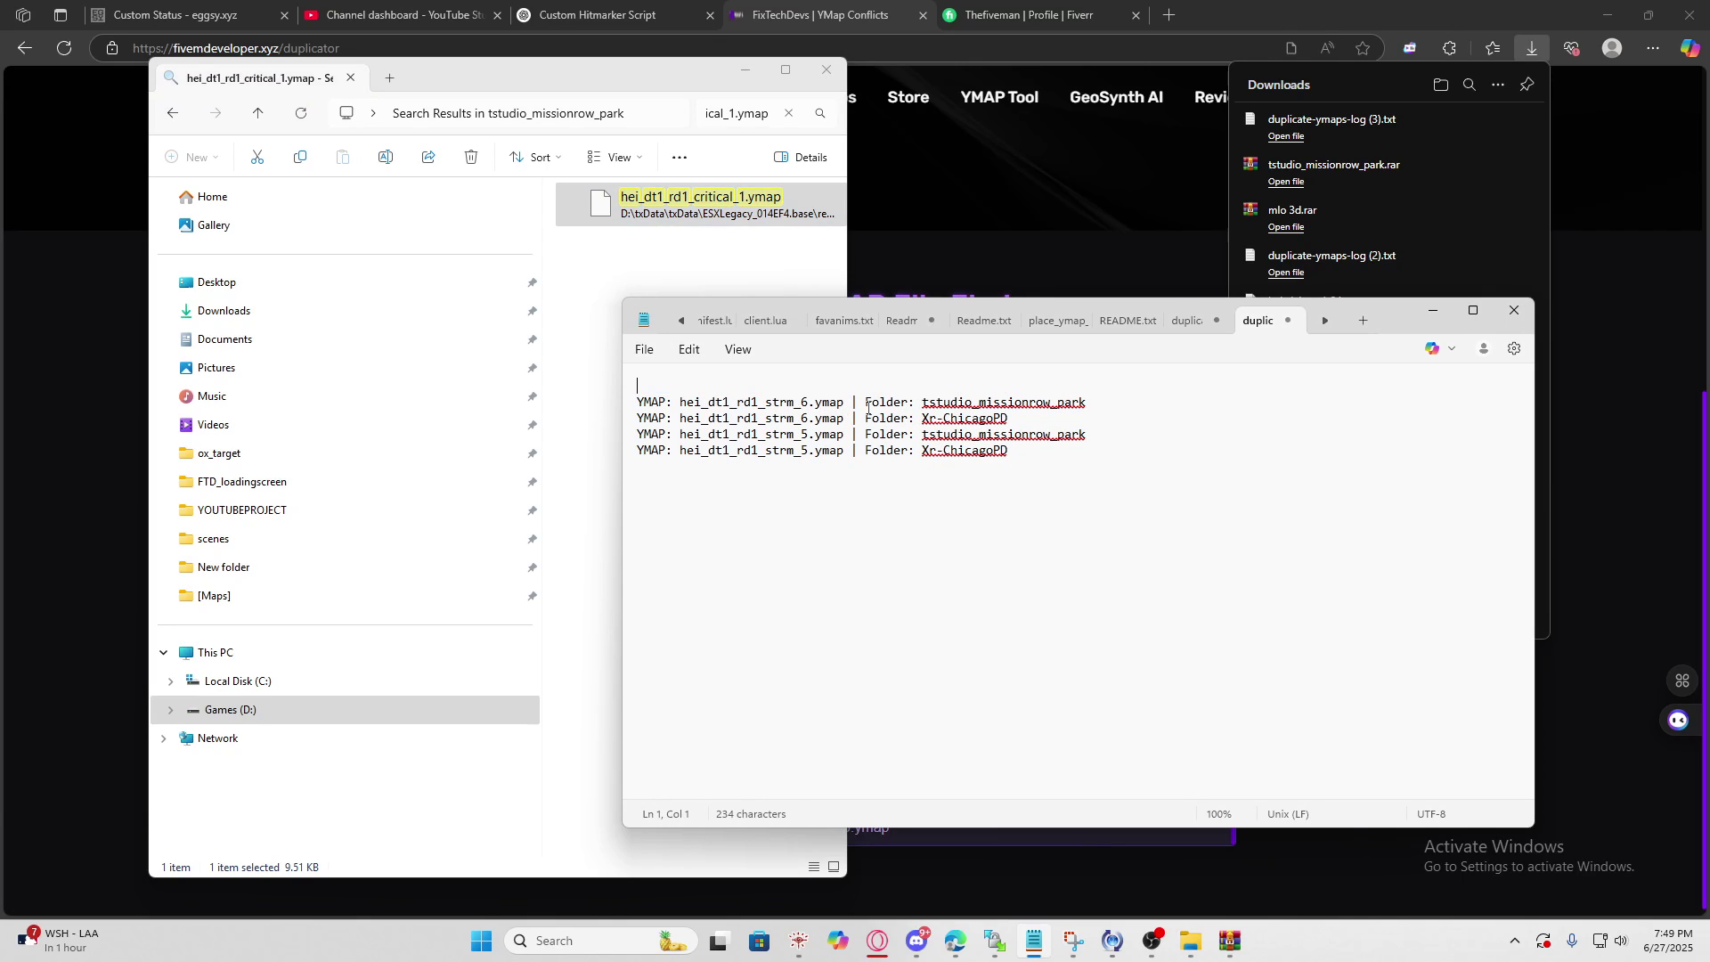
# - Copy the name hei_dt1_rd1_strm_6.ymap from the log, search for it in tstudio_missionrow_park and delete the file
pyautogui.moveTo(844, 402); pyautogui.dragTo(683, 410)
pyautogui.hotkey('ctrl', 'c')
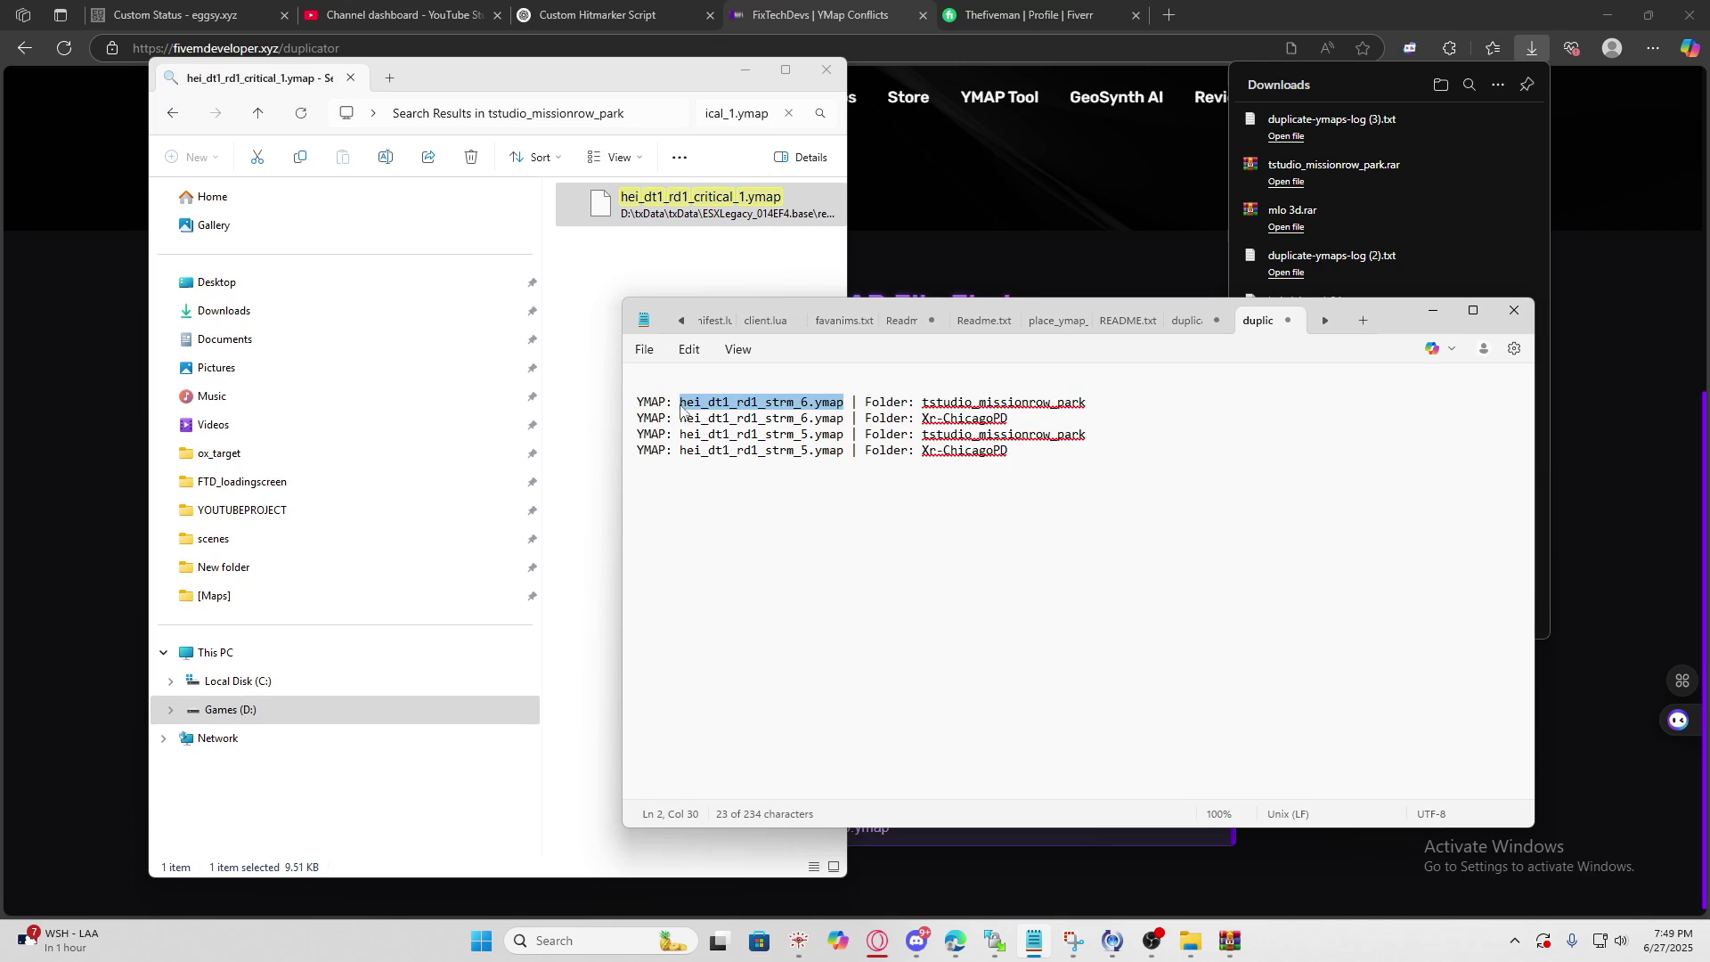
pyautogui.click(784, 169)
pyautogui.click(771, 114)
pyautogui.write('a')
pyautogui.hotkey('ctrl', 'v')
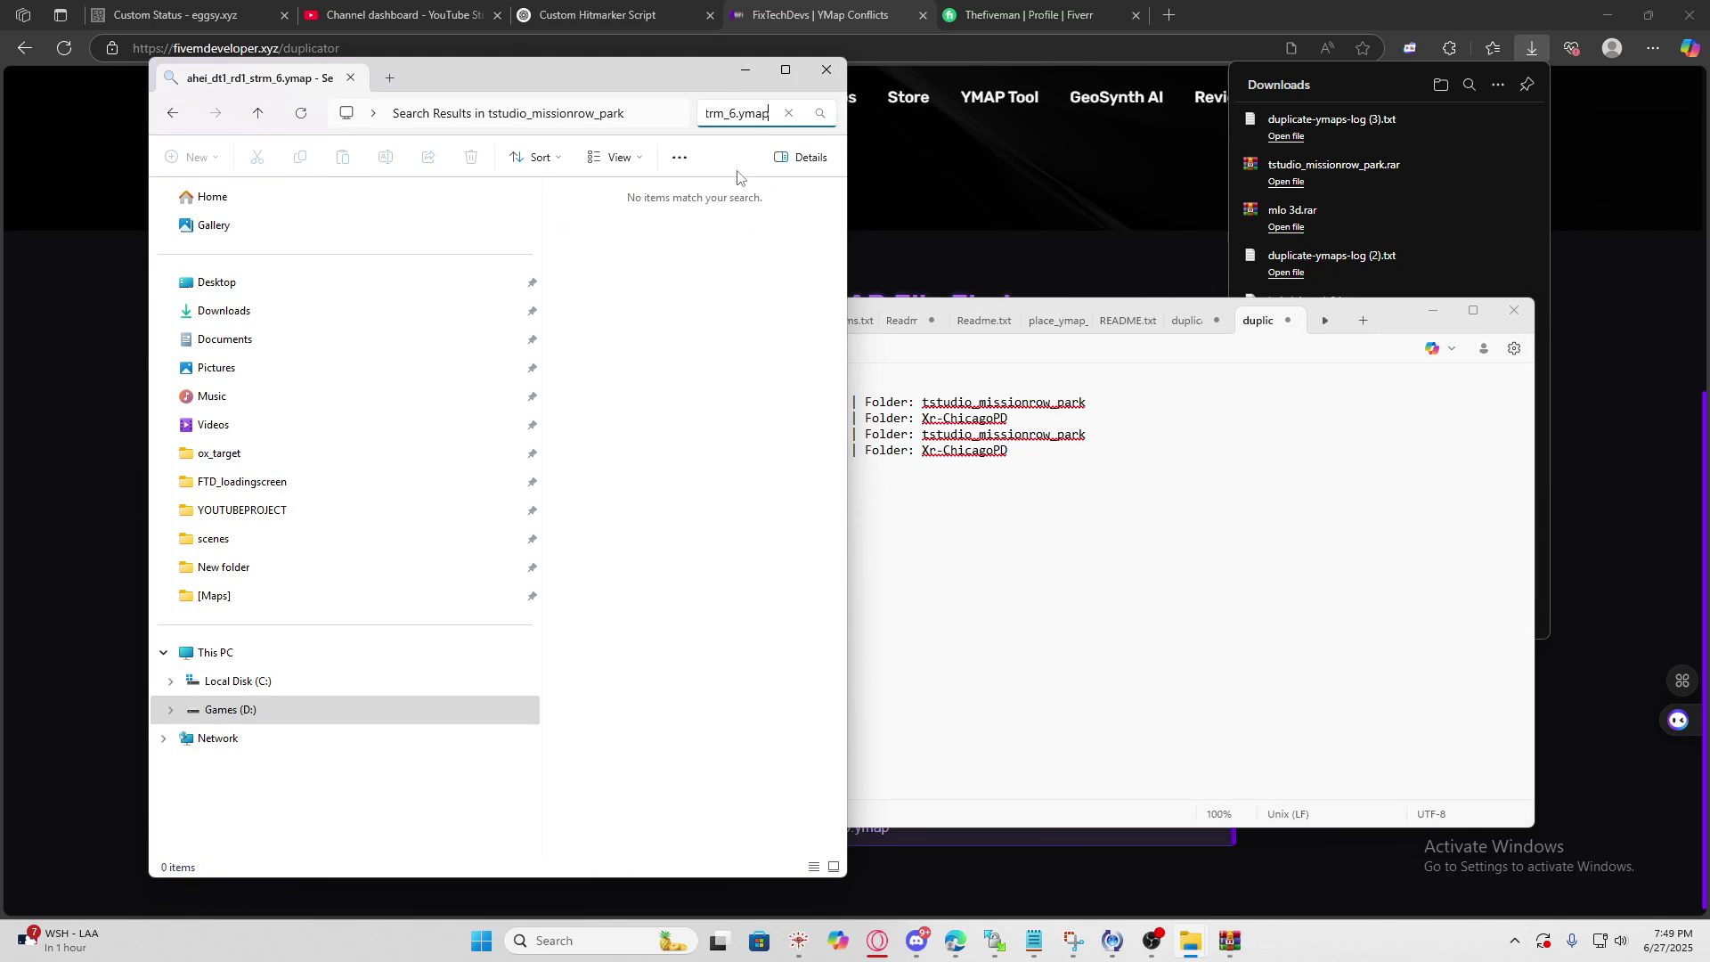
pyautogui.press('Home')
pyautogui.press('Delete')
pyautogui.click(646, 216)
pyautogui.rightClick(644, 218)
pyautogui.click(882, 245)
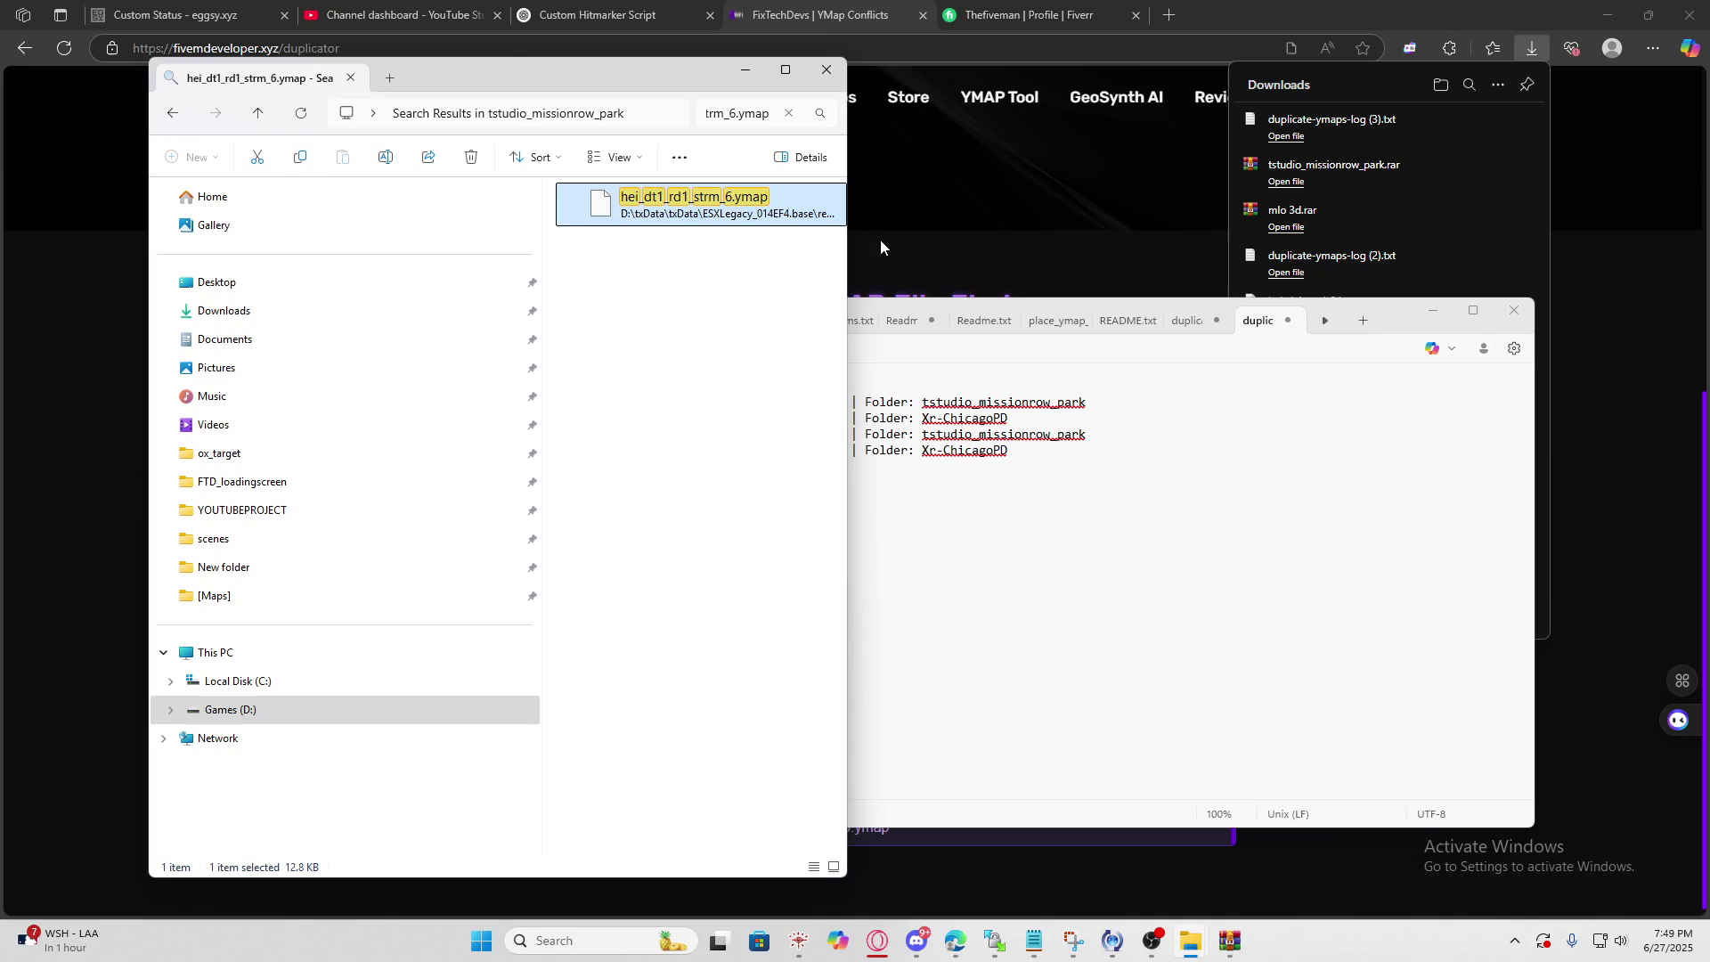
# - Remove both hei_dt1_rd1_strm_6.ymap lines from the duplicate log
pyautogui.click(880, 415)
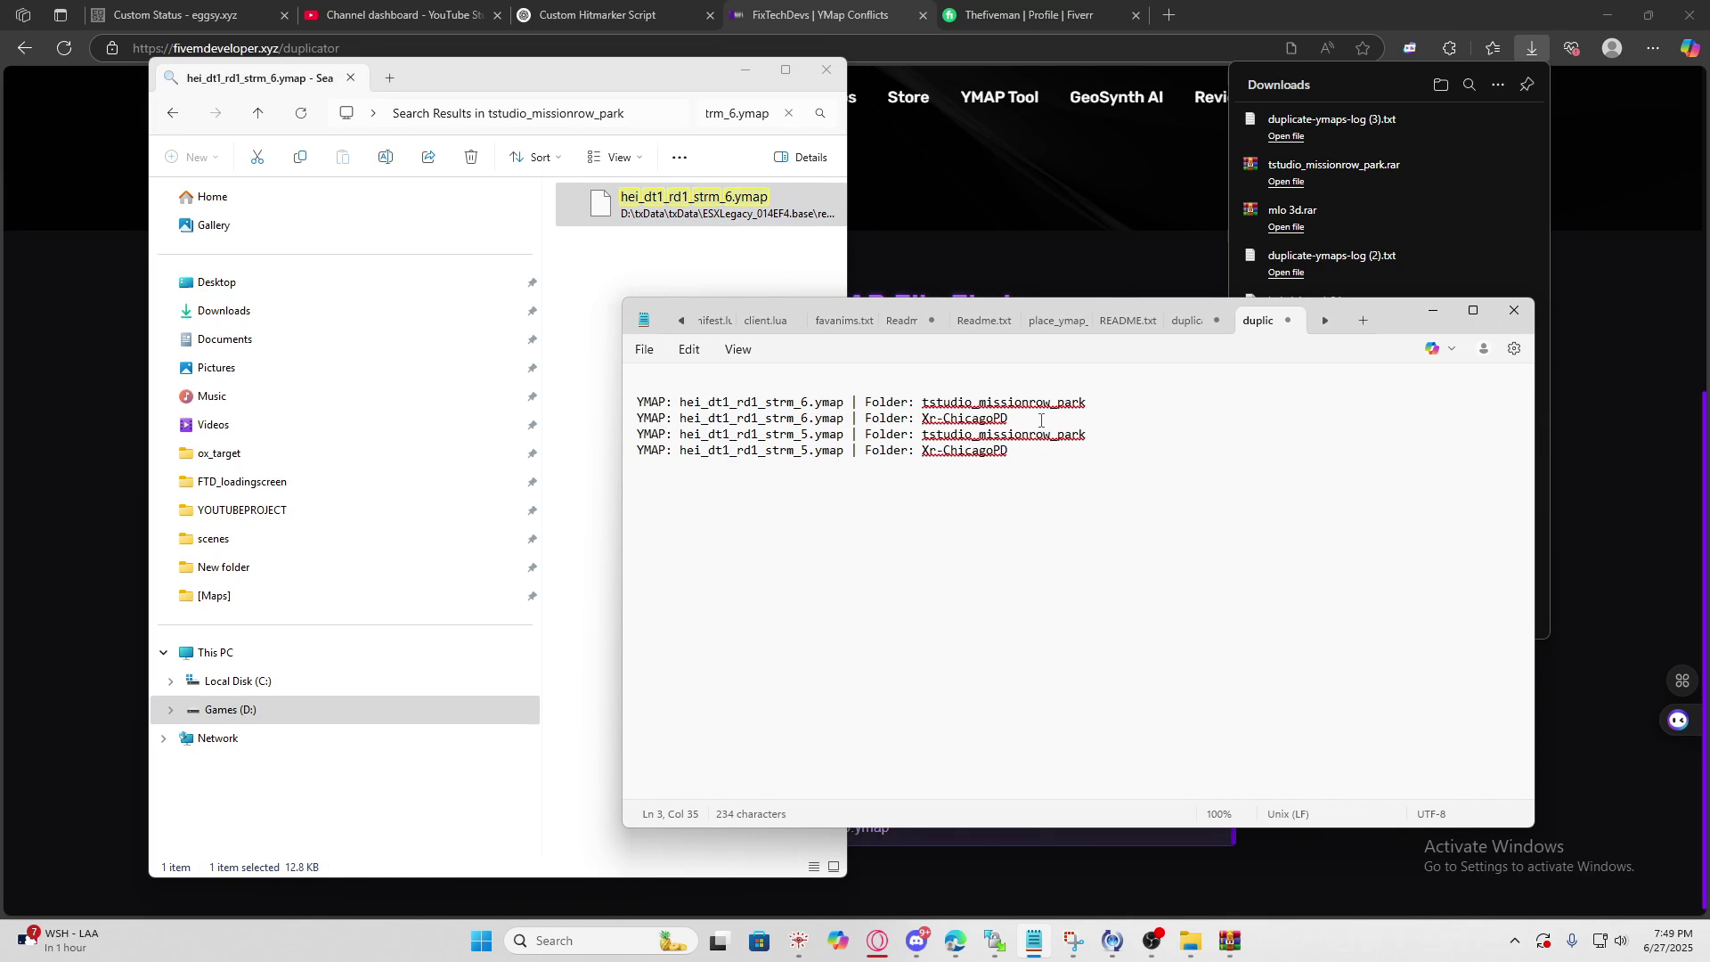
pyautogui.moveTo(1009, 419); pyautogui.dragTo(563, 408)
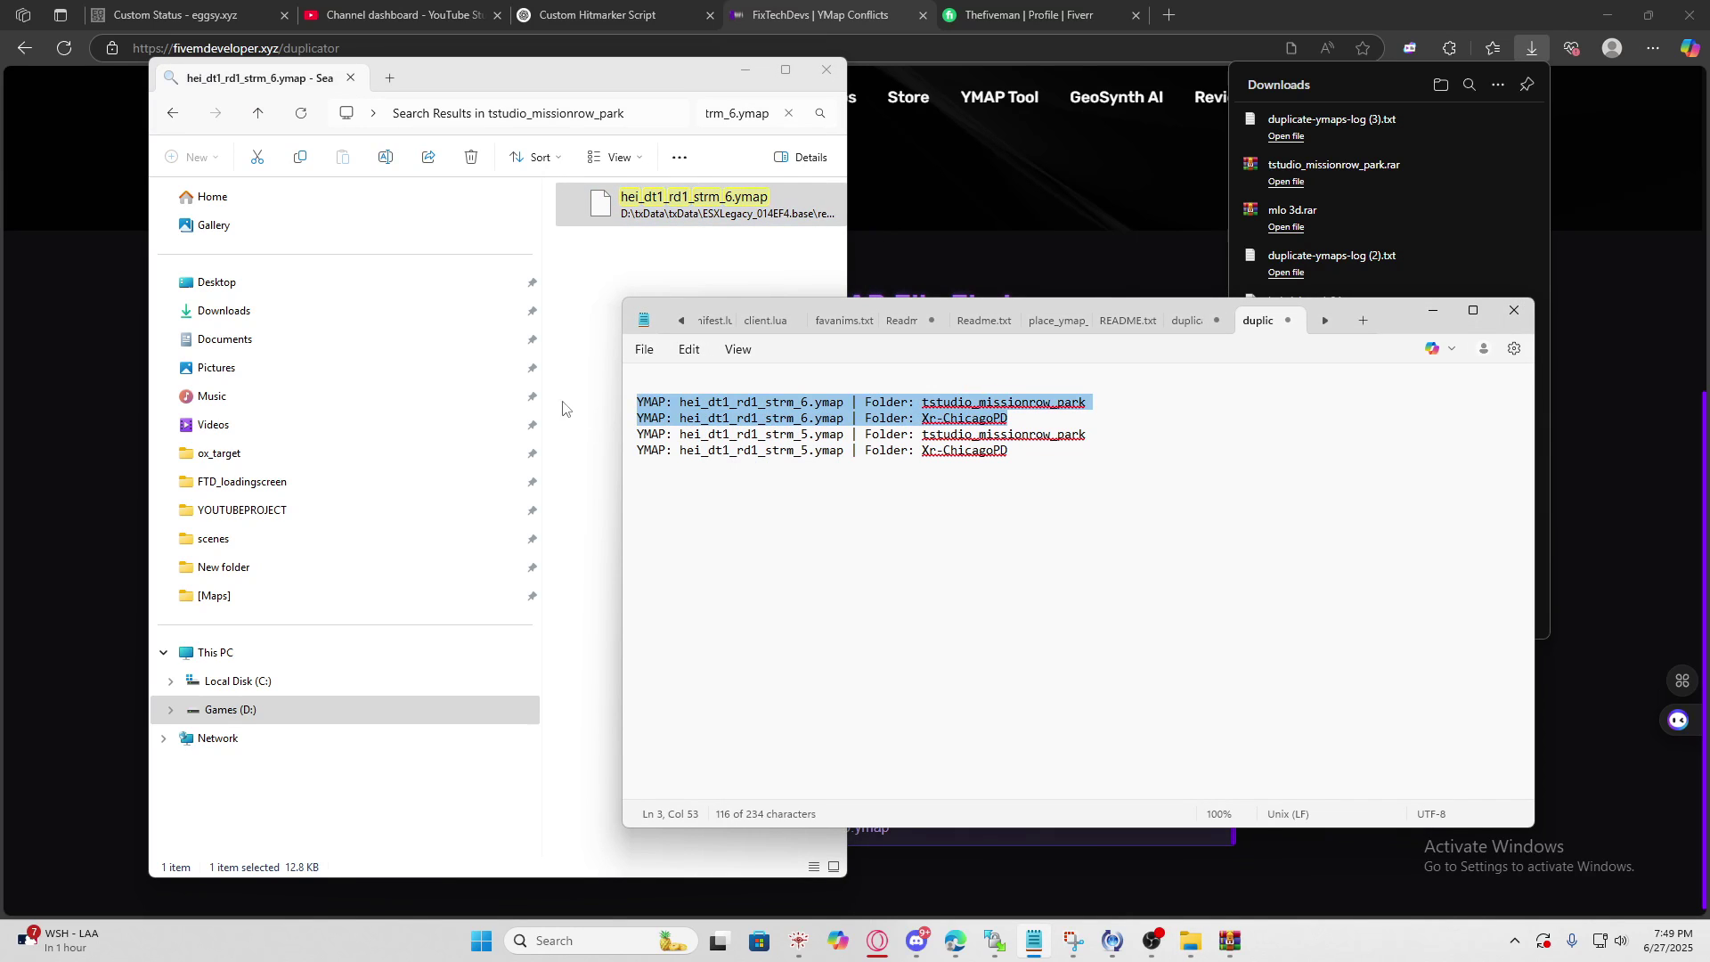
pyautogui.click(764, 403)
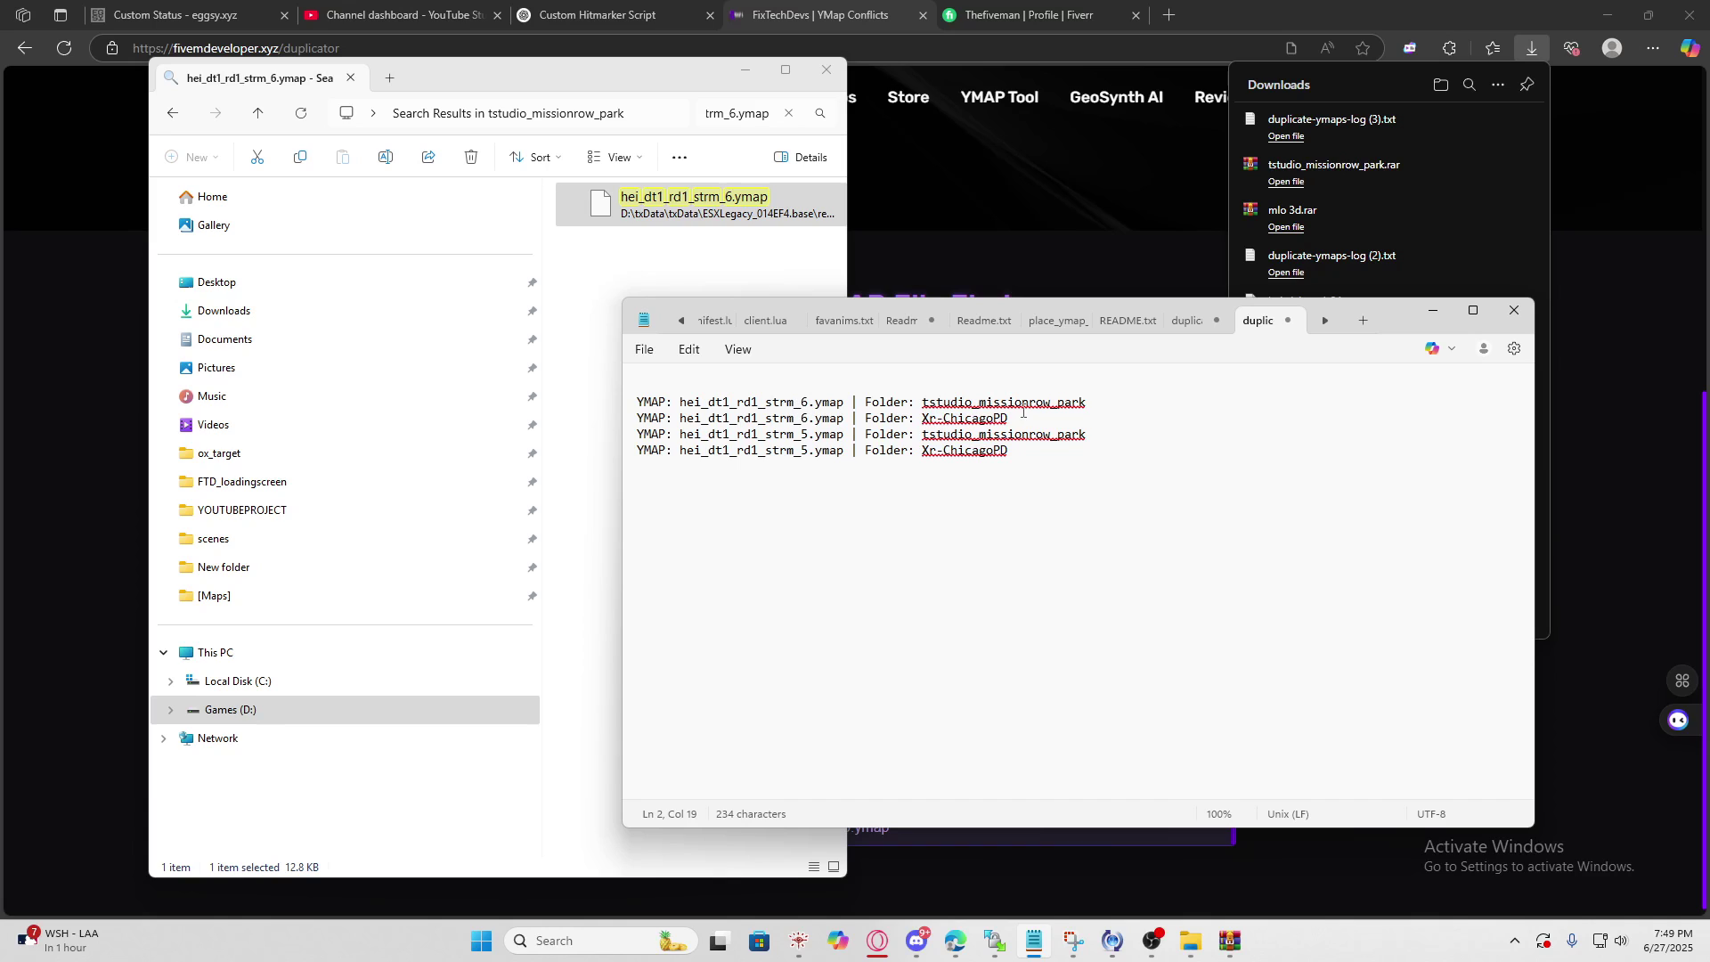
pyautogui.moveTo(1022, 413); pyautogui.dragTo(556, 411)
pyautogui.press('BackSpace')
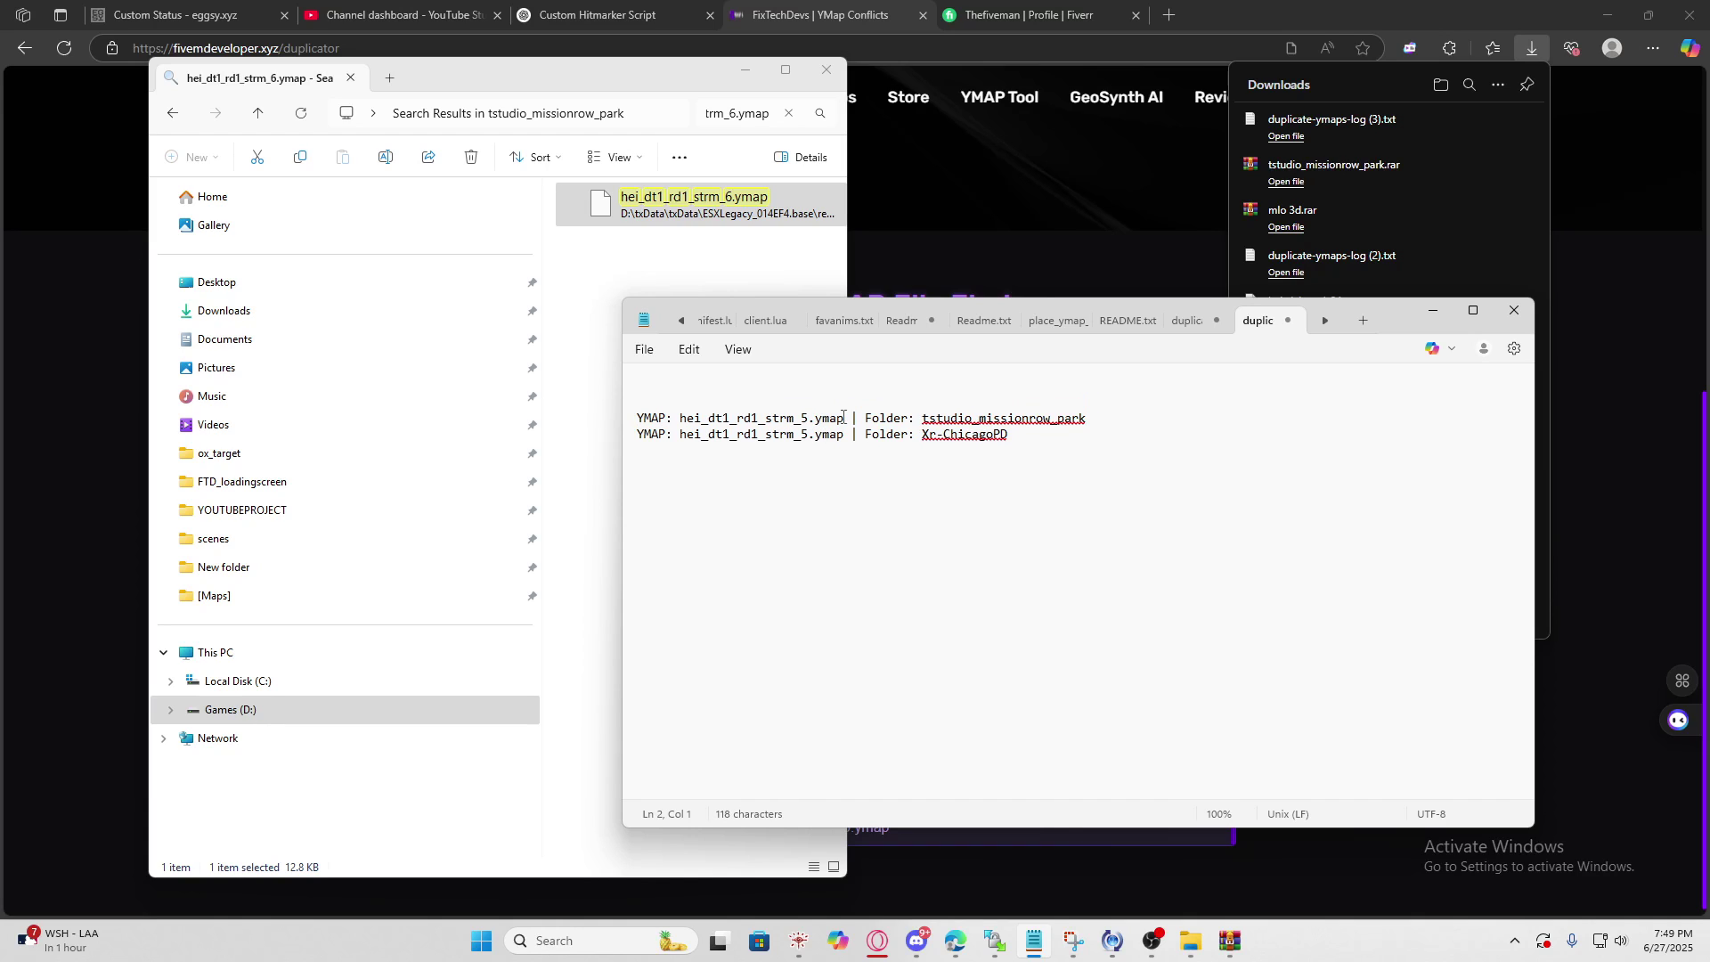
# - Search tstudio_missionrow_park for hei_dt1_rd1_strm_5.ymap, delete the file and clear the search
pyautogui.moveTo(845, 418); pyautogui.dragTo(696, 420)
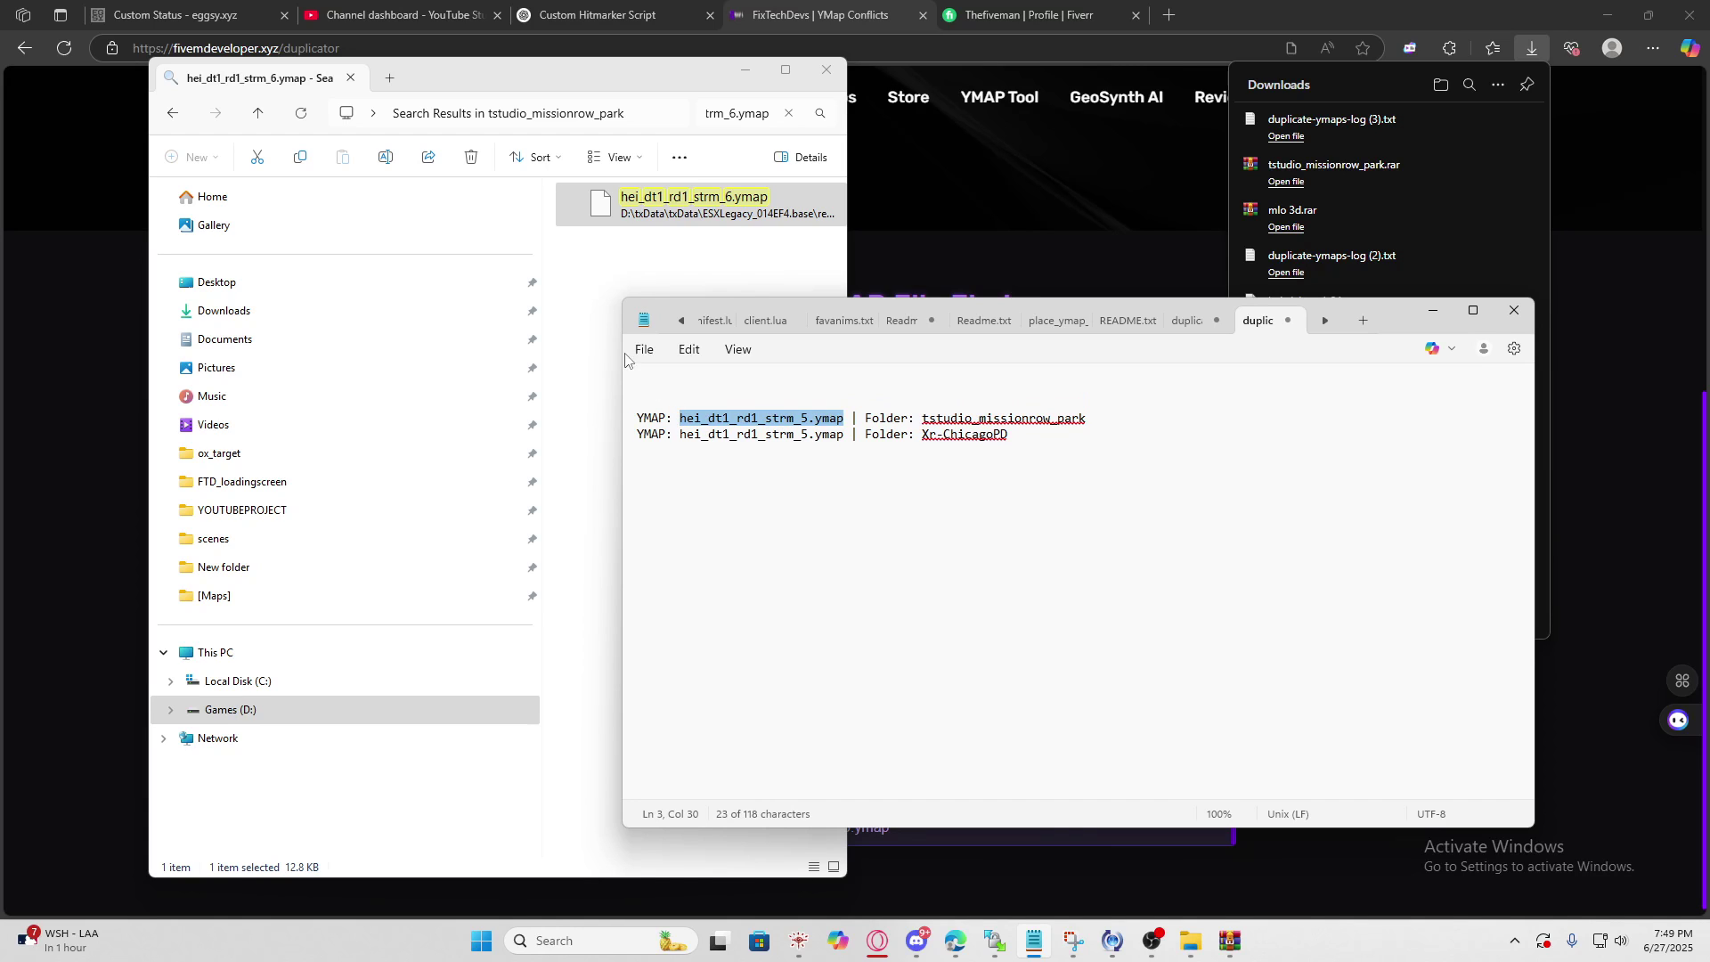
pyautogui.click(632, 277)
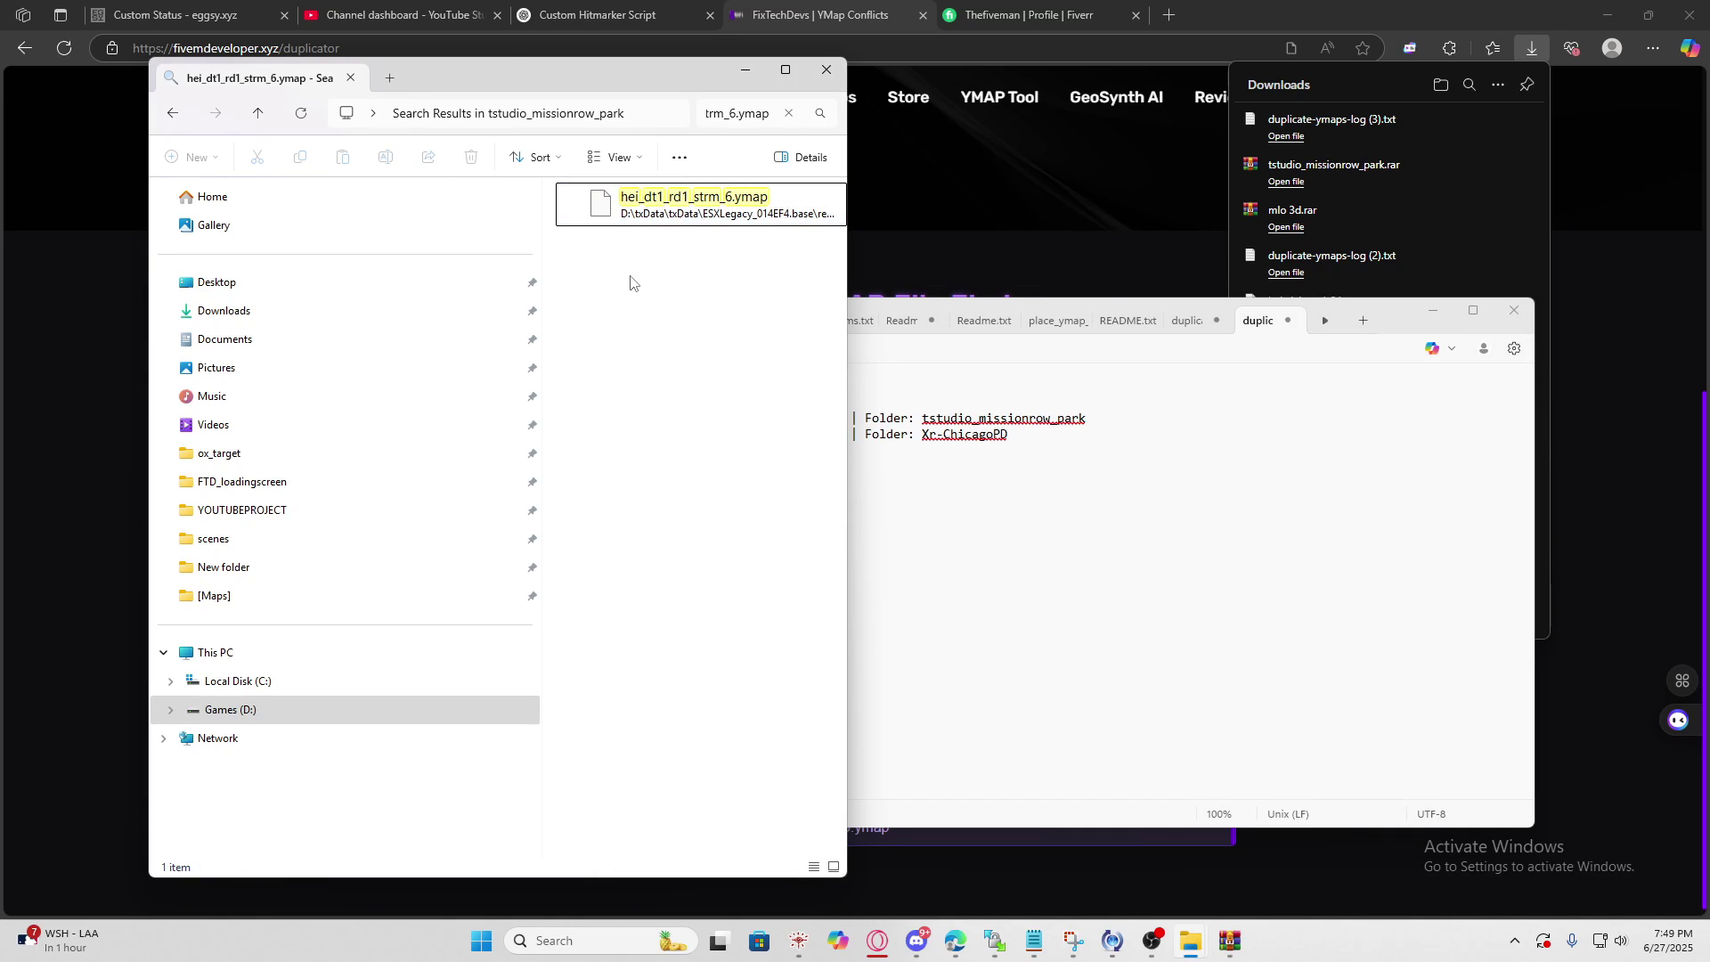
pyautogui.click(726, 114)
pyautogui.hotkey('ctrl', 'a')
pyautogui.write('hei_dt1_rd1_strm_5.ymap')
pyautogui.rightClick(655, 212)
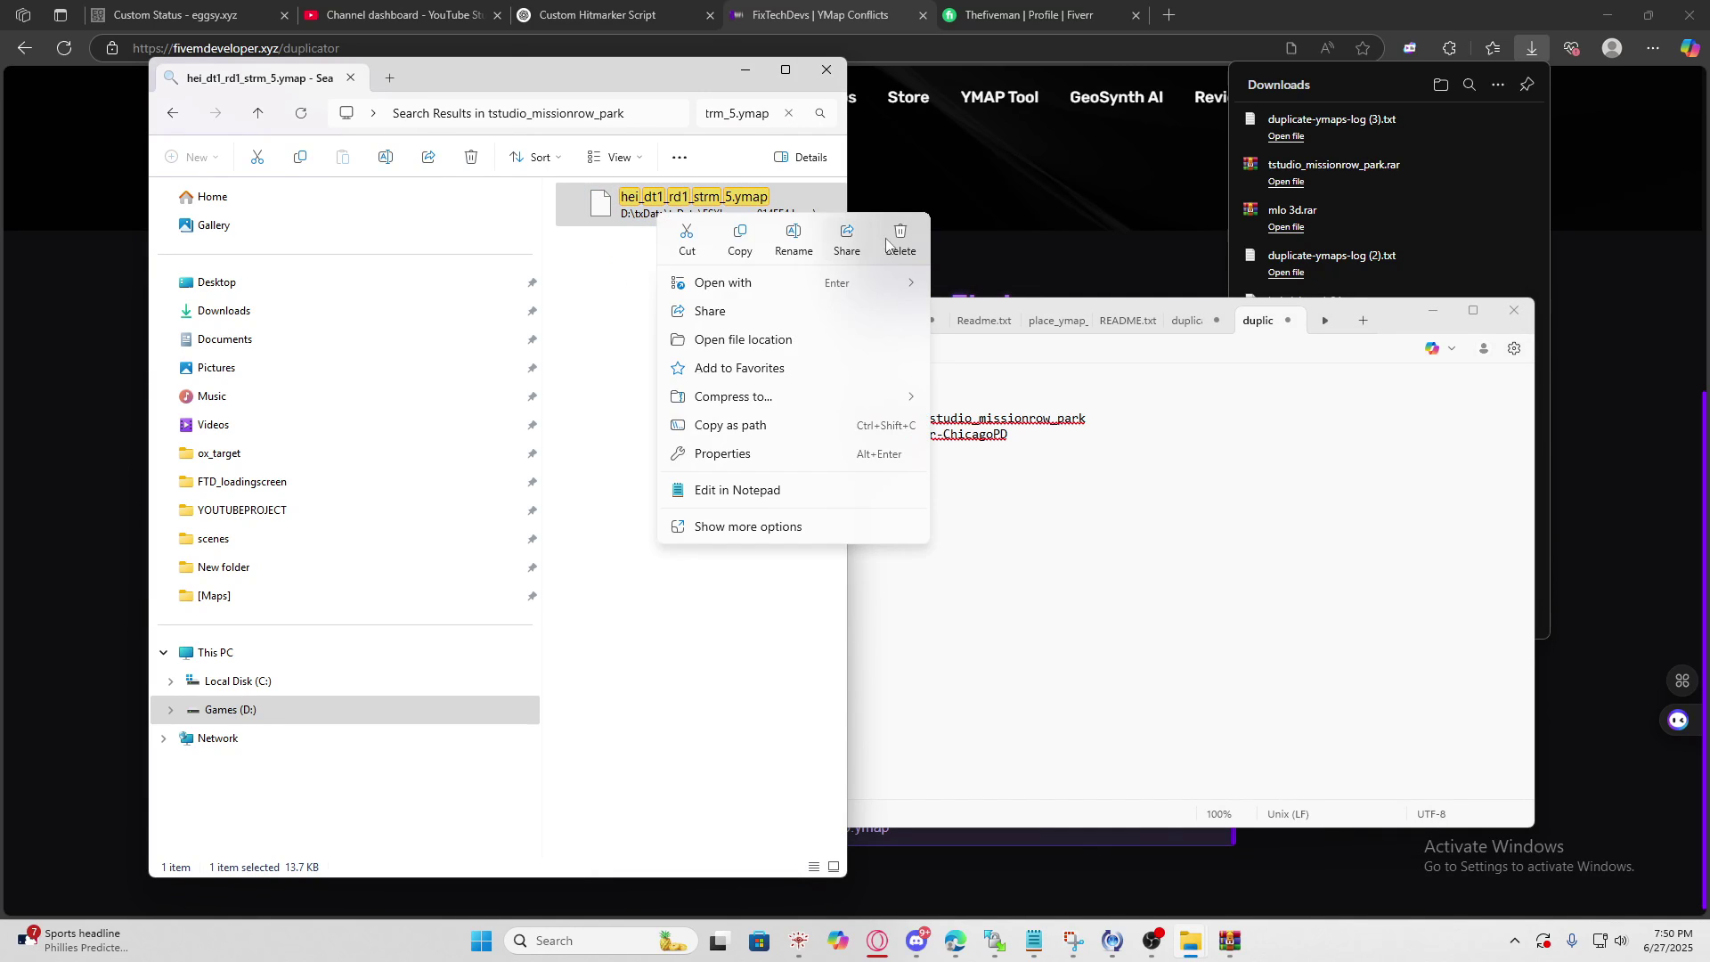
pyautogui.click(741, 239)
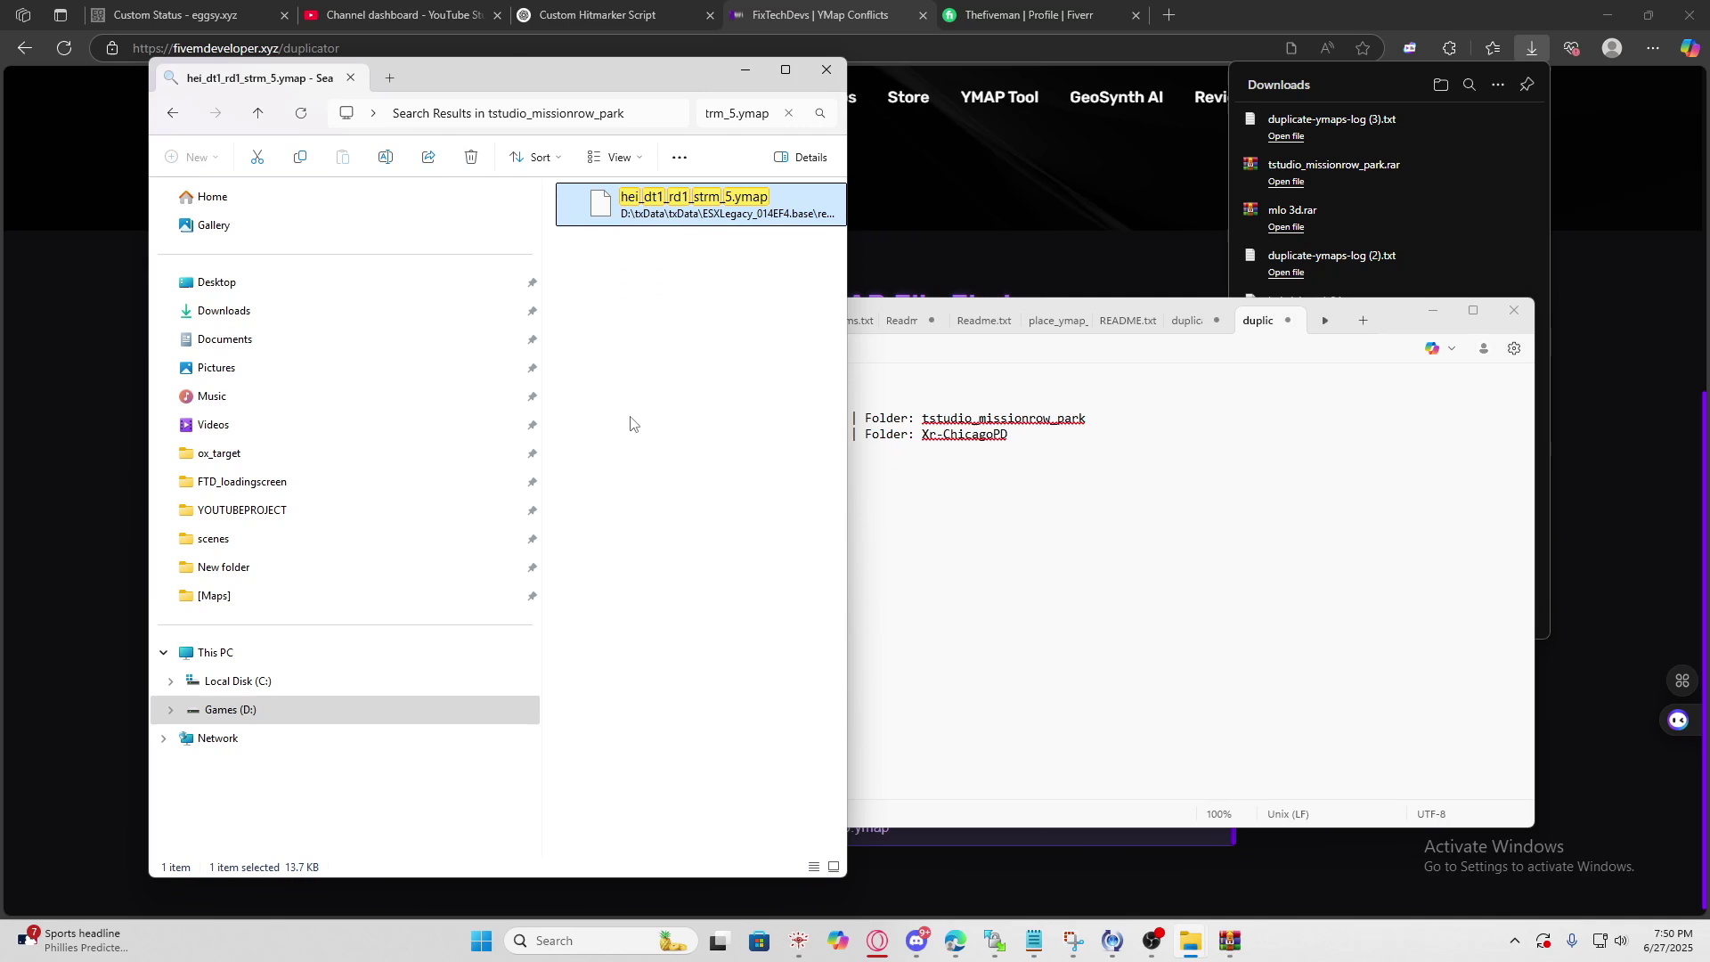
pyautogui.click(922, 418)
pyautogui.click(788, 114)
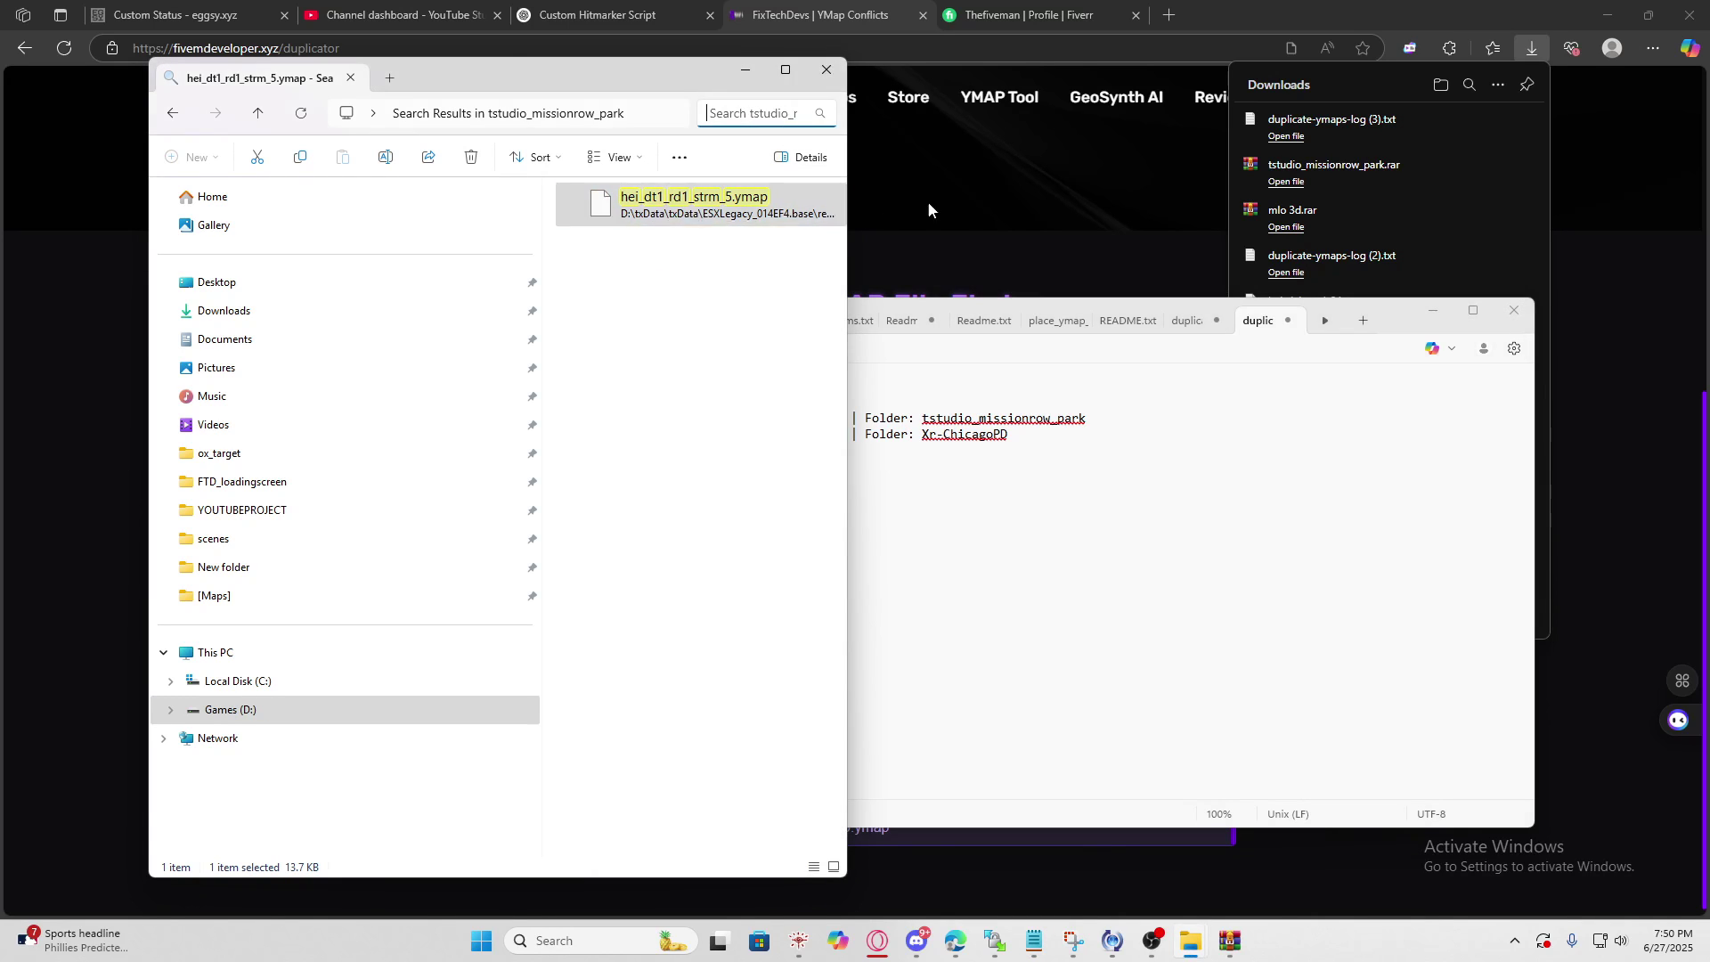
# - Switch to the browser, reload the Duplicate YMAP File Finder and scan the [Maps] folder again
pyautogui.click(927, 202)
pyautogui.click(59, 53)
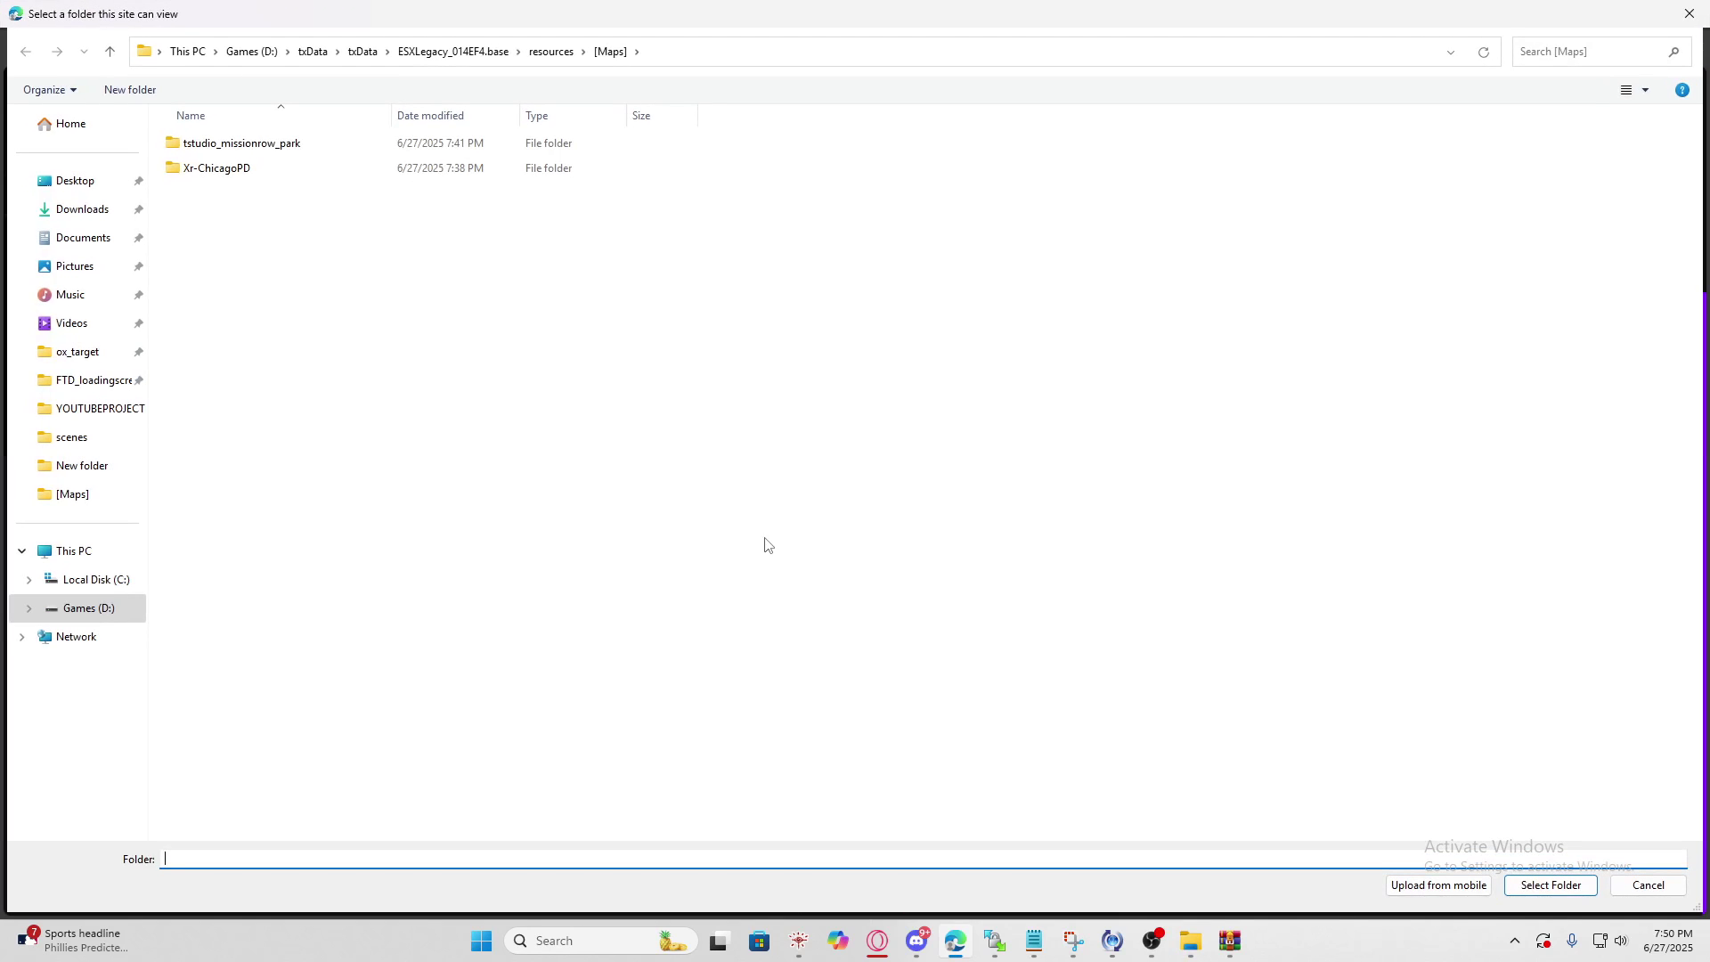
pyautogui.click(1535, 880)
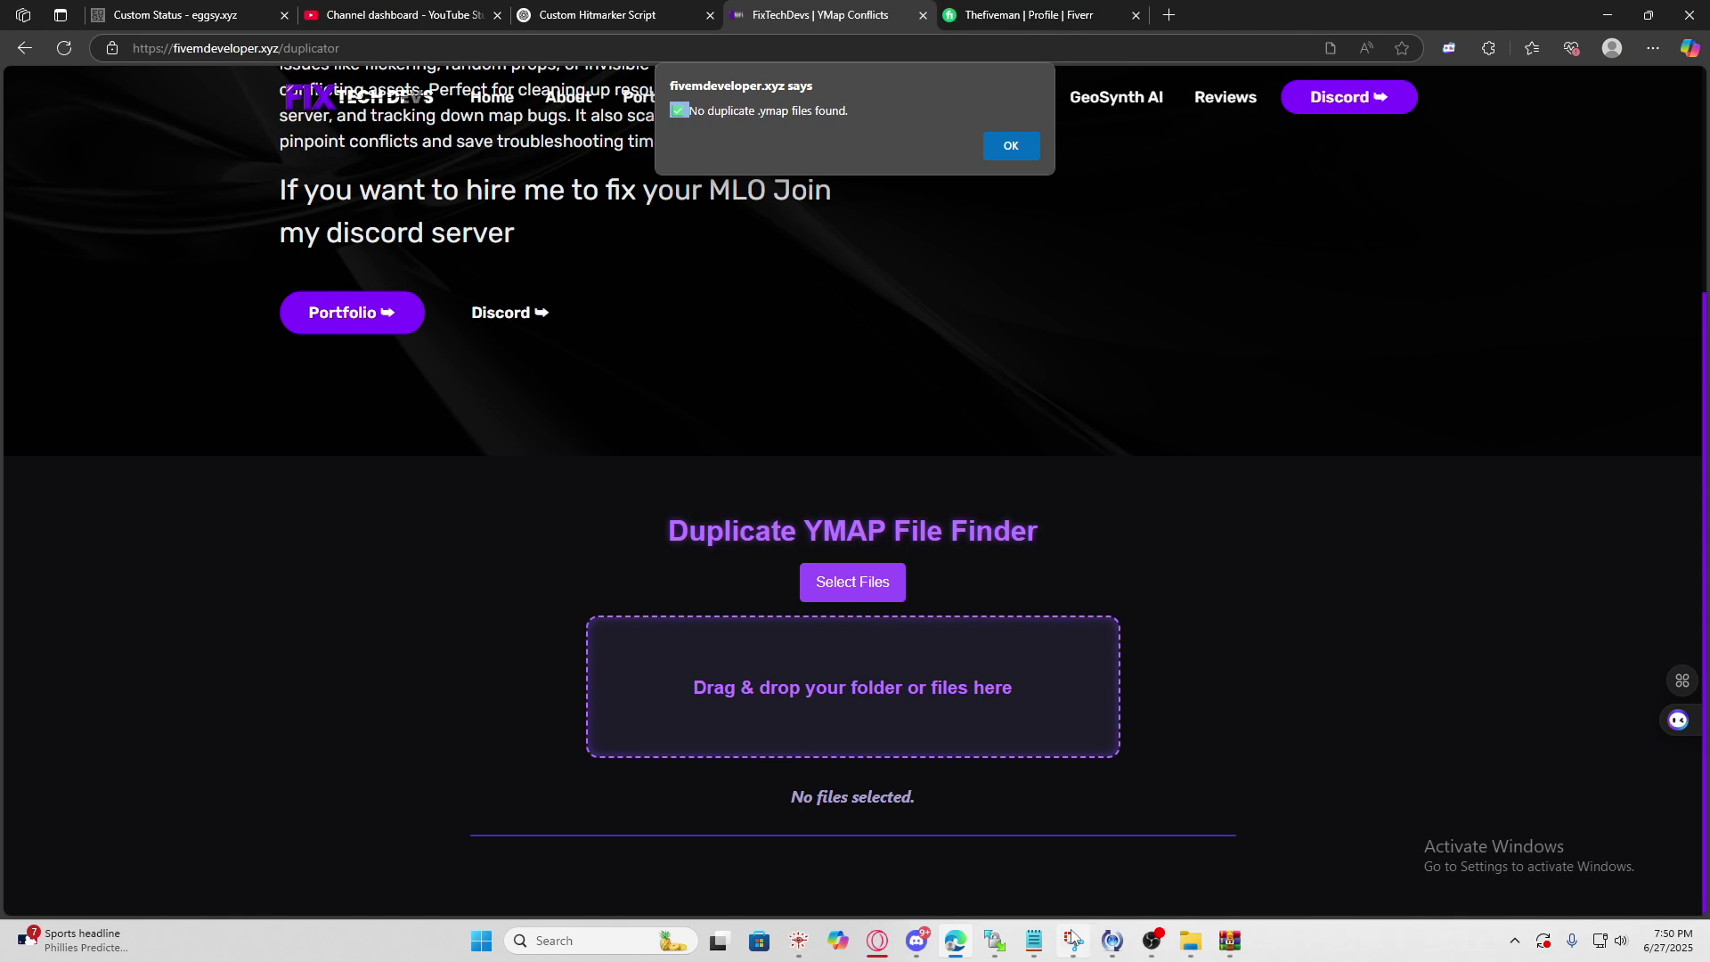
# - Switch to File Explorer and open the stream > vanilla > ymap folder of tstudio_missionrow_park
pyautogui.moveTo(1201, 950)
pyautogui.click(1146, 846)
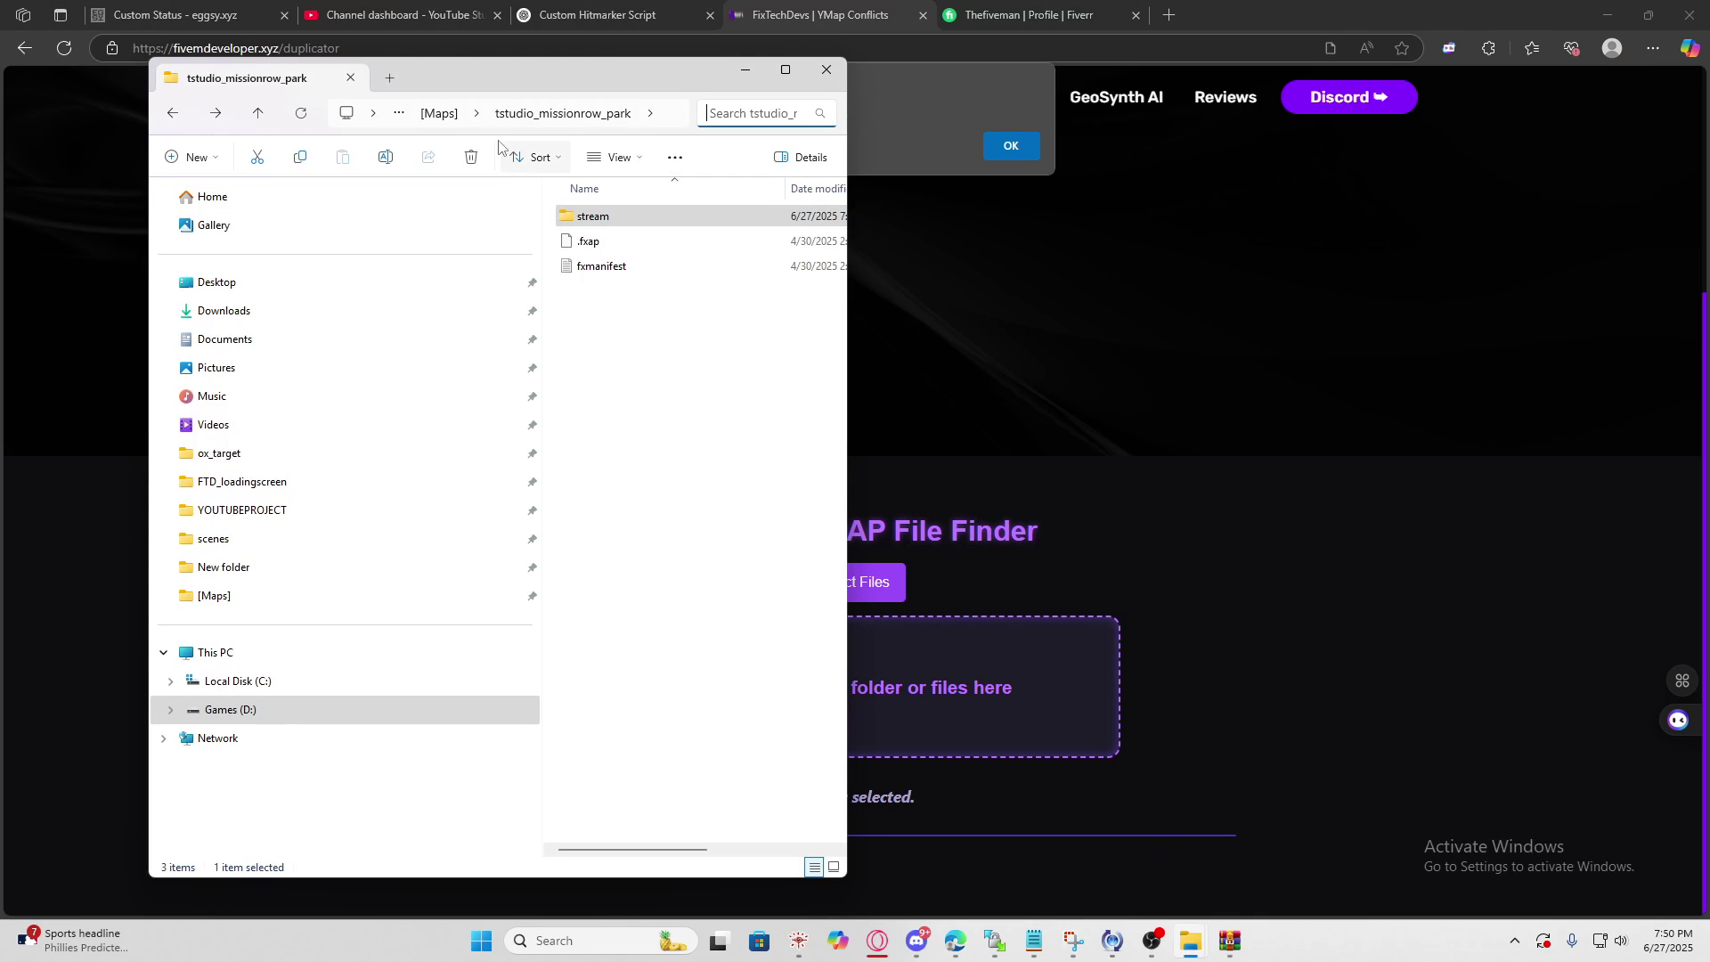
pyautogui.click(427, 114)
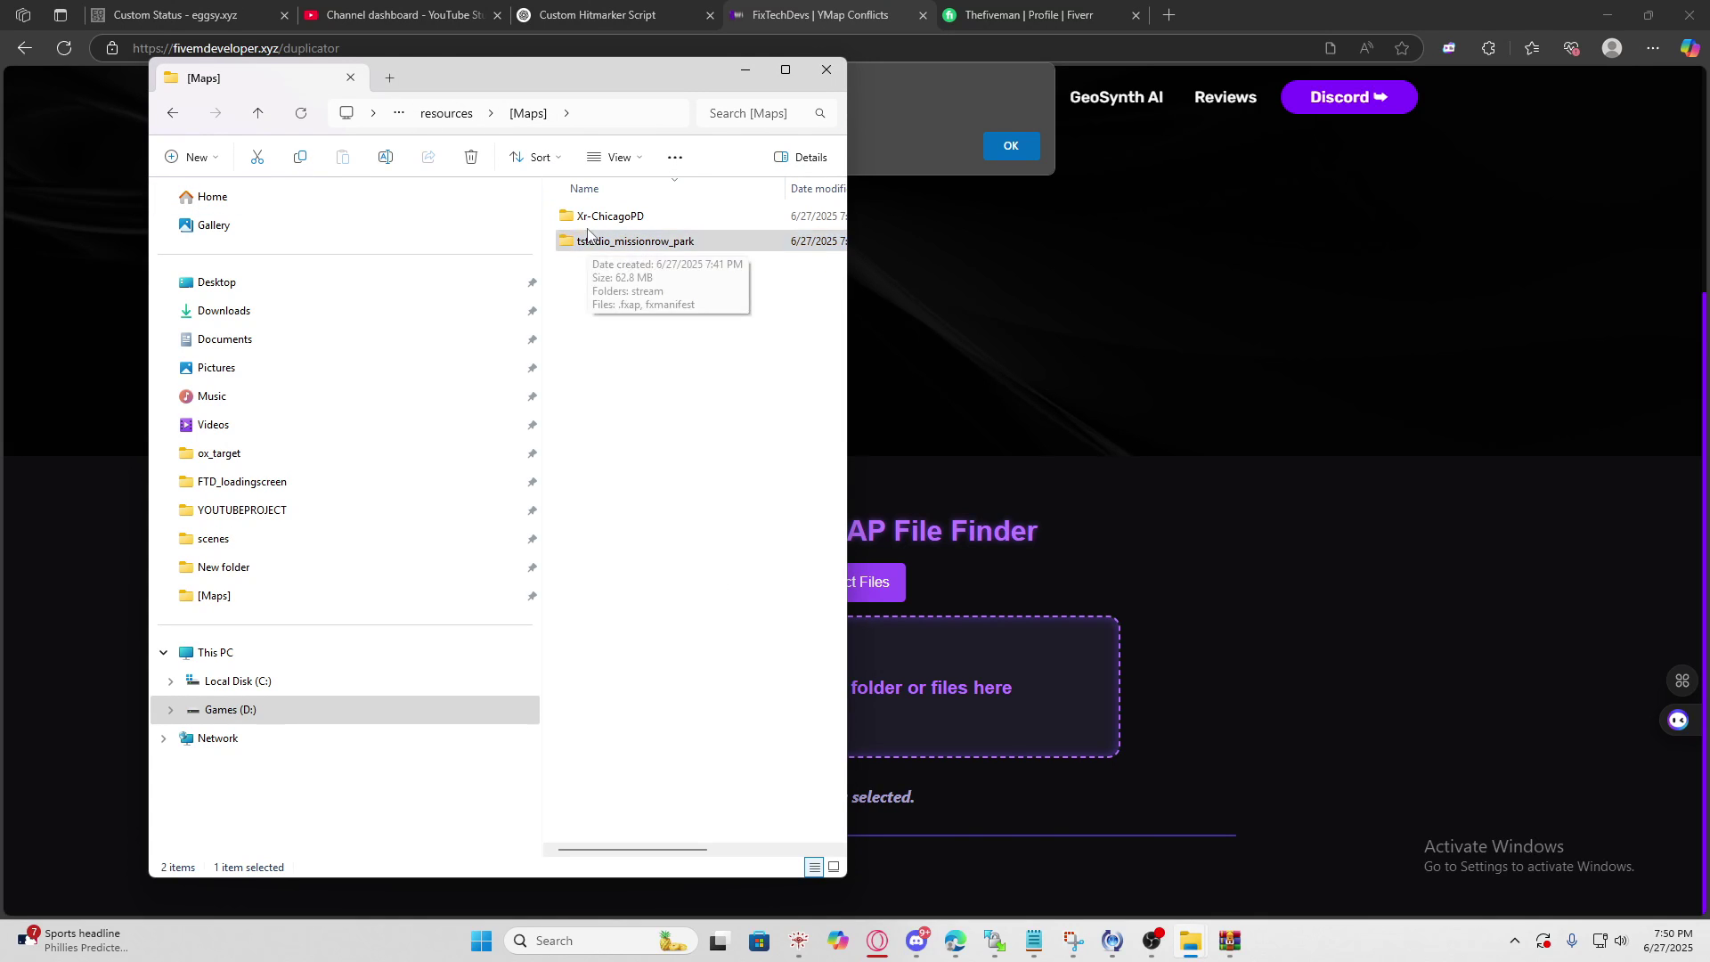
pyautogui.doubleClick(598, 243)
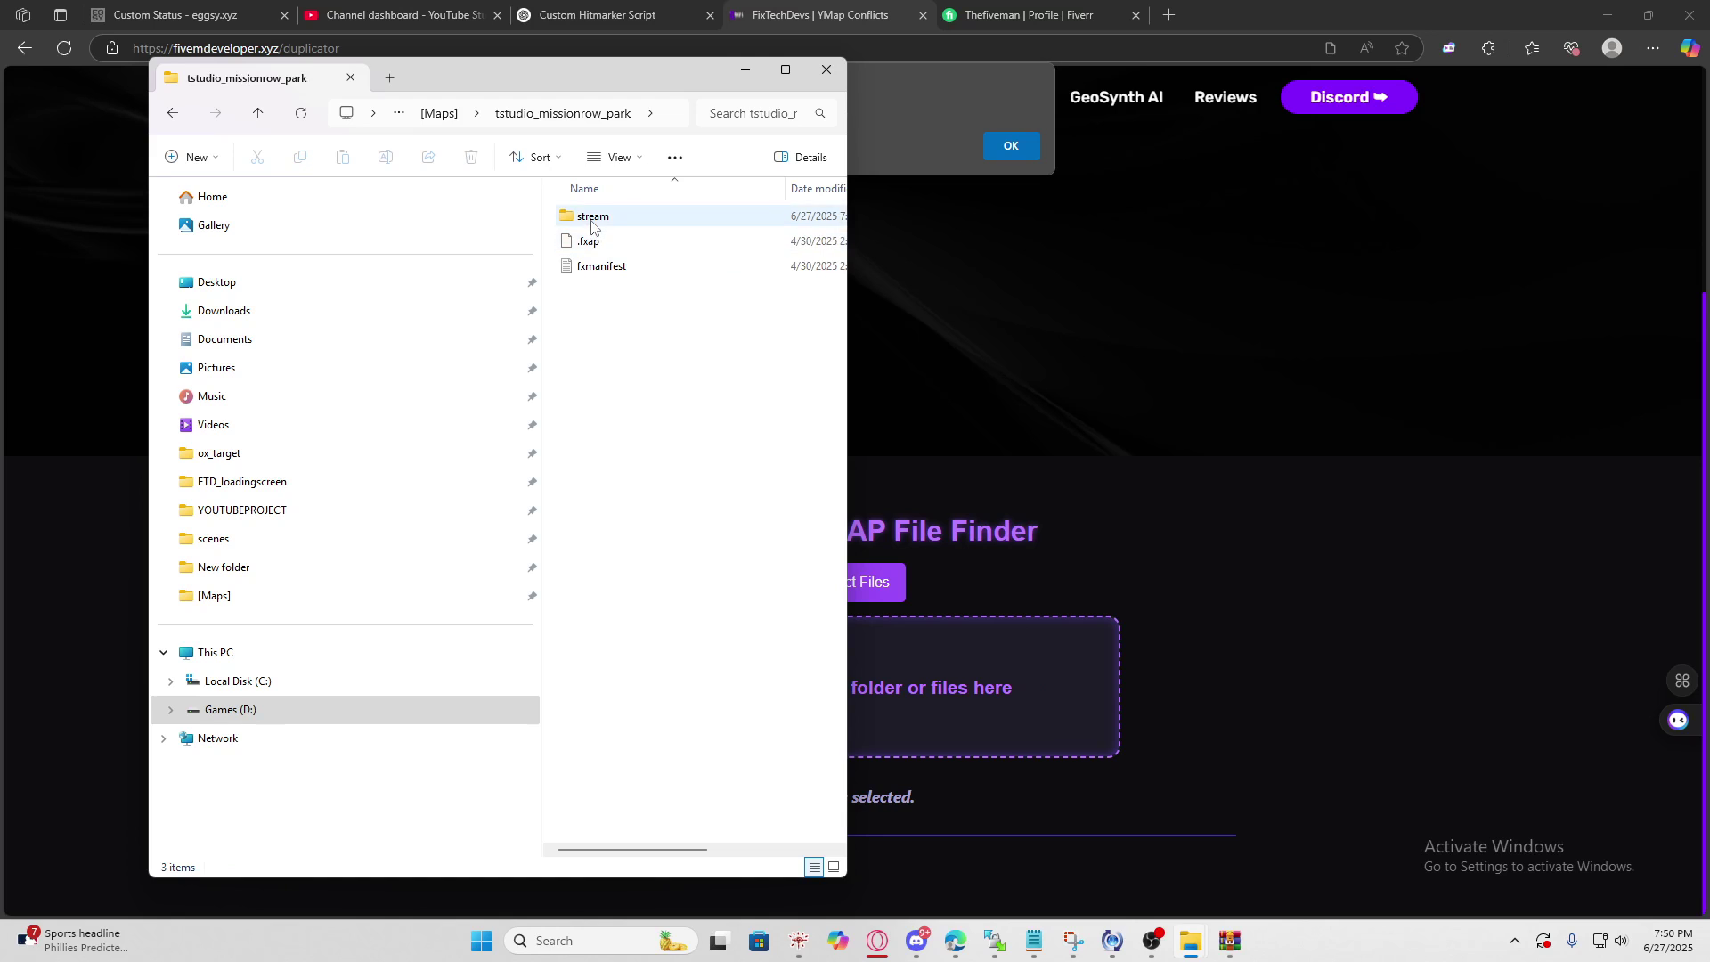
pyautogui.doubleClick(599, 242)
pyautogui.doubleClick(600, 243)
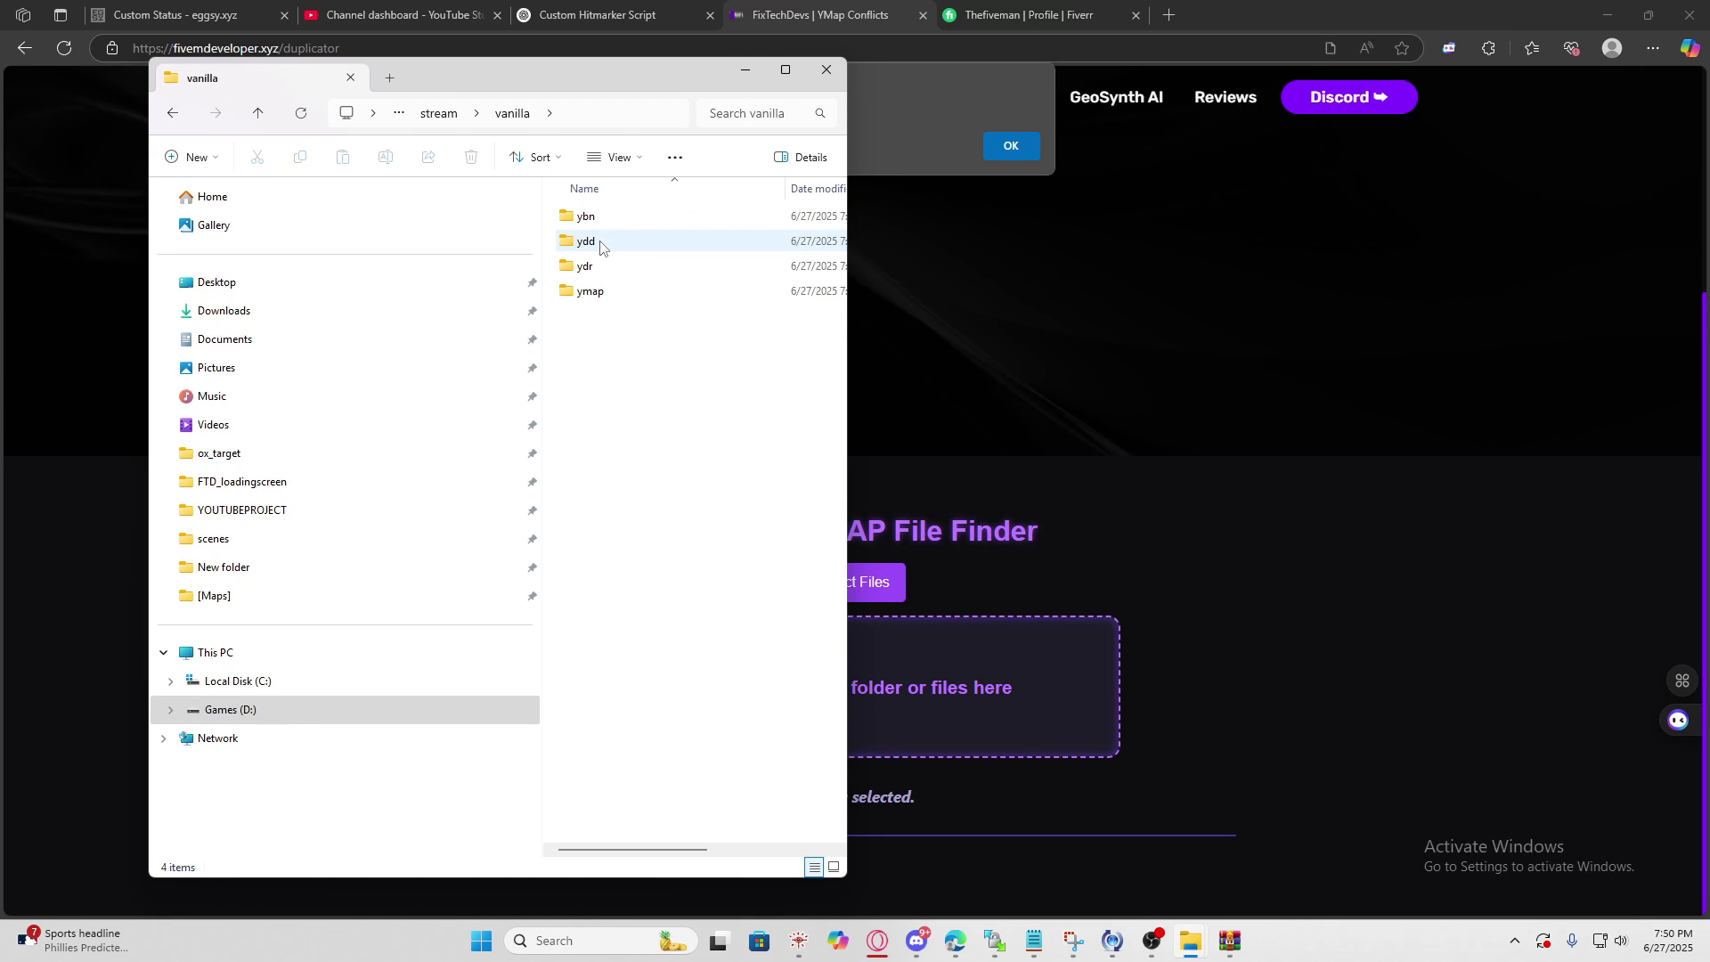
pyautogui.doubleClick(597, 294)
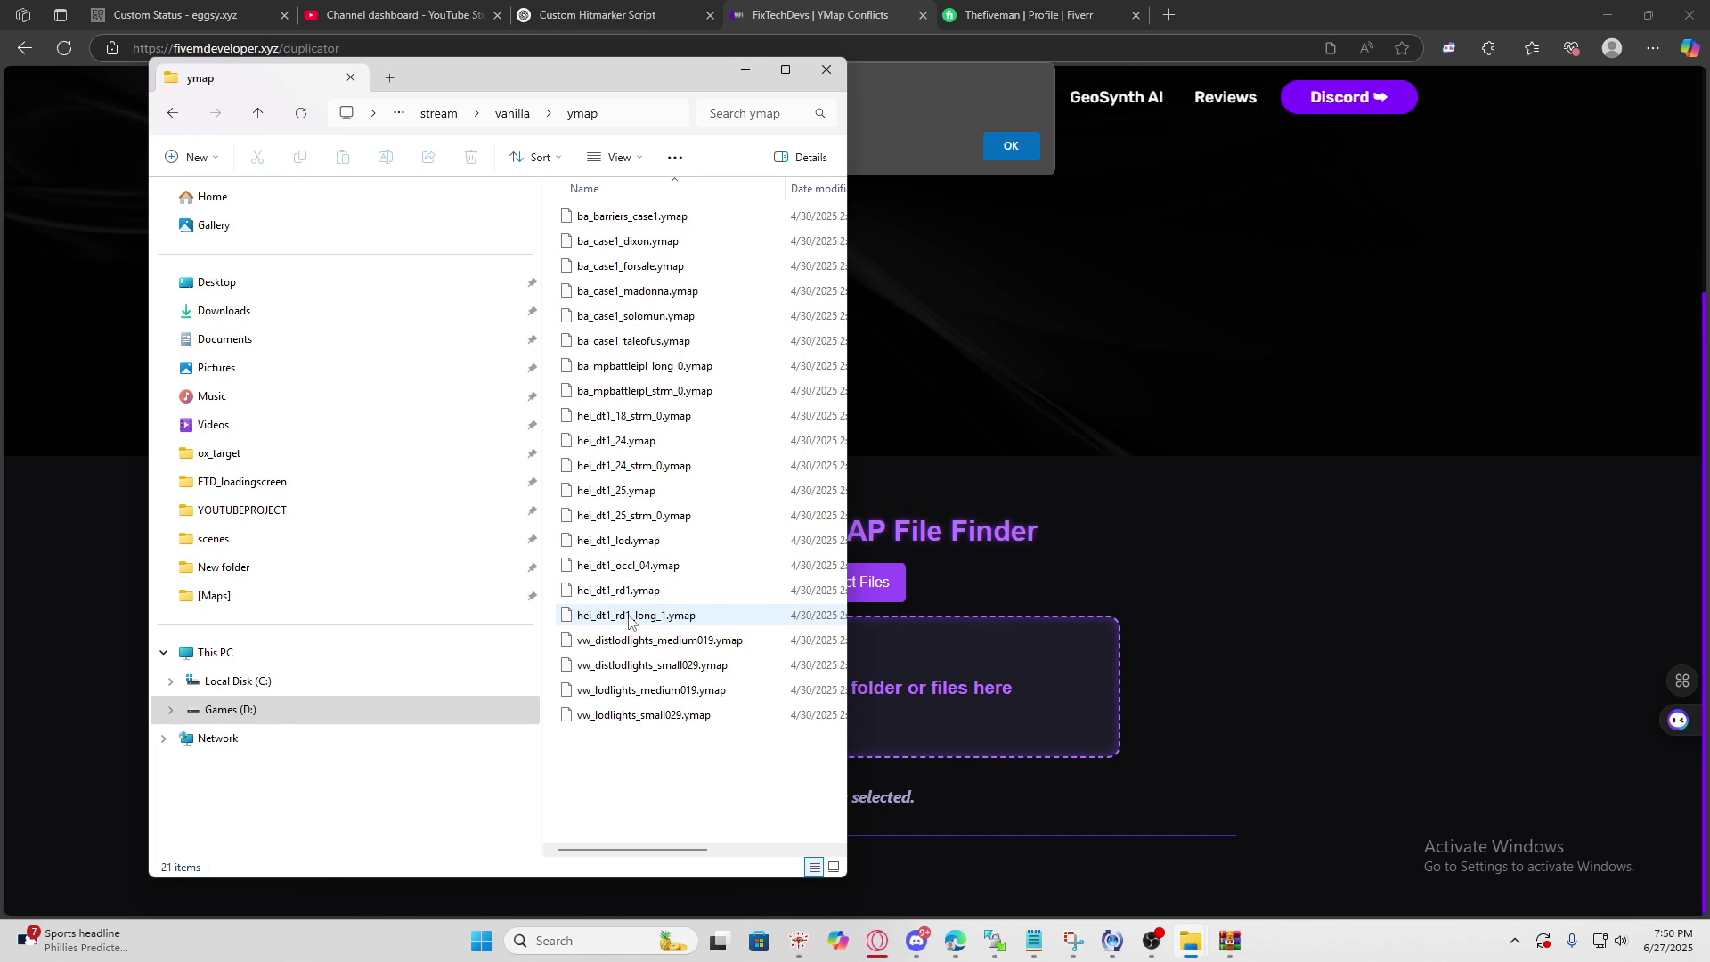
# - Cut the 17 files from ba_barriers_case1.ymap through hei_dt1_rd1_long_1.ymap in the ymap folder
pyautogui.moveTo(629, 621); pyautogui.dragTo(601, 419)
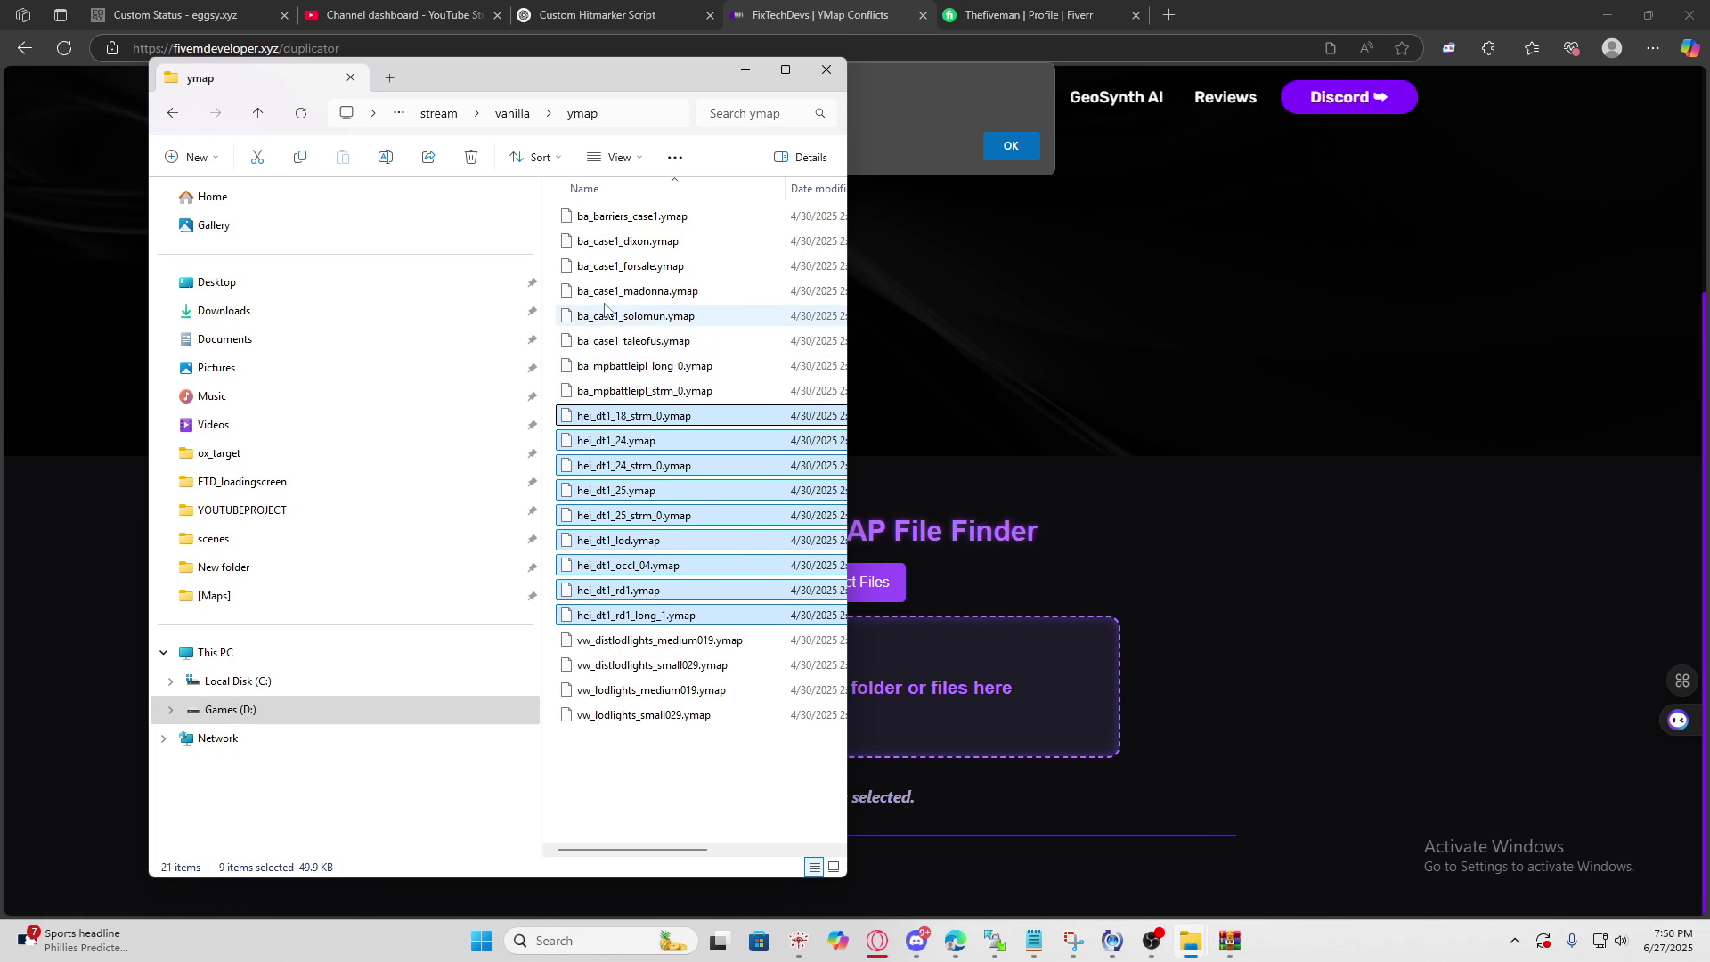
pyautogui.keyDown('ctrl'); pyautogui.click(627, 390); pyautogui.keyUp('ctrl')
pyautogui.keyDown('ctrl'); pyautogui.click(641, 369); pyautogui.keyUp('ctrl')
pyautogui.keyDown('ctrl'); pyautogui.click(630, 344); pyautogui.keyUp('ctrl')
pyautogui.keyDown('ctrl'); pyautogui.click(618, 318); pyautogui.keyUp('ctrl')
pyautogui.keyDown('ctrl'); pyautogui.click(604, 296); pyautogui.keyUp('ctrl')
pyautogui.hotkey('shift', 'Up')
pyautogui.hotkey('shift', 'Up')
pyautogui.hotkey('shift', 'Up')
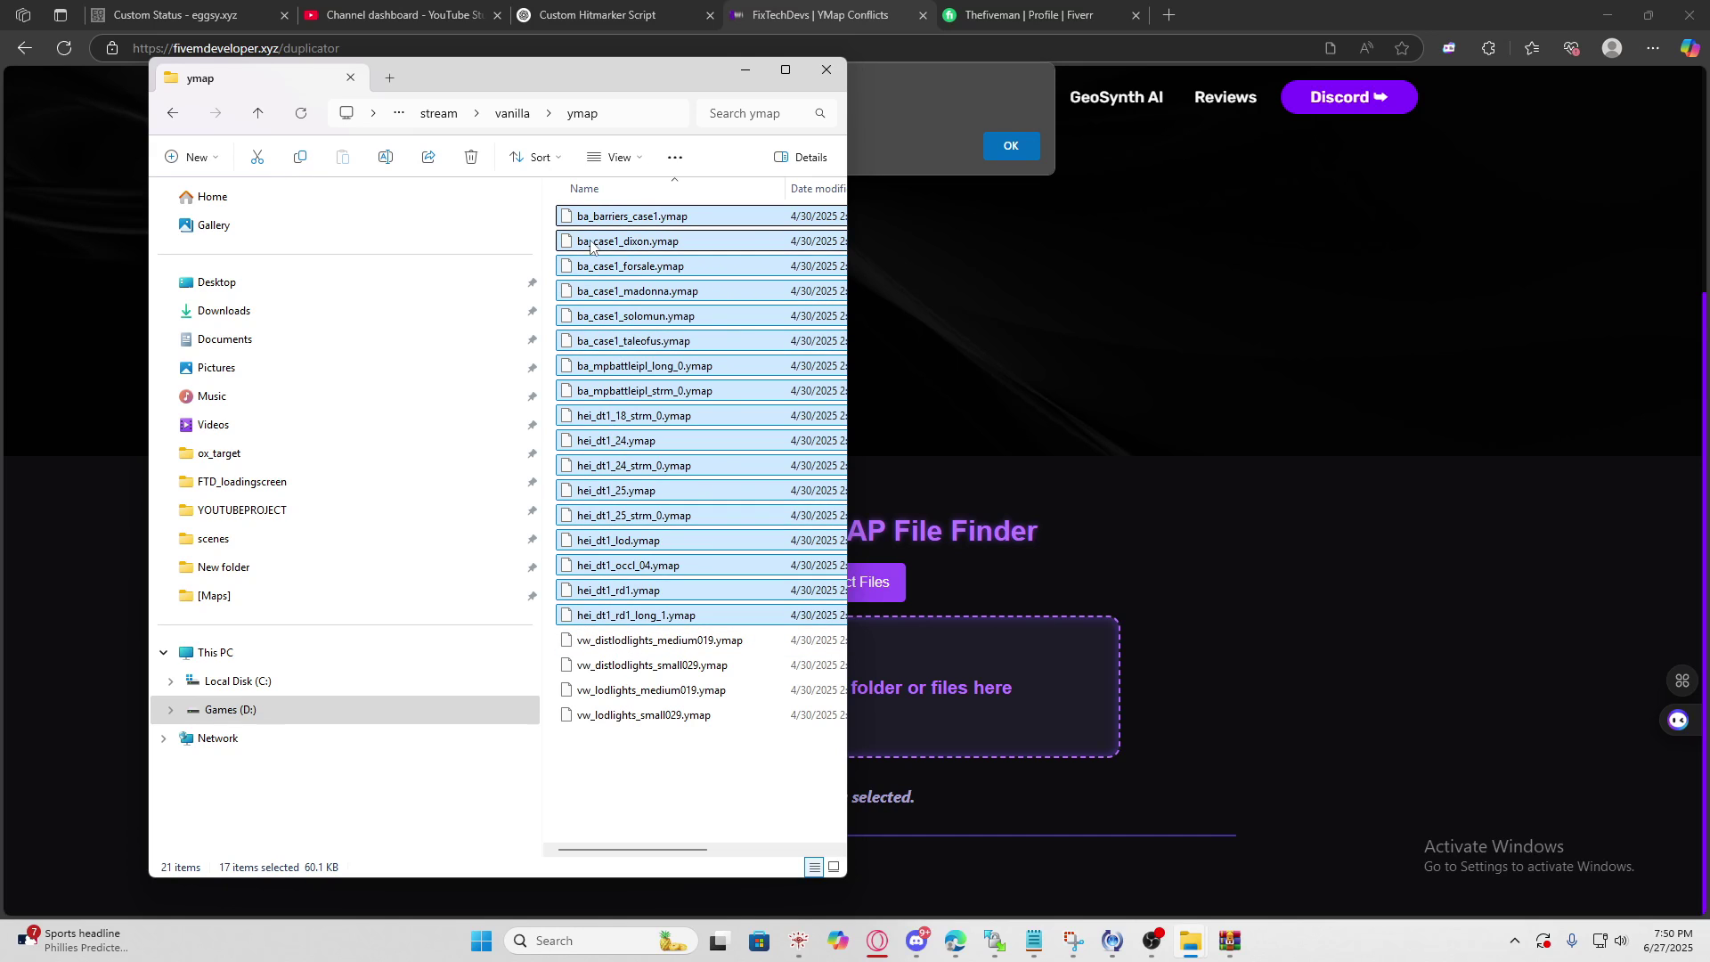
pyautogui.rightClick(591, 246)
pyautogui.click(619, 254)
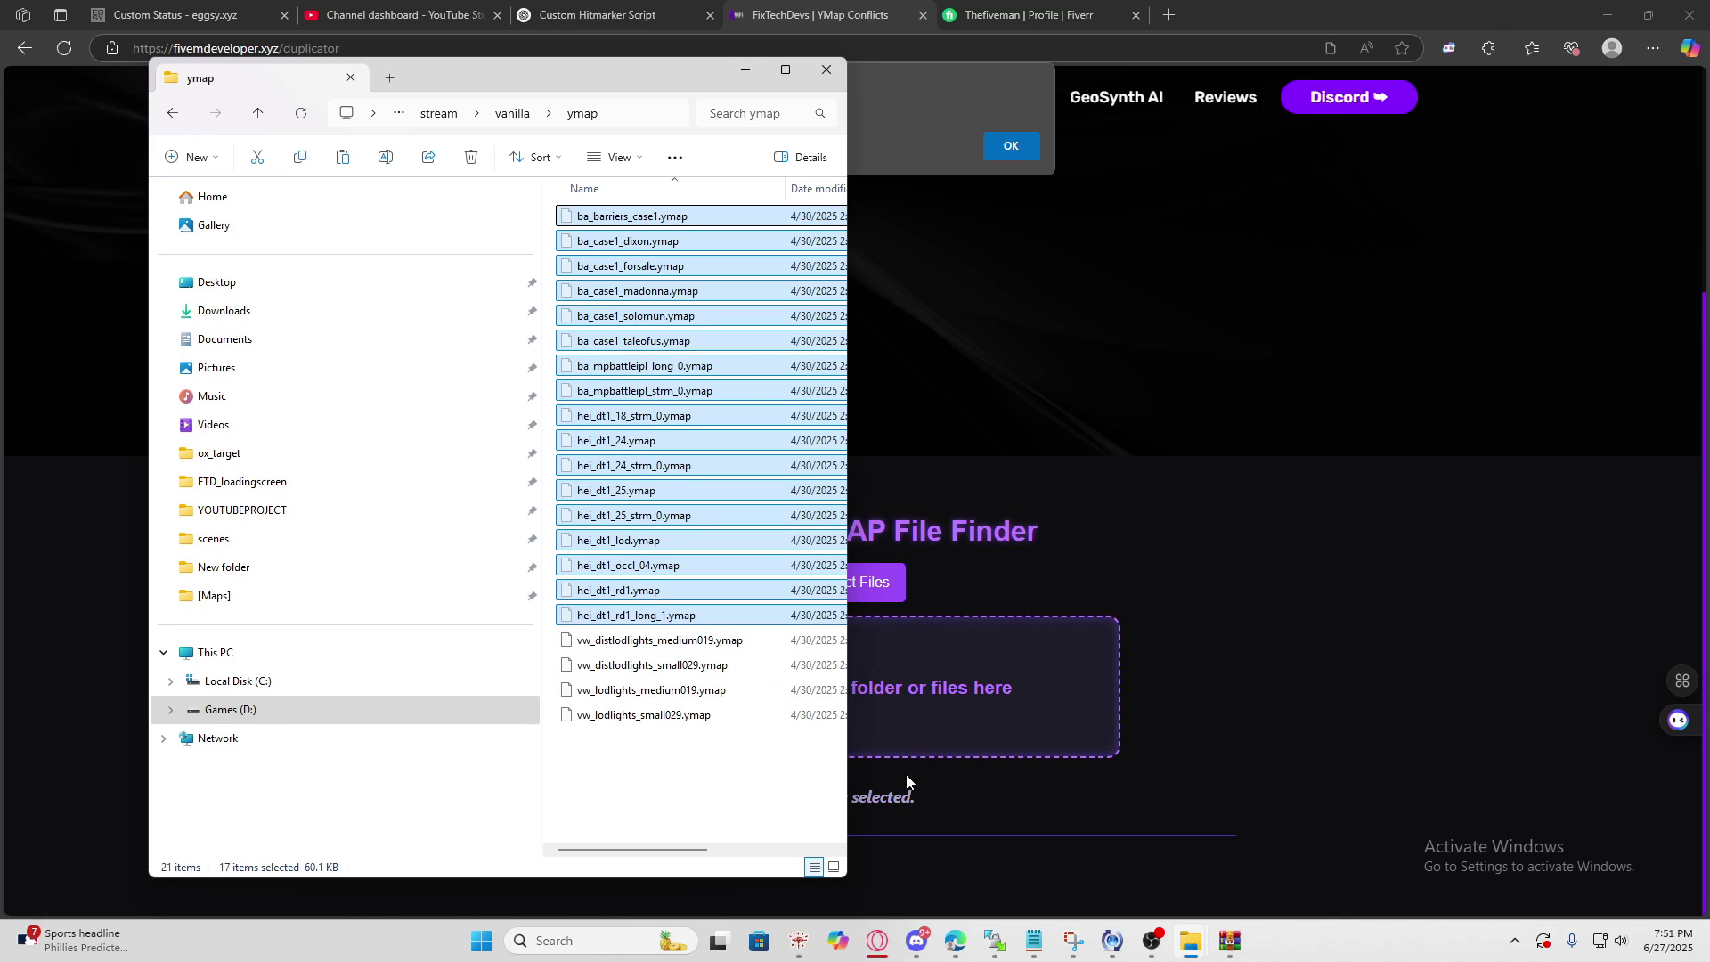
# - Go back up to the [Maps] folder and create a new folder named ymap in it
pyautogui.click(442, 115)
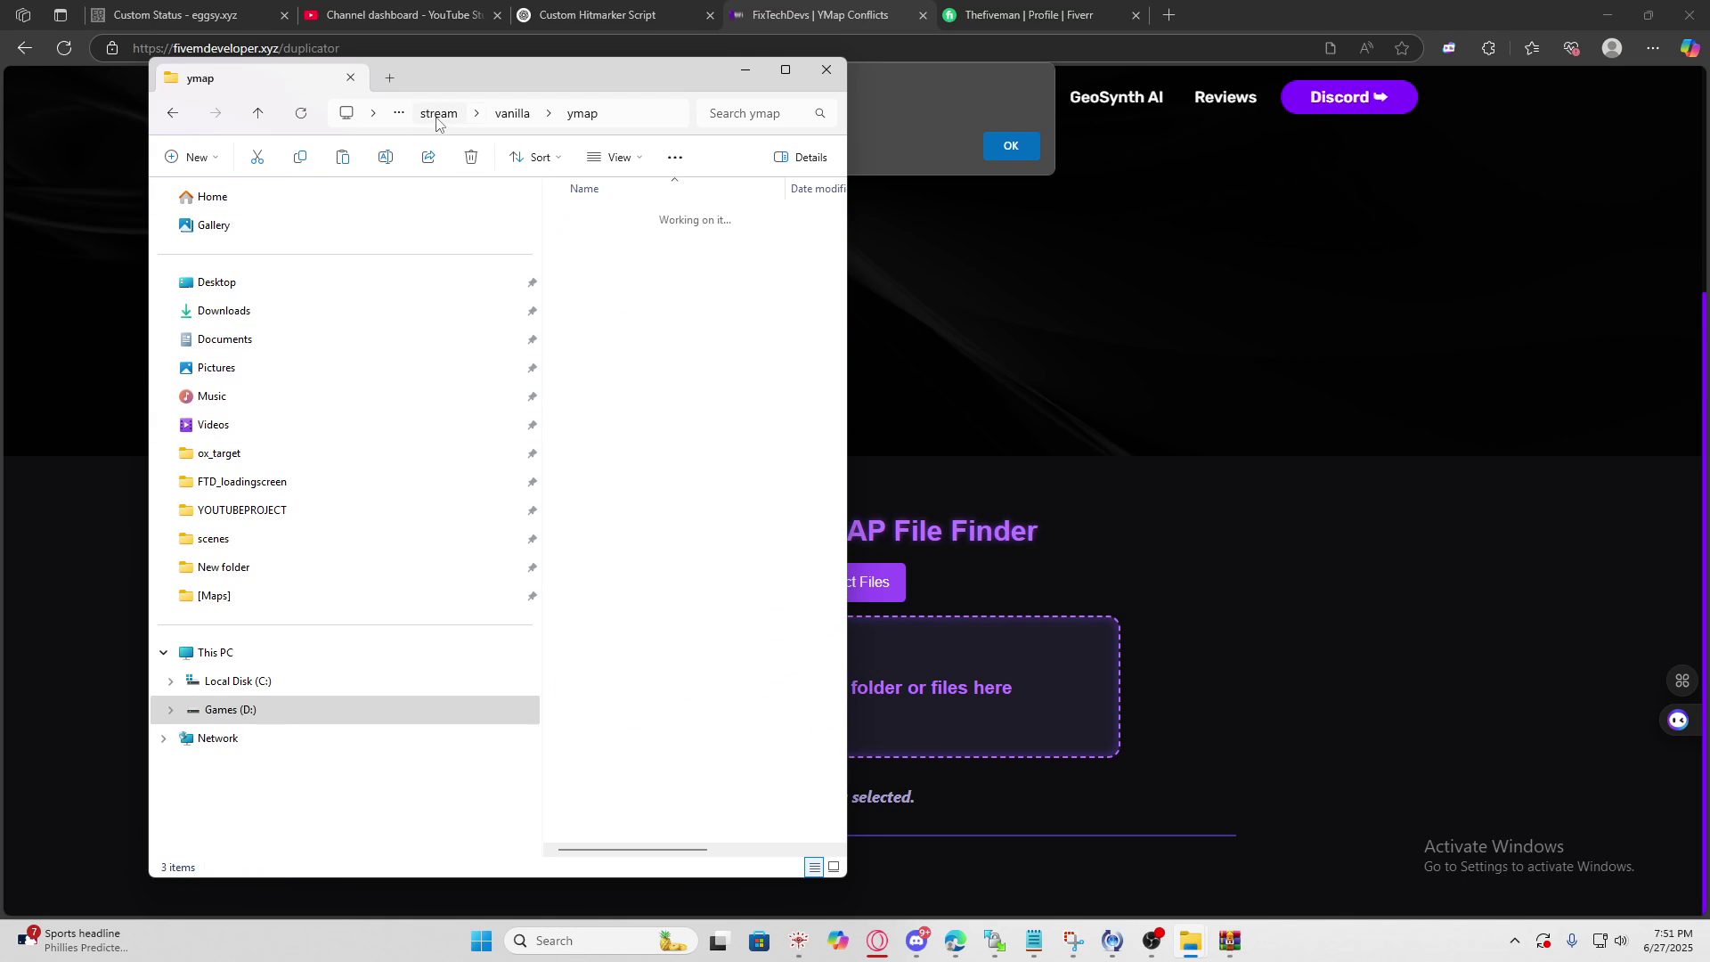
pyautogui.click(446, 115)
pyautogui.click(450, 116)
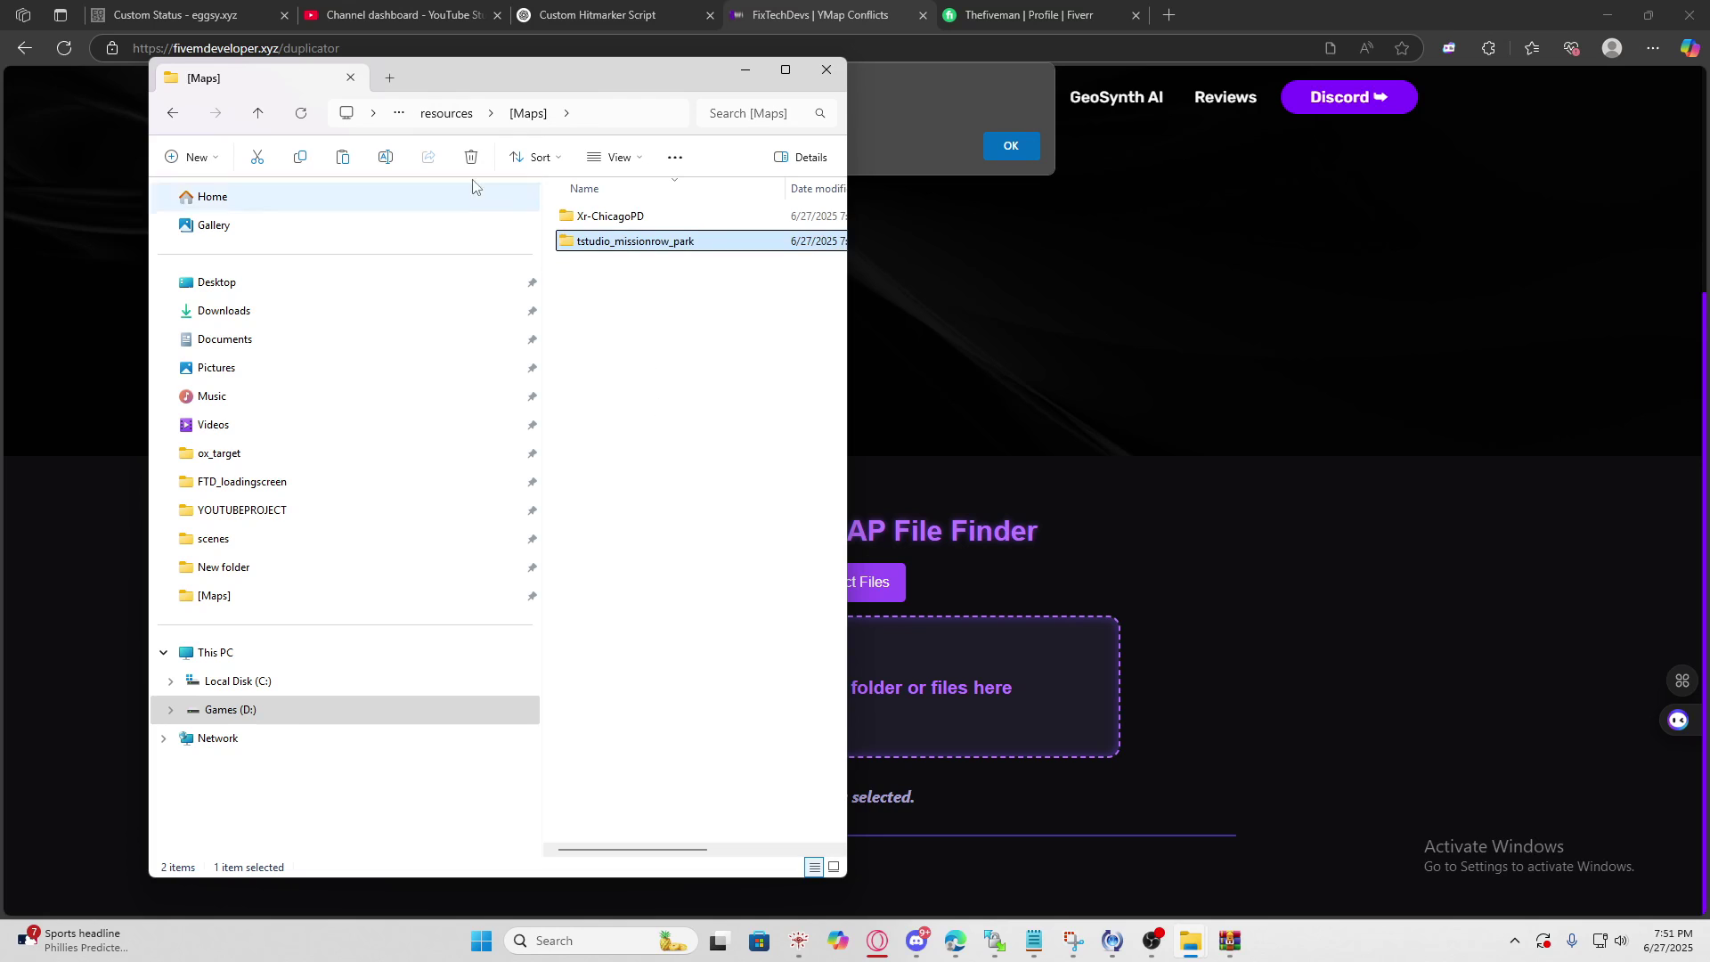
pyautogui.rightClick(630, 373)
pyautogui.moveTo(703, 568)
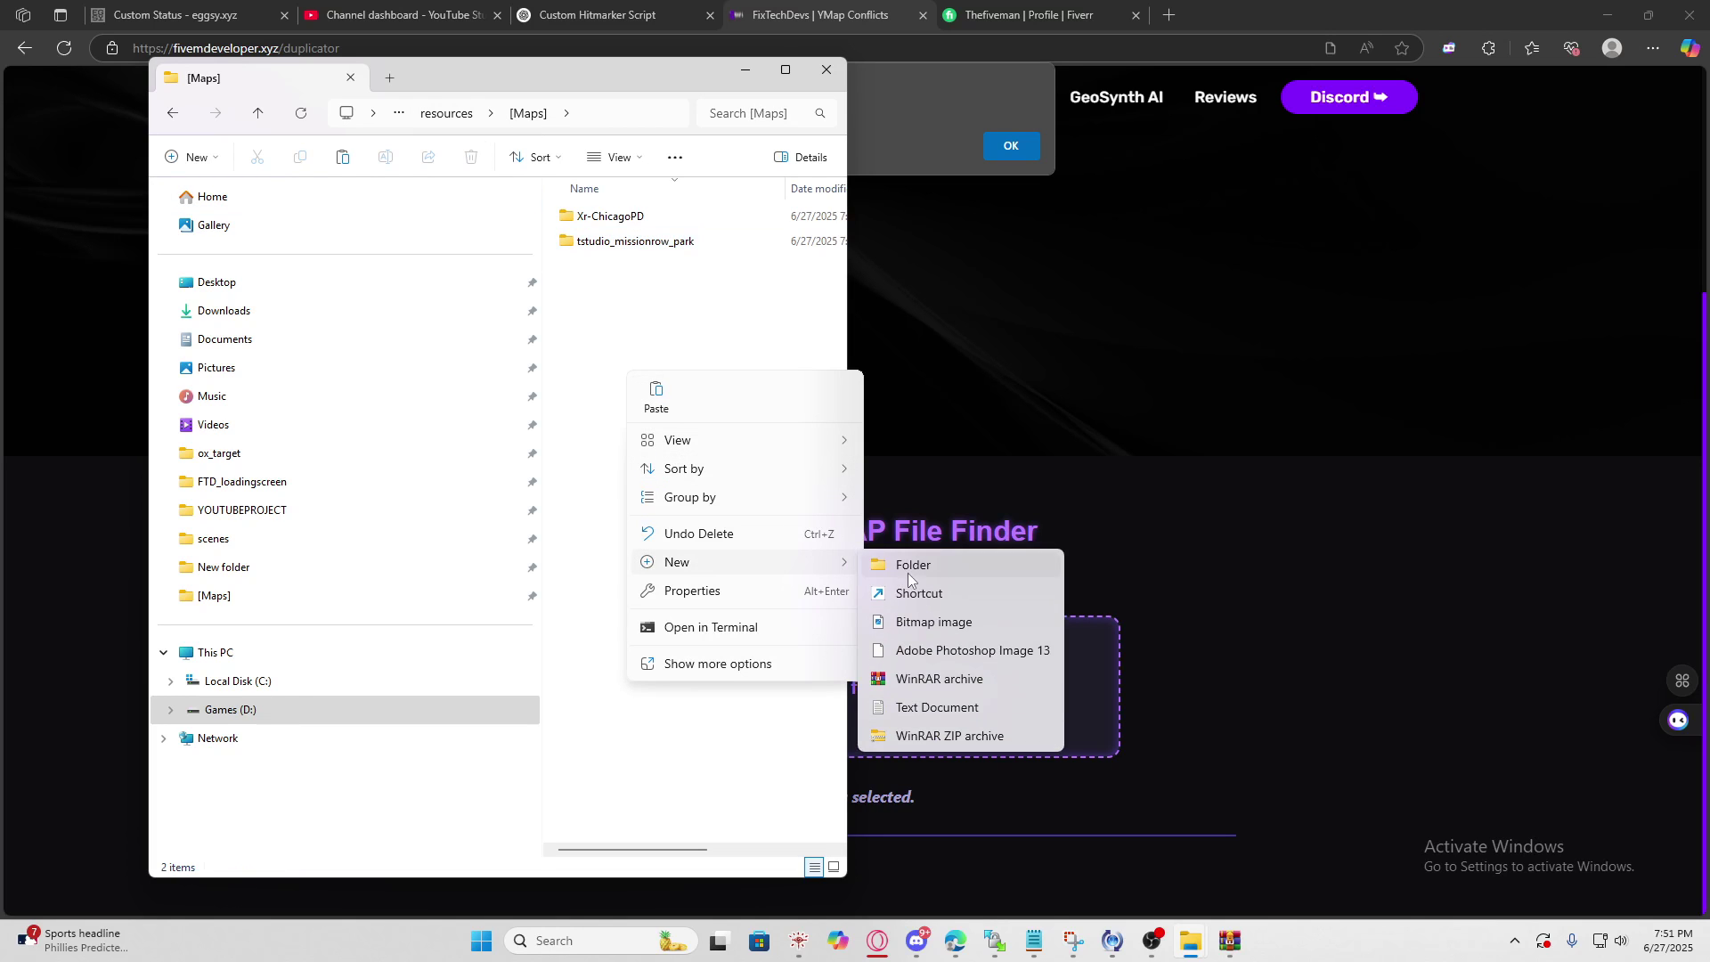
pyautogui.click(907, 570)
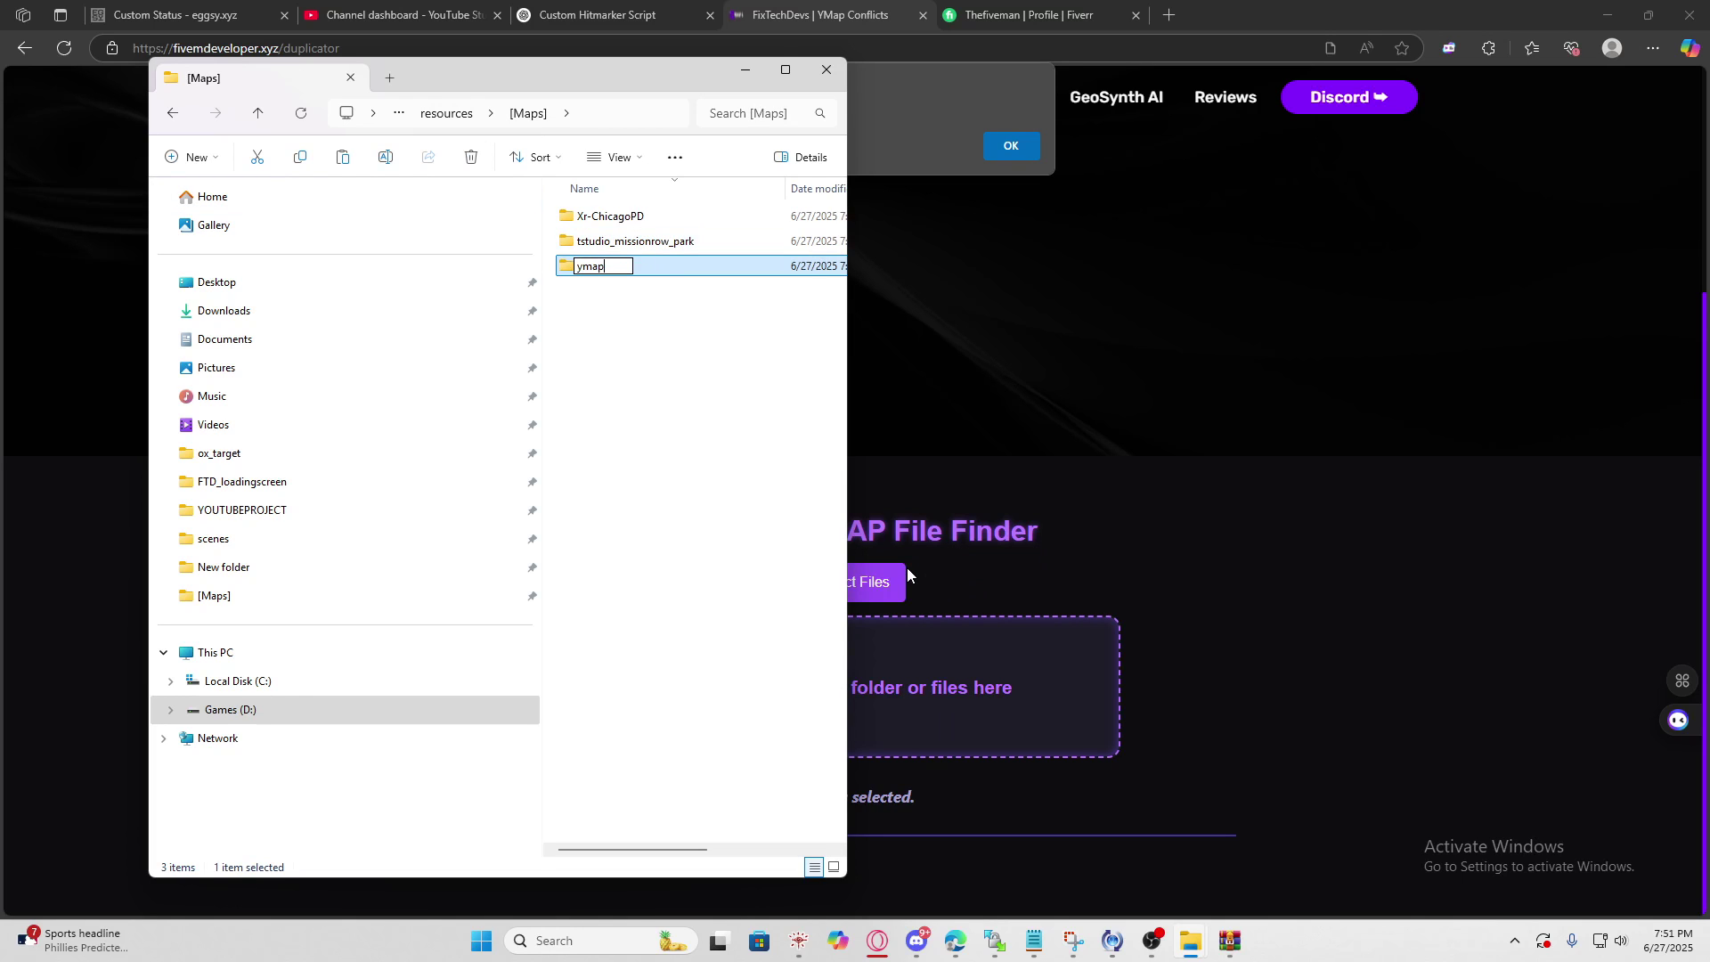
# - Open the new ymap folder and paste the cut YMAP files into it
pyautogui.doubleClick(660, 270)
pyautogui.rightClick(697, 286)
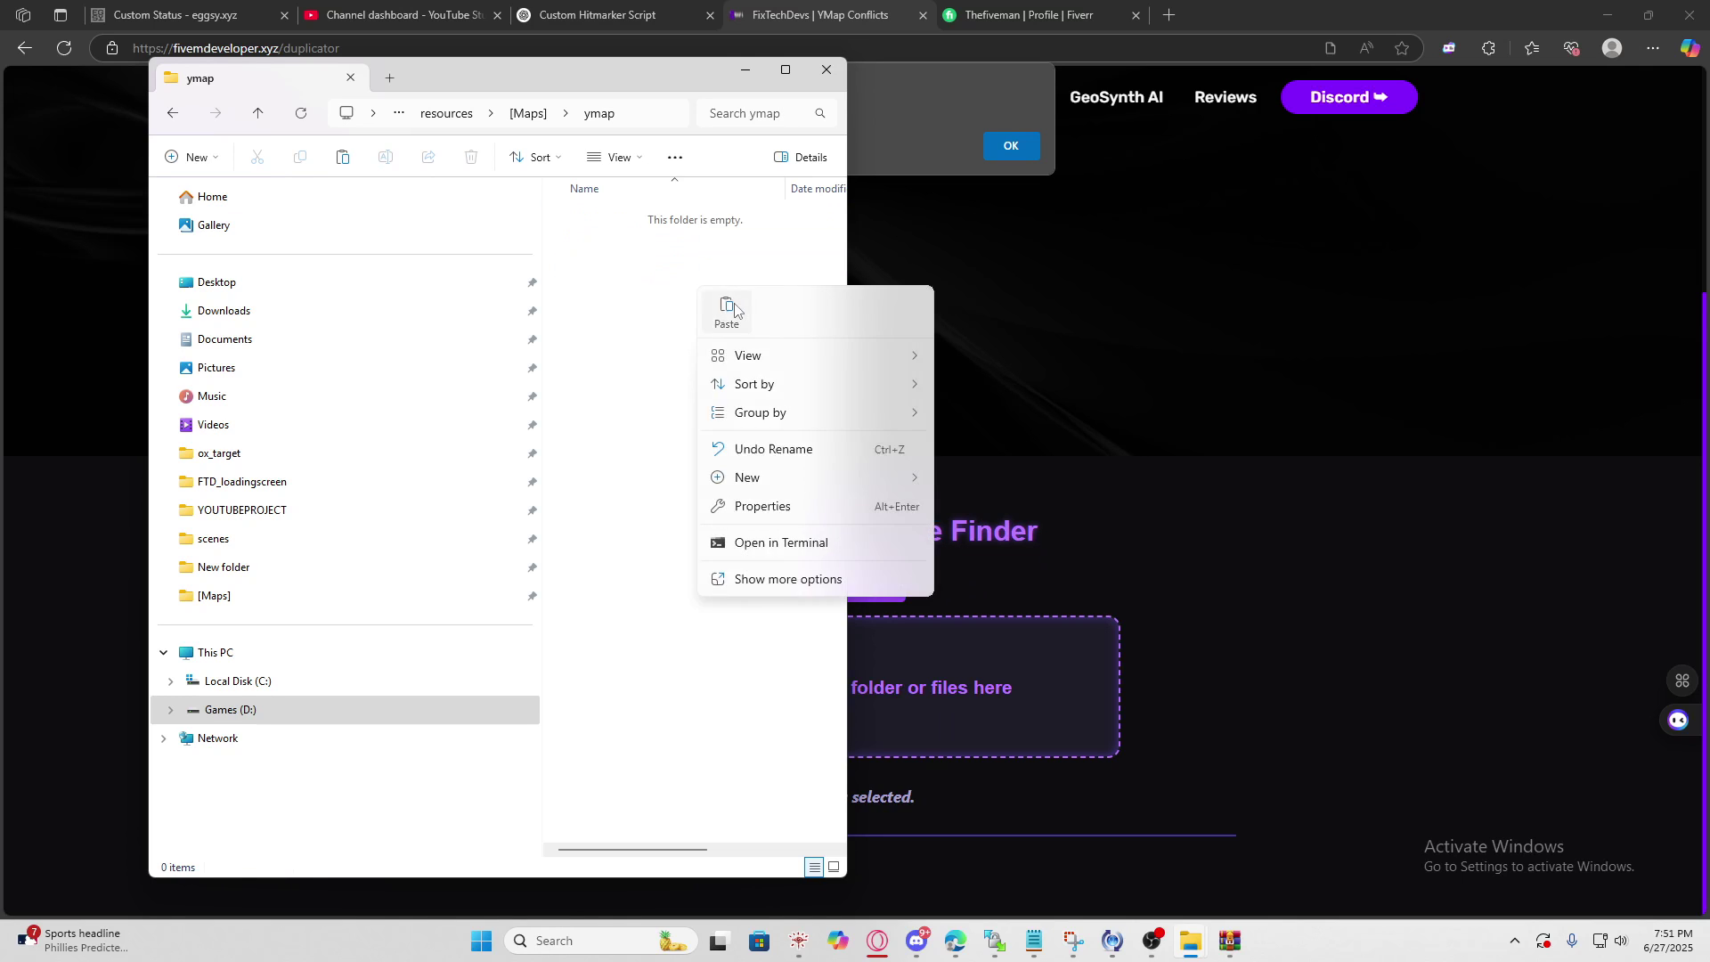
pyautogui.click(730, 309)
# - Return to [Maps] and open the XR-mrpd > stream > ymap folder inside Xr-ChicagoPD
pyautogui.click(177, 113)
pyautogui.click(175, 113)
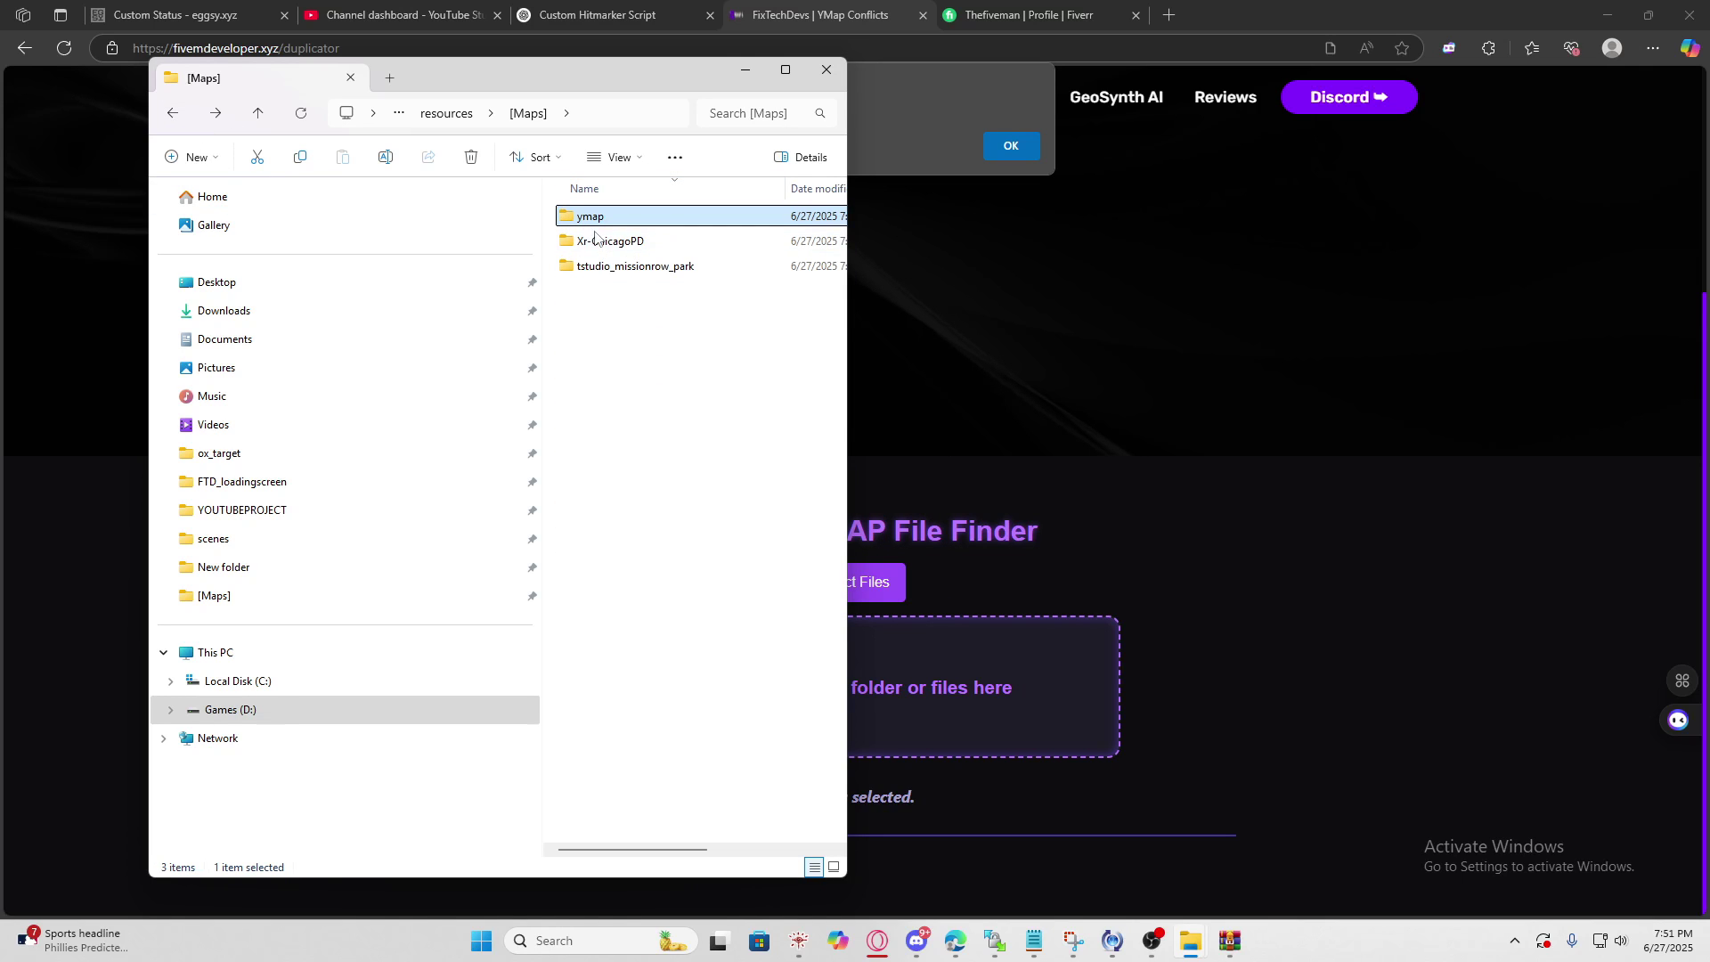
pyautogui.doubleClick(621, 242)
pyautogui.doubleClick(615, 219)
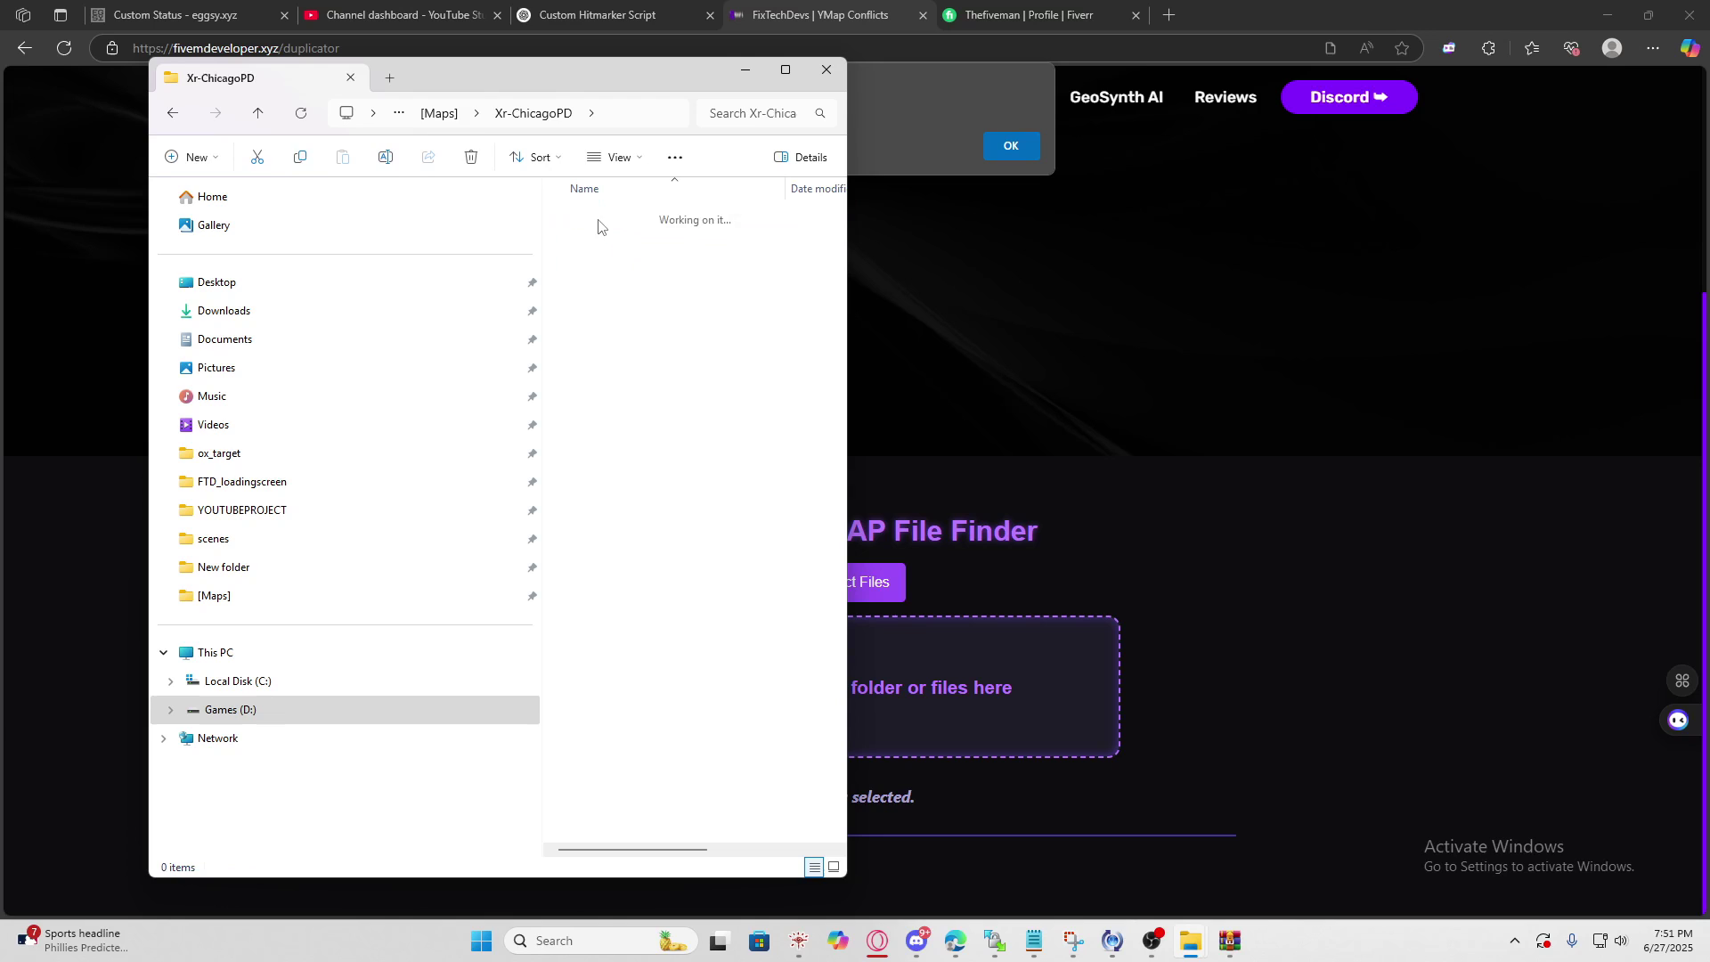
pyautogui.doubleClick(599, 217)
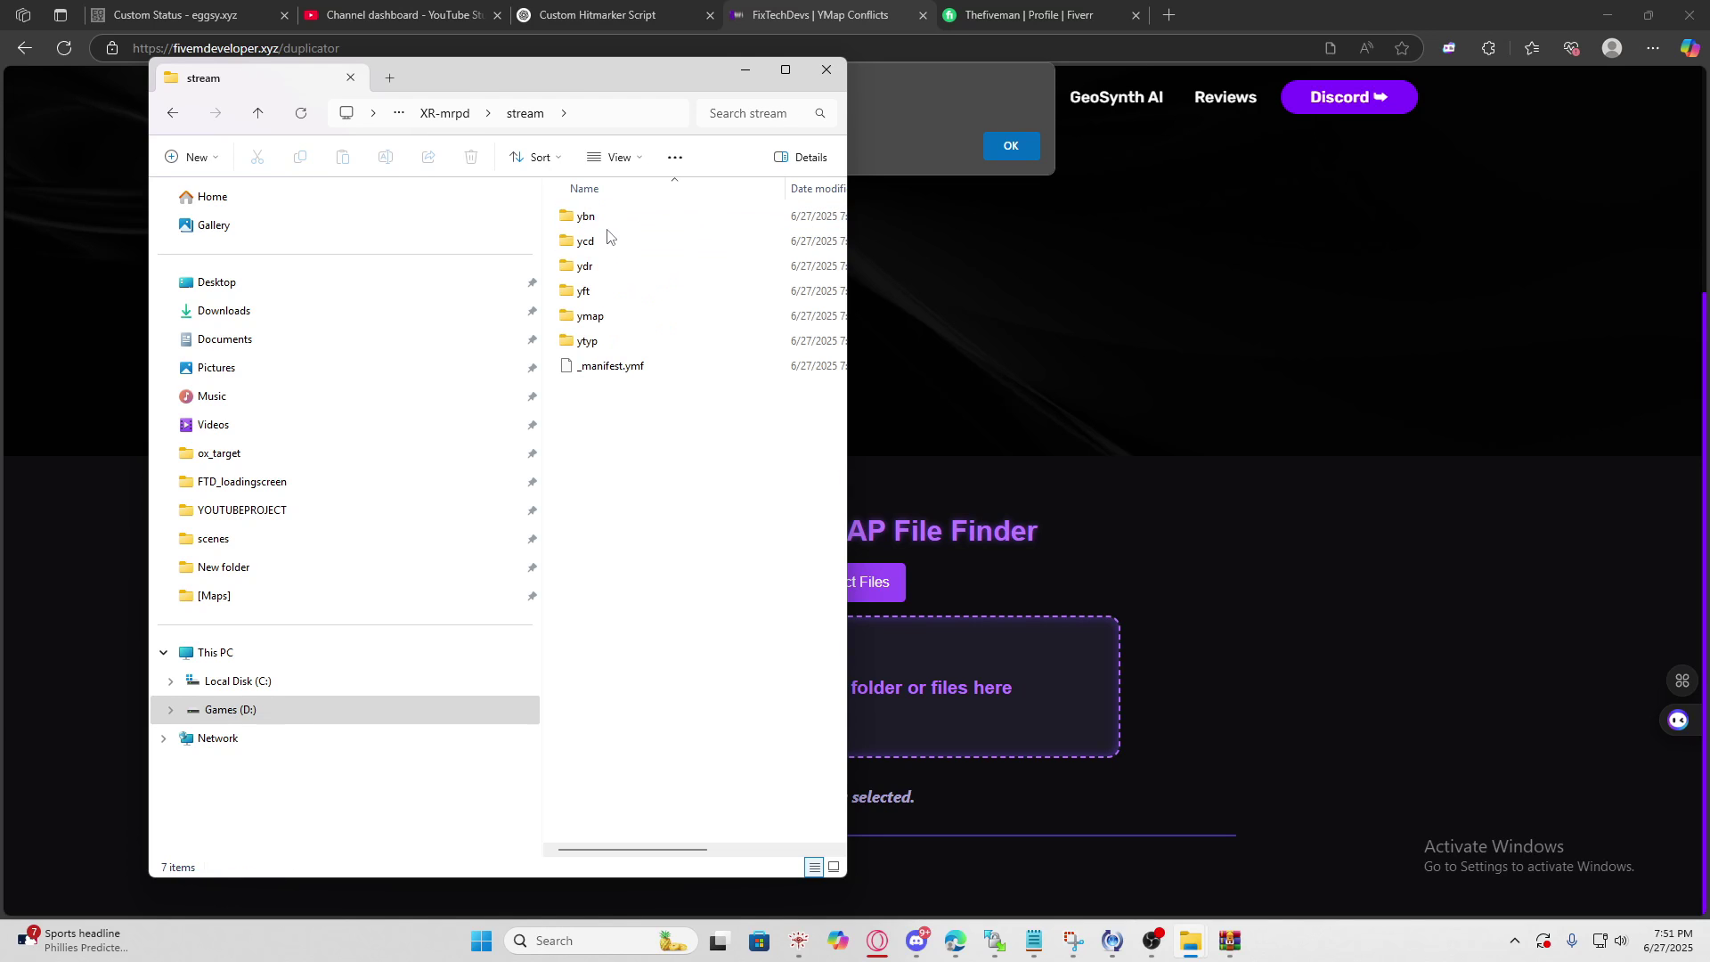
pyautogui.doubleClick(608, 317)
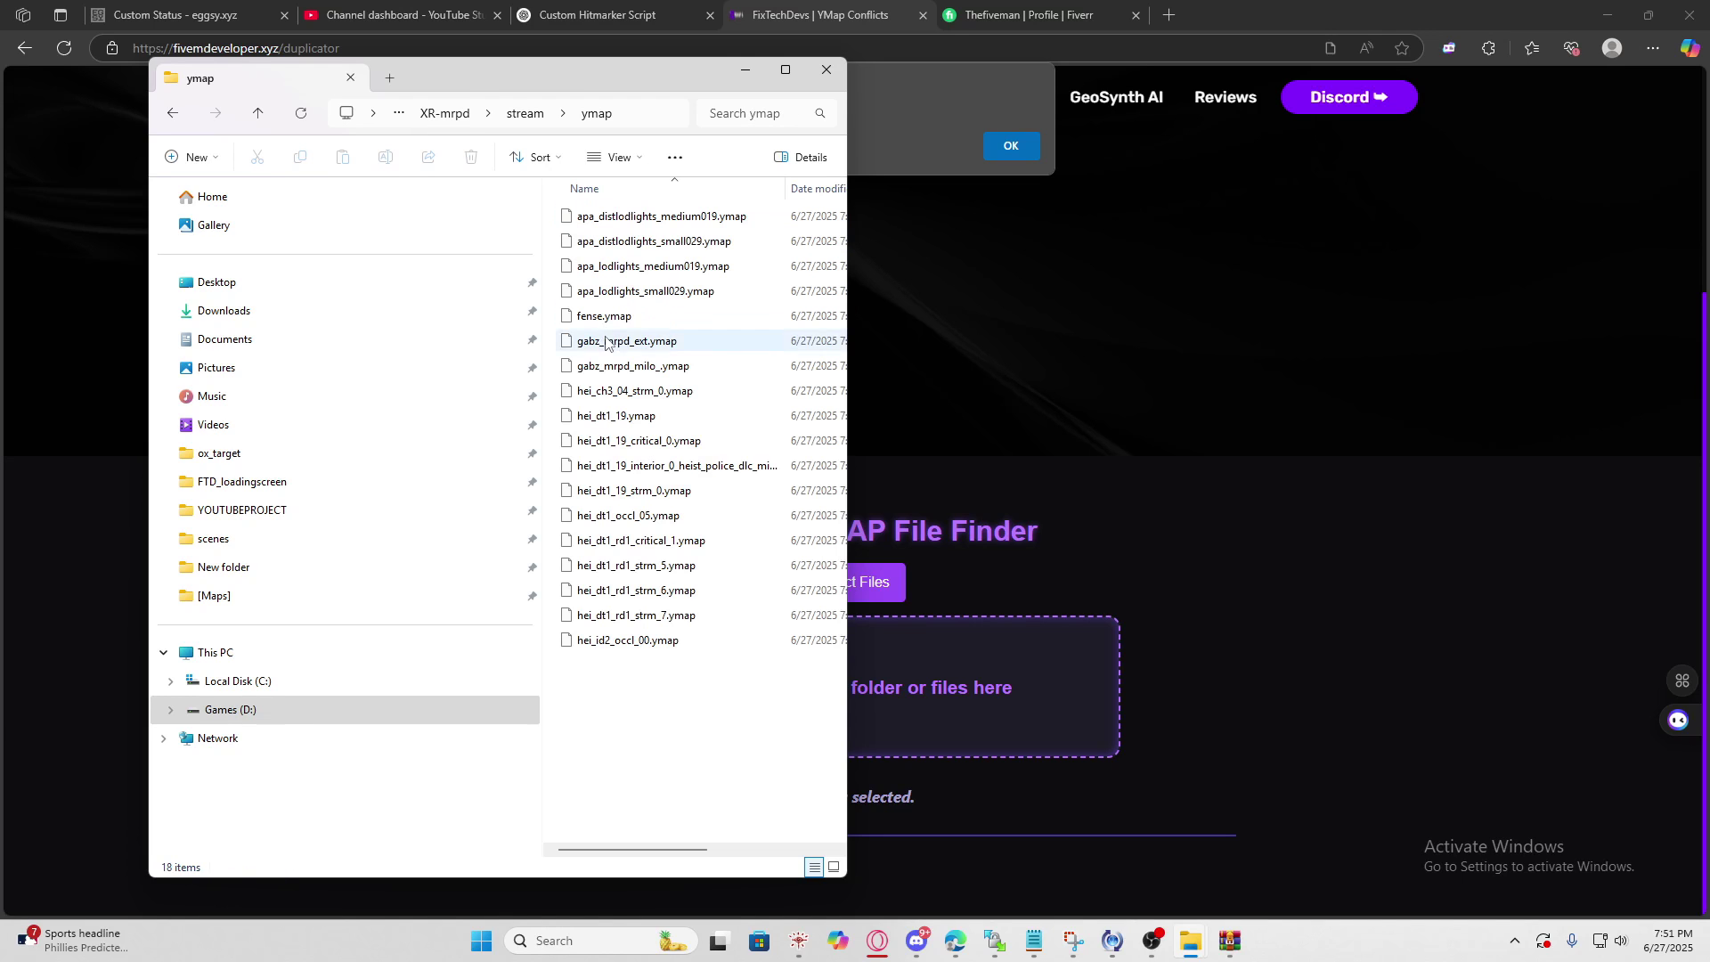
# - Cut the 11 files from hei_ch3_04_strm_0.ymap through hei_id2_occl_00.ymap in the XR-mrpd ymap folder
pyautogui.click(600, 621)
pyautogui.moveTo(600, 621); pyautogui.dragTo(614, 477)
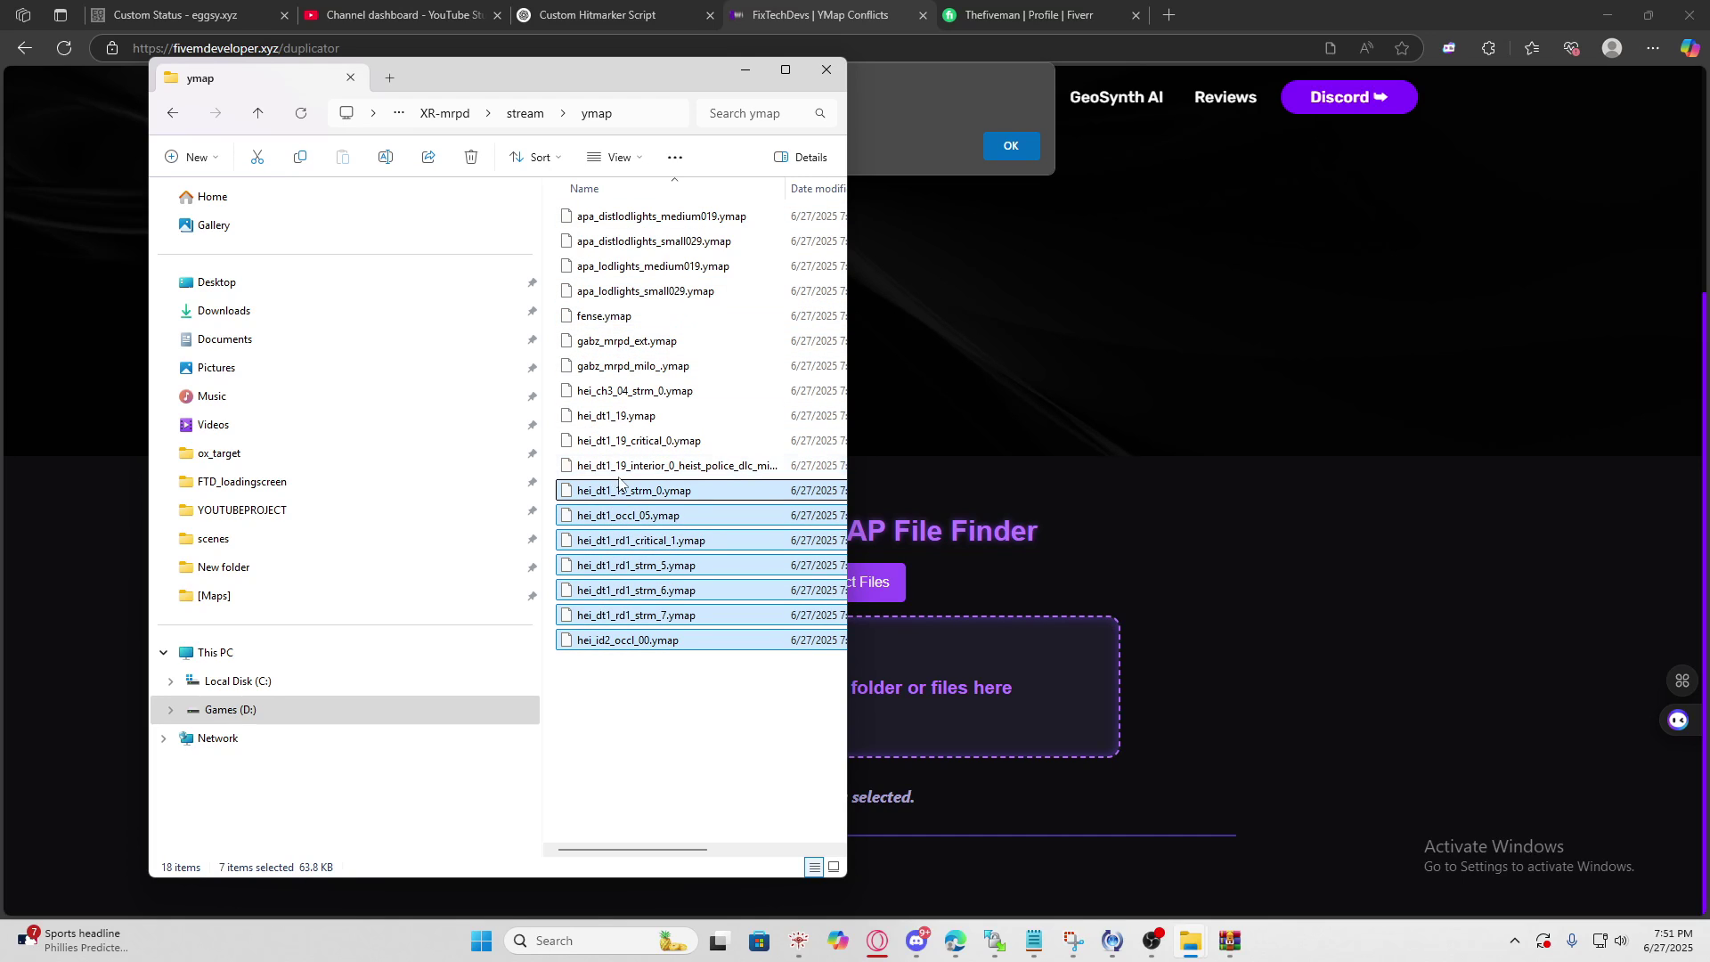
pyautogui.moveTo(593, 473); pyautogui.dragTo(596, 358)
pyautogui.keyDown('ctrl'); pyautogui.click(602, 368); pyautogui.keyUp('ctrl')
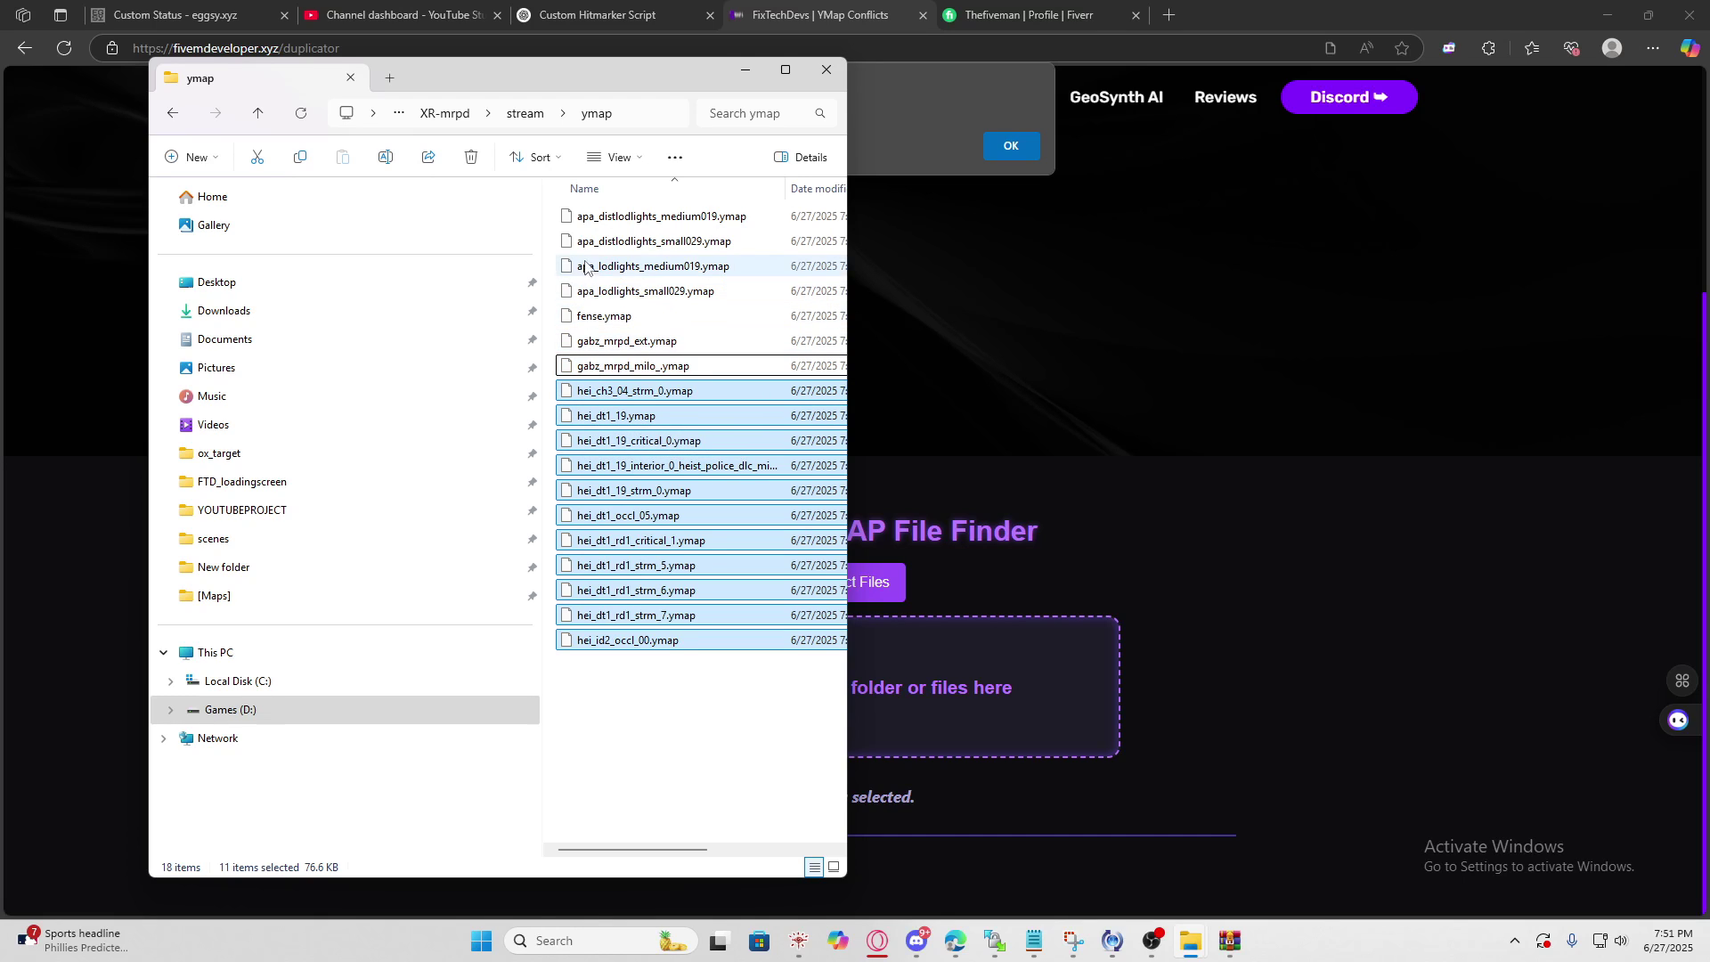
pyautogui.rightClick(592, 397)
pyautogui.press('Escape')
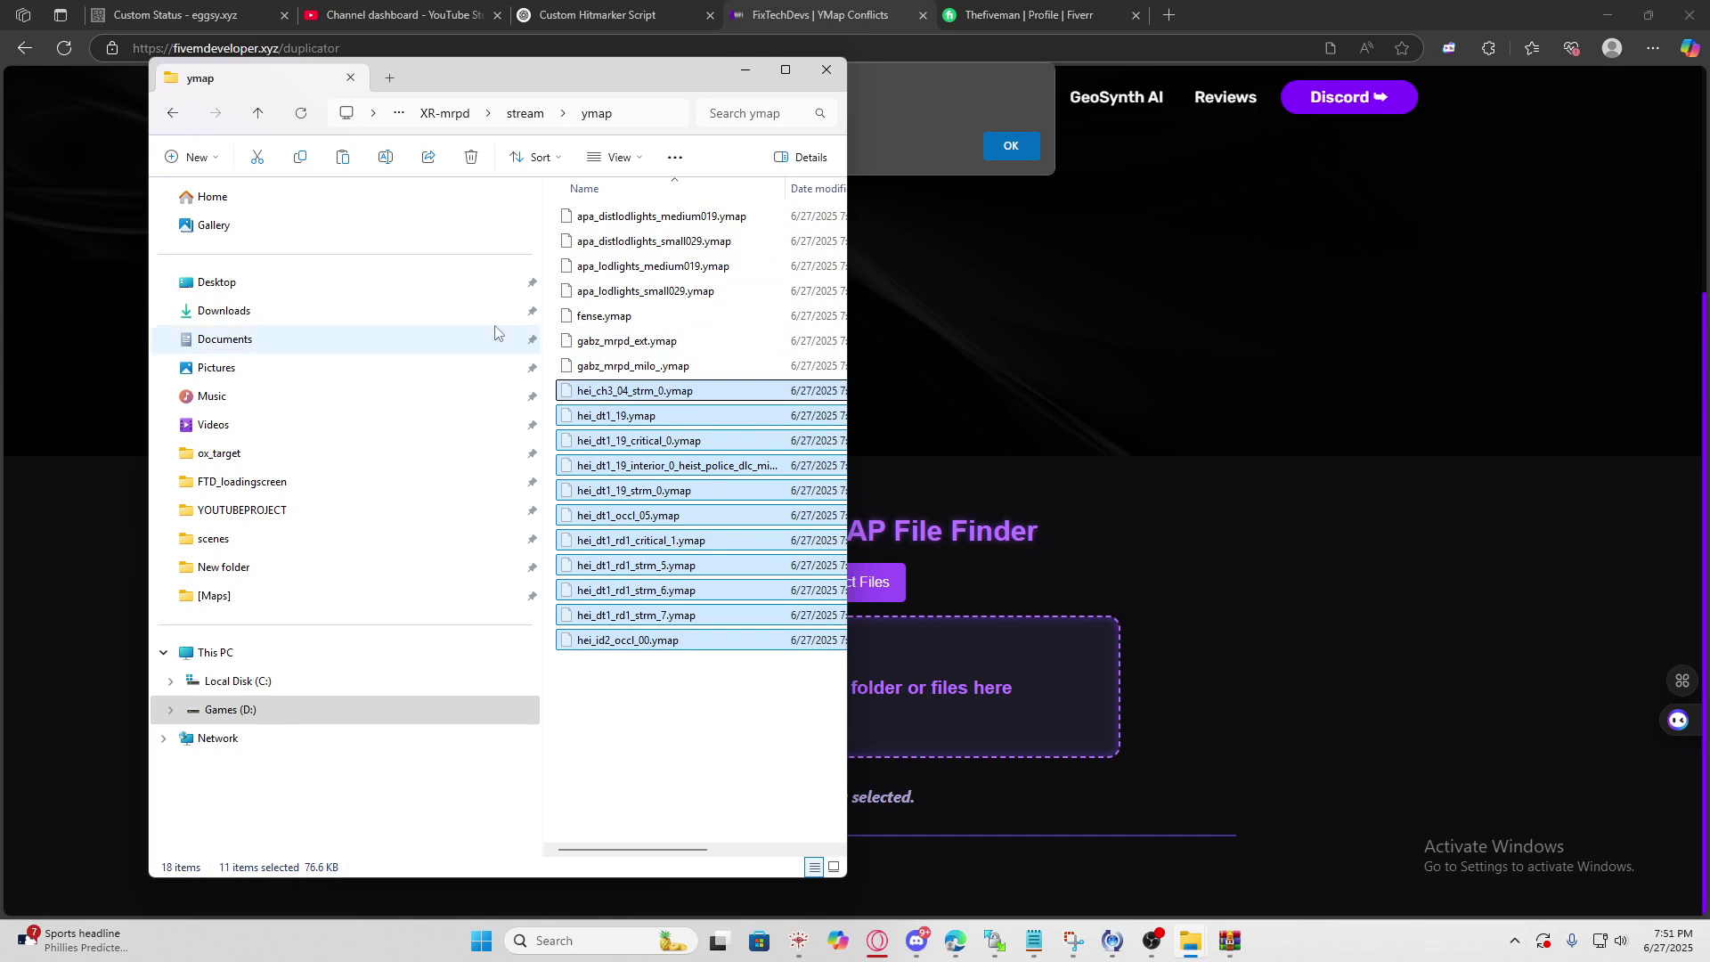
# - Return to [Maps] and paste the cut hei_ files into its ymap folder
pyautogui.click(445, 113)
pyautogui.click(456, 113)
pyautogui.click(453, 113)
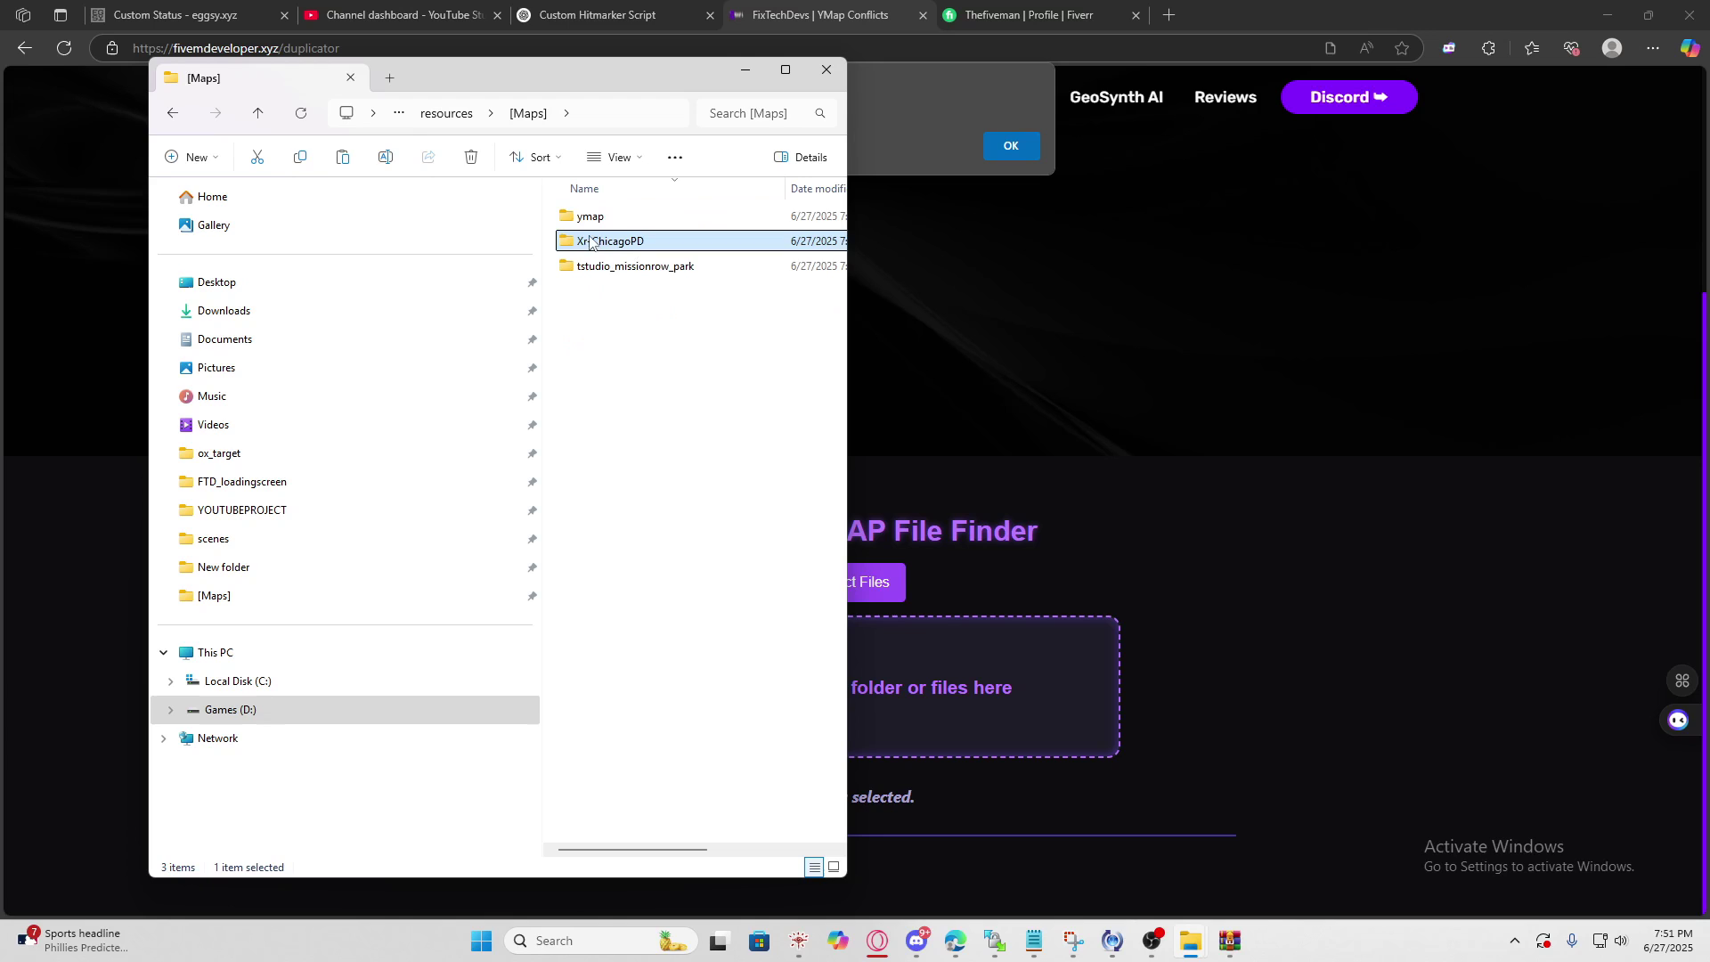
pyautogui.click(592, 217)
pyautogui.doubleClick(592, 219)
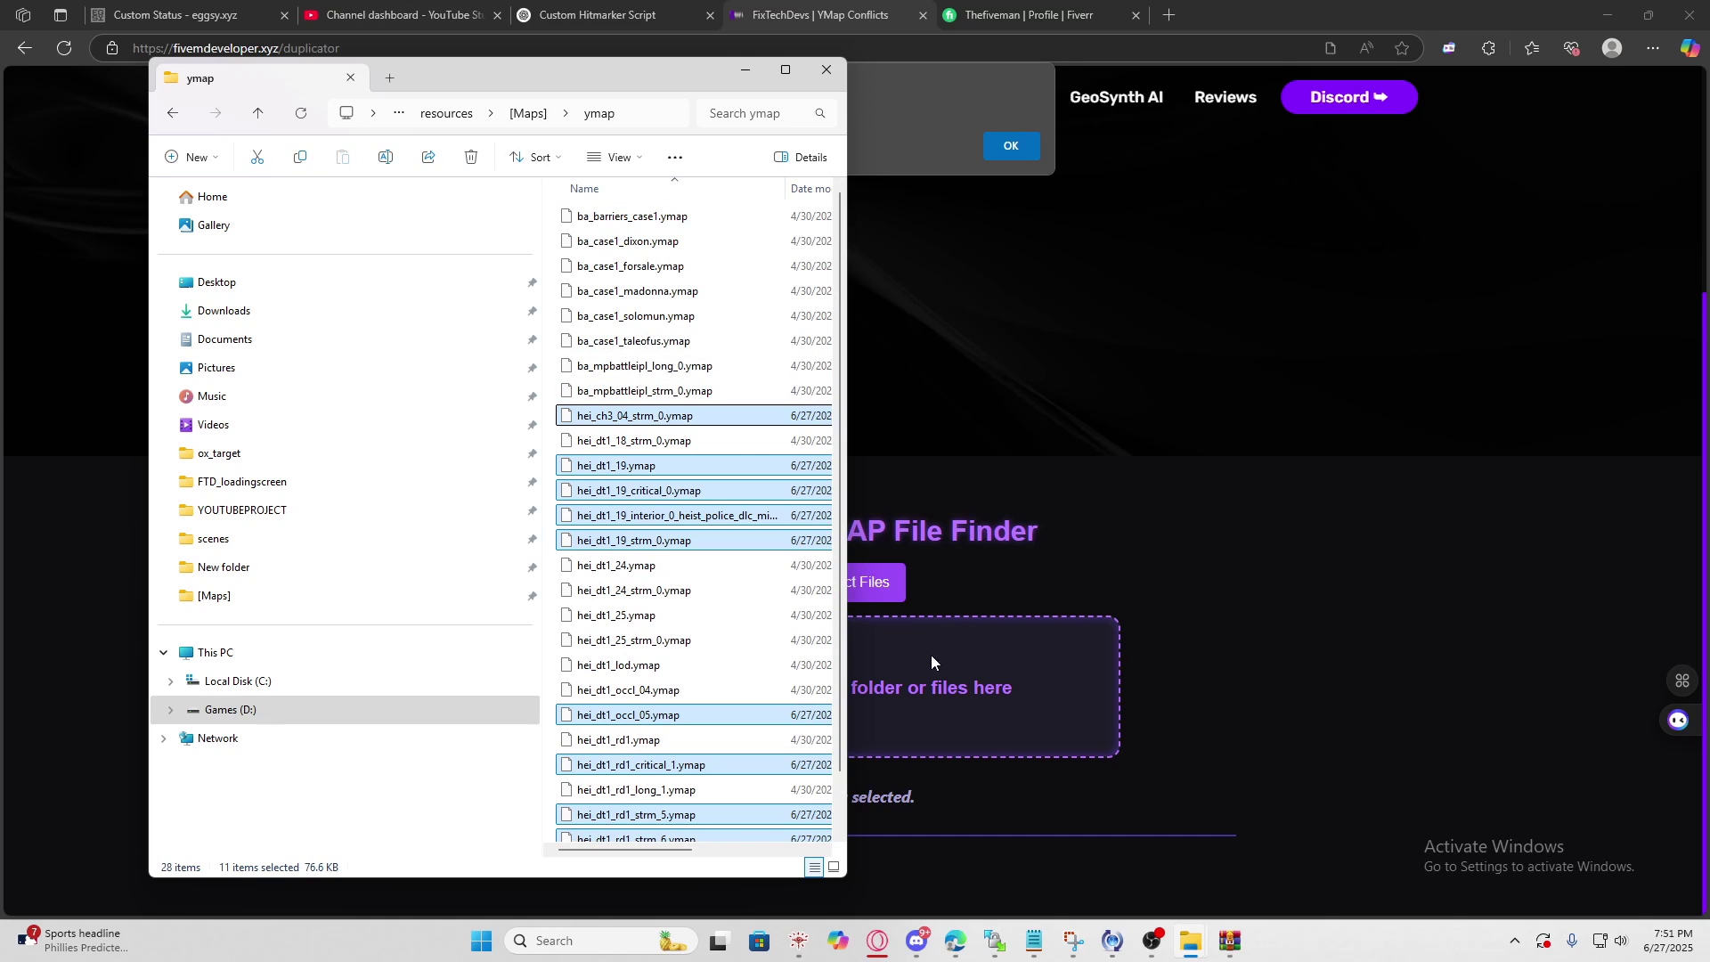
# - Switch to CodeWalker and close the open project window without saving the project
pyautogui.click(812, 953)
pyautogui.click(843, 853)
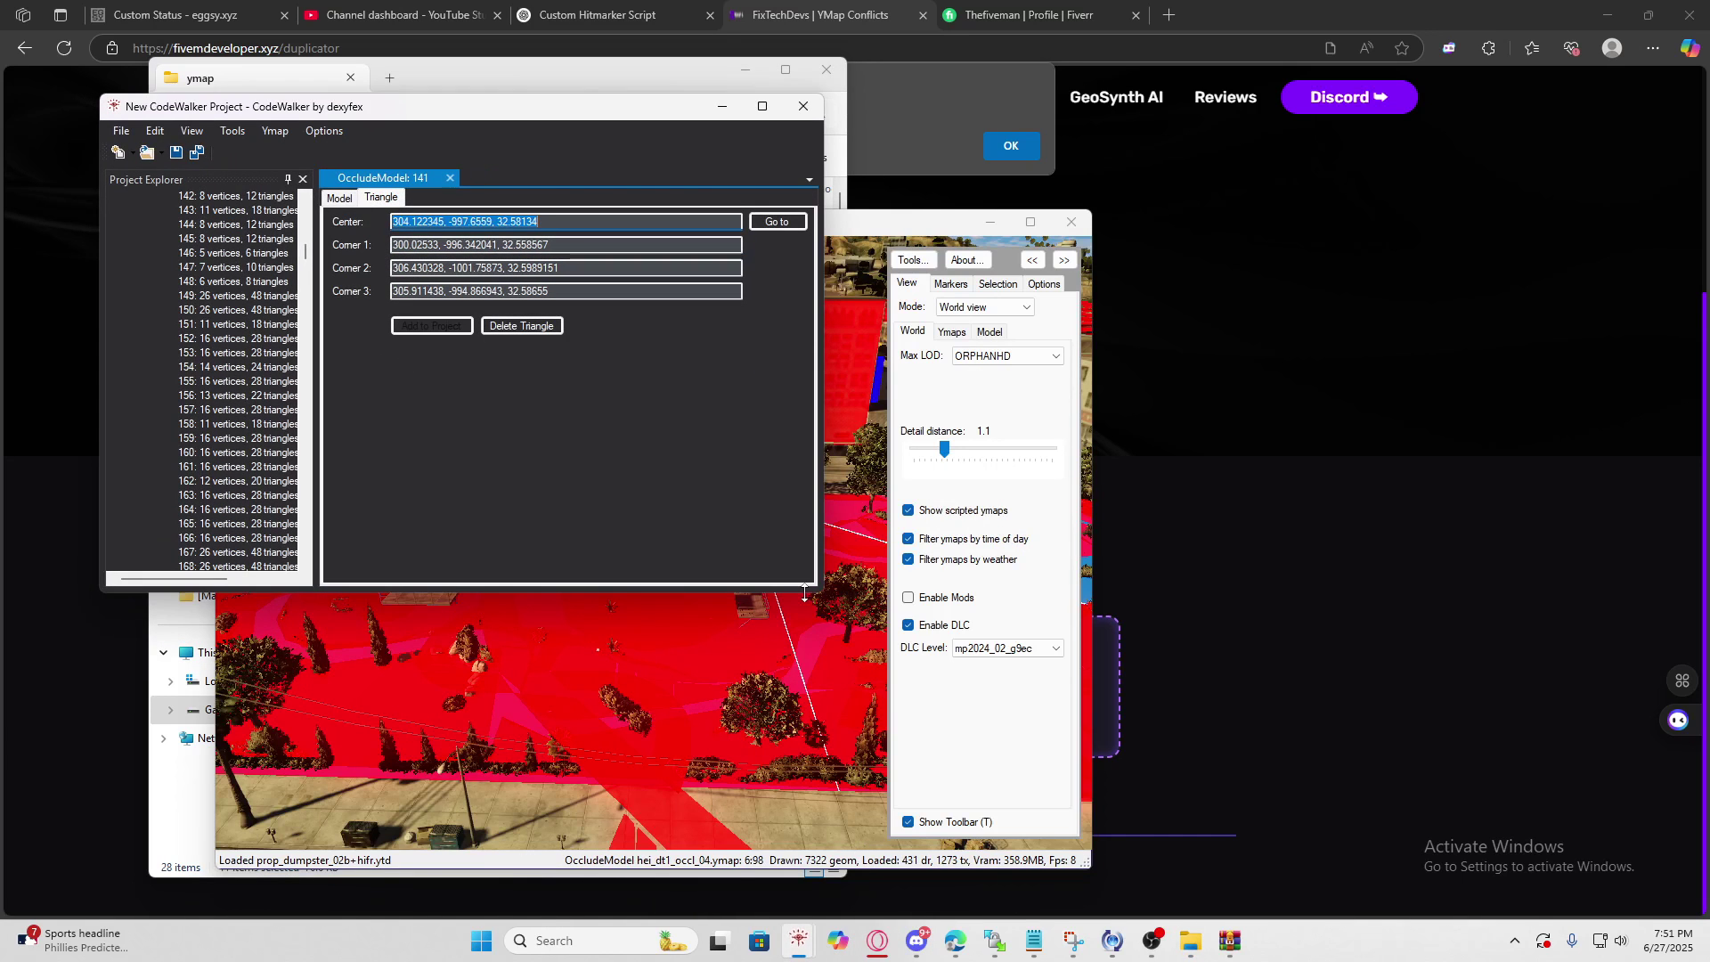
pyautogui.click(794, 118)
pyautogui.click(878, 526)
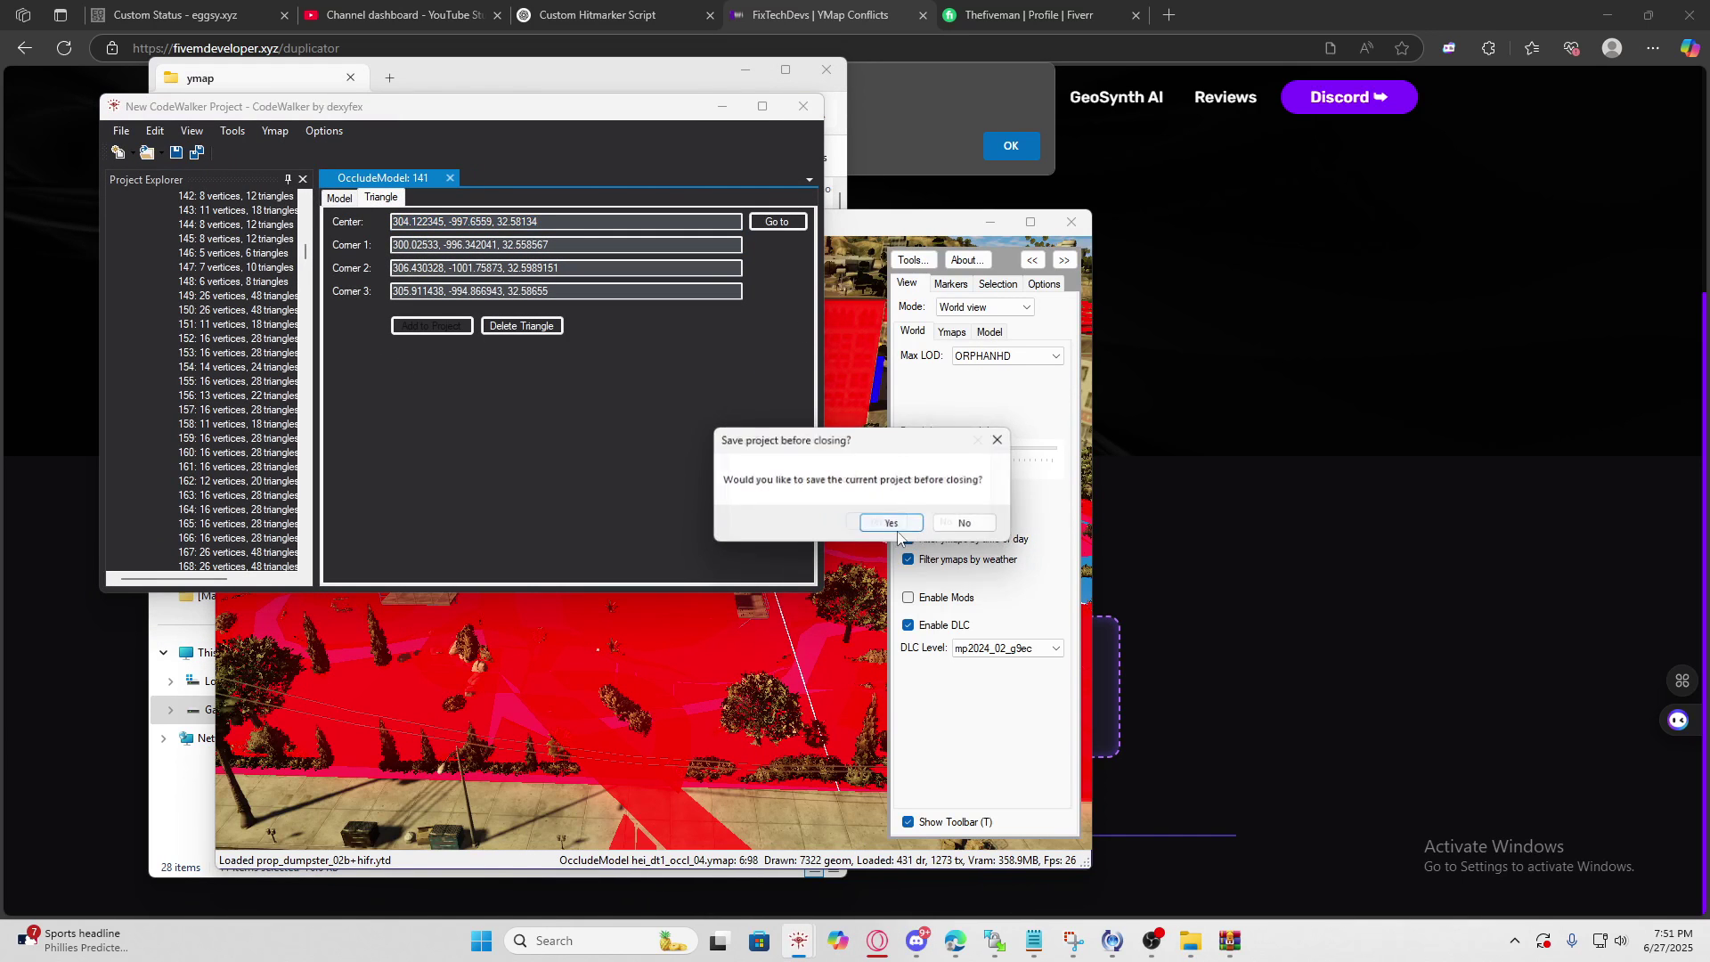
pyautogui.click(965, 531)
pyautogui.click(783, 615)
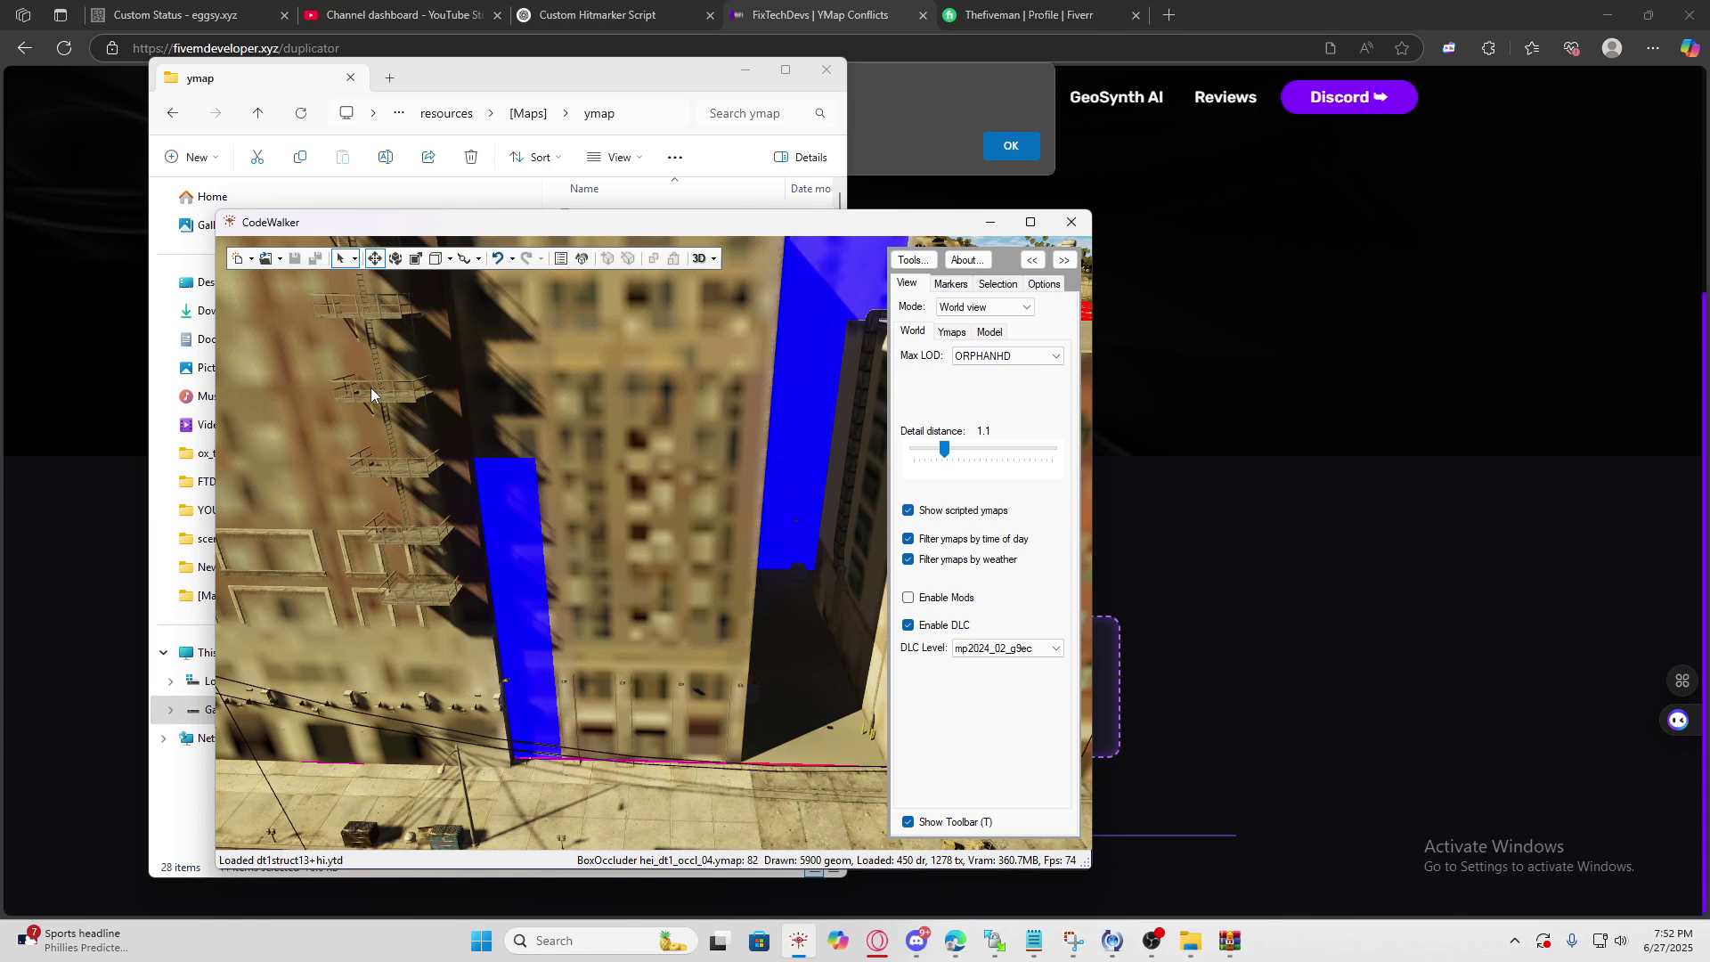
# - Open the ymap folder from [Maps] as a project folder in CodeWalker
pyautogui.press('t')
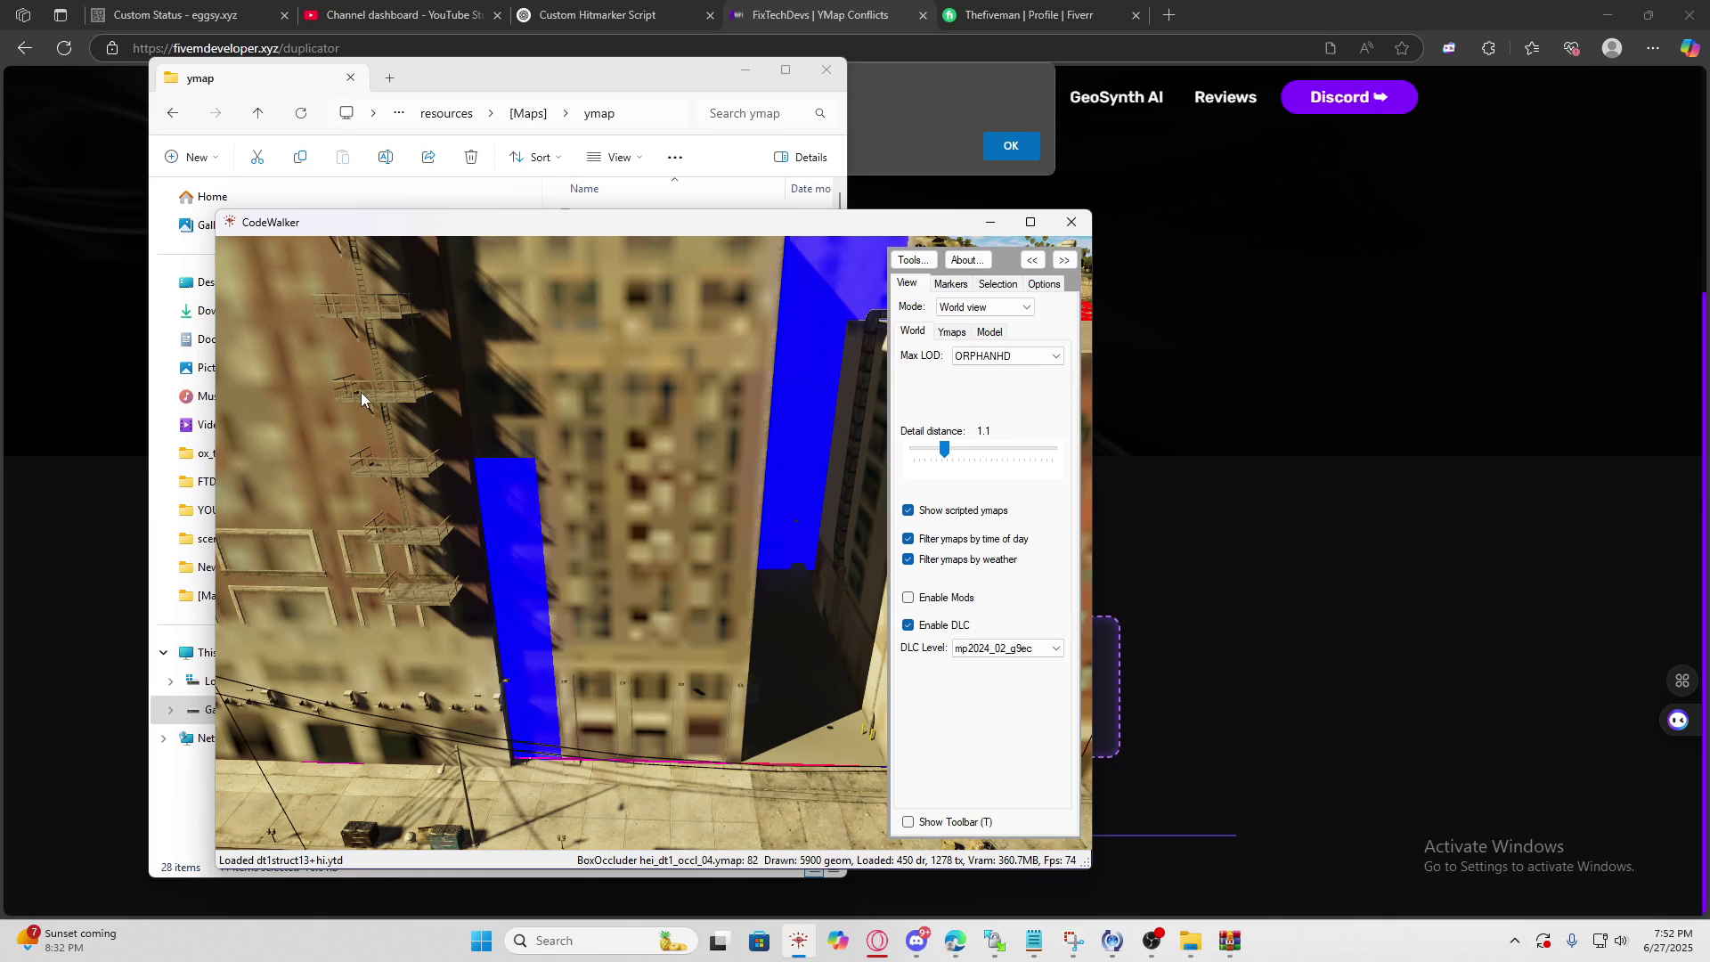
pyautogui.press('t')
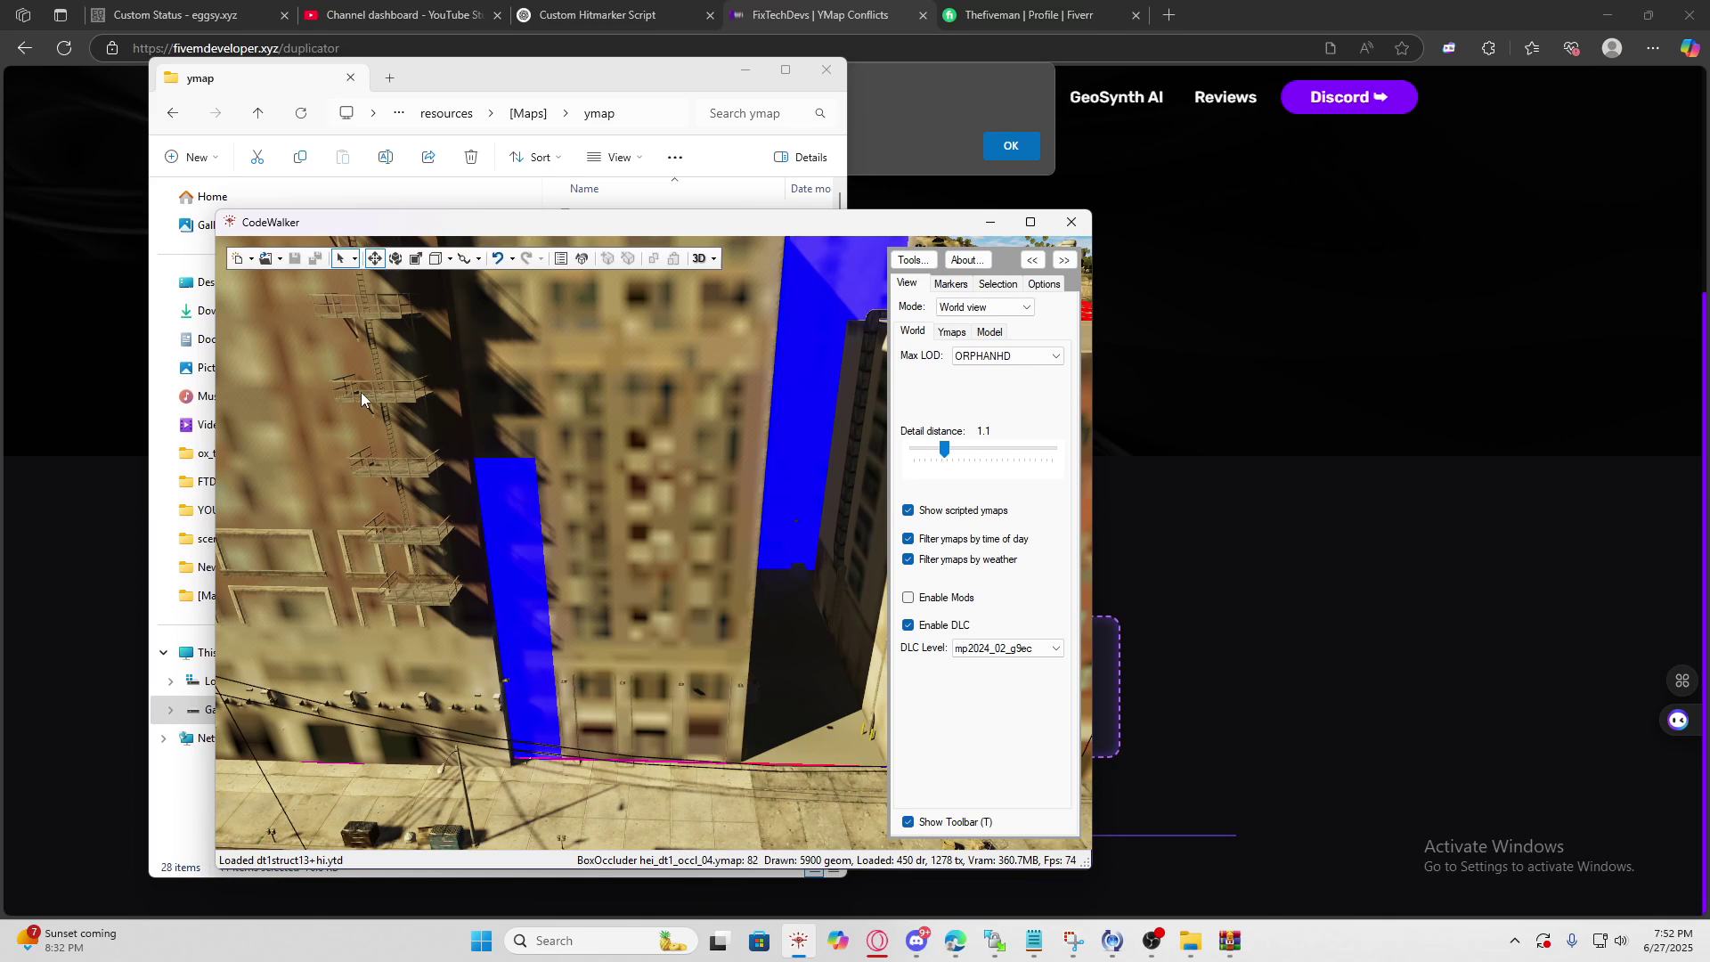
pyautogui.click(279, 259)
pyautogui.click(296, 319)
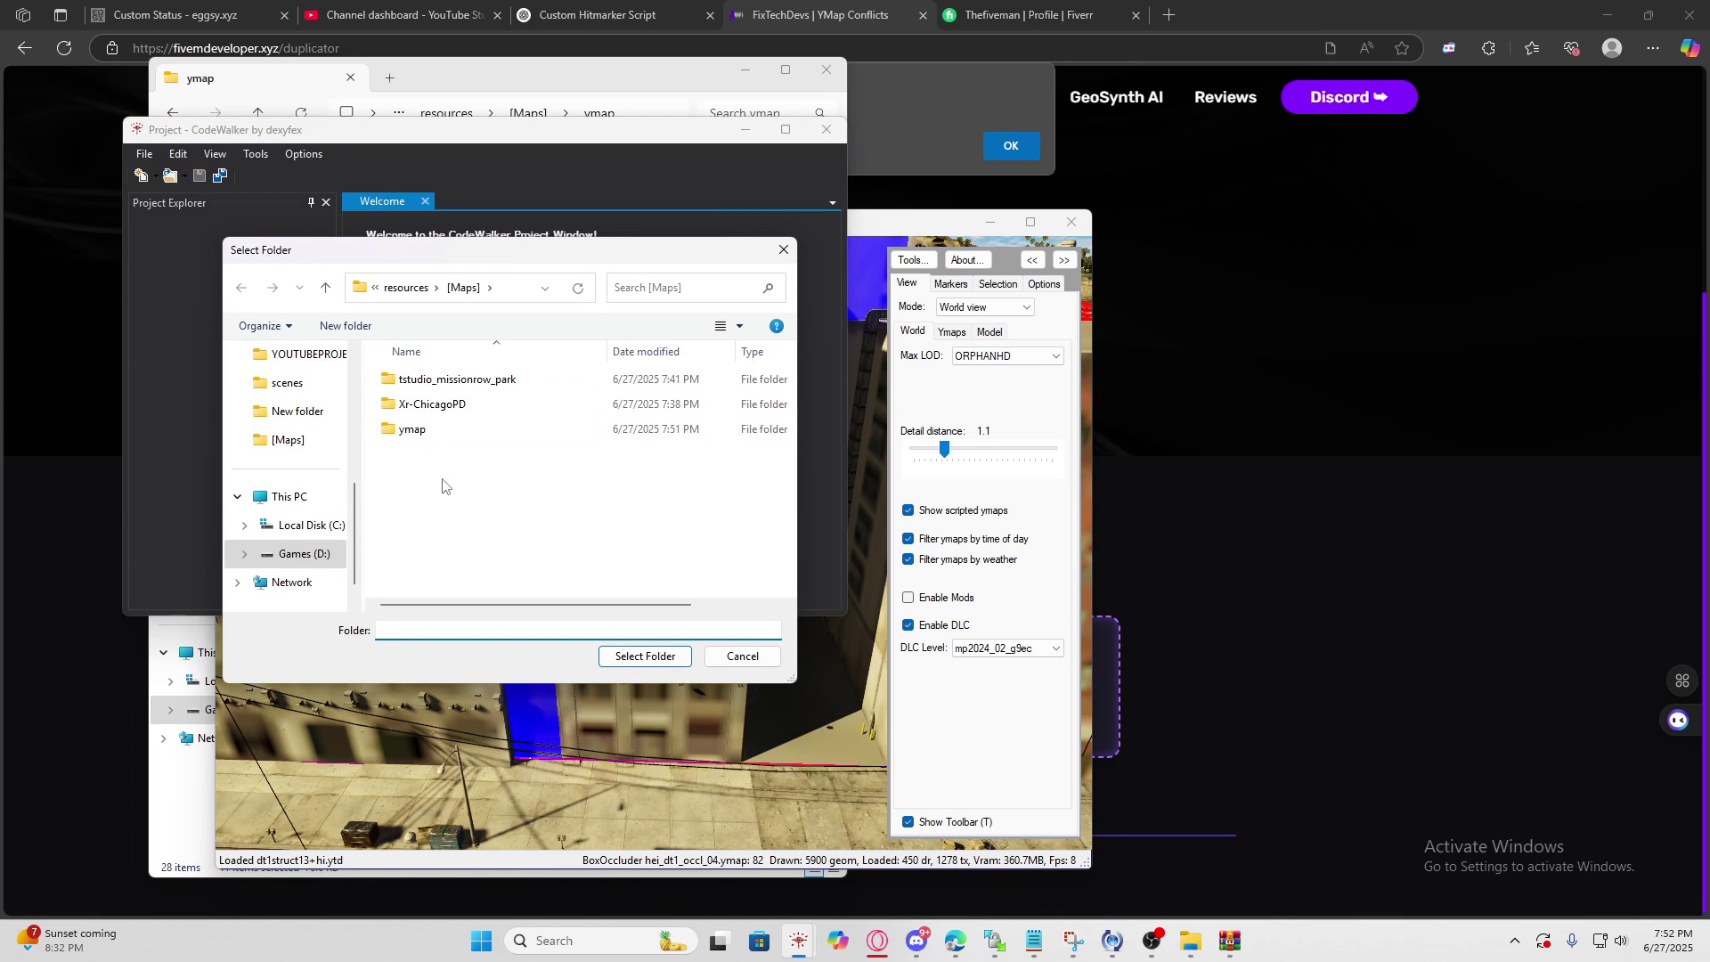
pyautogui.click(415, 428)
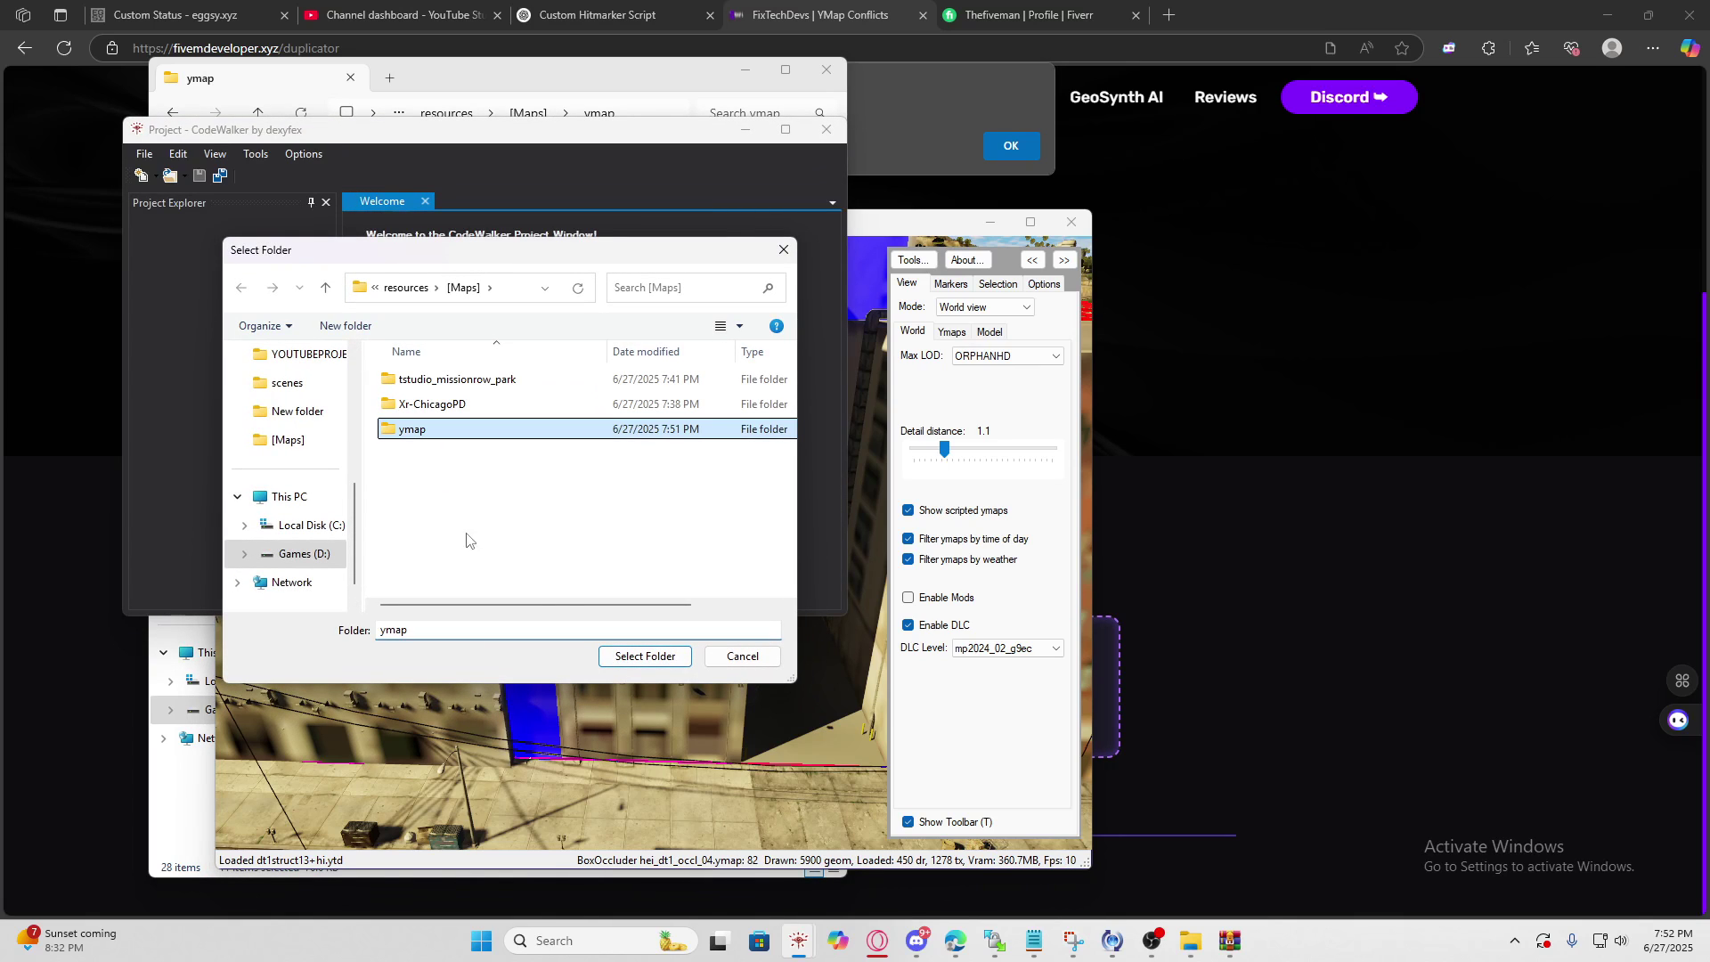
pyautogui.click(645, 656)
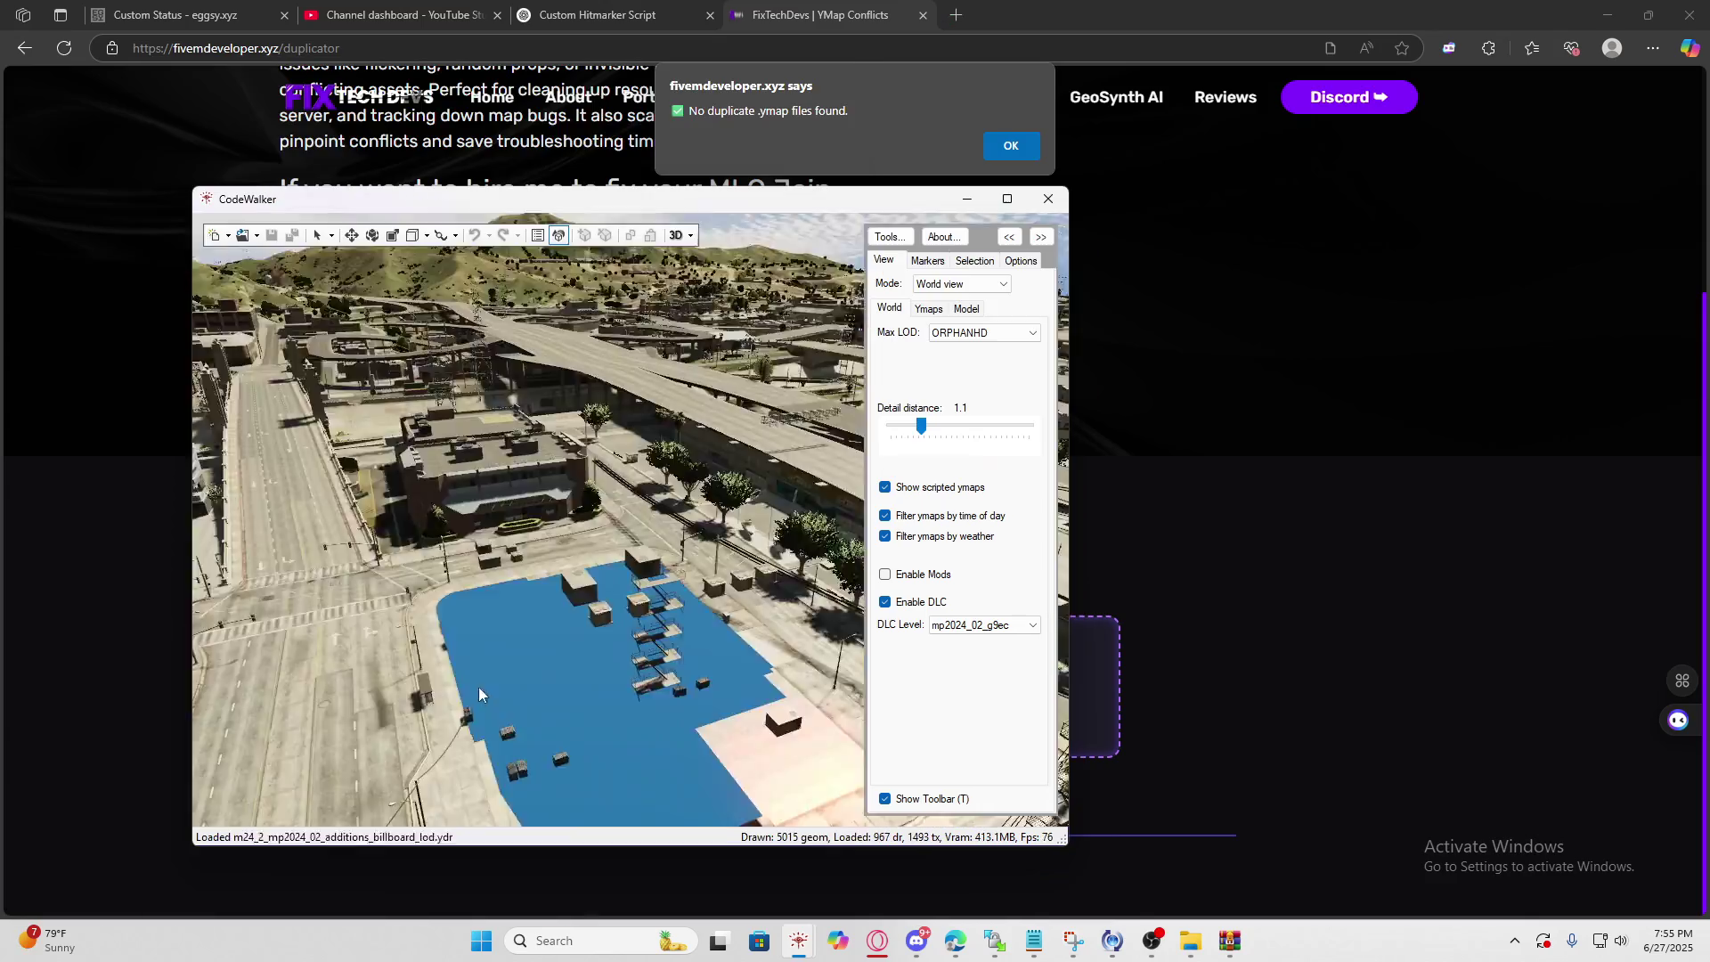
# - Bring the downtown block across from the park into view and set the selection mode to Entity
pyautogui.press('s')
pyautogui.moveTo(265, 660); pyautogui.dragTo(335, 616)
pyautogui.moveTo(522, 624)
pyautogui.mouseDown()
pyautogui.moveTo(465, 625)
pyautogui.moveTo(467, 611)
pyautogui.moveTo(522, 631)
pyautogui.mouseUp()
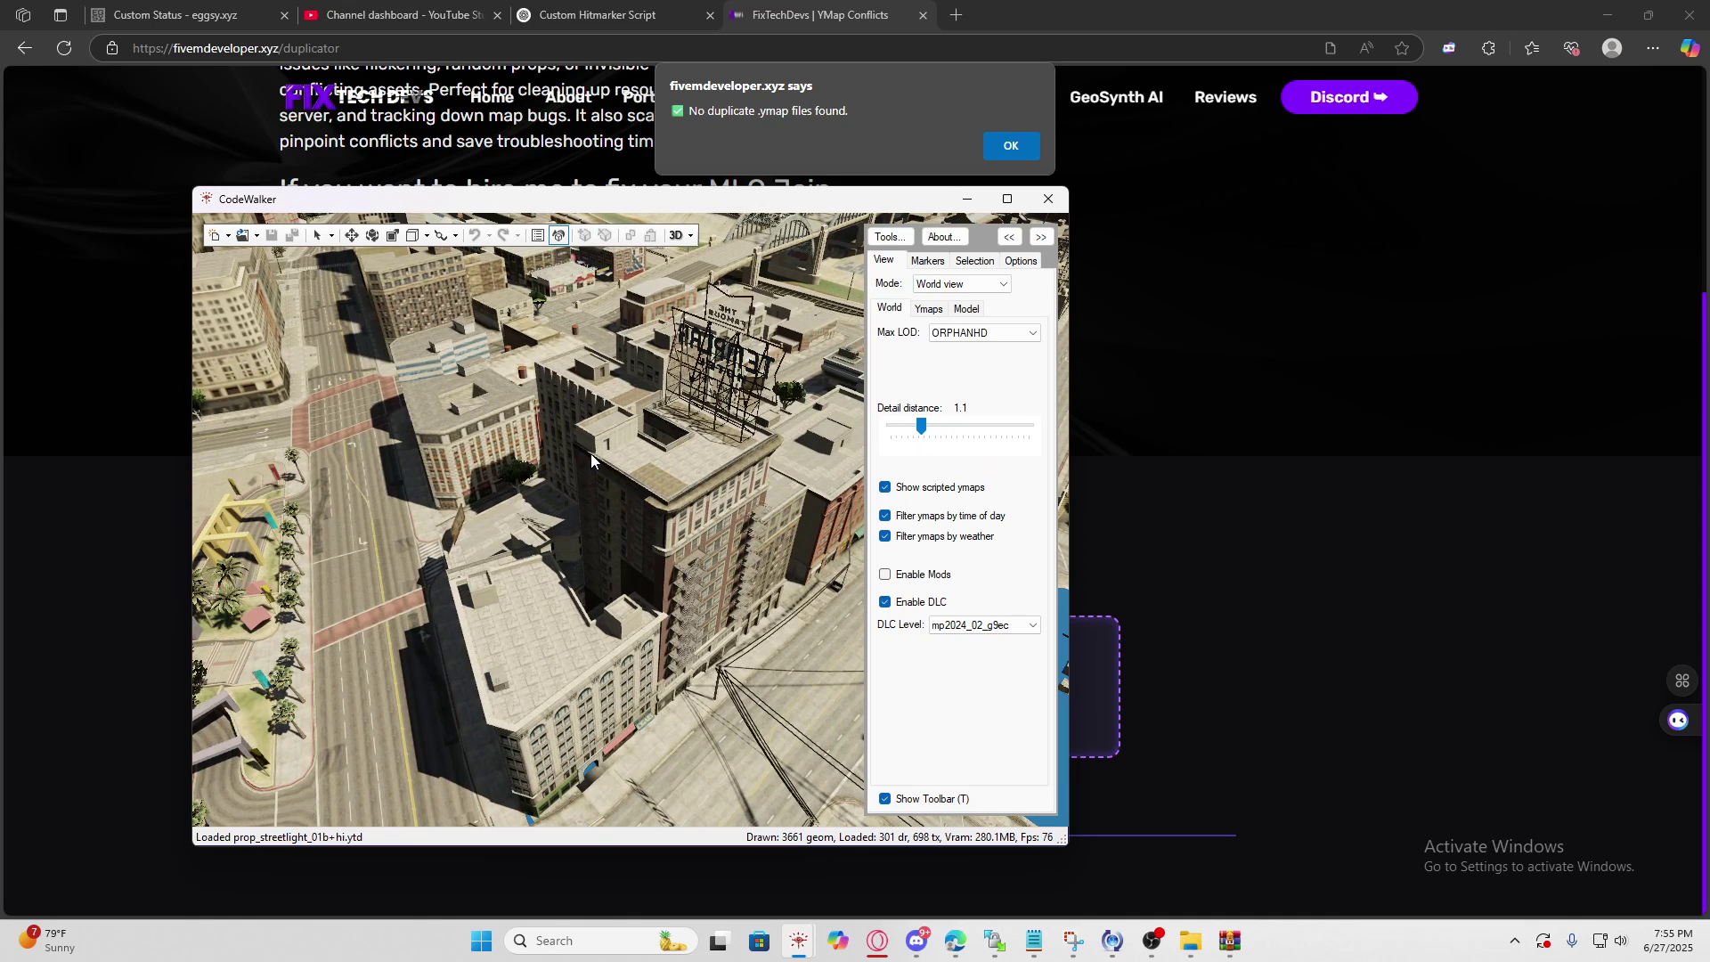
pyautogui.click(332, 236)
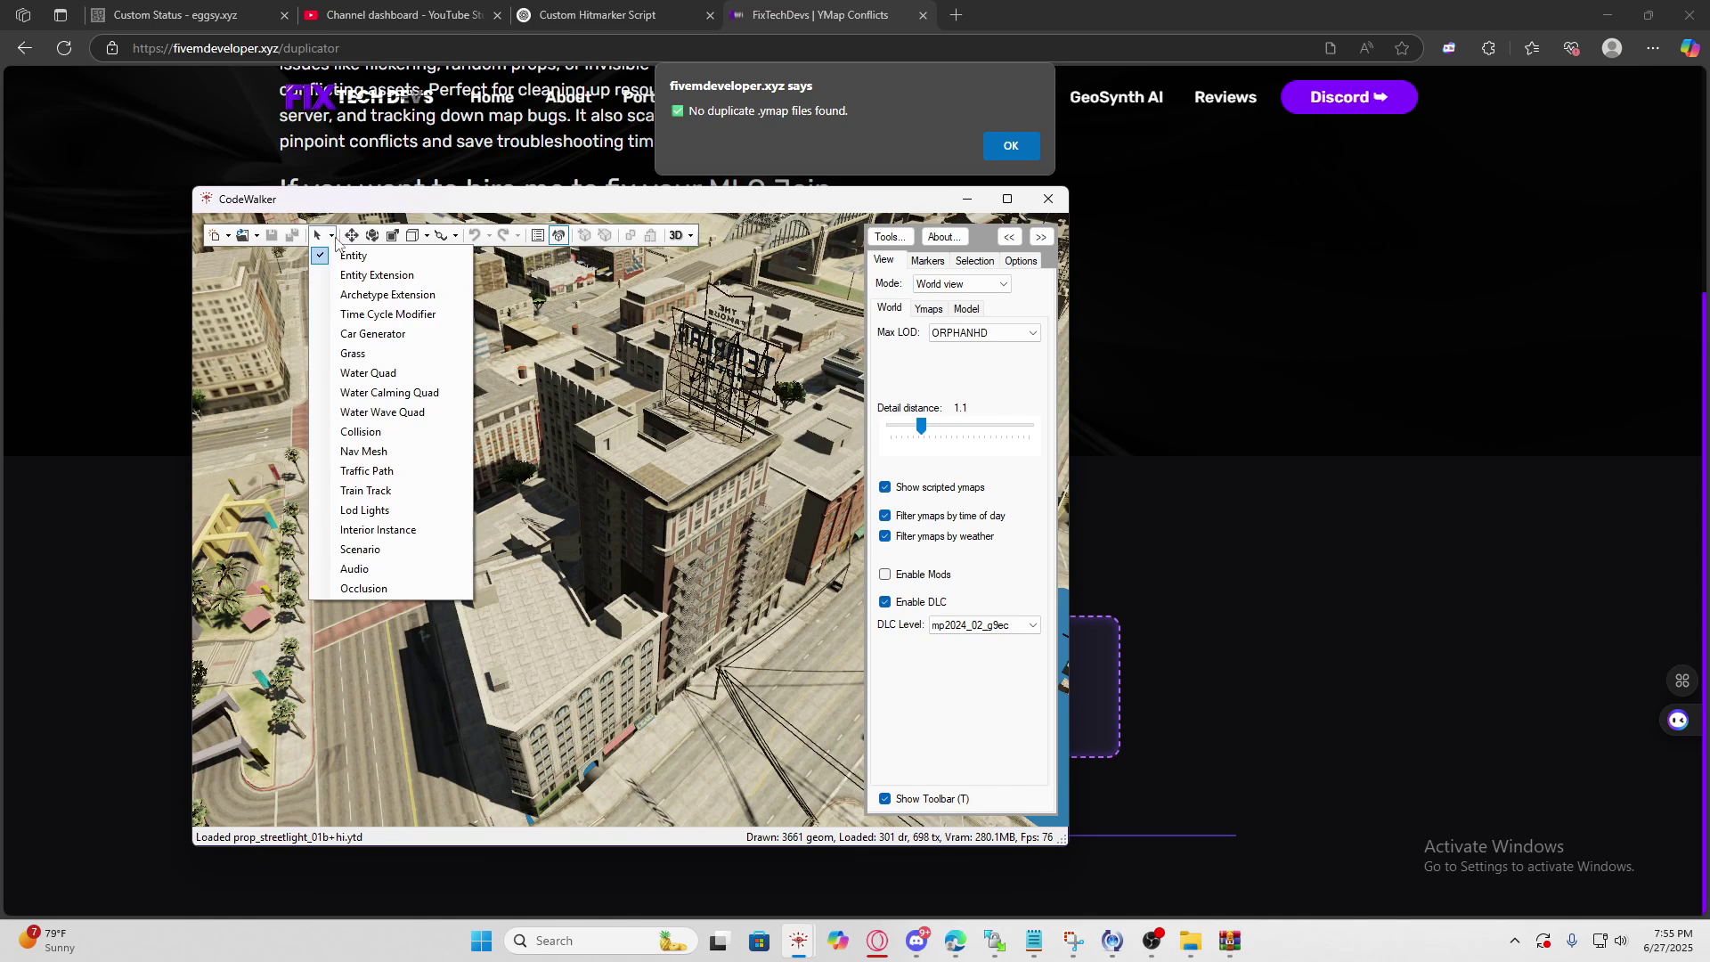
pyautogui.click(357, 256)
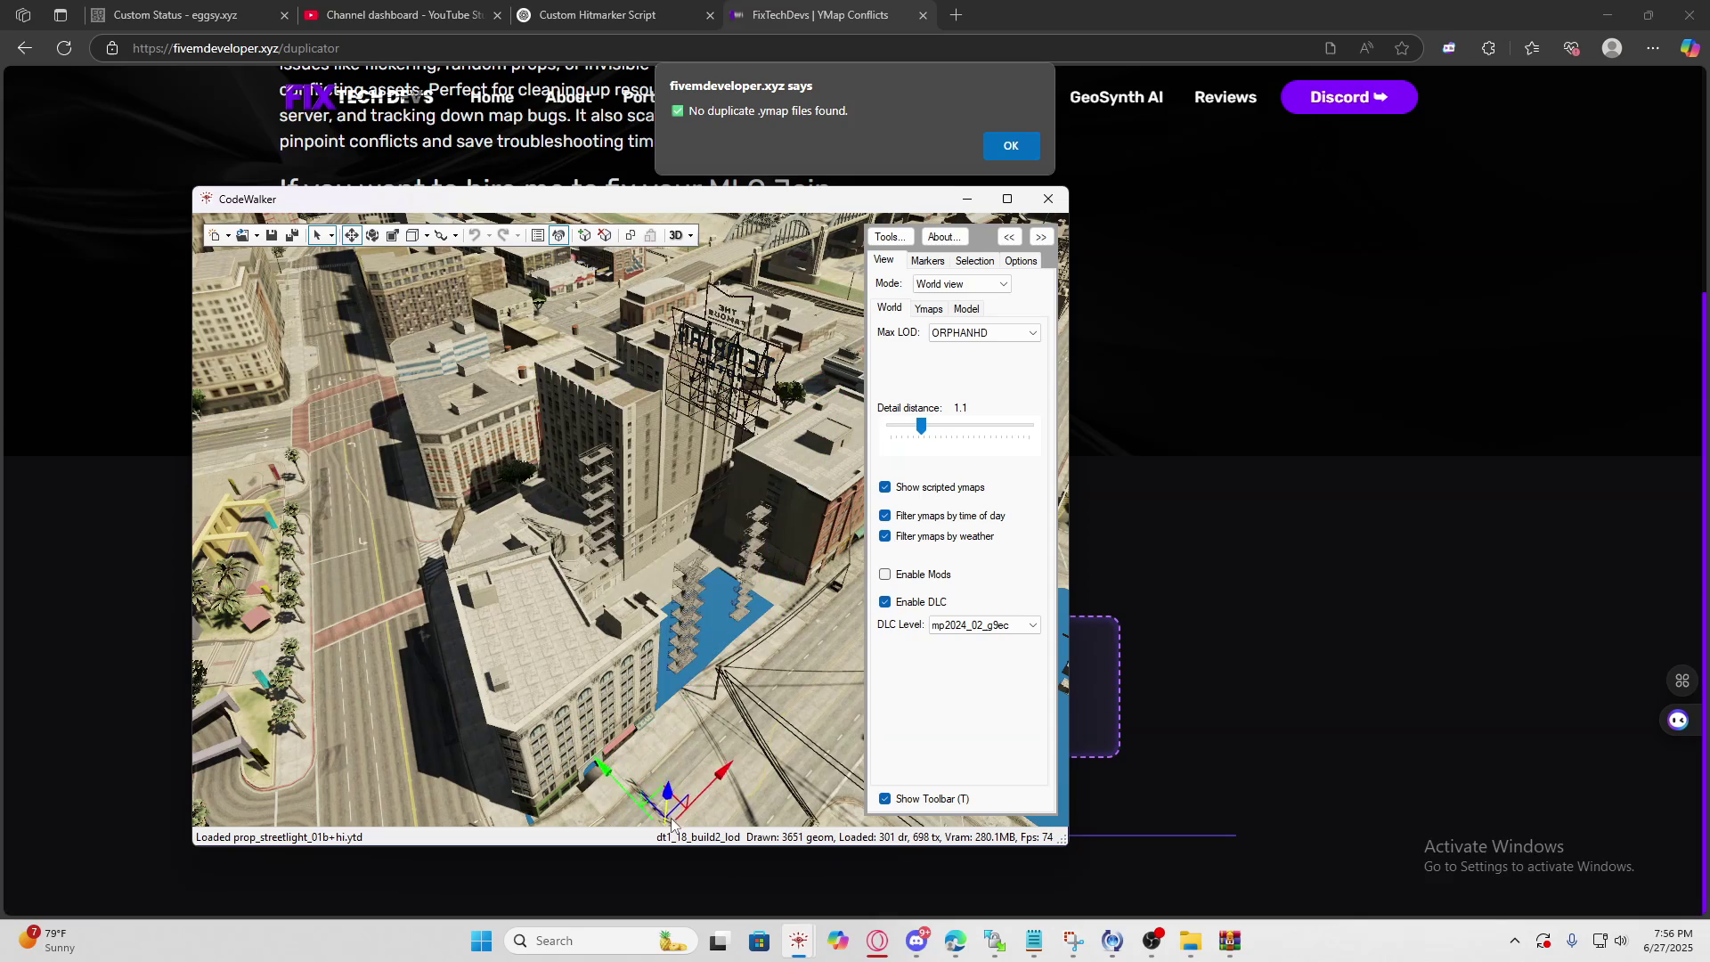
# - Move the building LODs dt1_18_build3_lod and dt1_18_build4_lod and the tall tower behind them down below the ground
pyautogui.rightClick(535, 629)
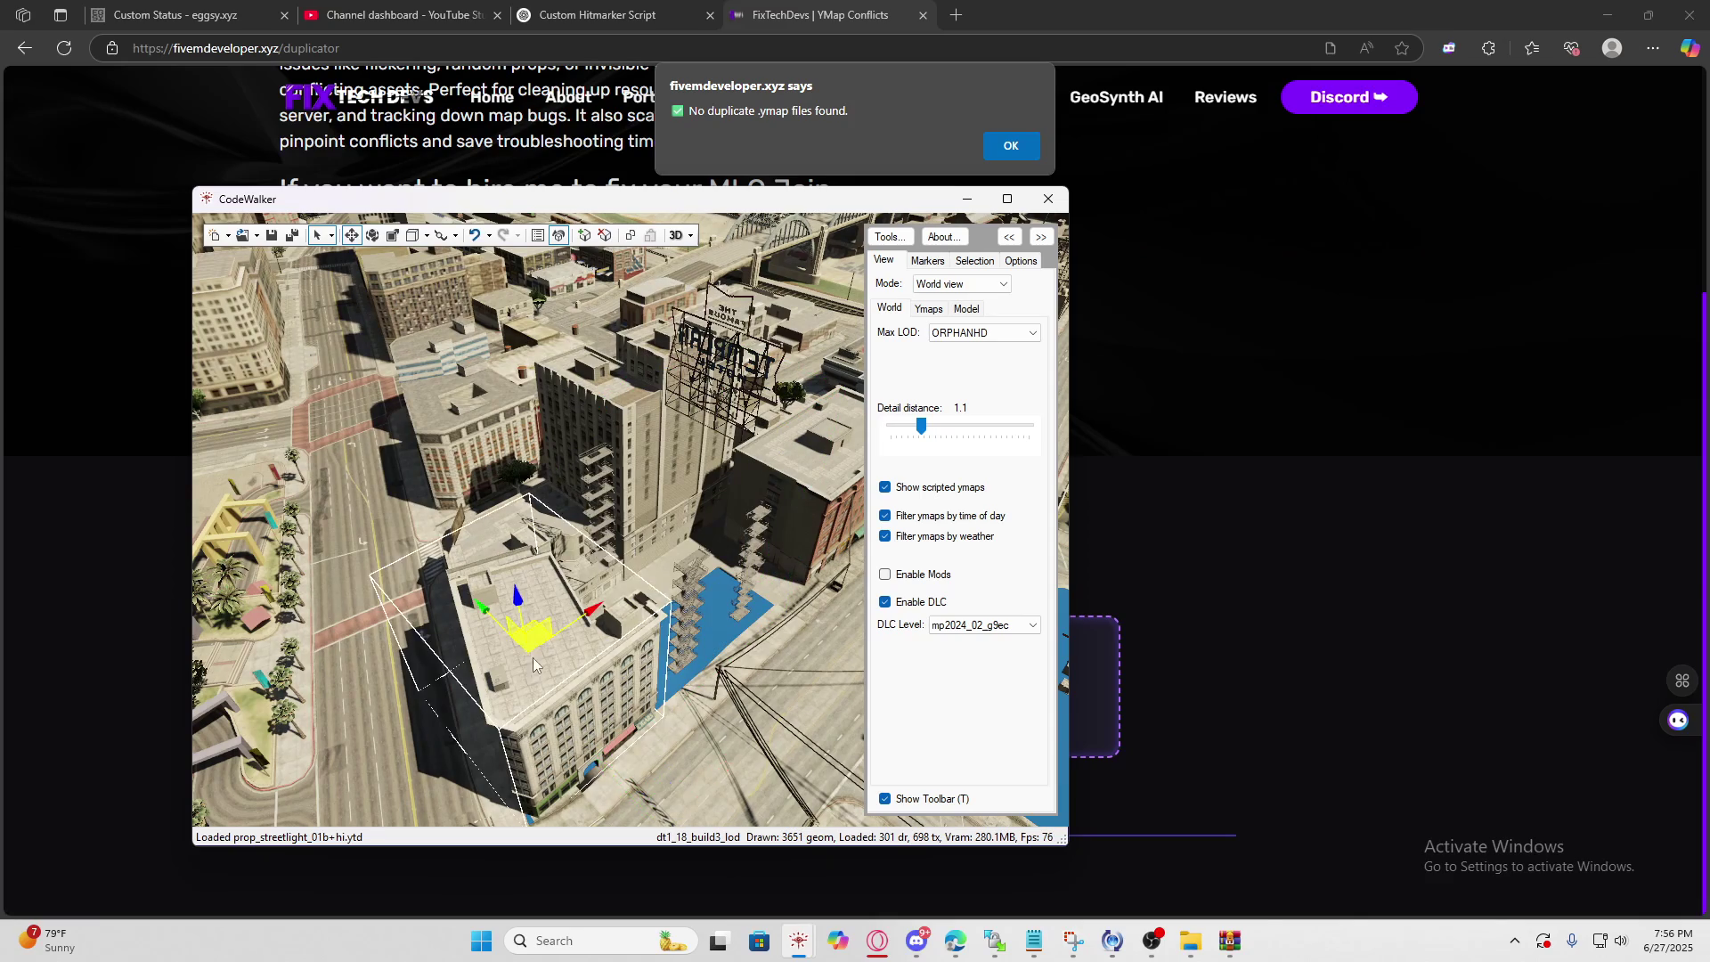
pyautogui.moveTo(516, 589); pyautogui.dragTo(617, 800)
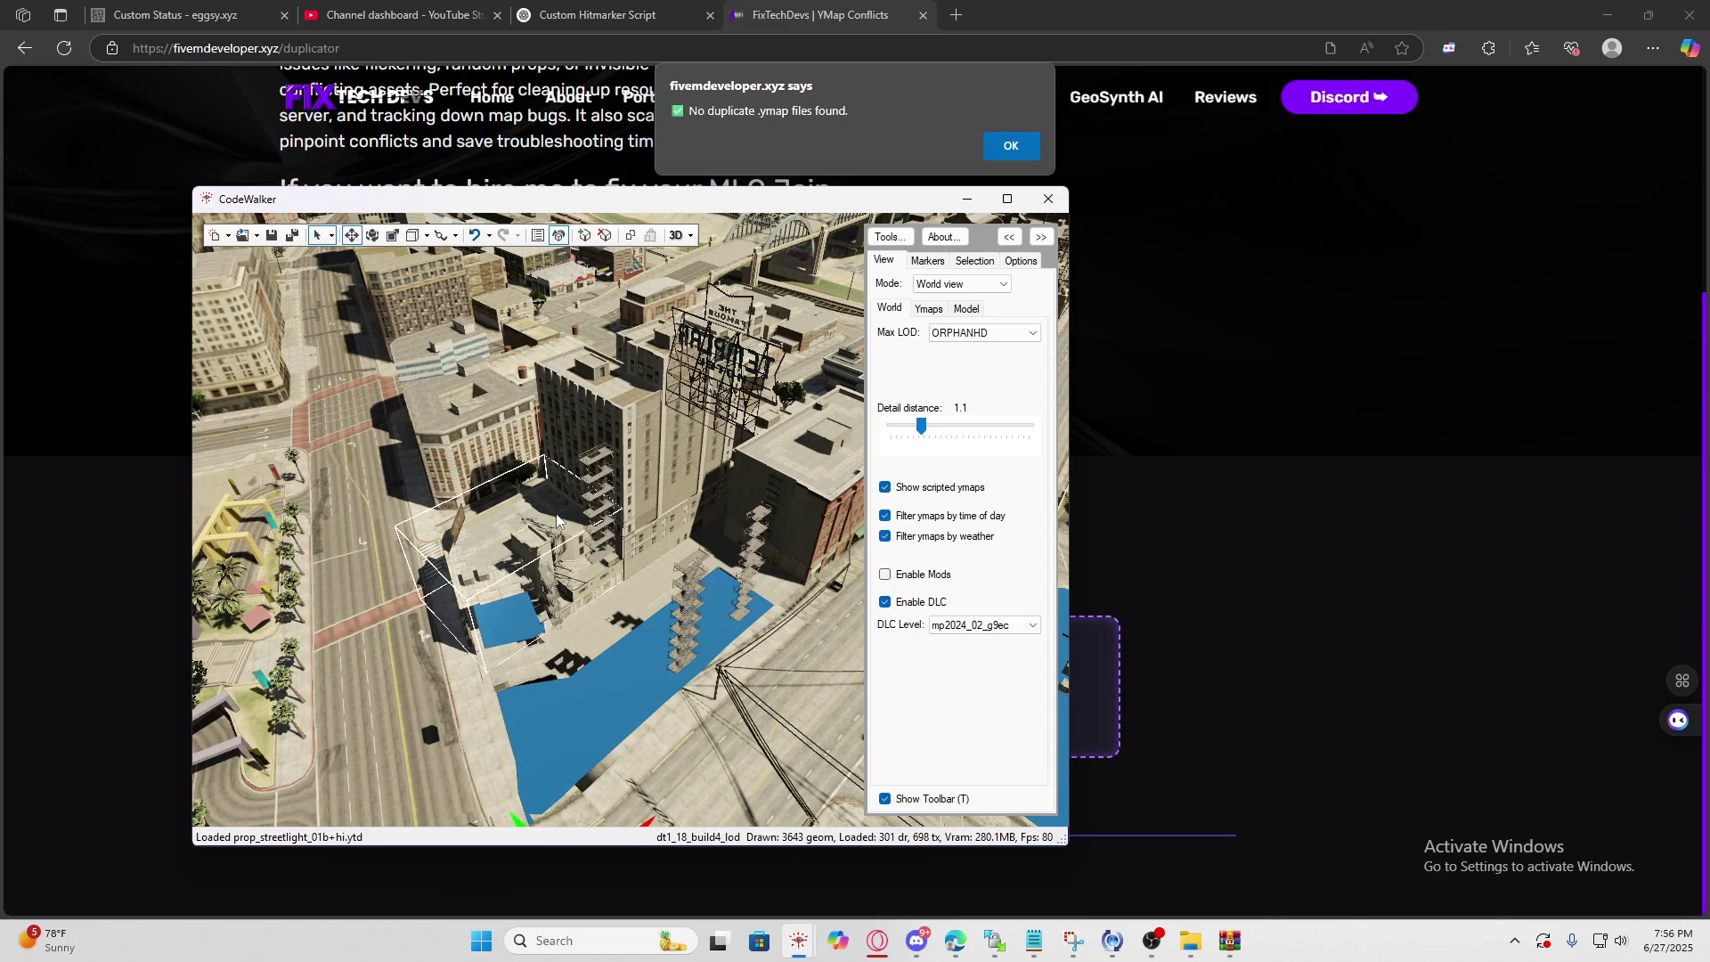
pyautogui.moveTo(524, 500)
pyautogui.mouseDown()
pyautogui.moveTo(533, 383)
pyautogui.moveTo(523, 522)
pyautogui.mouseUp()
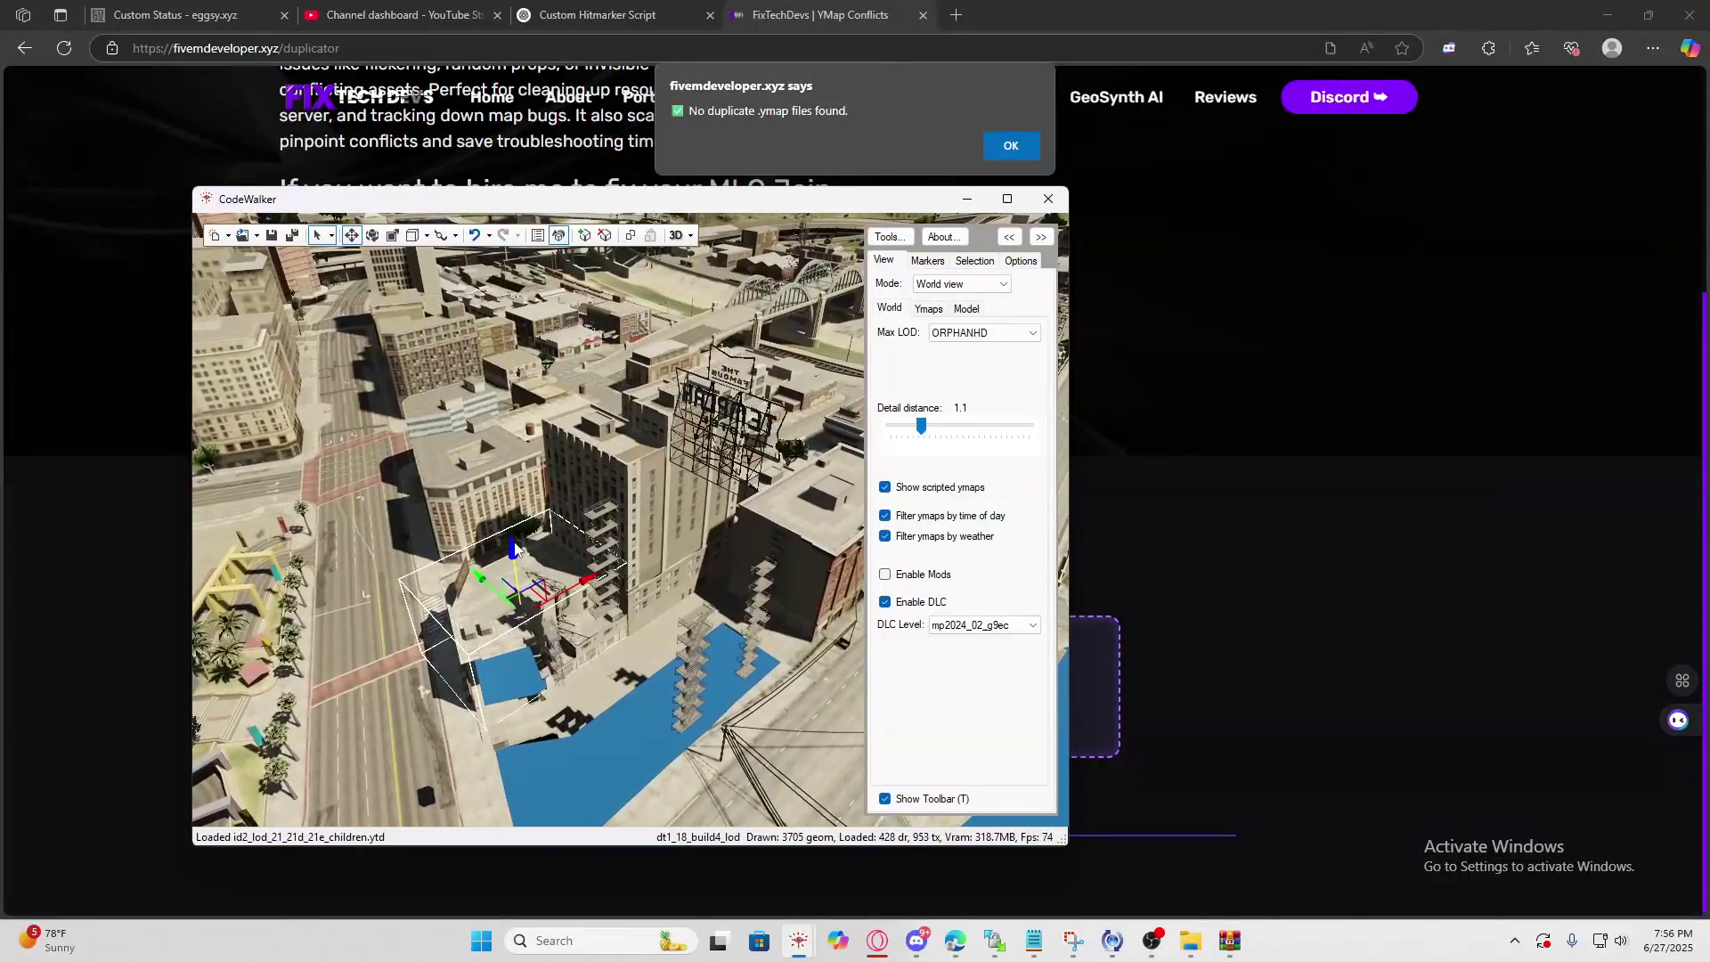
pyautogui.click(641, 490)
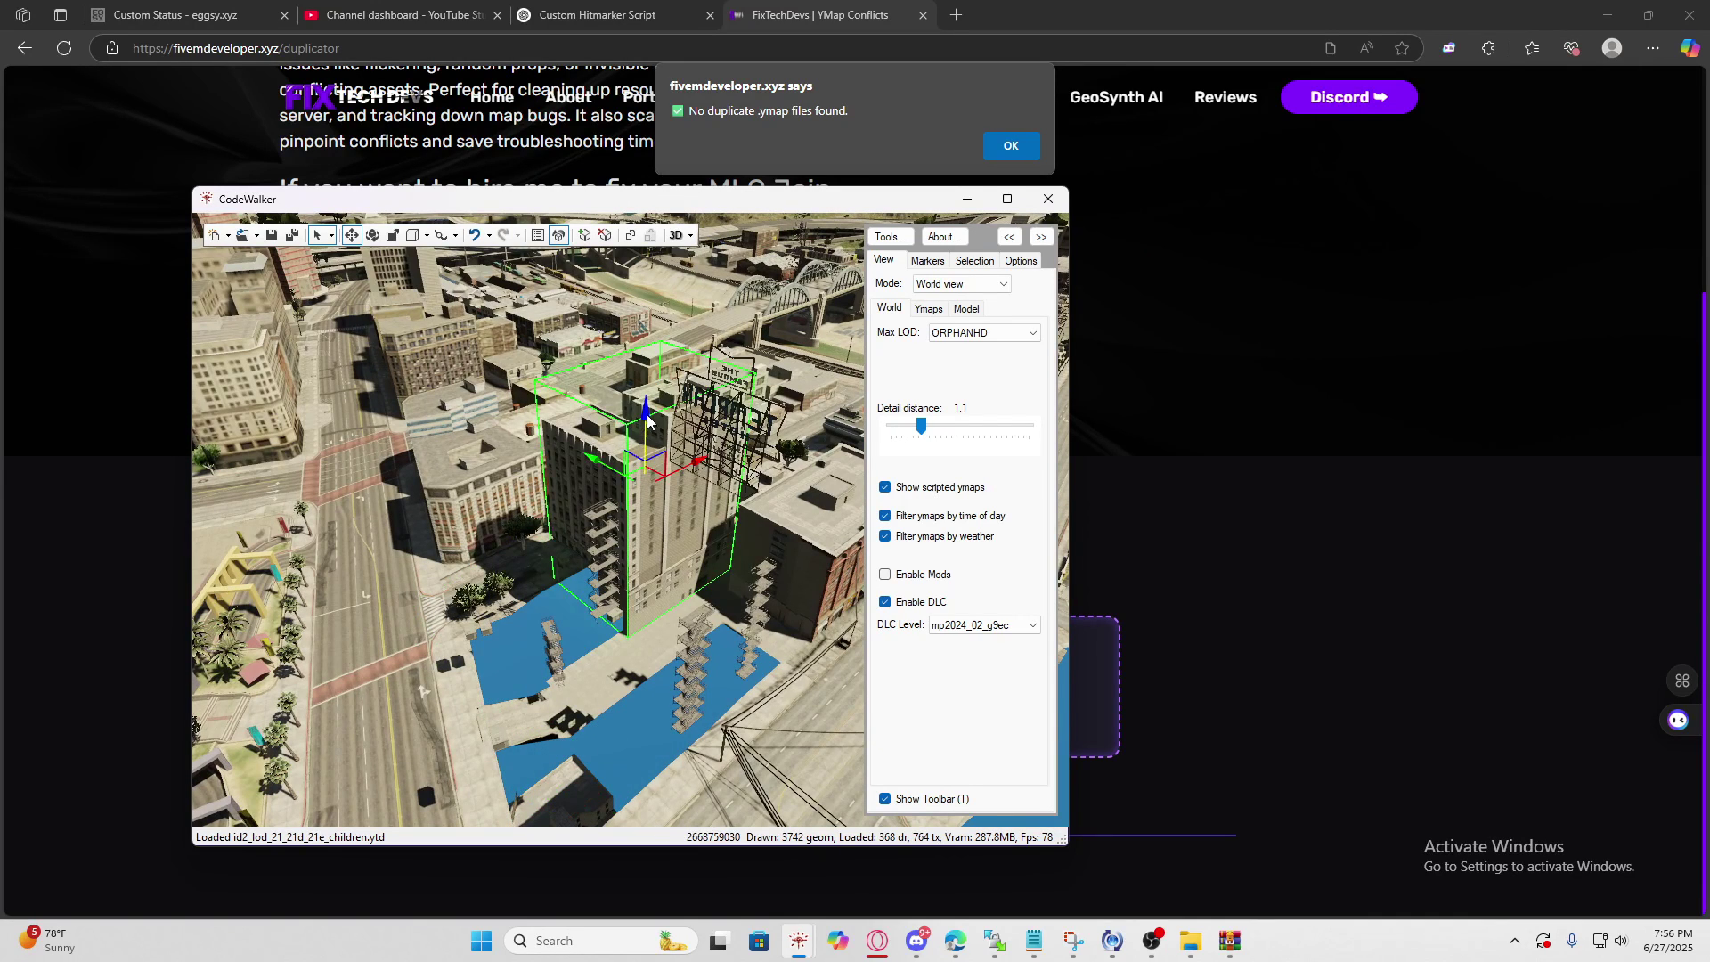
pyautogui.moveTo(648, 421); pyautogui.dragTo(722, 785)
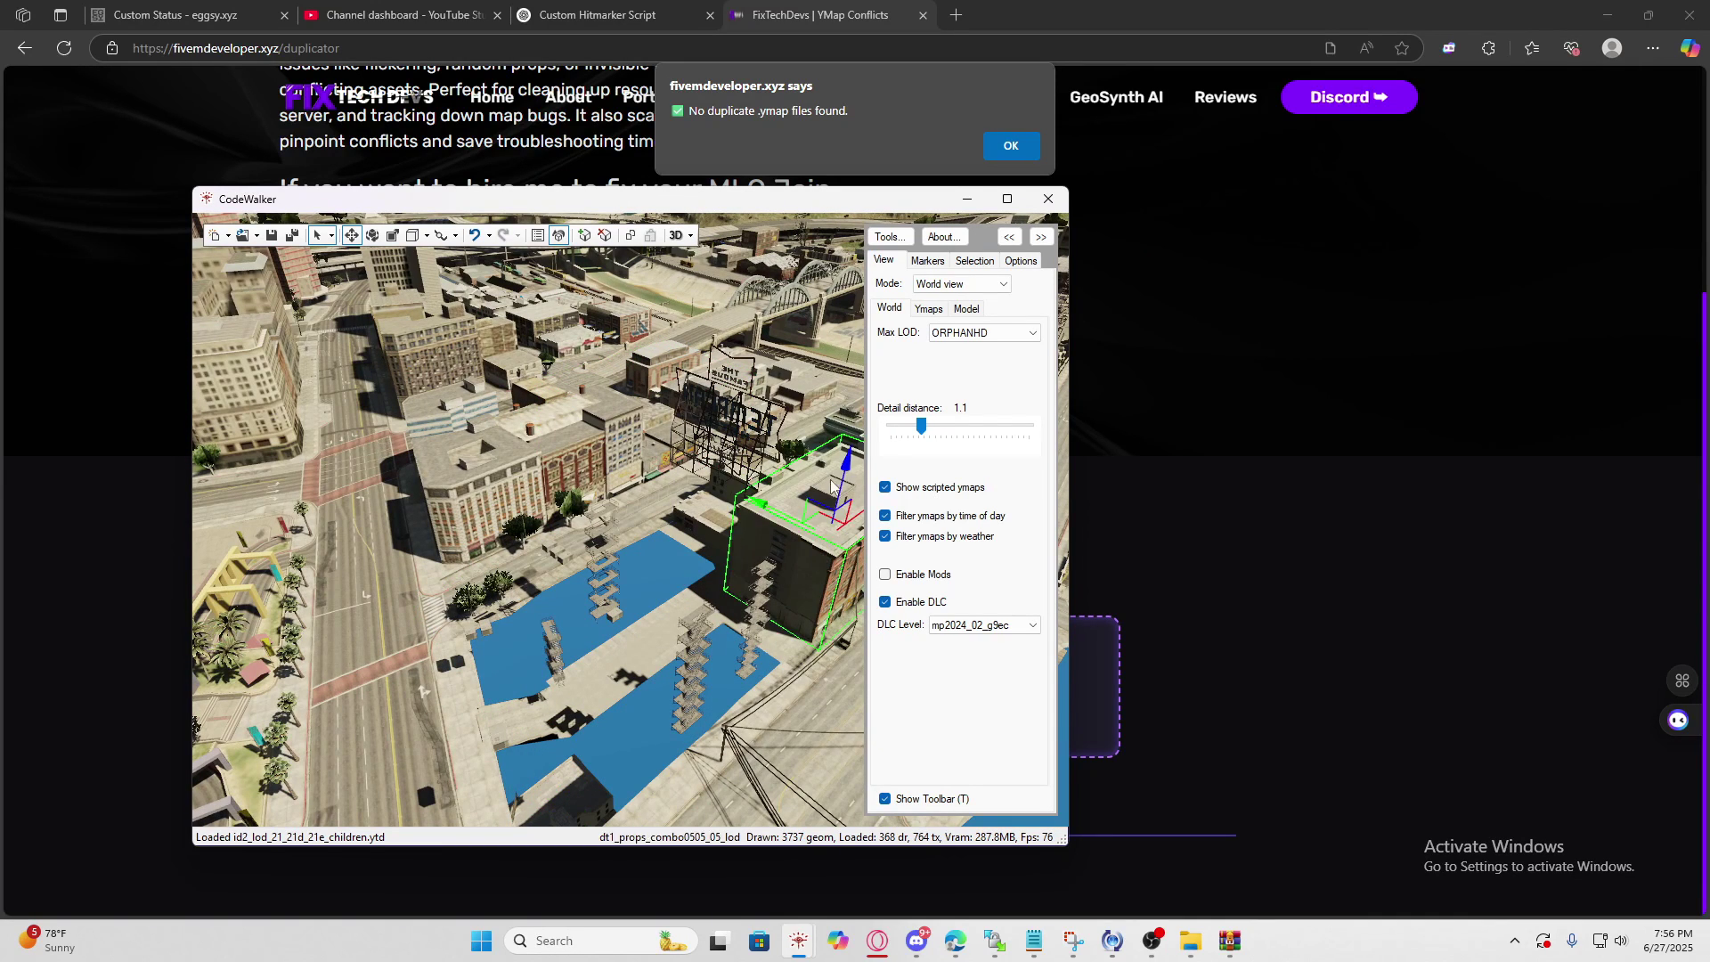
# - Move the brick building next to the tower and the dt1_18_build0_lod entity down below the ground
pyautogui.moveTo(841, 484); pyautogui.dragTo(792, 701)
pyautogui.rightClick(756, 529)
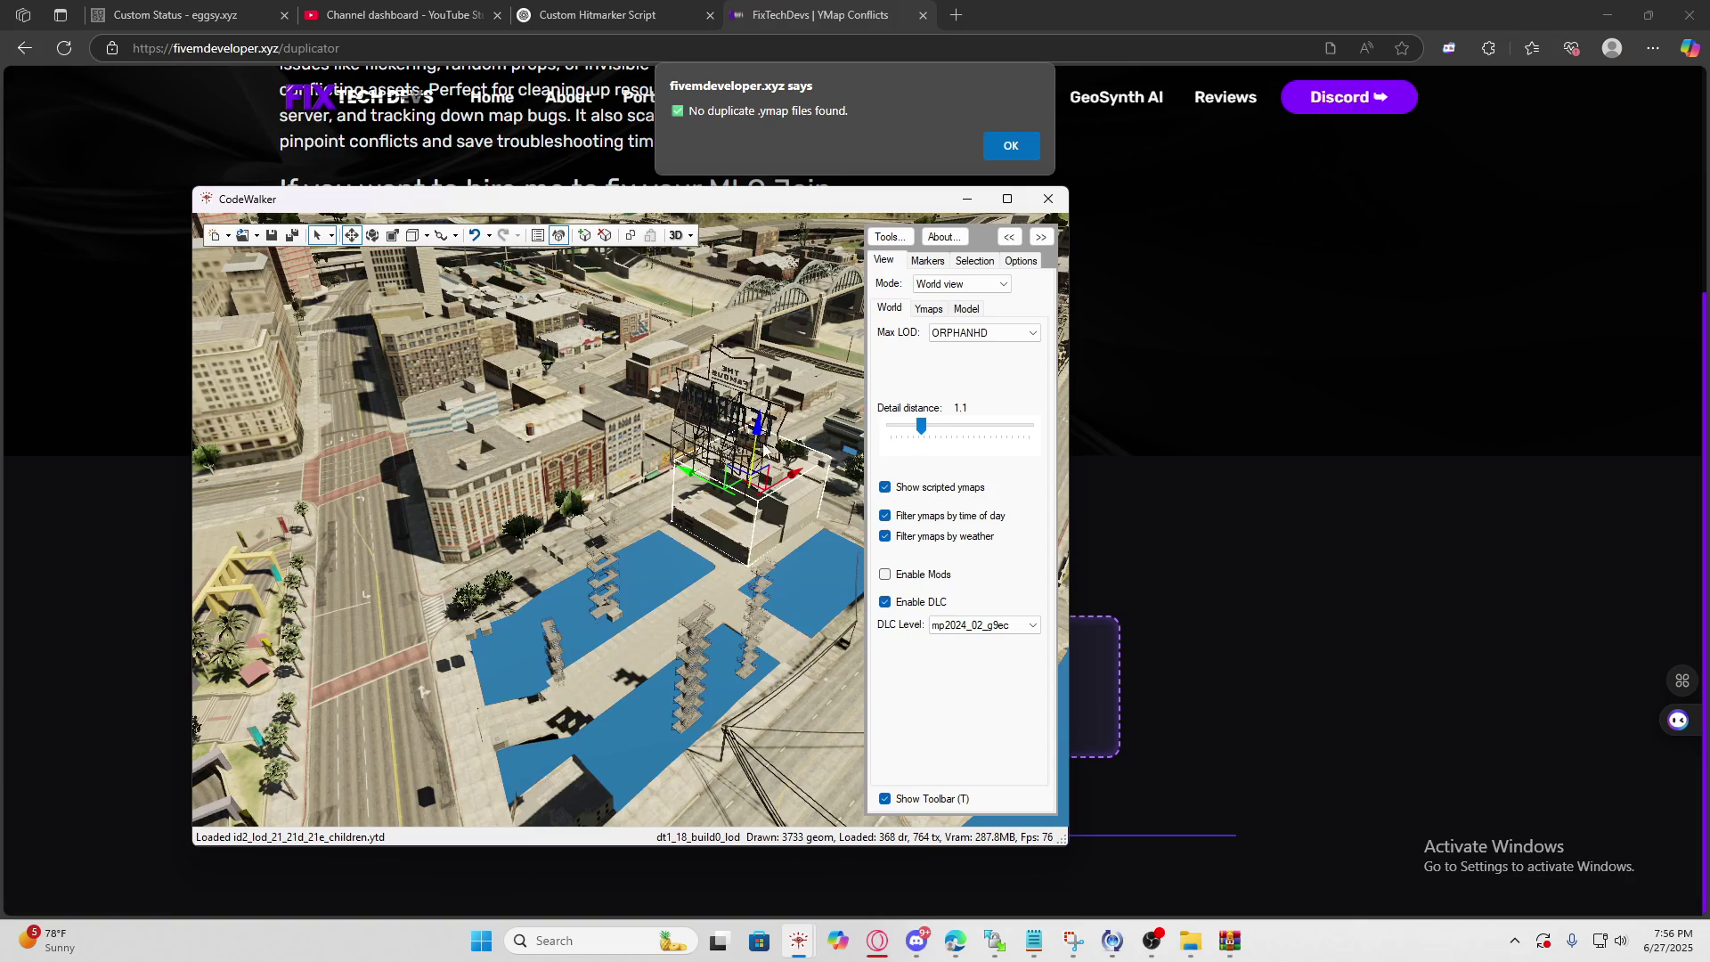
pyautogui.moveTo(763, 446); pyautogui.dragTo(720, 733)
# - Select the block's ground entity dt1_18_ground_lod and move it down below street level
pyautogui.moveTo(644, 658); pyautogui.dragTo(572, 694)
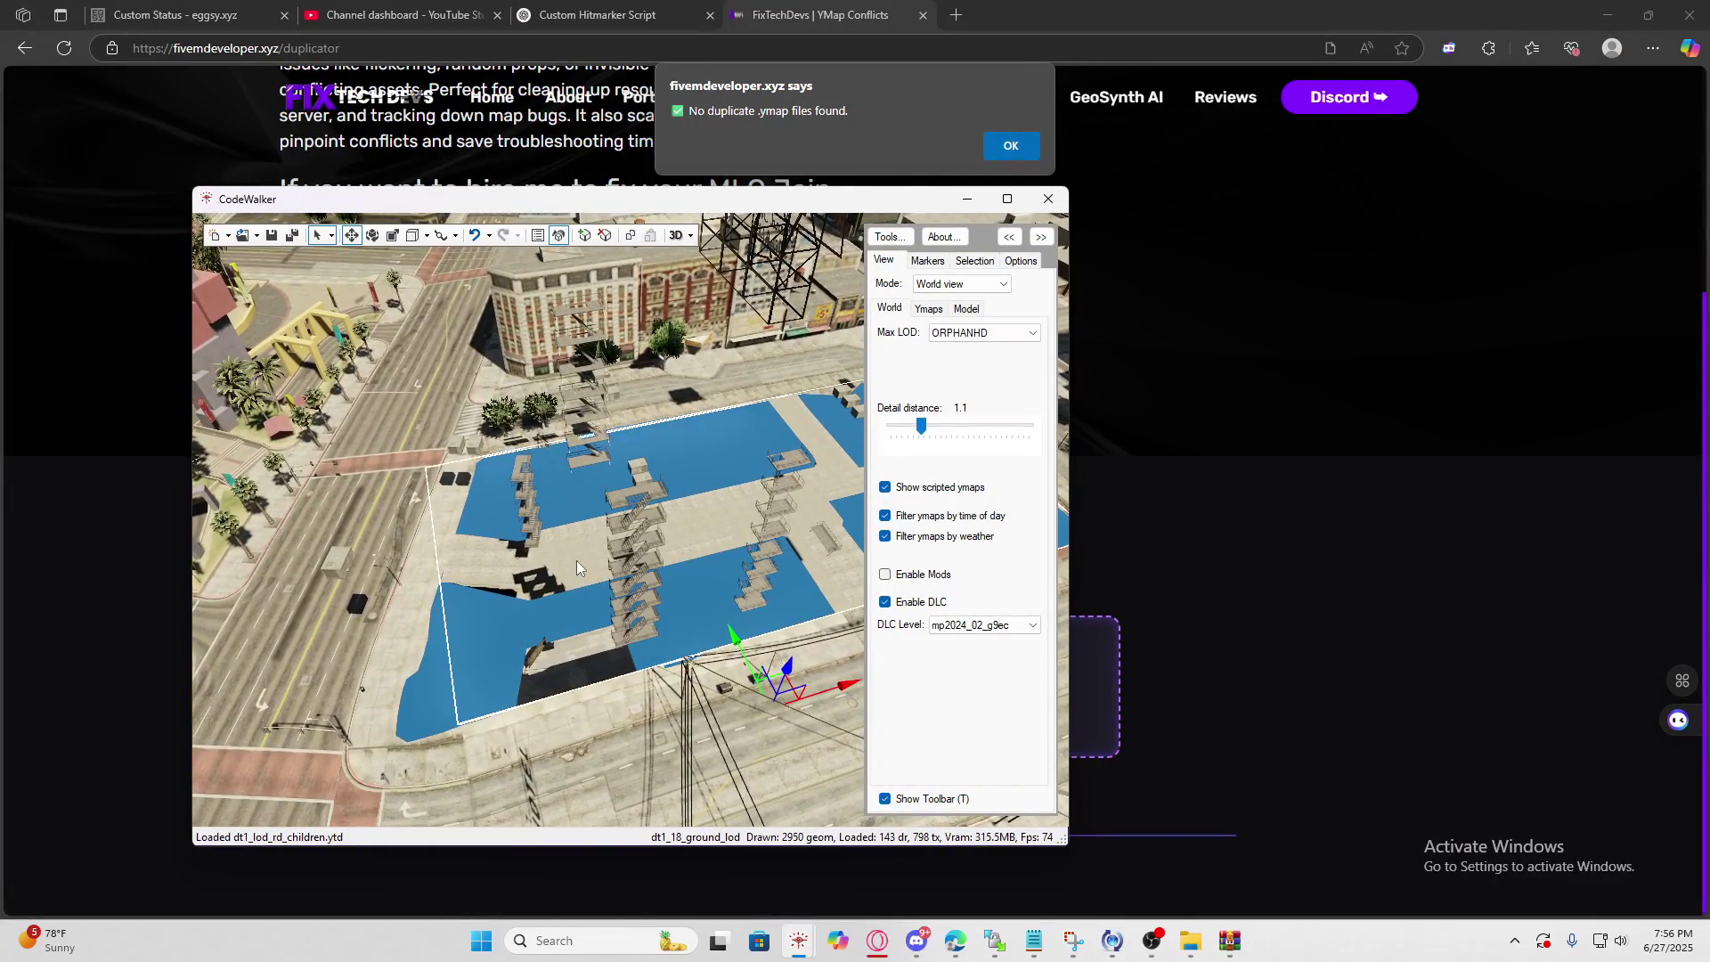
pyautogui.moveTo(503, 650); pyautogui.dragTo(510, 641)
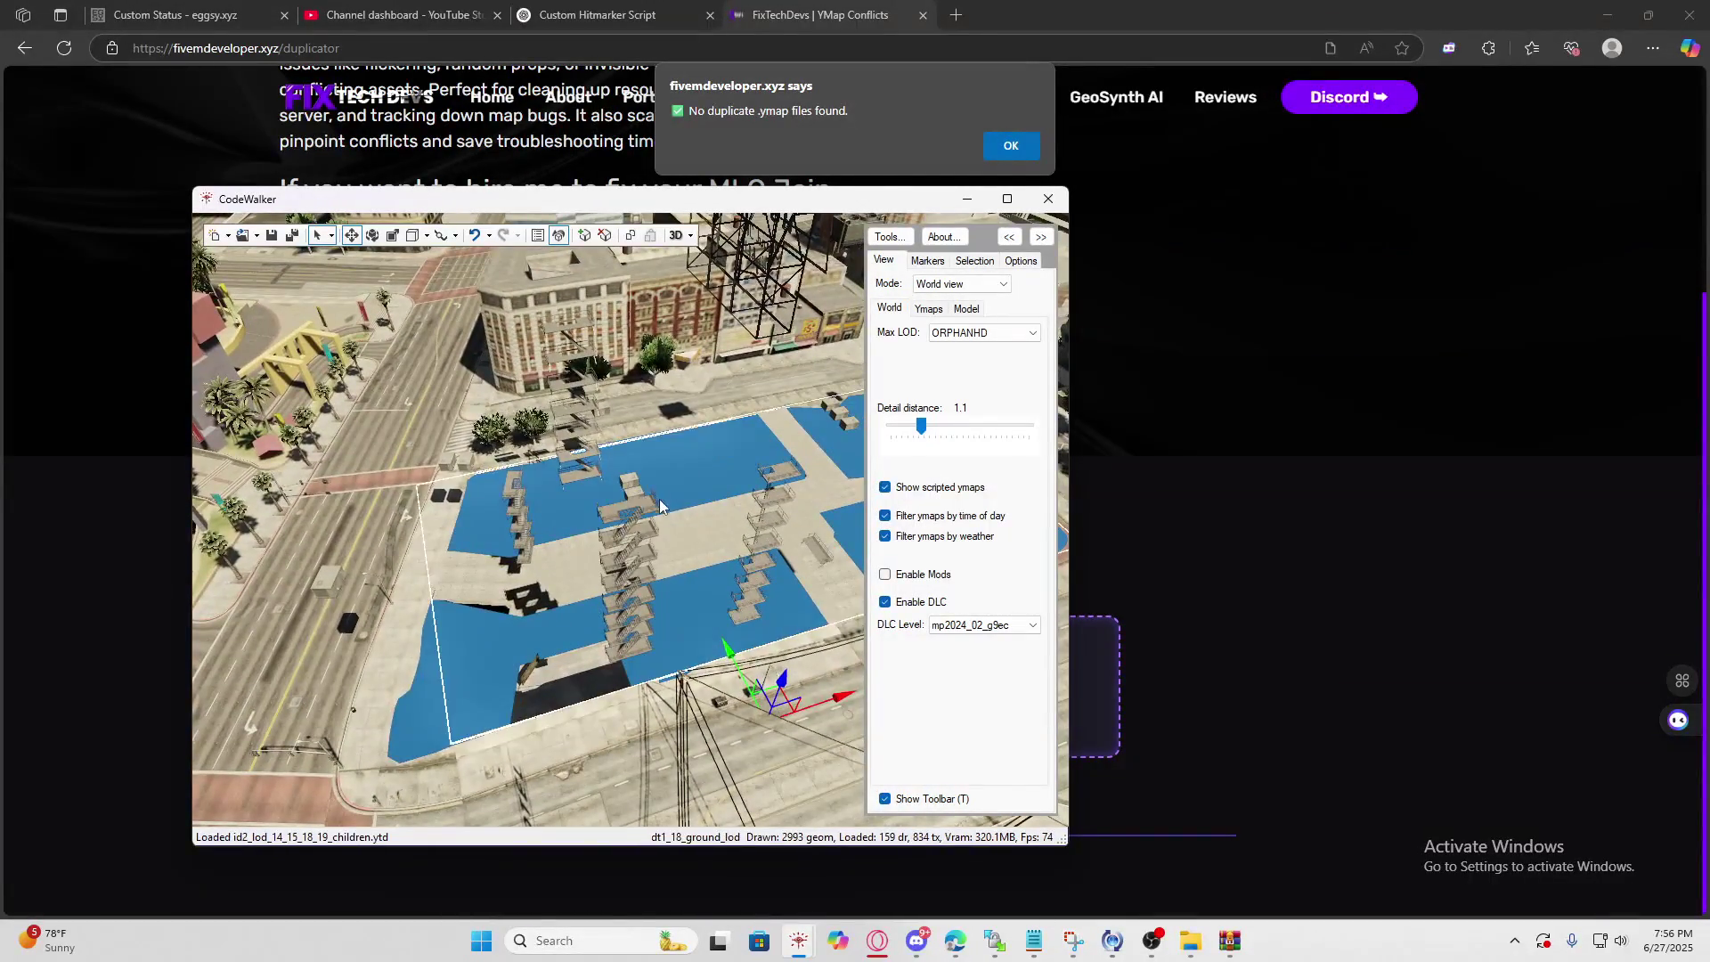
pyautogui.moveTo(697, 535); pyautogui.dragTo(685, 500)
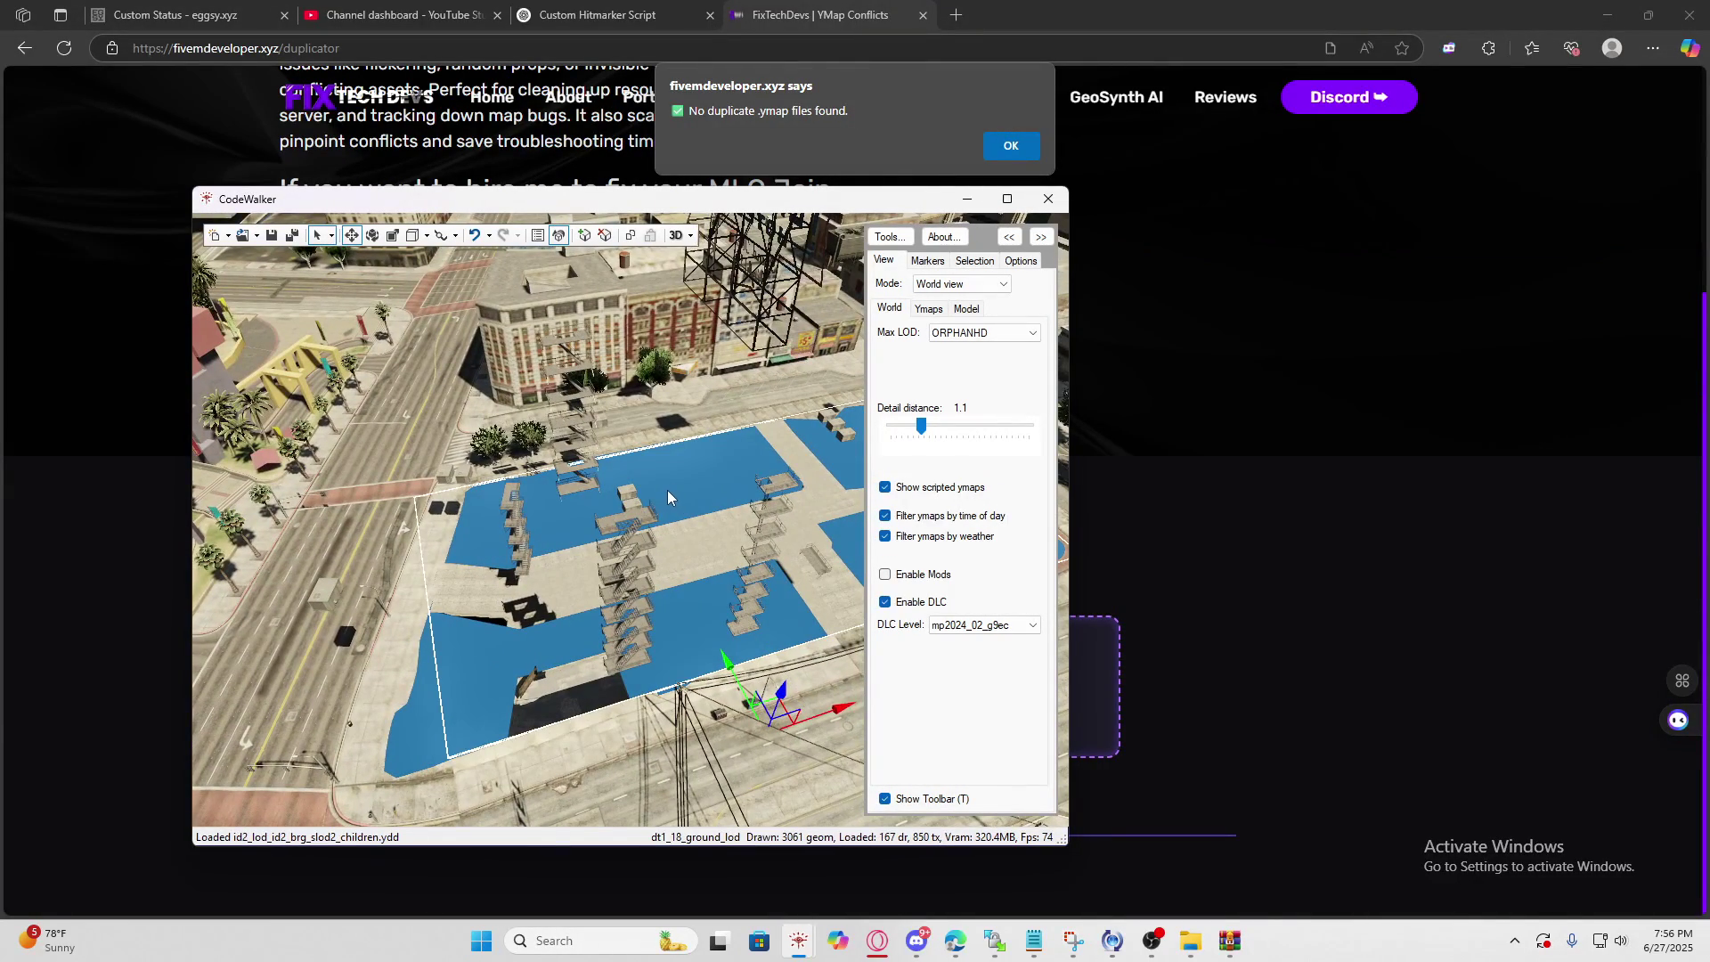
pyautogui.rightClick(670, 490)
pyautogui.moveTo(716, 489); pyautogui.dragTo(691, 708)
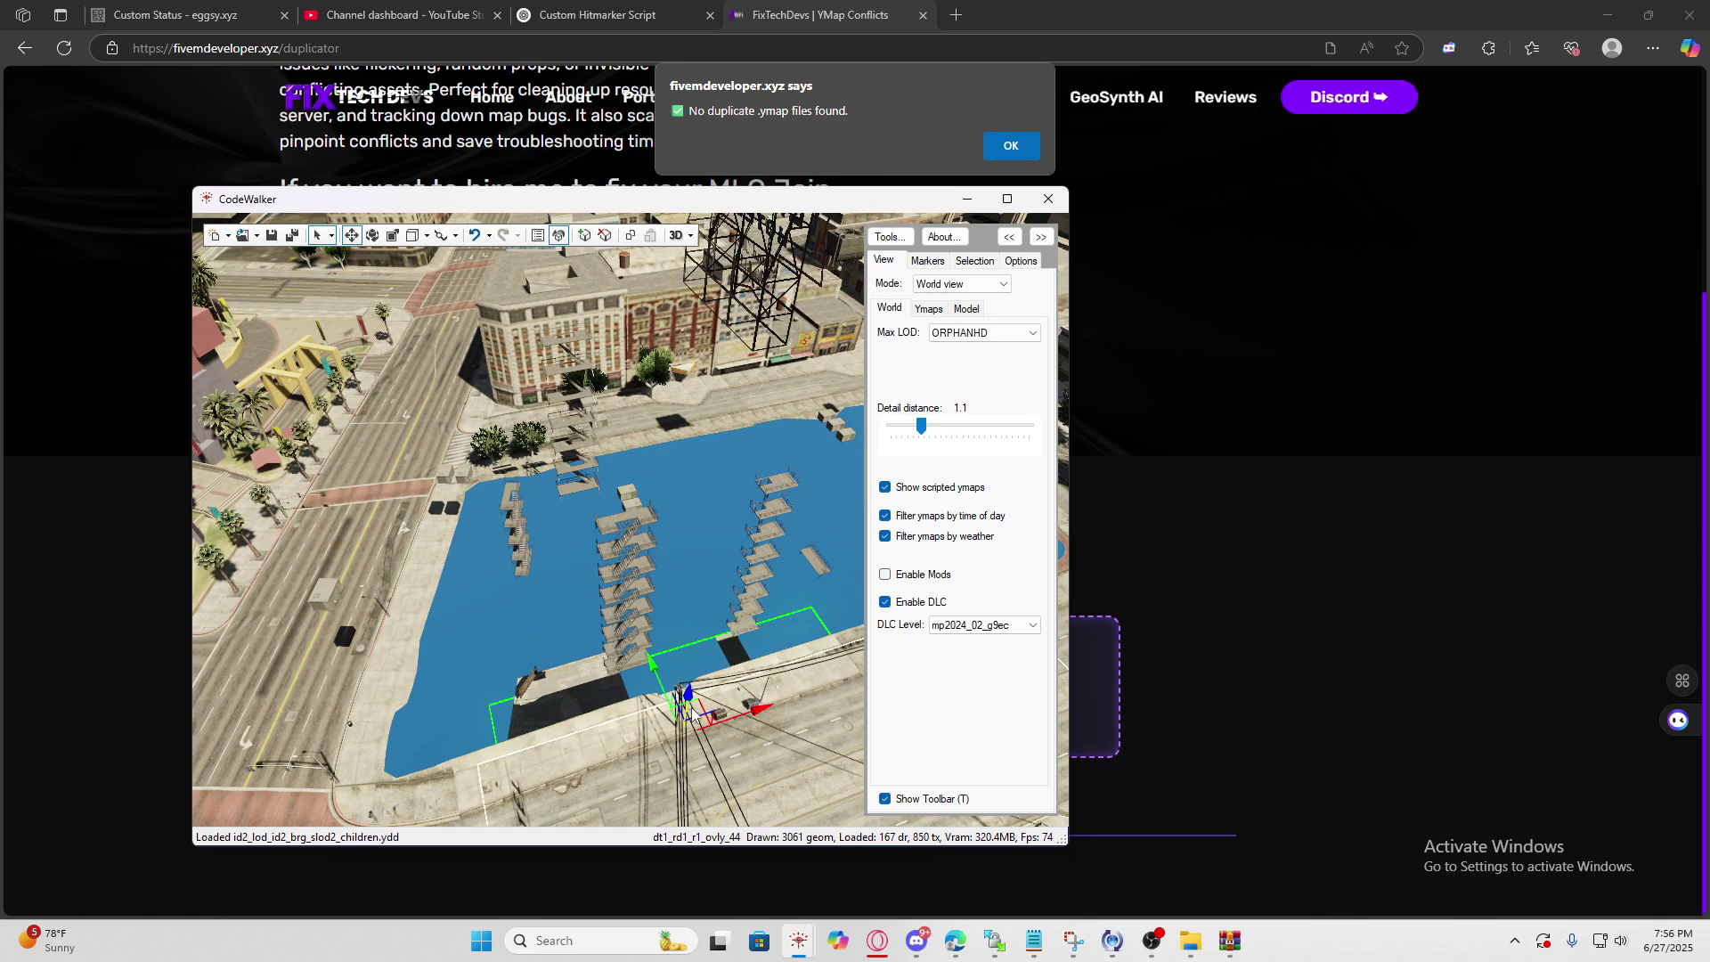
# - Delete the selected street-edge ground pieces and the upper fire escapes of the middle stack above the cleared block
pyautogui.press('Delete')
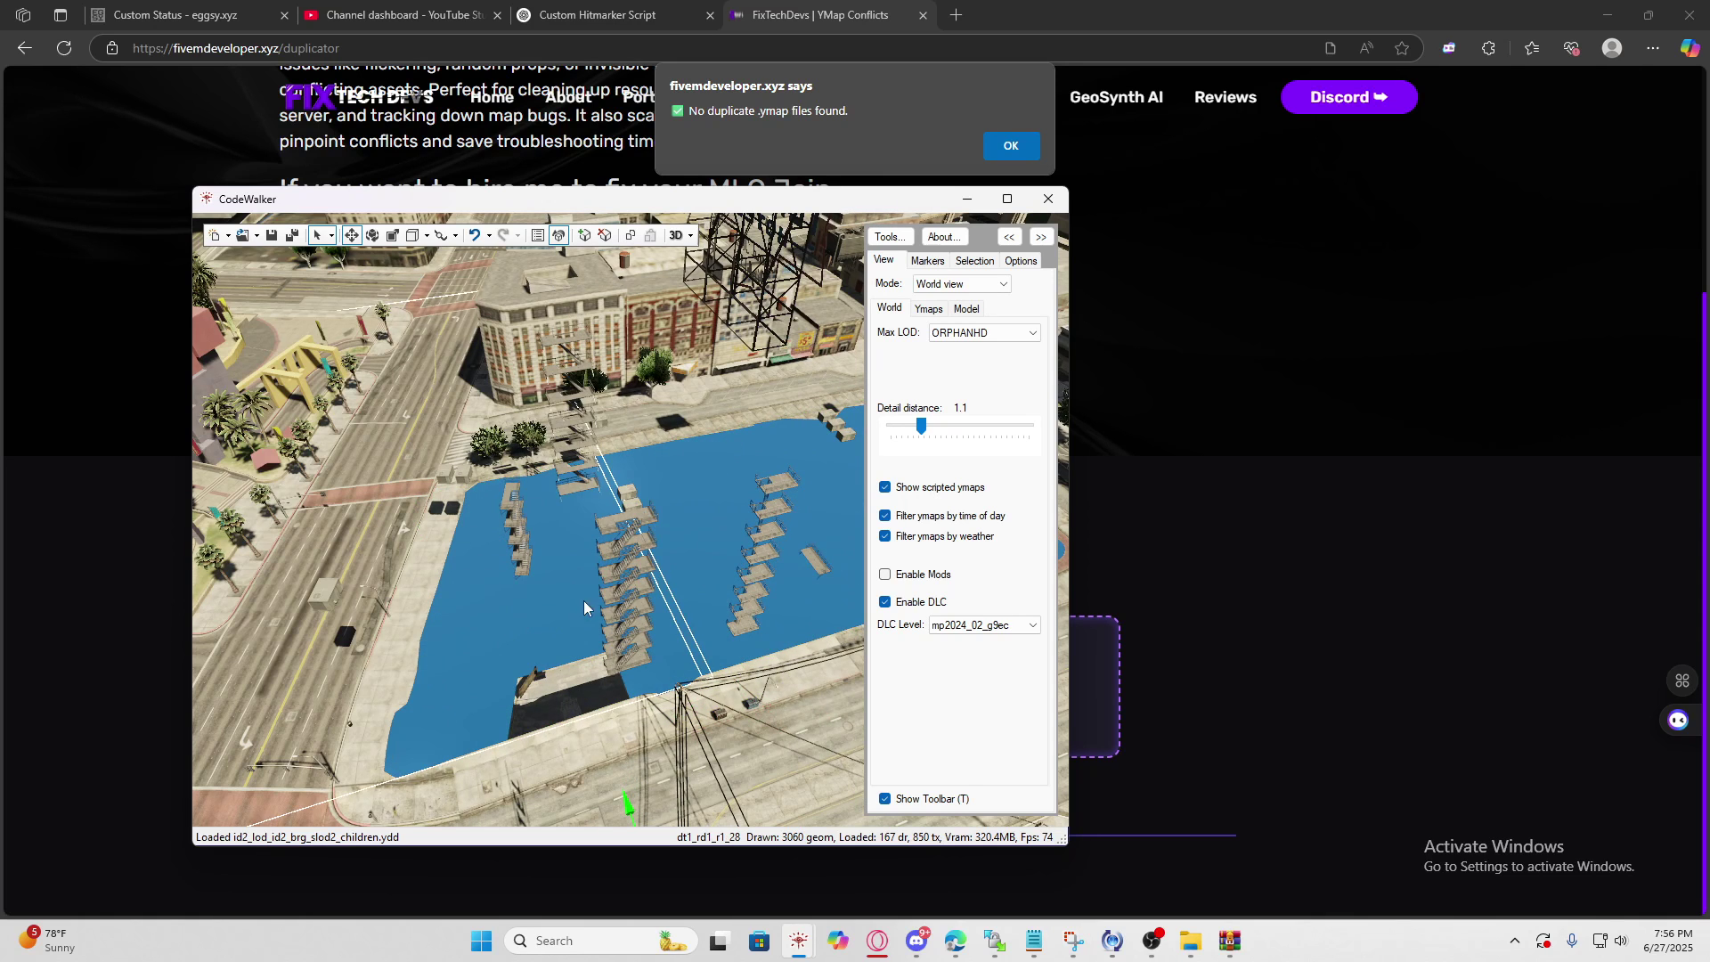
pyautogui.moveTo(520, 632); pyautogui.dragTo(563, 634)
pyautogui.press('d')
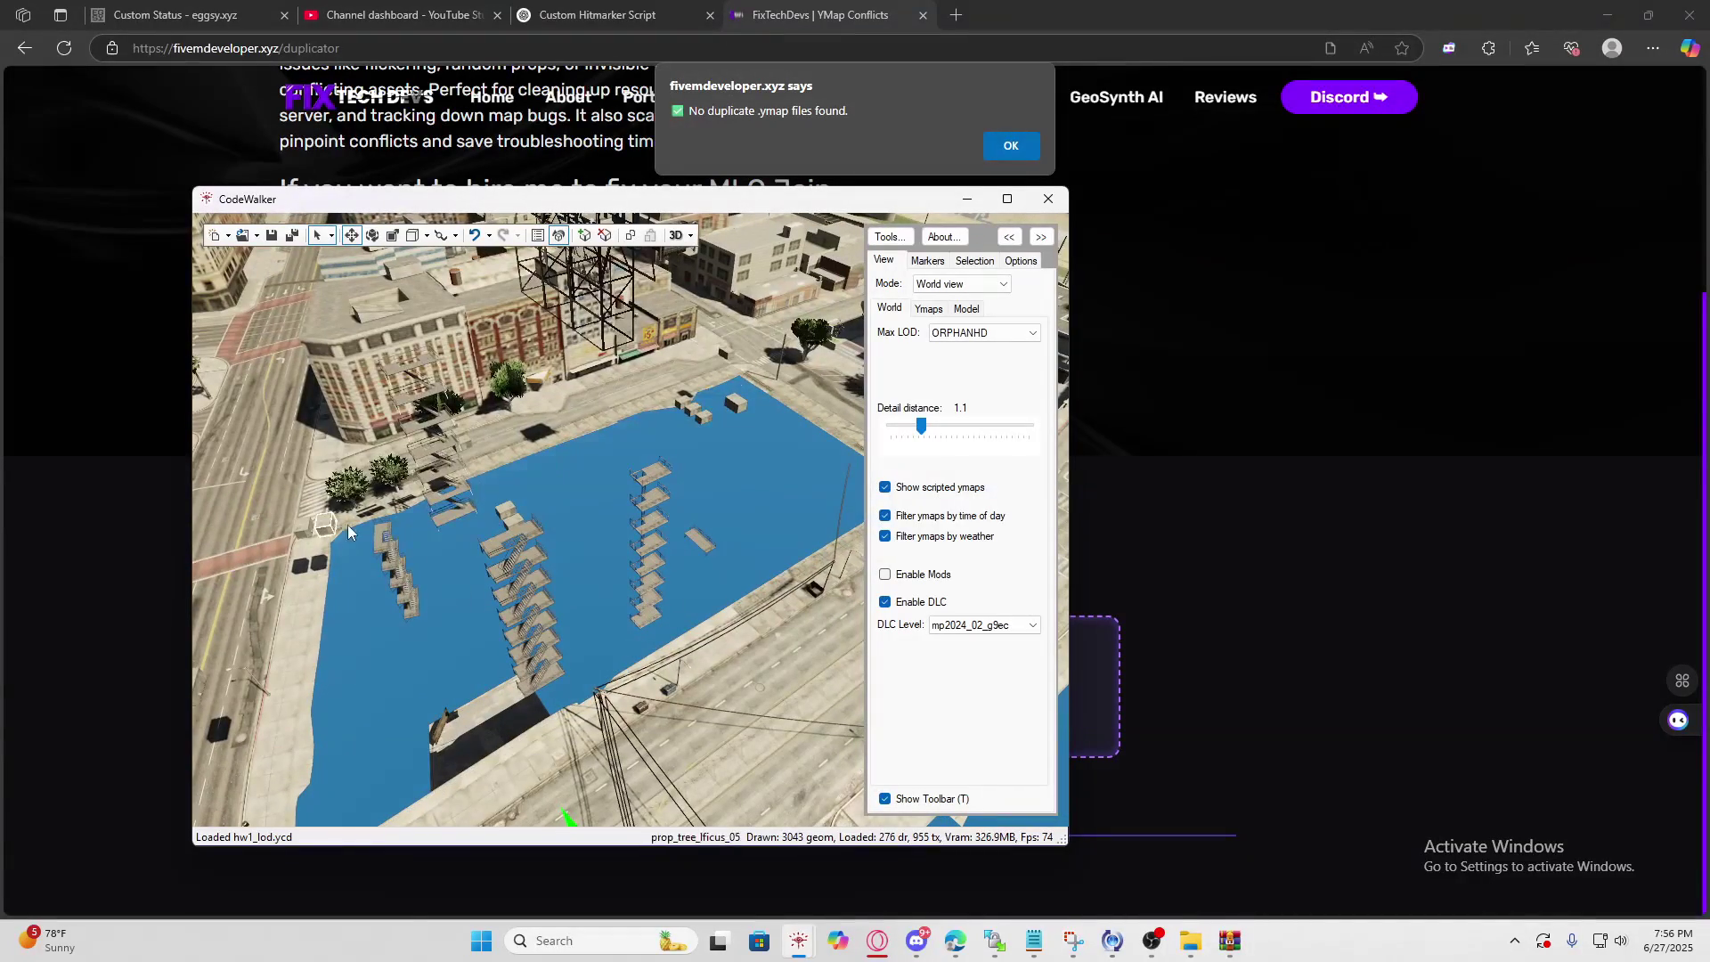
pyautogui.moveTo(436, 492); pyautogui.dragTo(409, 511)
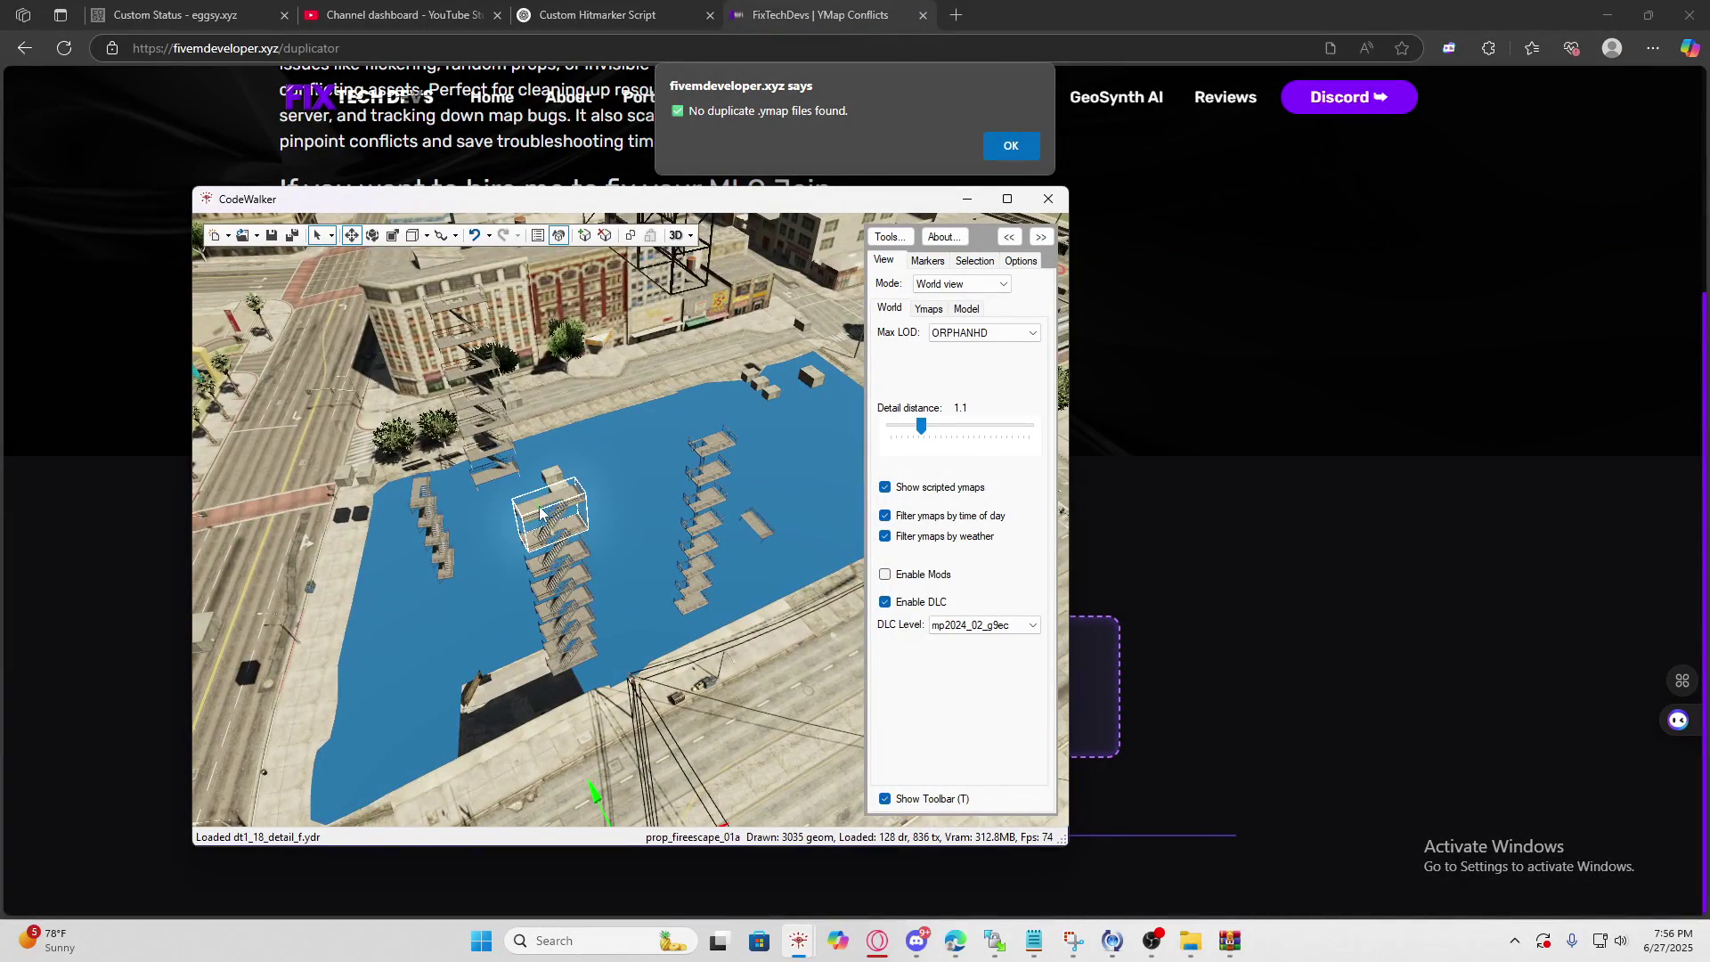
pyautogui.click(545, 557)
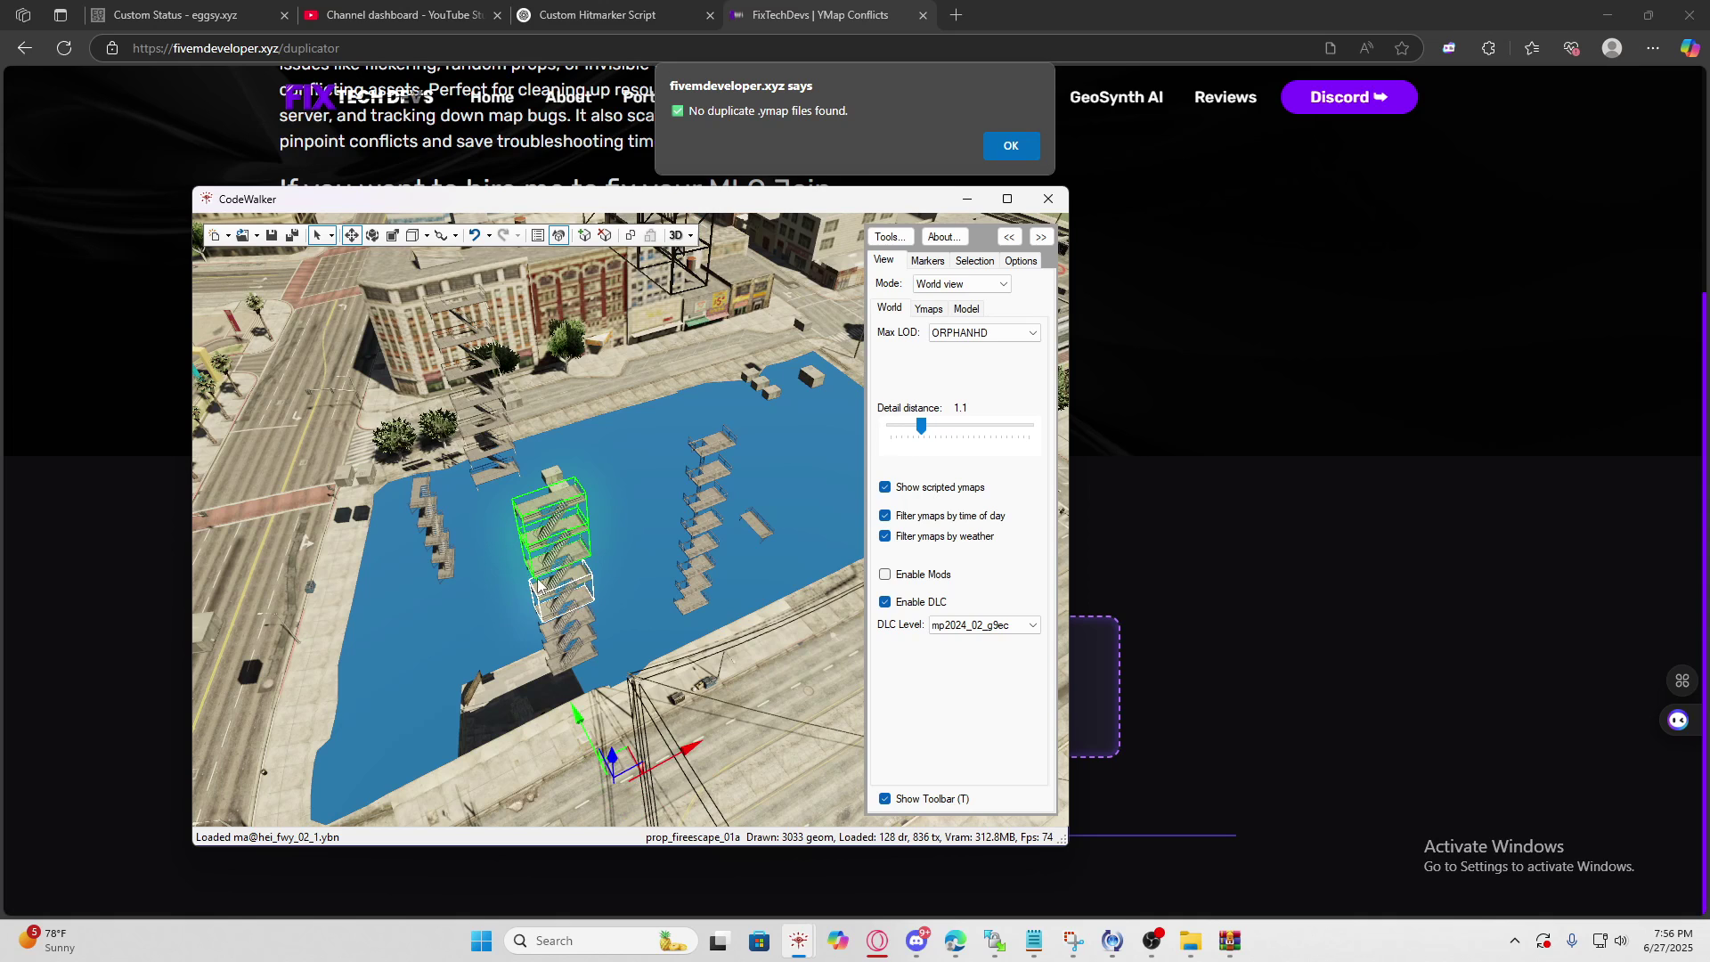
pyautogui.keyDown('ctrl'); pyautogui.rightClick(549, 618); pyautogui.keyUp('ctrl')
pyautogui.keyDown('ctrl'); pyautogui.rightClick(556, 629); pyautogui.keyUp('ctrl')
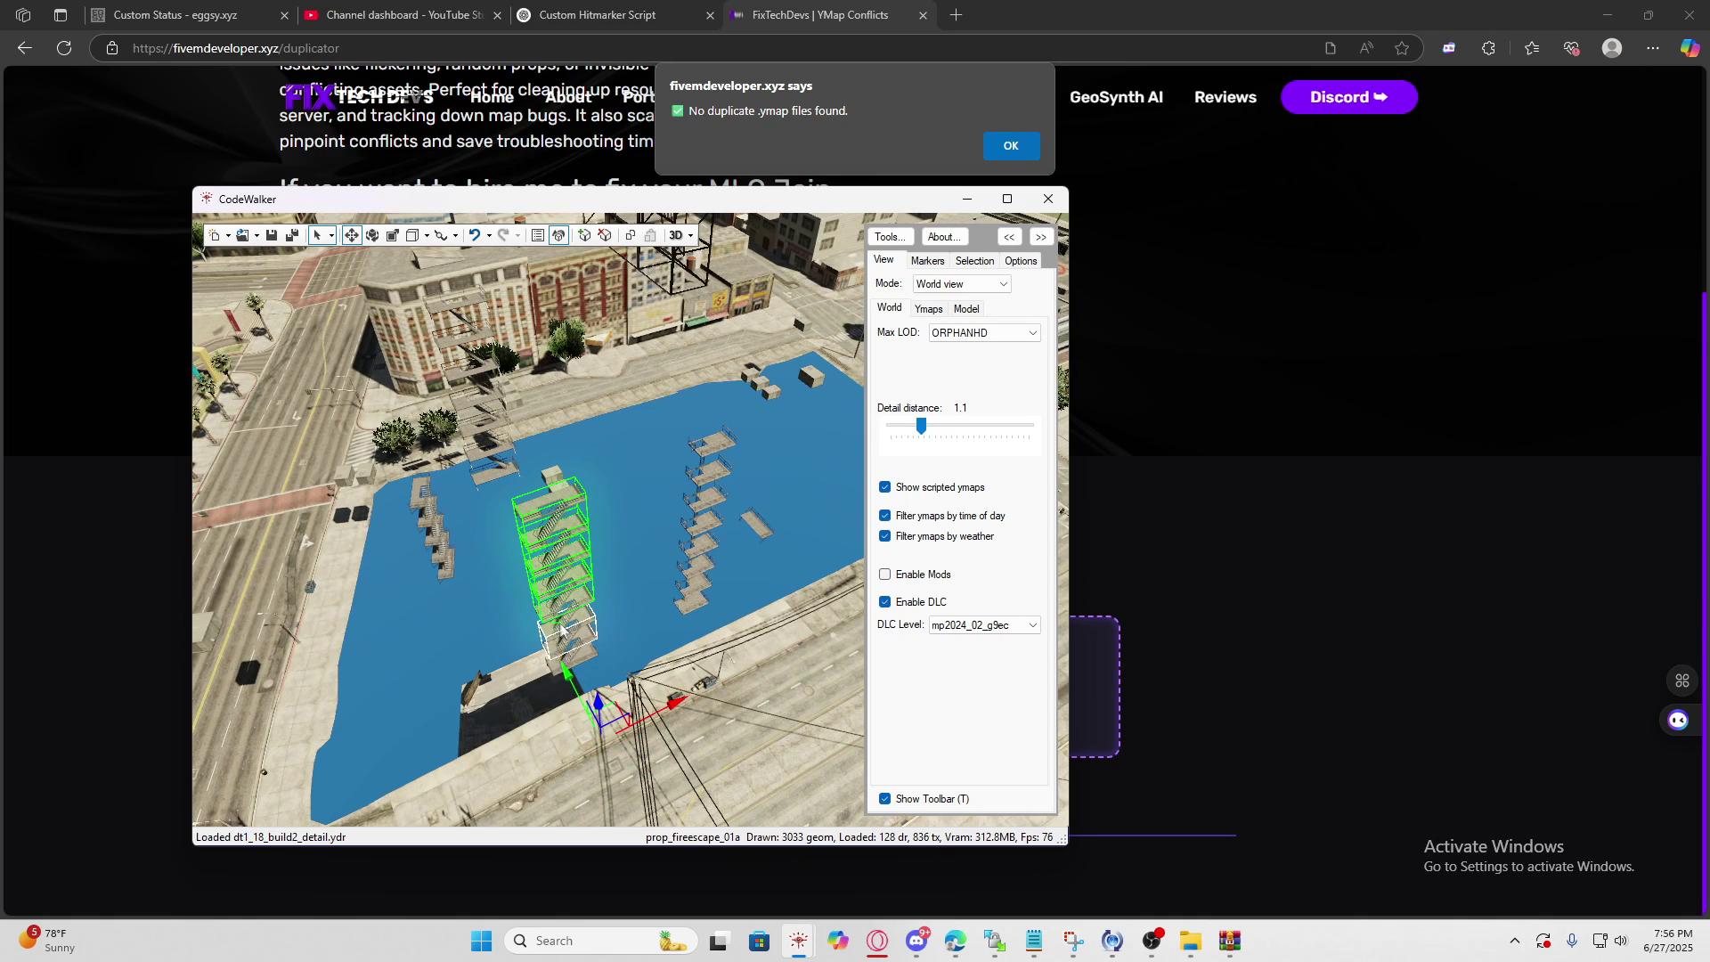
pyautogui.keyDown('ctrl'); pyautogui.rightClick(563, 647); pyautogui.keyUp('ctrl')
pyautogui.press('Delete')
# - Delete the last two fire escapes of the middle stack, the small unit above them and the nearby stack beside the intersection
pyautogui.keyDown('ctrl'); pyautogui.rightClick(568, 615); pyautogui.keyUp('ctrl')
pyautogui.keyDown('ctrl'); pyautogui.rightClick(571, 643); pyautogui.keyUp('ctrl')
pyautogui.keyDown('ctrl'); pyautogui.rightClick(559, 490); pyautogui.keyUp('ctrl')
pyautogui.keyDown('ctrl'); pyautogui.rightClick(552, 475); pyautogui.keyUp('ctrl')
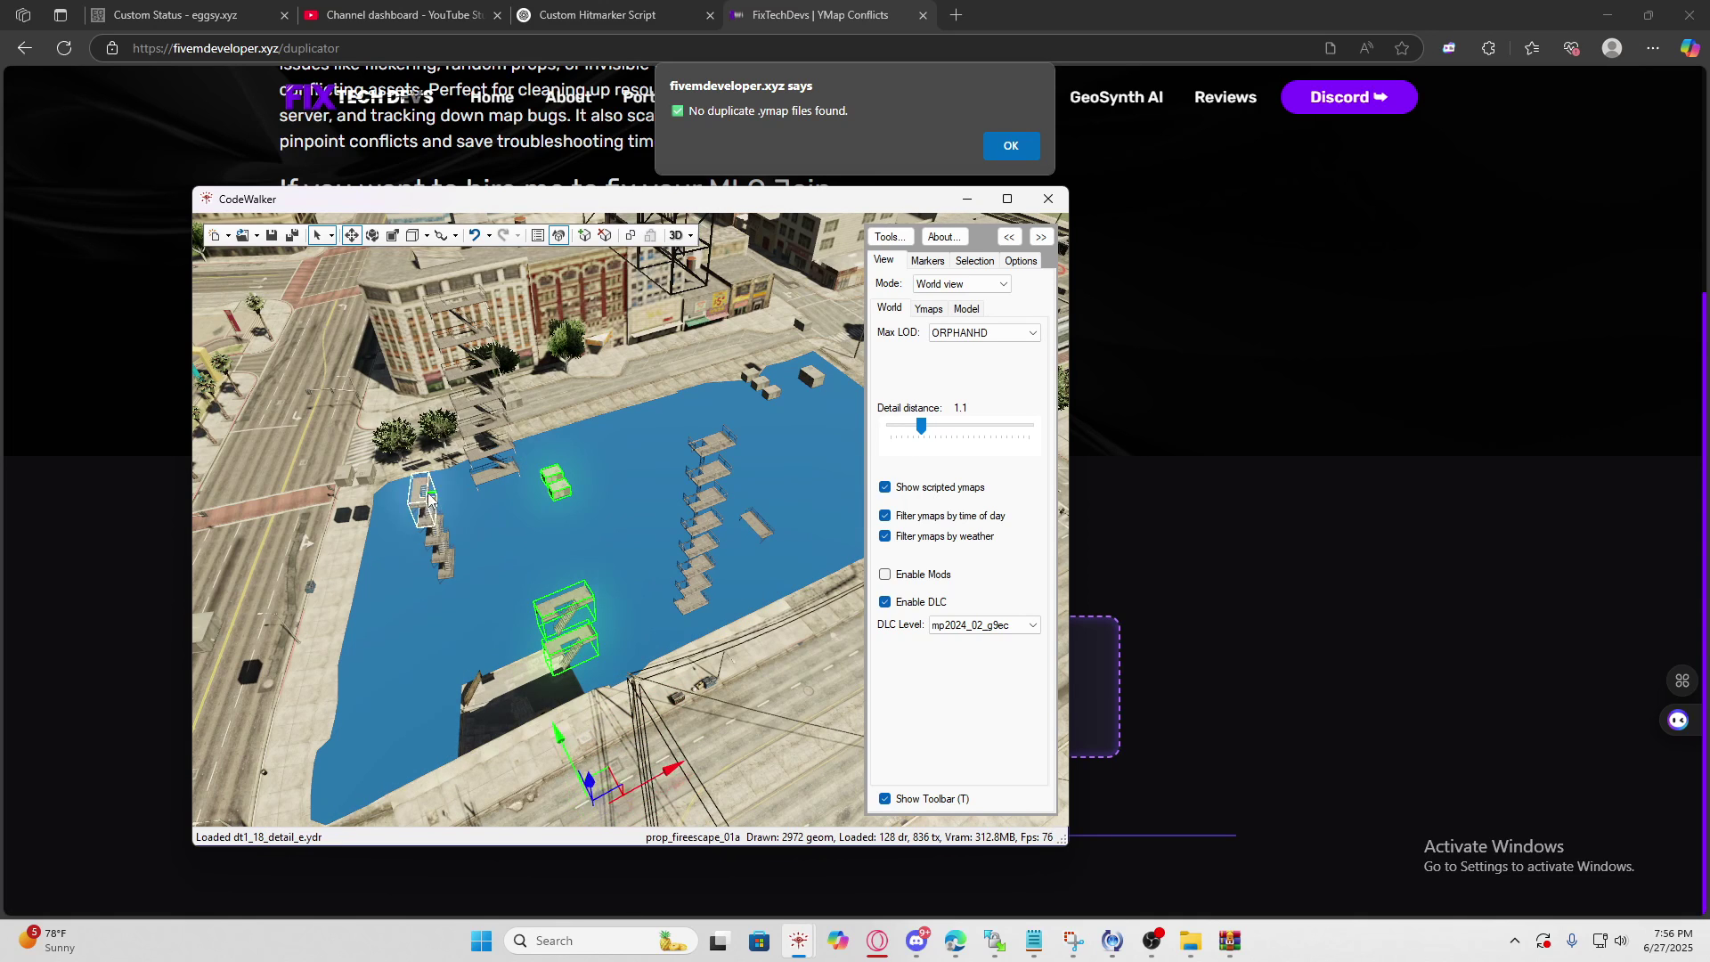
pyautogui.keyDown('ctrl'); pyautogui.rightClick(448, 570); pyautogui.keyUp('ctrl')
pyautogui.press('Delete')
# - Delete the remaining floating fire escapes along the street edge opposite the small trees
pyautogui.keyDown('ctrl'); pyautogui.rightClick(440, 558); pyautogui.keyUp('ctrl')
pyautogui.keyDown('ctrl'); pyautogui.rightClick(495, 473); pyautogui.keyUp('ctrl')
pyautogui.keyDown('ctrl'); pyautogui.rightClick(490, 444); pyautogui.keyUp('ctrl')
pyautogui.keyDown('ctrl'); pyautogui.rightClick(484, 418); pyautogui.keyUp('ctrl')
pyautogui.keyDown('ctrl'); pyautogui.rightClick(470, 370); pyautogui.keyUp('ctrl')
pyautogui.press('Delete')
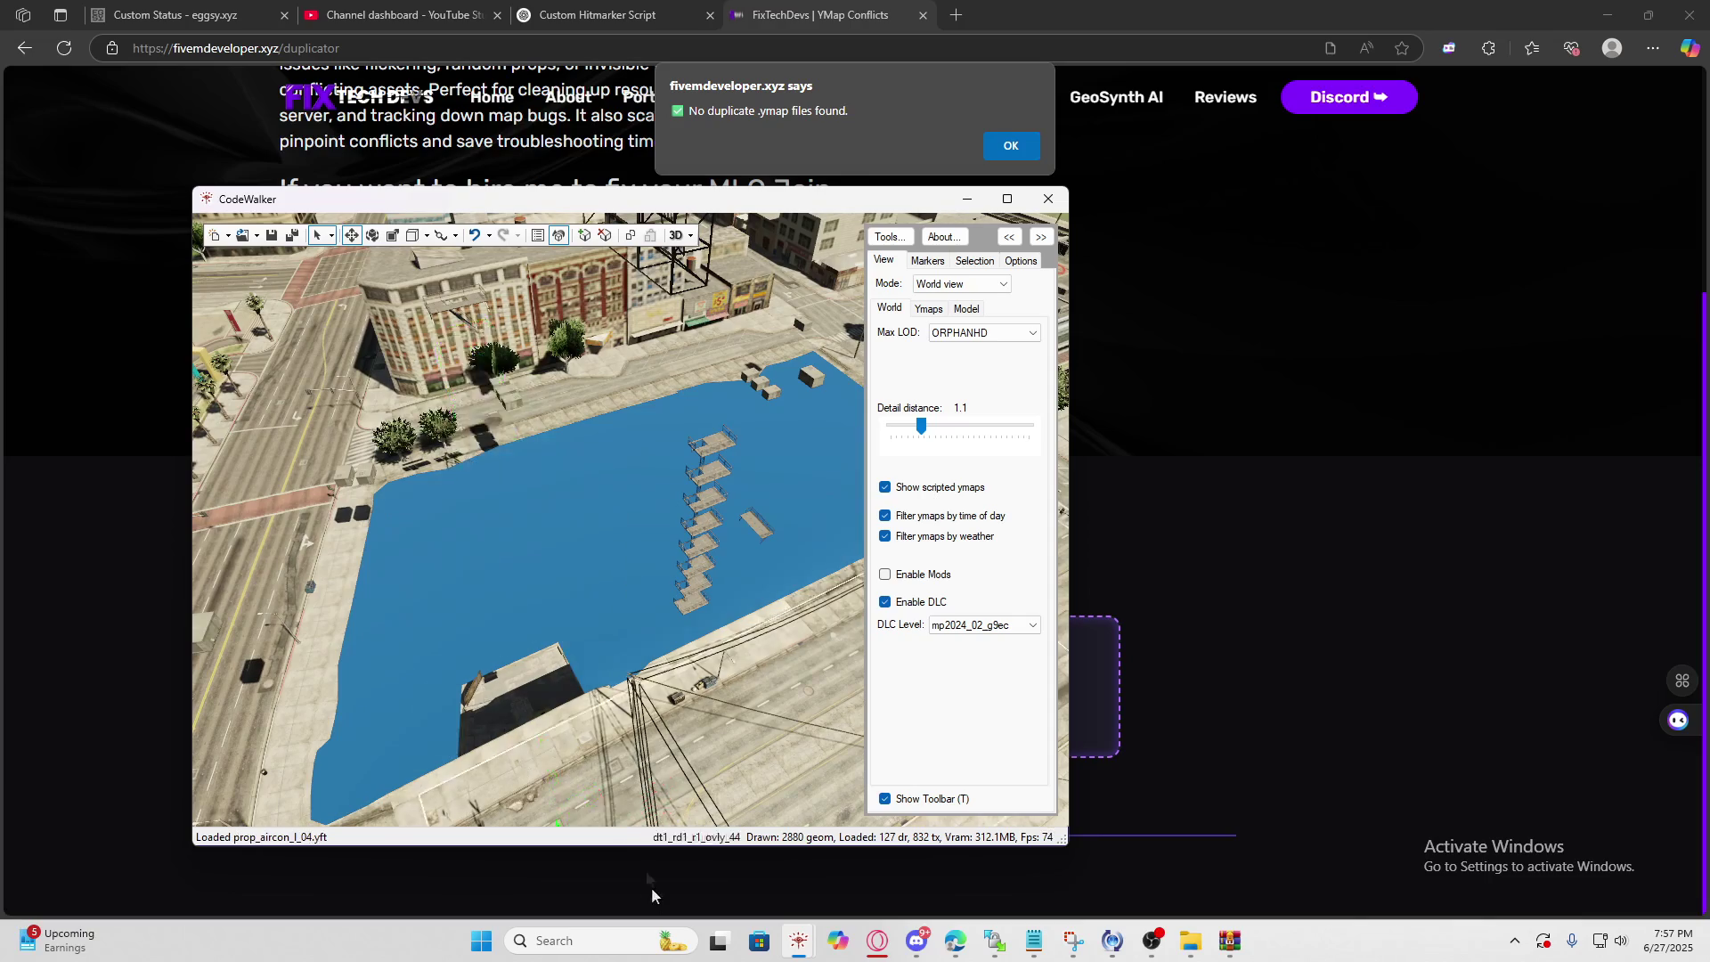
# - Delete the remaining fire escape stack and the loose rooftop props at the far end of the cleared block
pyautogui.moveTo(655, 895); pyautogui.dragTo(677, 864)
pyautogui.keyDown('ctrl'); pyautogui.rightClick(514, 468); pyautogui.keyUp('ctrl')
pyautogui.keyDown('ctrl'); pyautogui.rightClick(526, 531); pyautogui.keyUp('ctrl')
pyautogui.keyDown('ctrl'); pyautogui.rightClick(536, 592); pyautogui.keyUp('ctrl')
pyautogui.keyDown('ctrl'); pyautogui.rightClick(547, 659); pyautogui.keyUp('ctrl')
pyautogui.moveTo(579, 659); pyautogui.dragTo(606, 682)
pyautogui.keyDown('ctrl'); pyautogui.rightClick(671, 542); pyautogui.keyUp('ctrl')
pyautogui.moveTo(637, 541); pyautogui.dragTo(429, 689)
pyautogui.keyDown('ctrl'); pyautogui.rightClick(659, 490); pyautogui.keyUp('ctrl')
pyautogui.keyDown('ctrl'); pyautogui.rightClick(695, 524); pyautogui.keyUp('ctrl')
pyautogui.keyDown('ctrl'); pyautogui.rightClick(490, 431); pyautogui.keyUp('ctrl')
pyautogui.press('s')
pyautogui.press('Delete')
# - Set the selection mode to Occlusion over the cleared block
pyautogui.rightClick(700, 768)
pyautogui.press('w')
pyautogui.moveTo(448, 684); pyautogui.dragTo(585, 773)
pyautogui.rightClick(383, 572)
pyautogui.moveTo(563, 661); pyautogui.dragTo(634, 712)
pyautogui.click(508, 463)
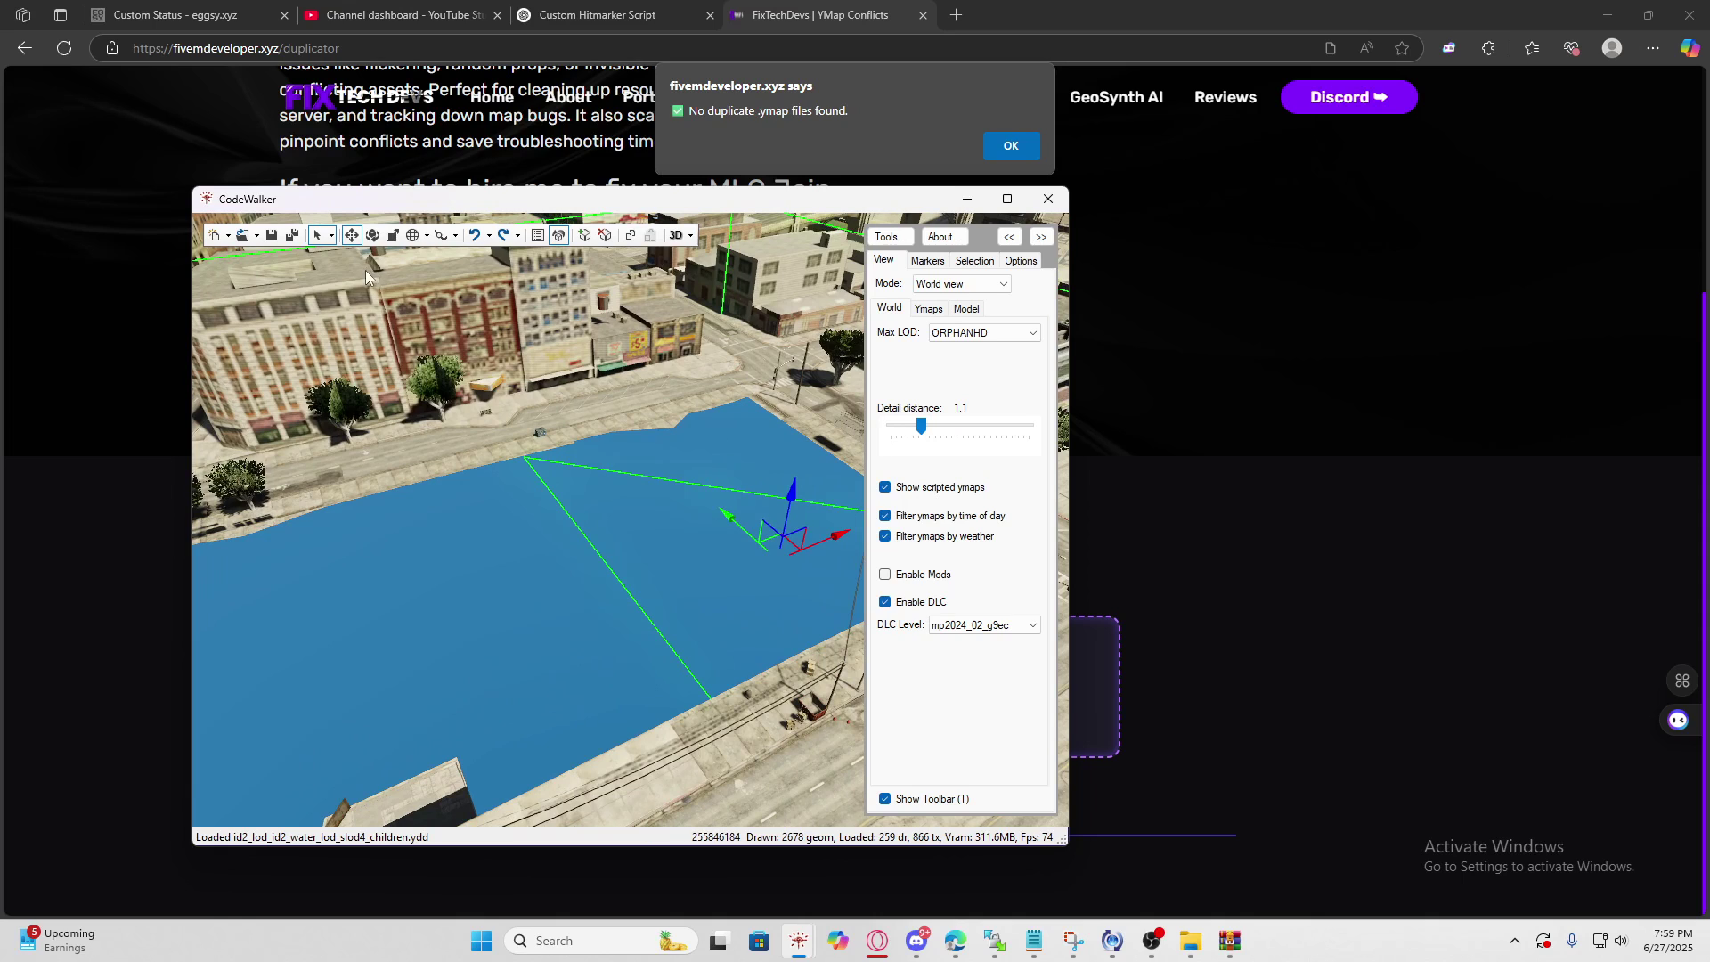
pyautogui.click(332, 237)
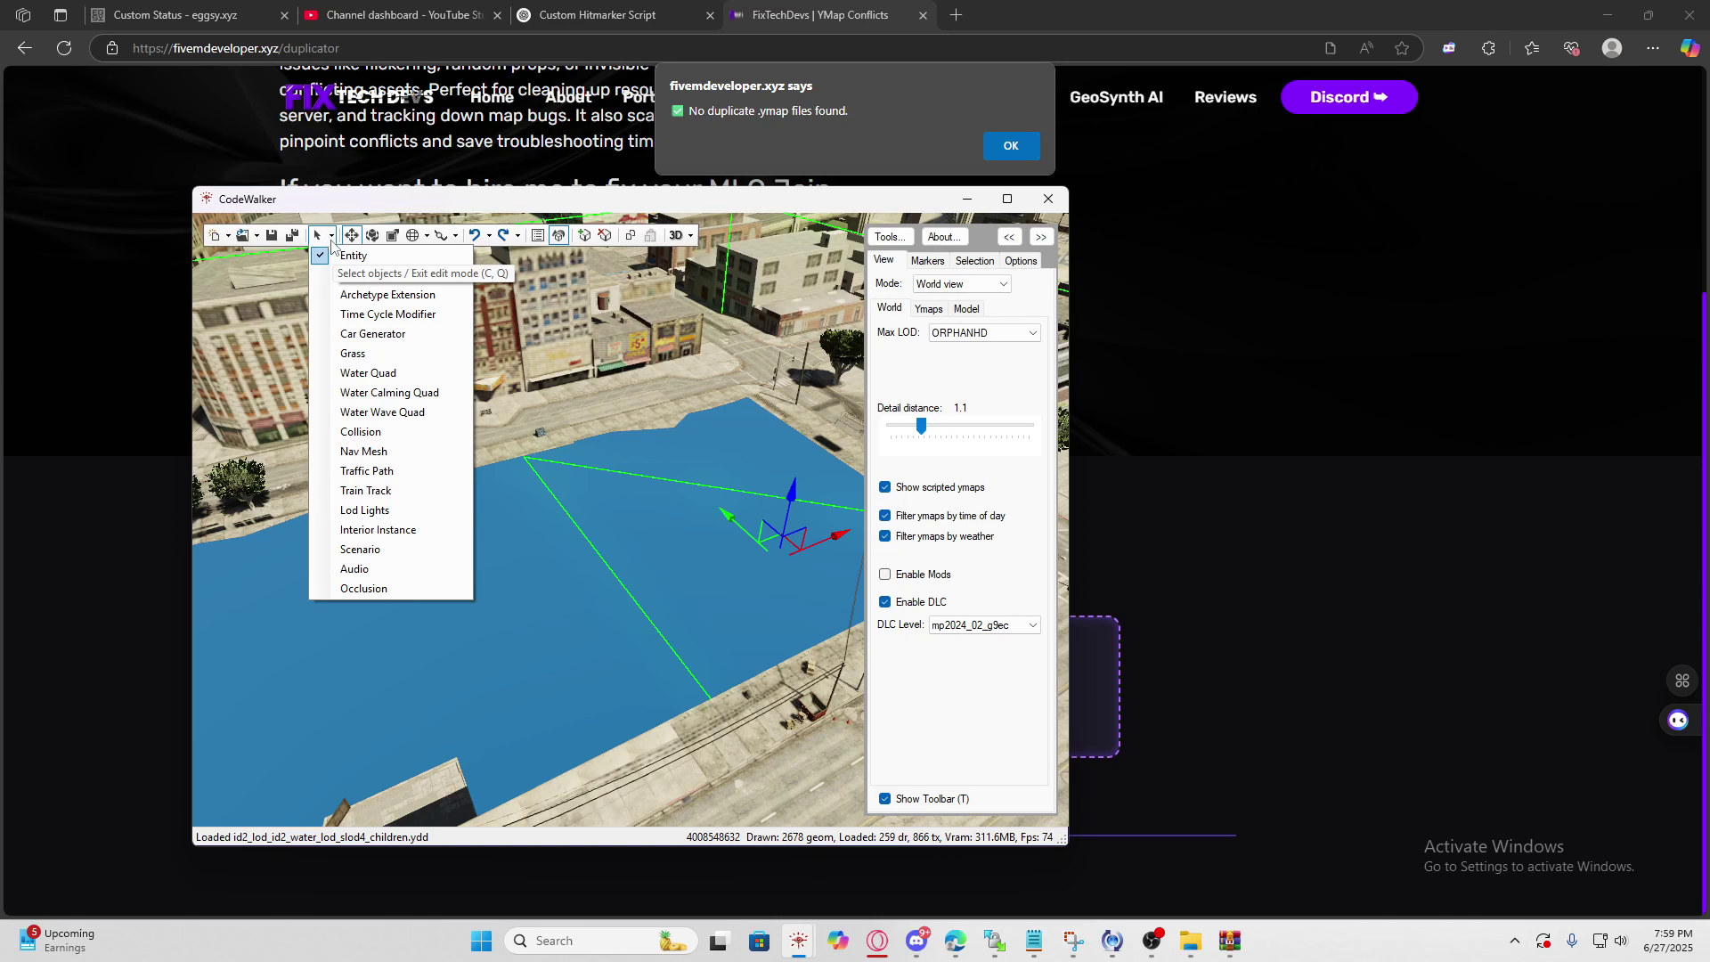
pyautogui.click(353, 595)
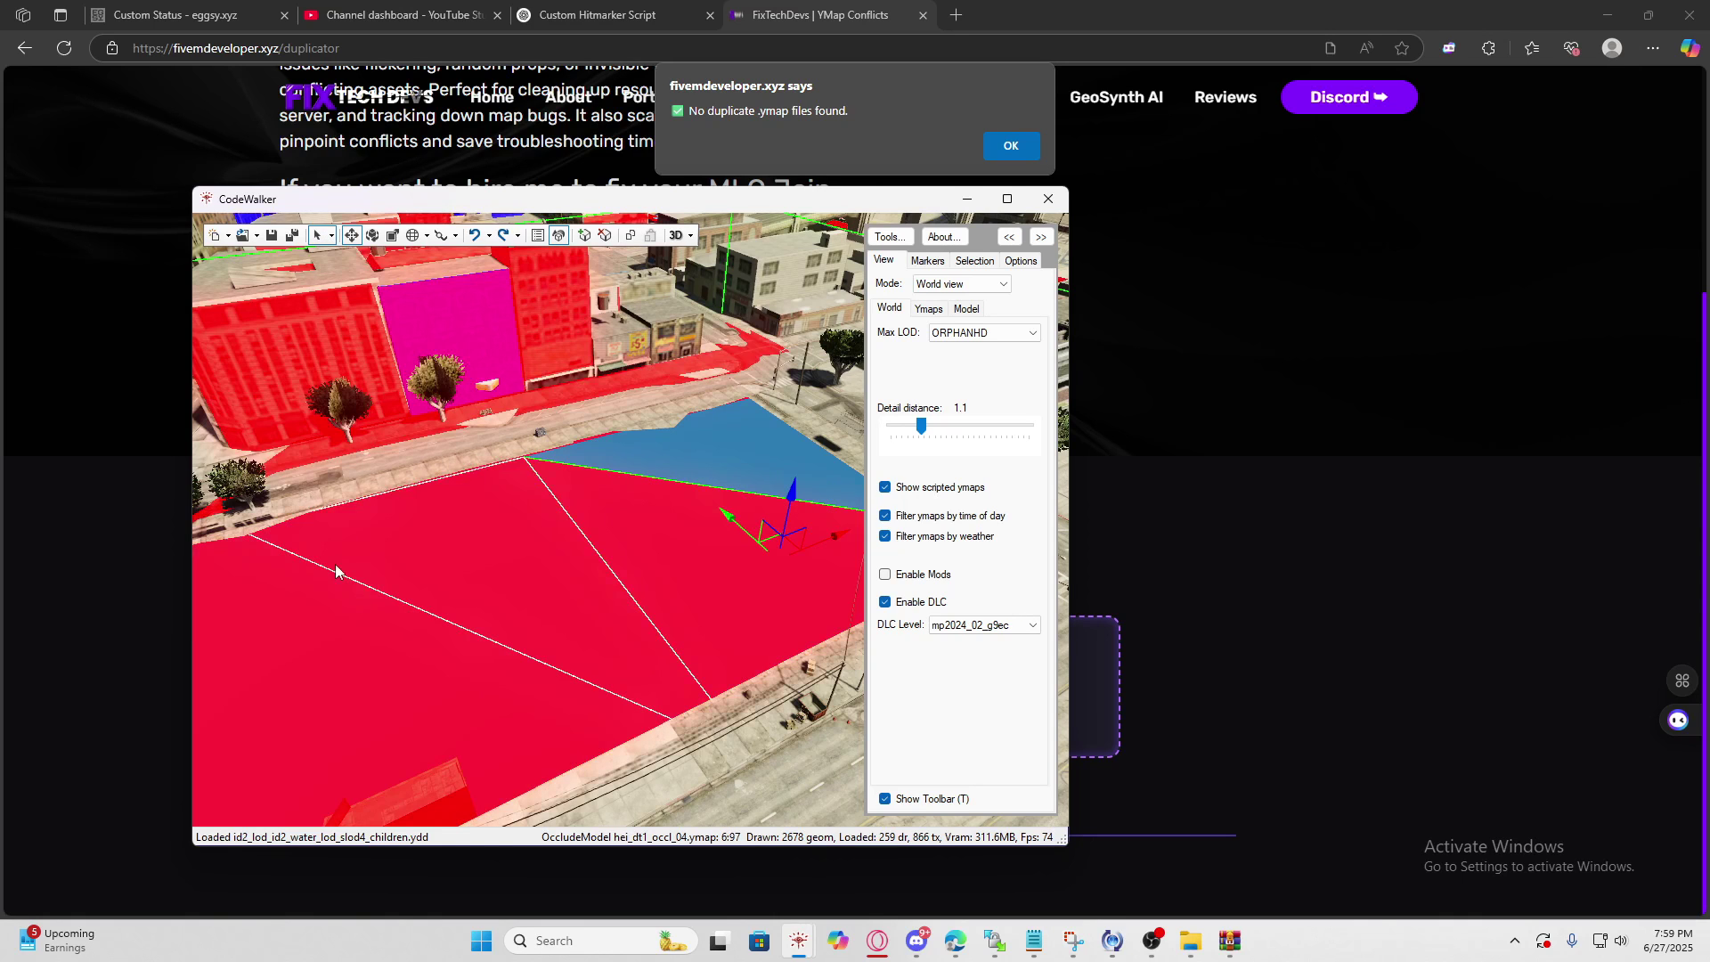
# - Select the occlusion model covering the cleared block and delete the whole model from hei_dt1_occl_04.ymap in the project window
pyautogui.moveTo(442, 554); pyautogui.dragTo(362, 567)
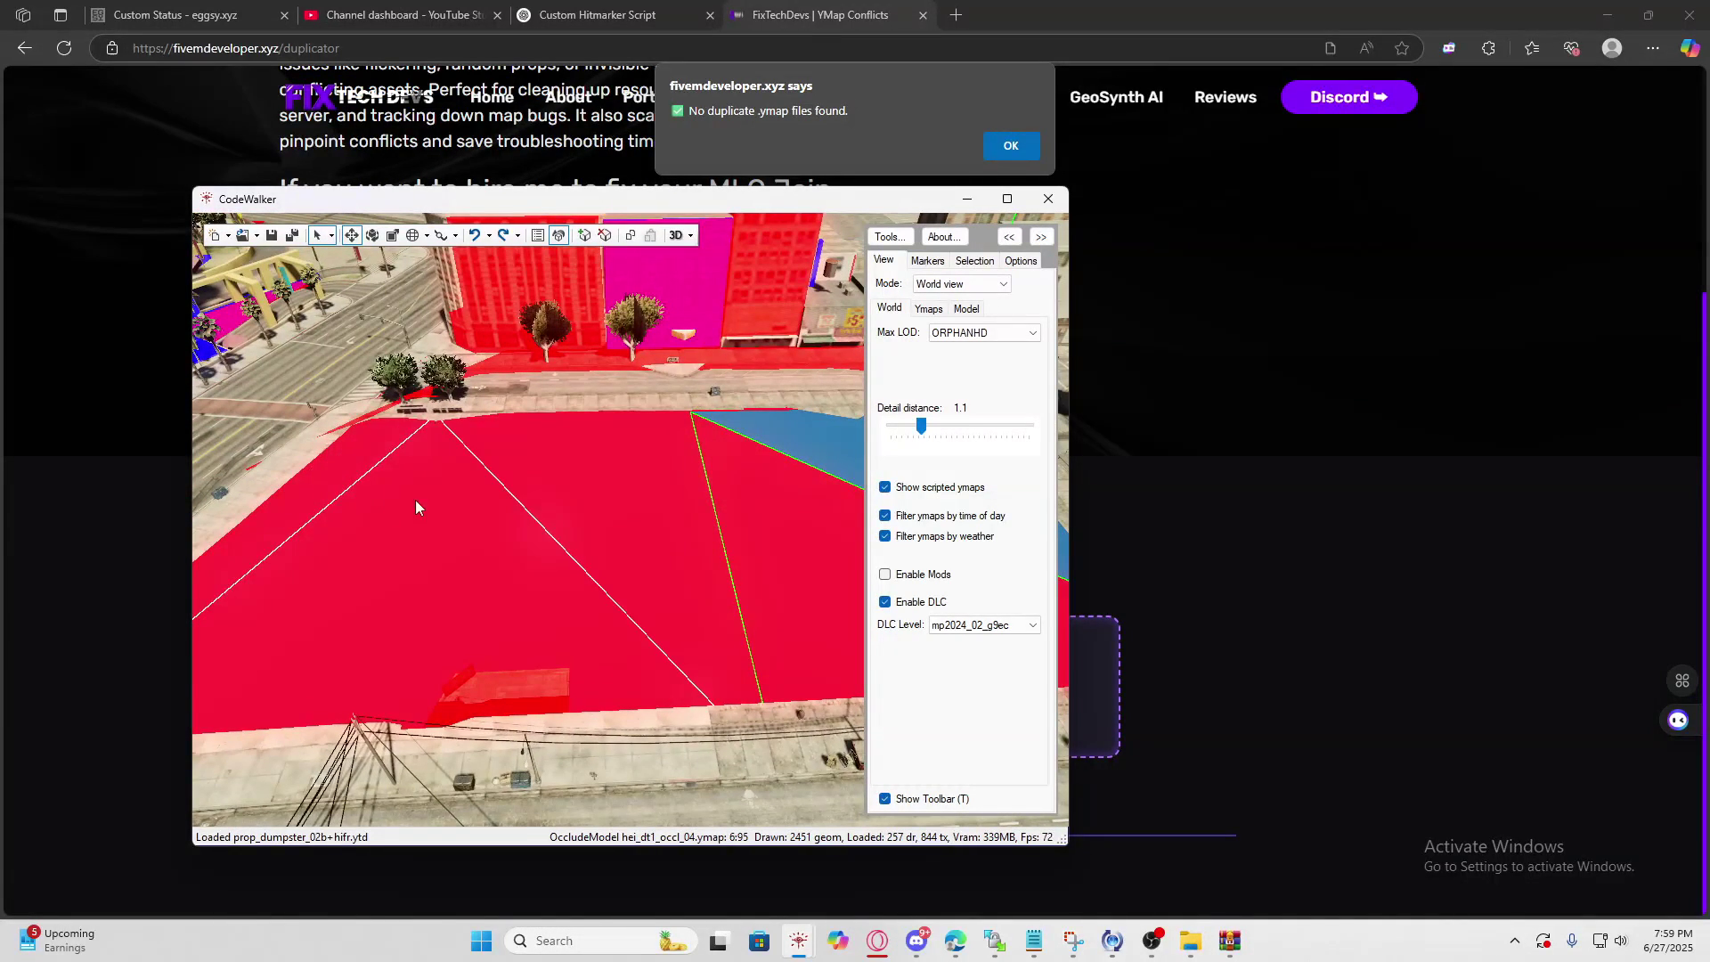
pyautogui.click(782, 554)
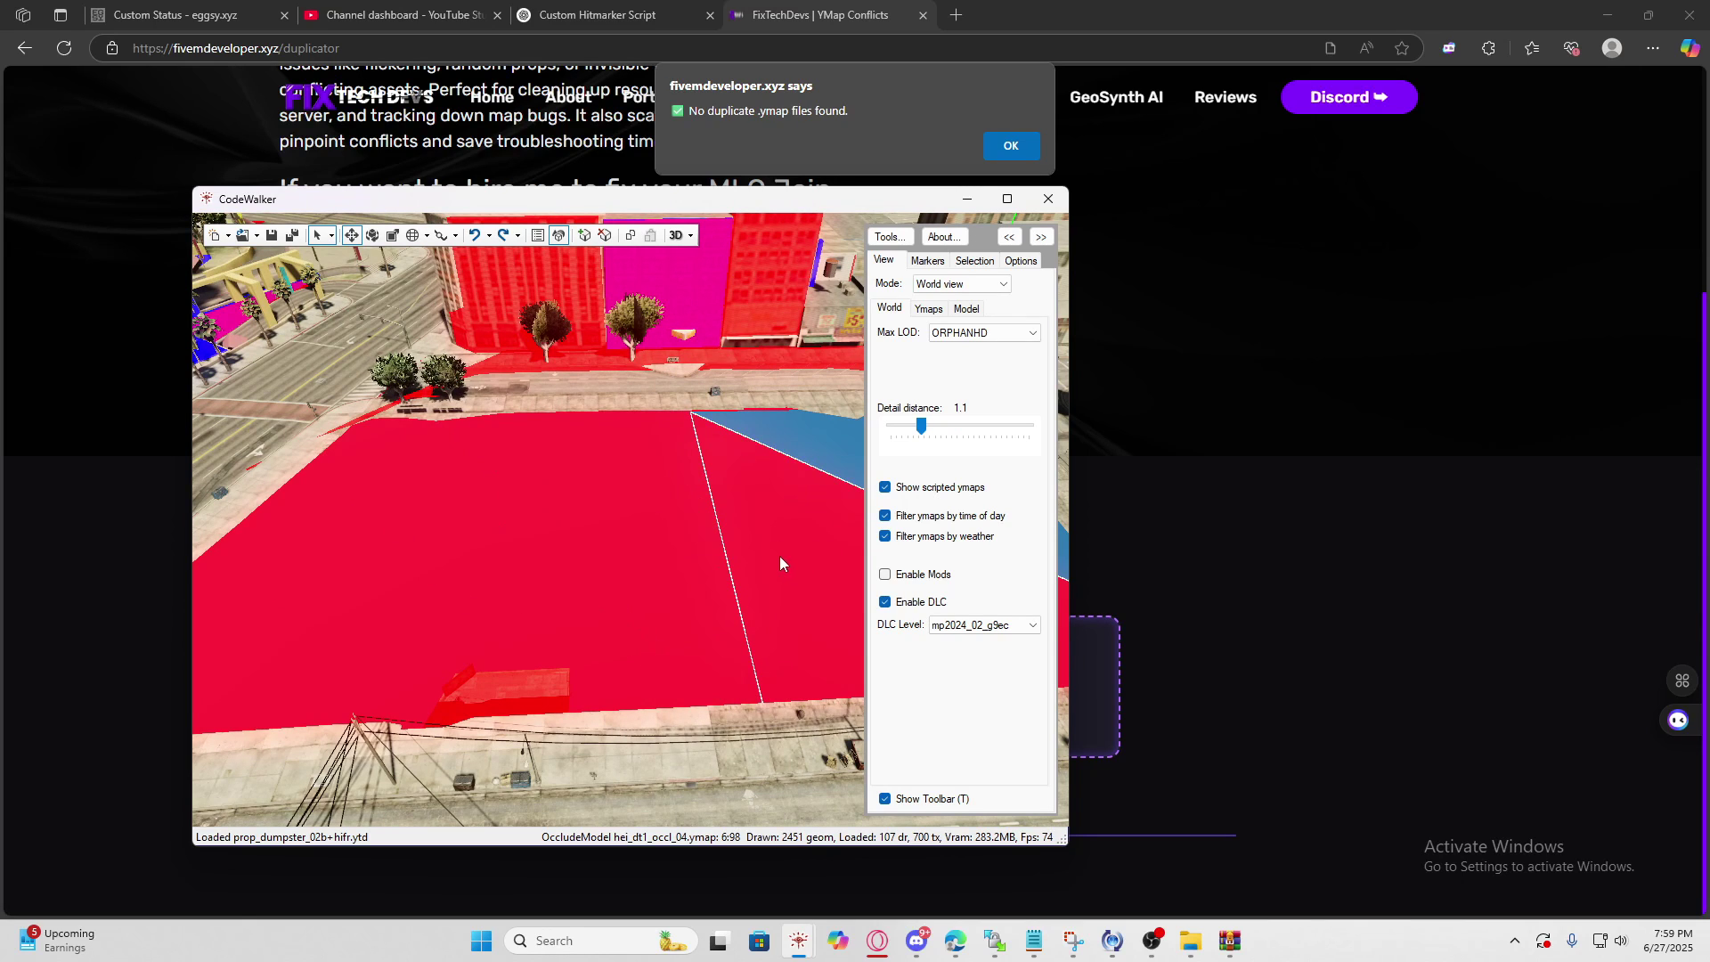
pyautogui.moveTo(798, 940)
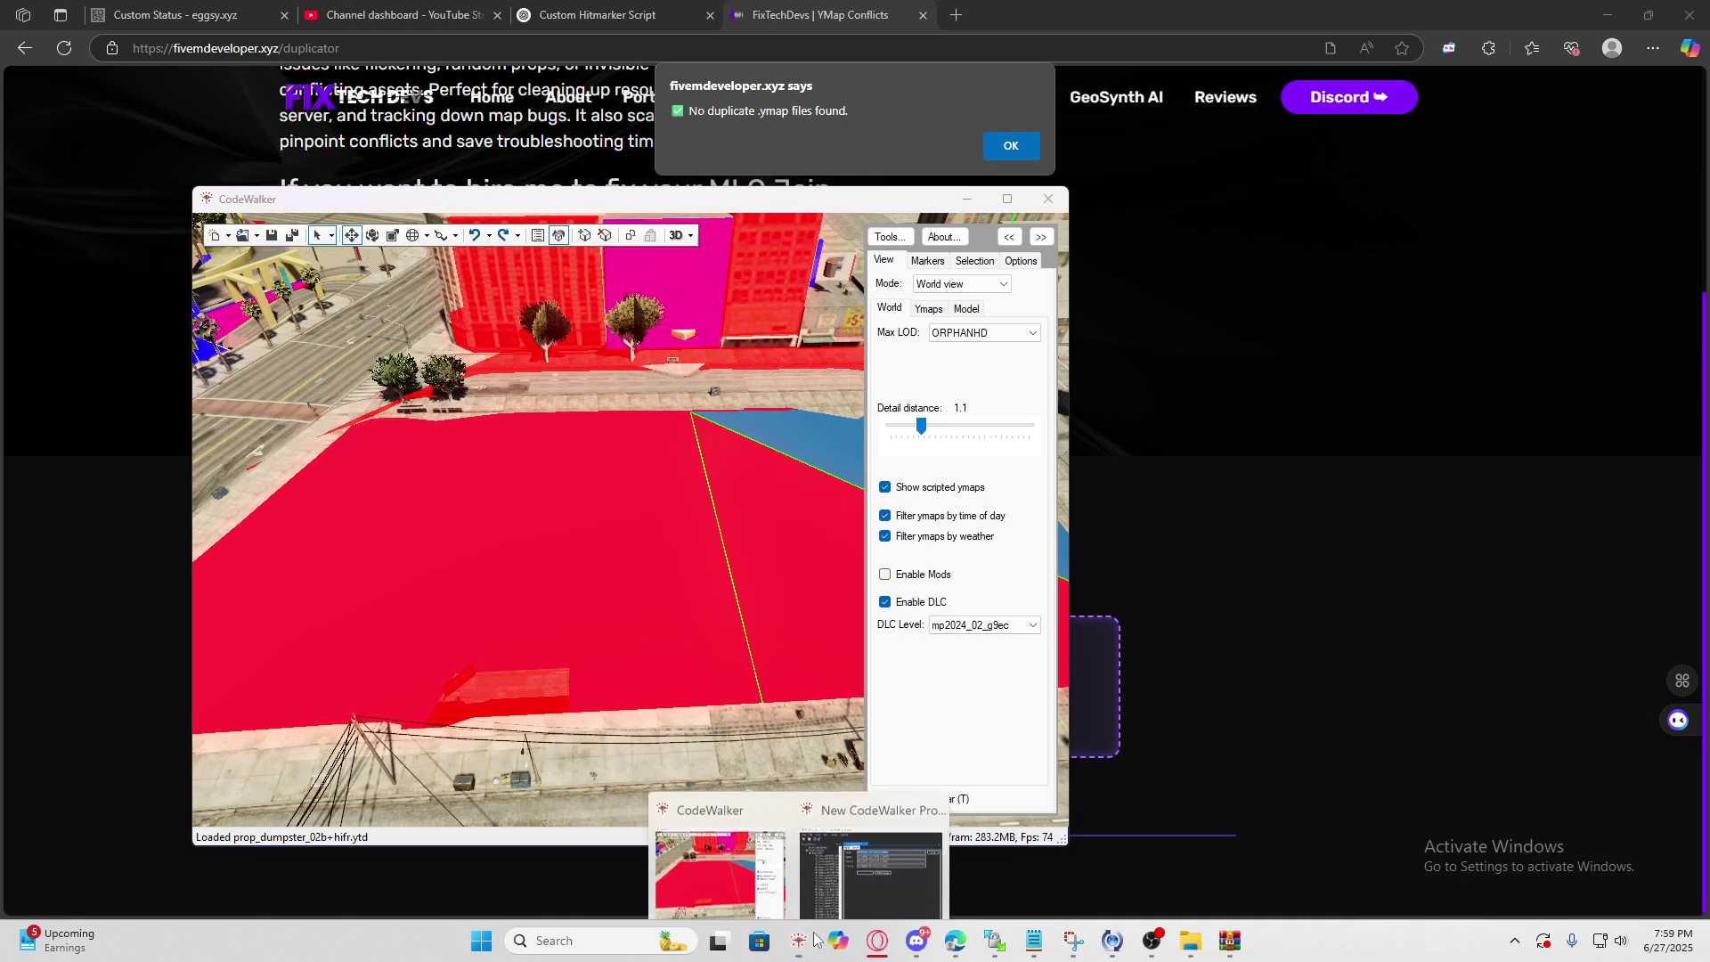
pyautogui.click(851, 863)
pyautogui.moveTo(922, 283); pyautogui.dragTo(952, 257)
pyautogui.click(606, 492)
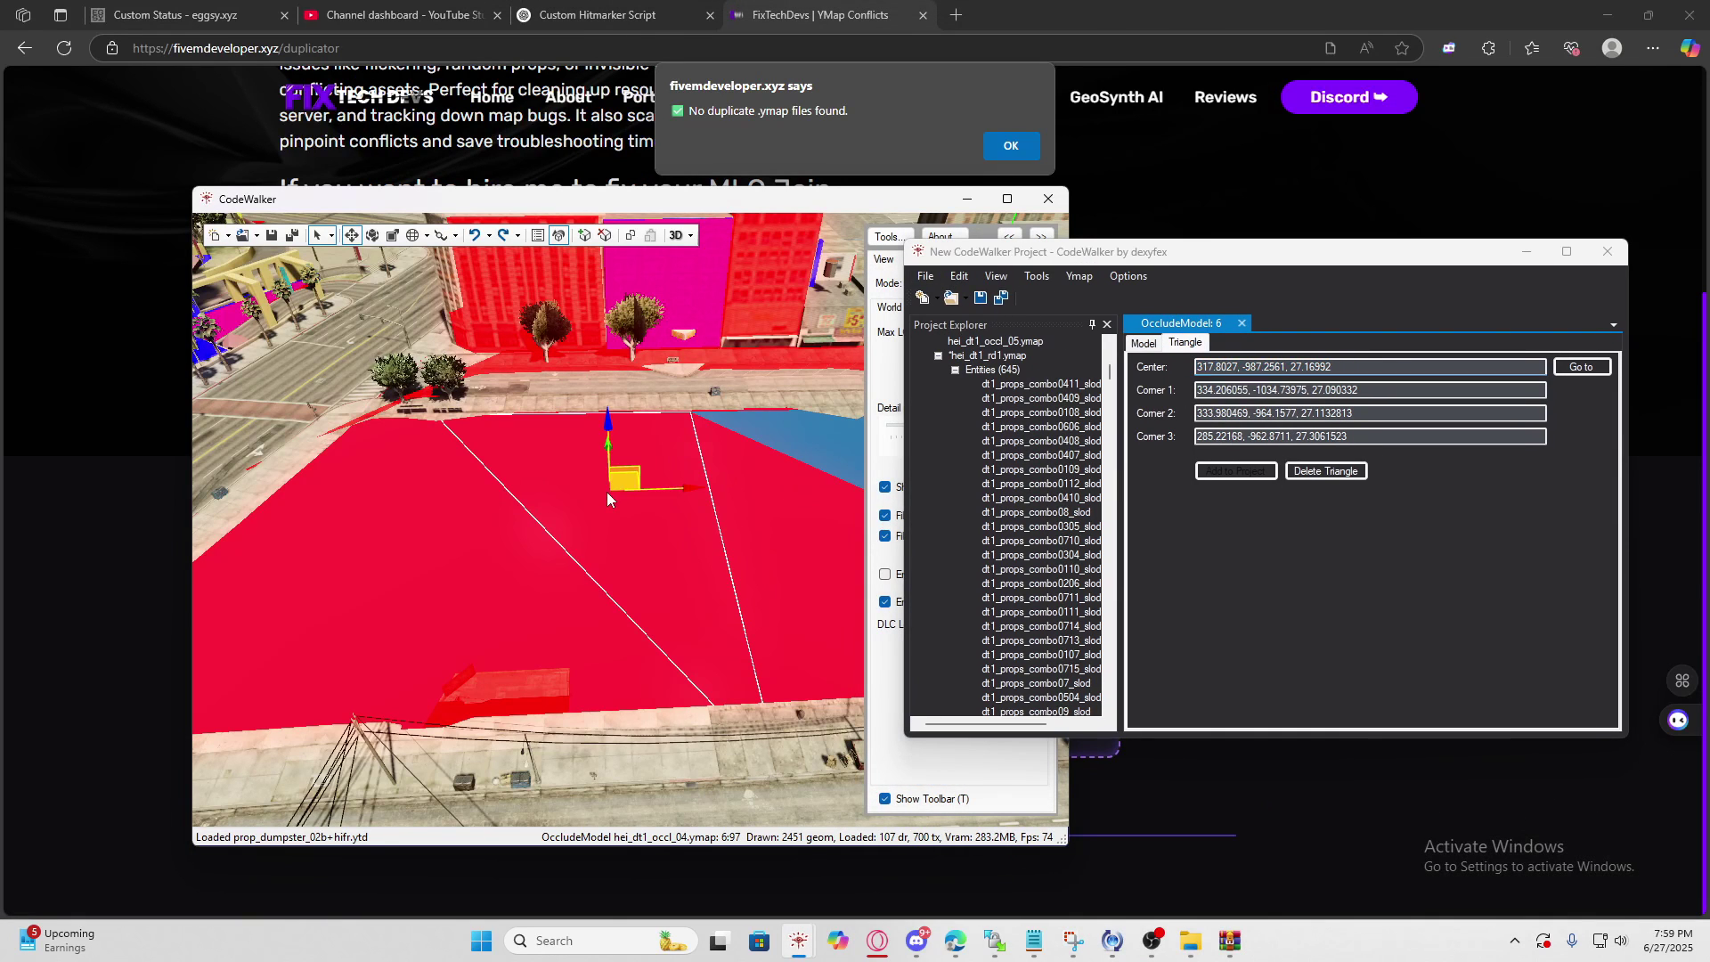
pyautogui.click(1141, 346)
pyautogui.click(1319, 444)
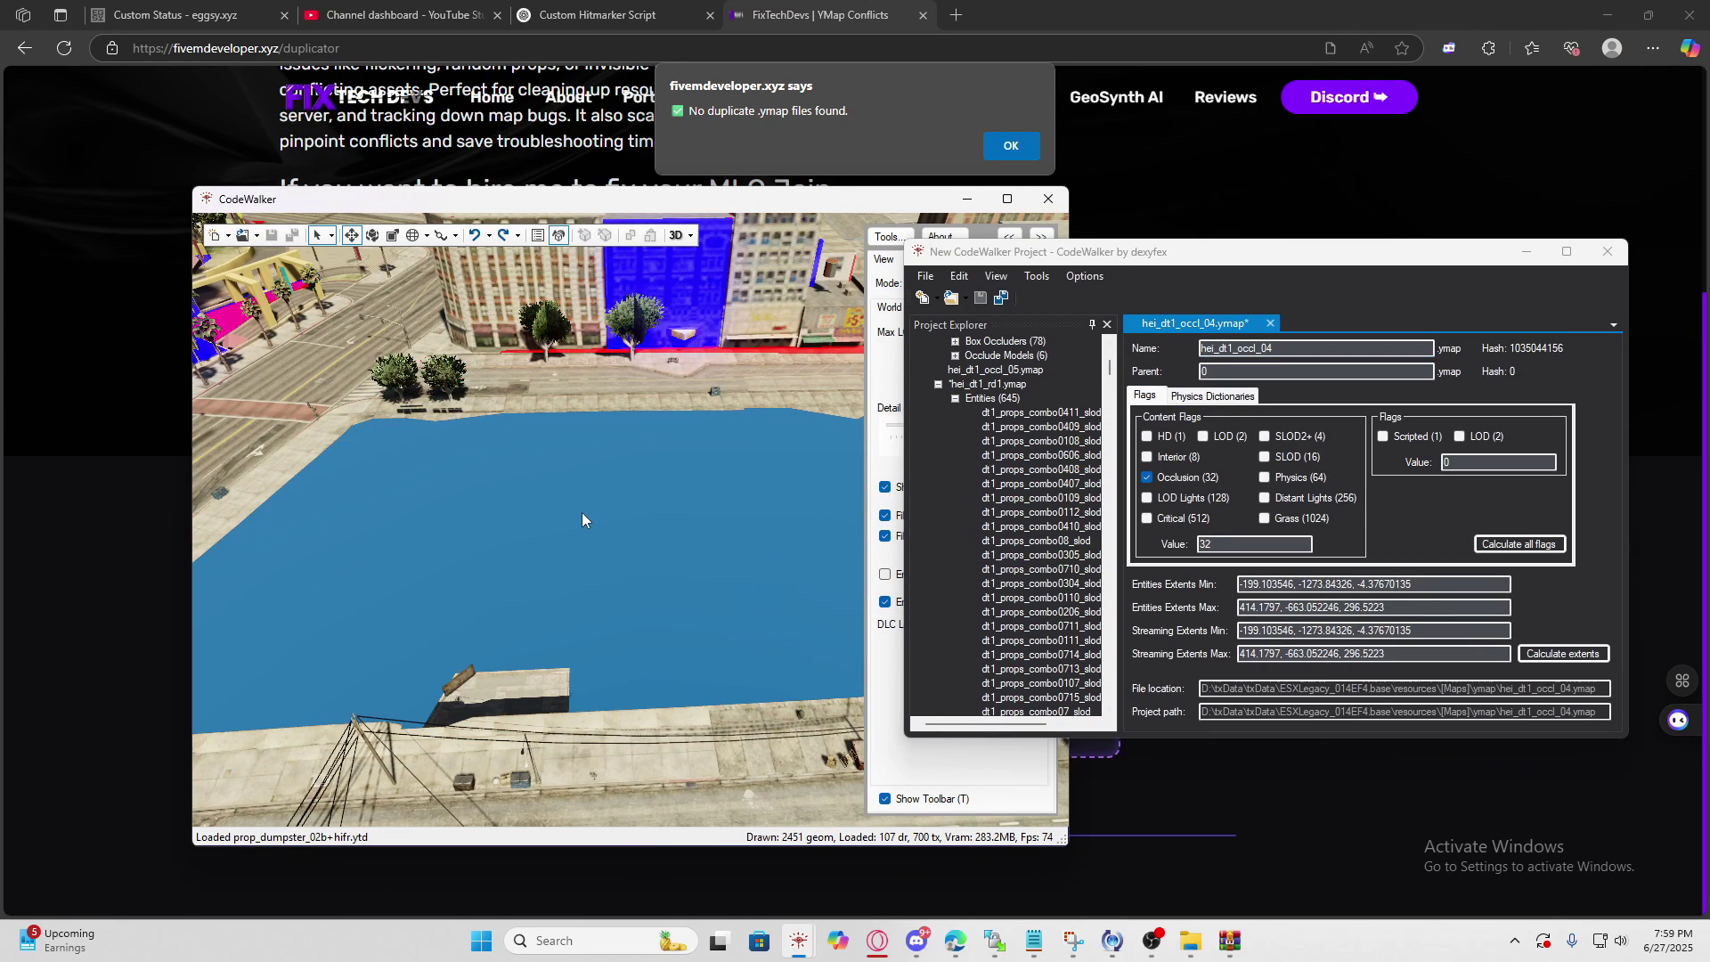
pyautogui.click(1522, 254)
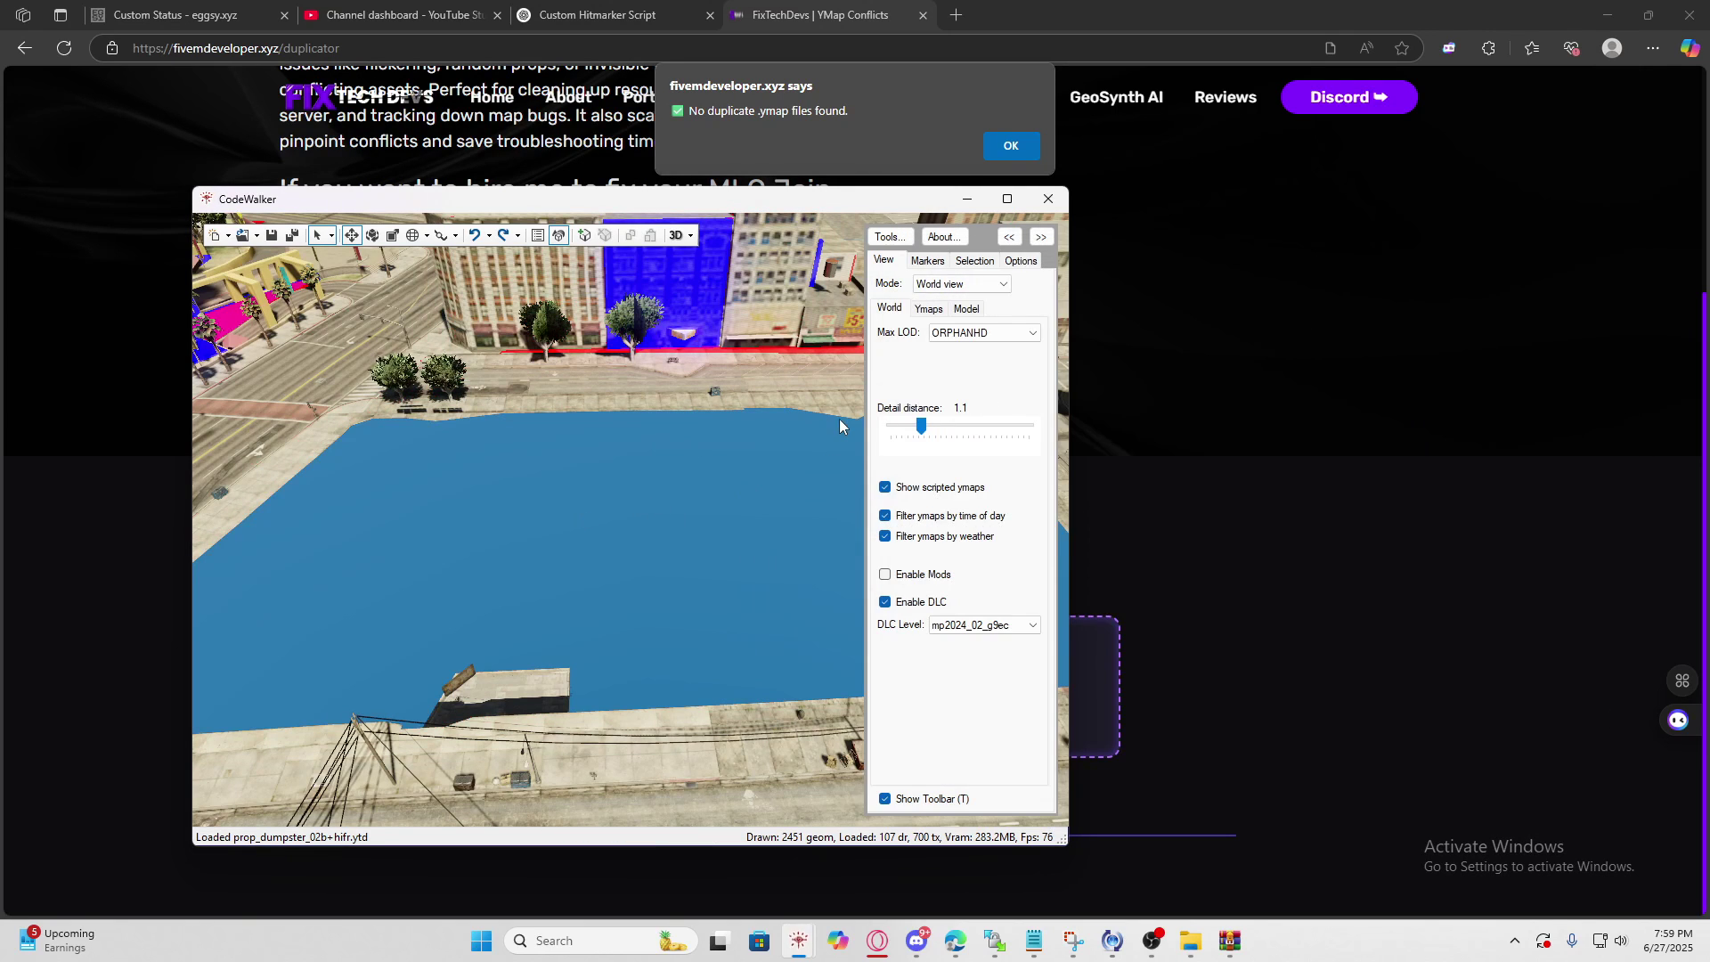
# - Recalculate the extents and flags of hei_dt1_occl_04.ymap in the project and save it
pyautogui.moveTo(840, 428); pyautogui.dragTo(1003, 444)
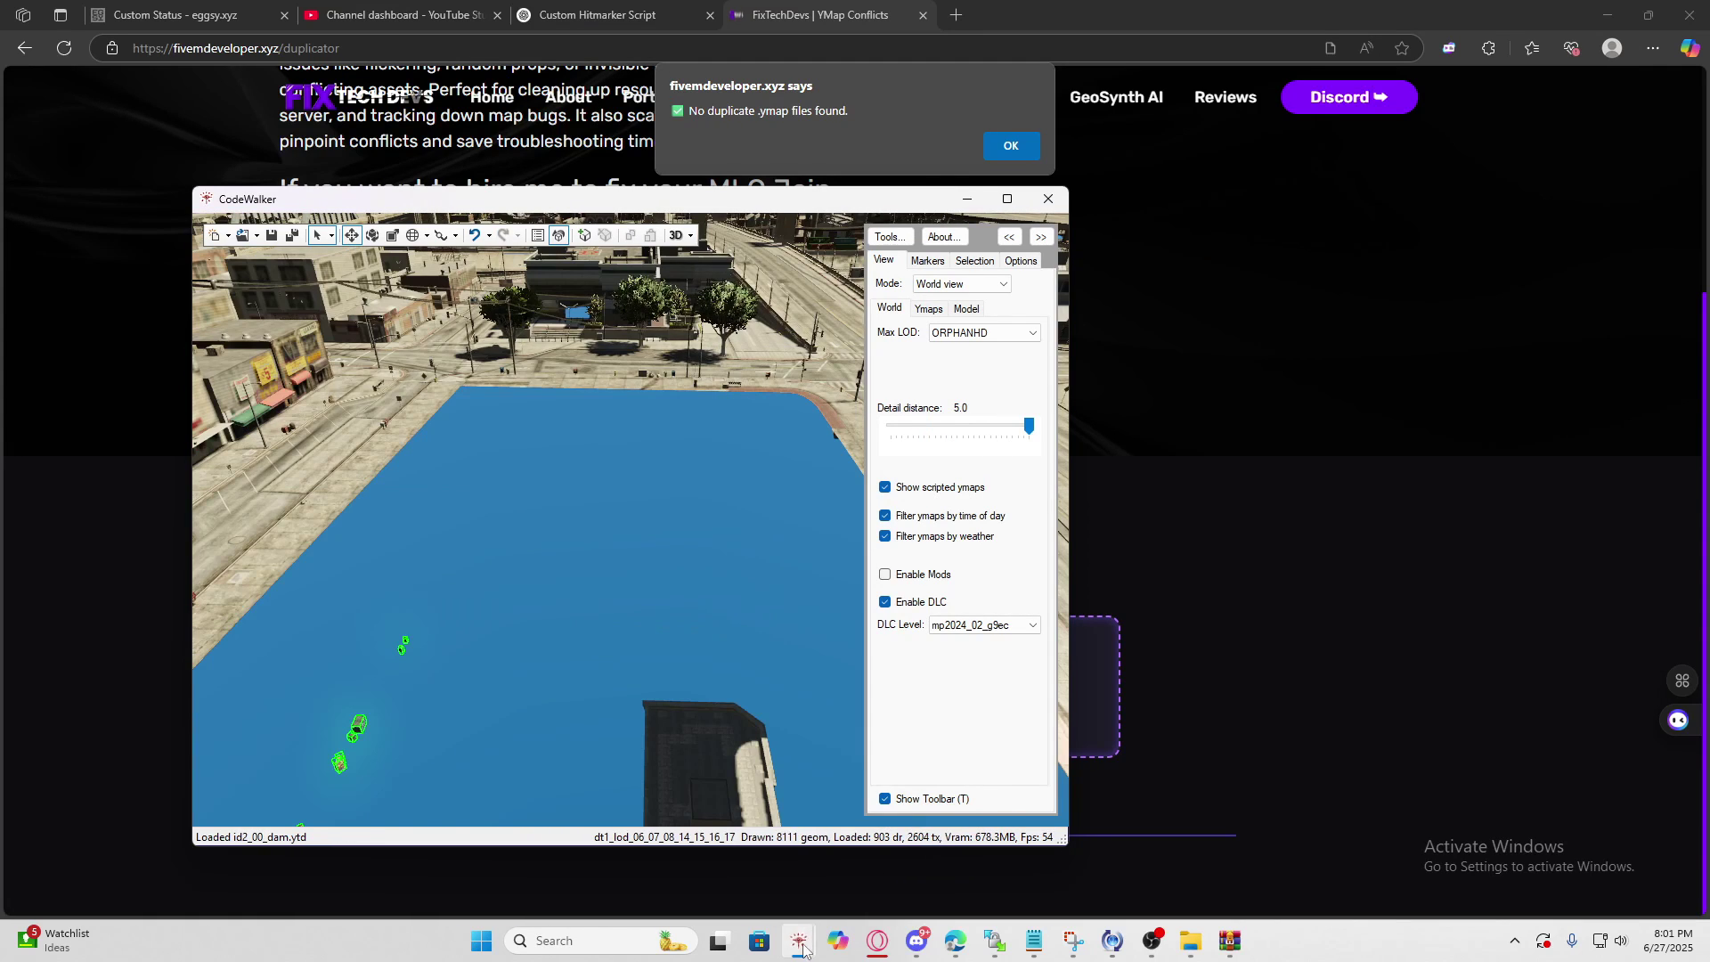
pyautogui.moveTo(799, 940)
pyautogui.click(876, 842)
pyautogui.scroll(5, 1101, 448)
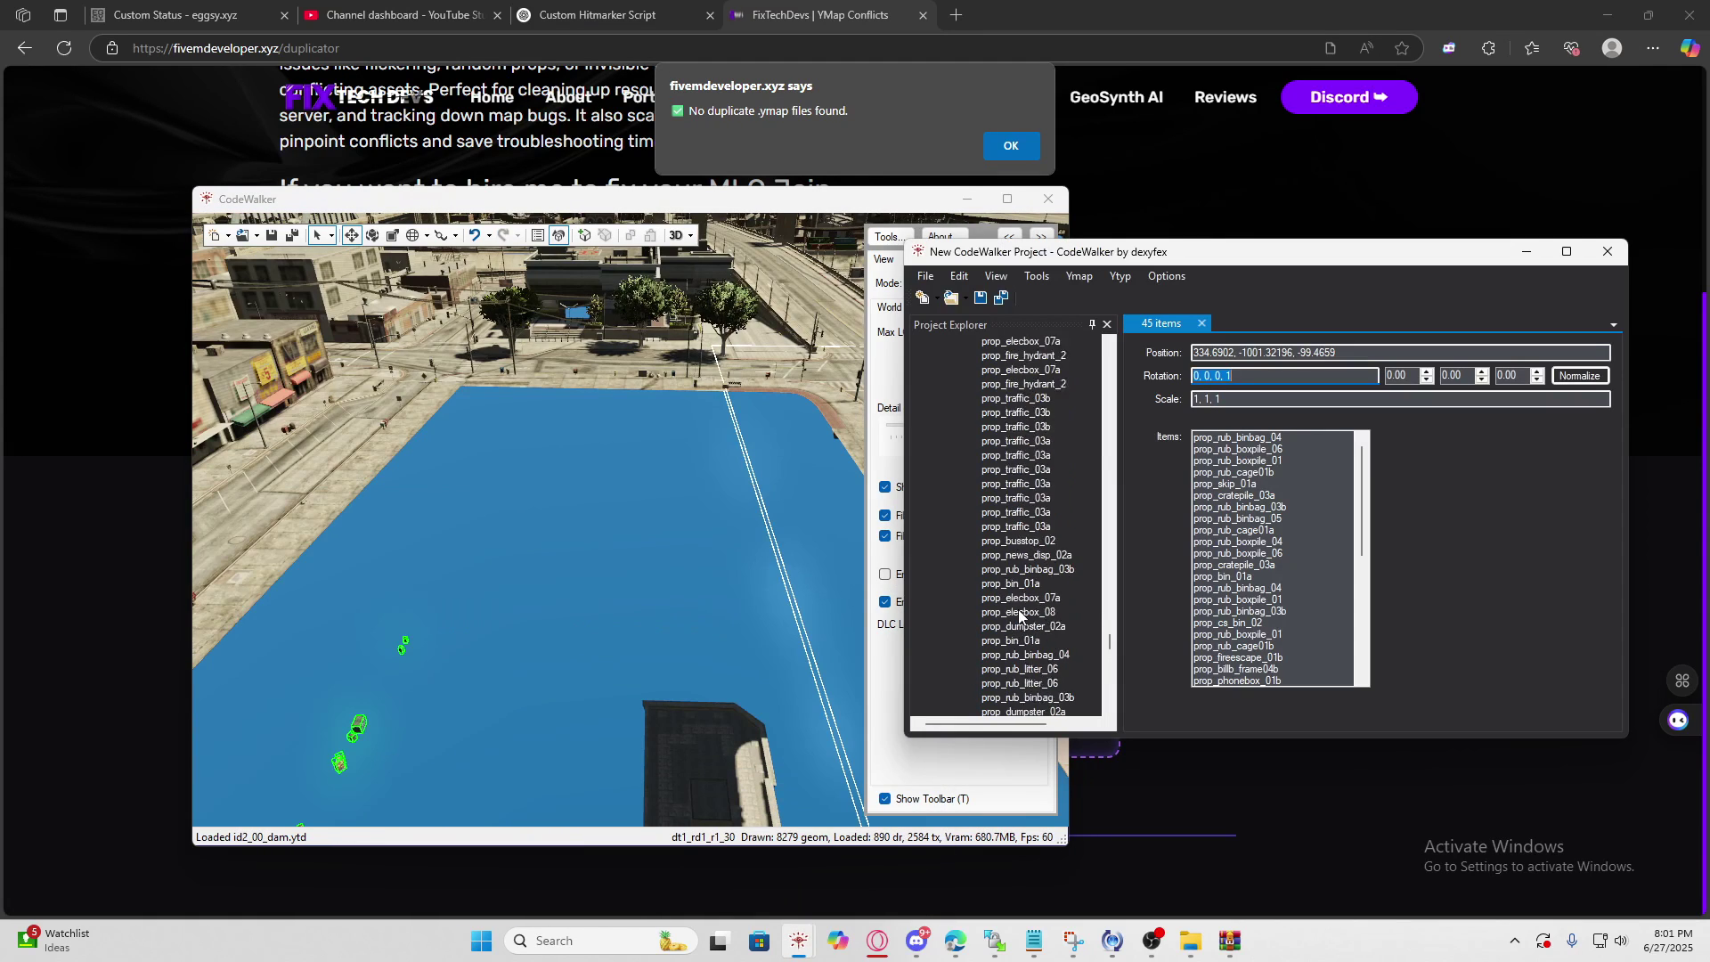
pyautogui.moveTo(1111, 637); pyautogui.dragTo(1109, 338)
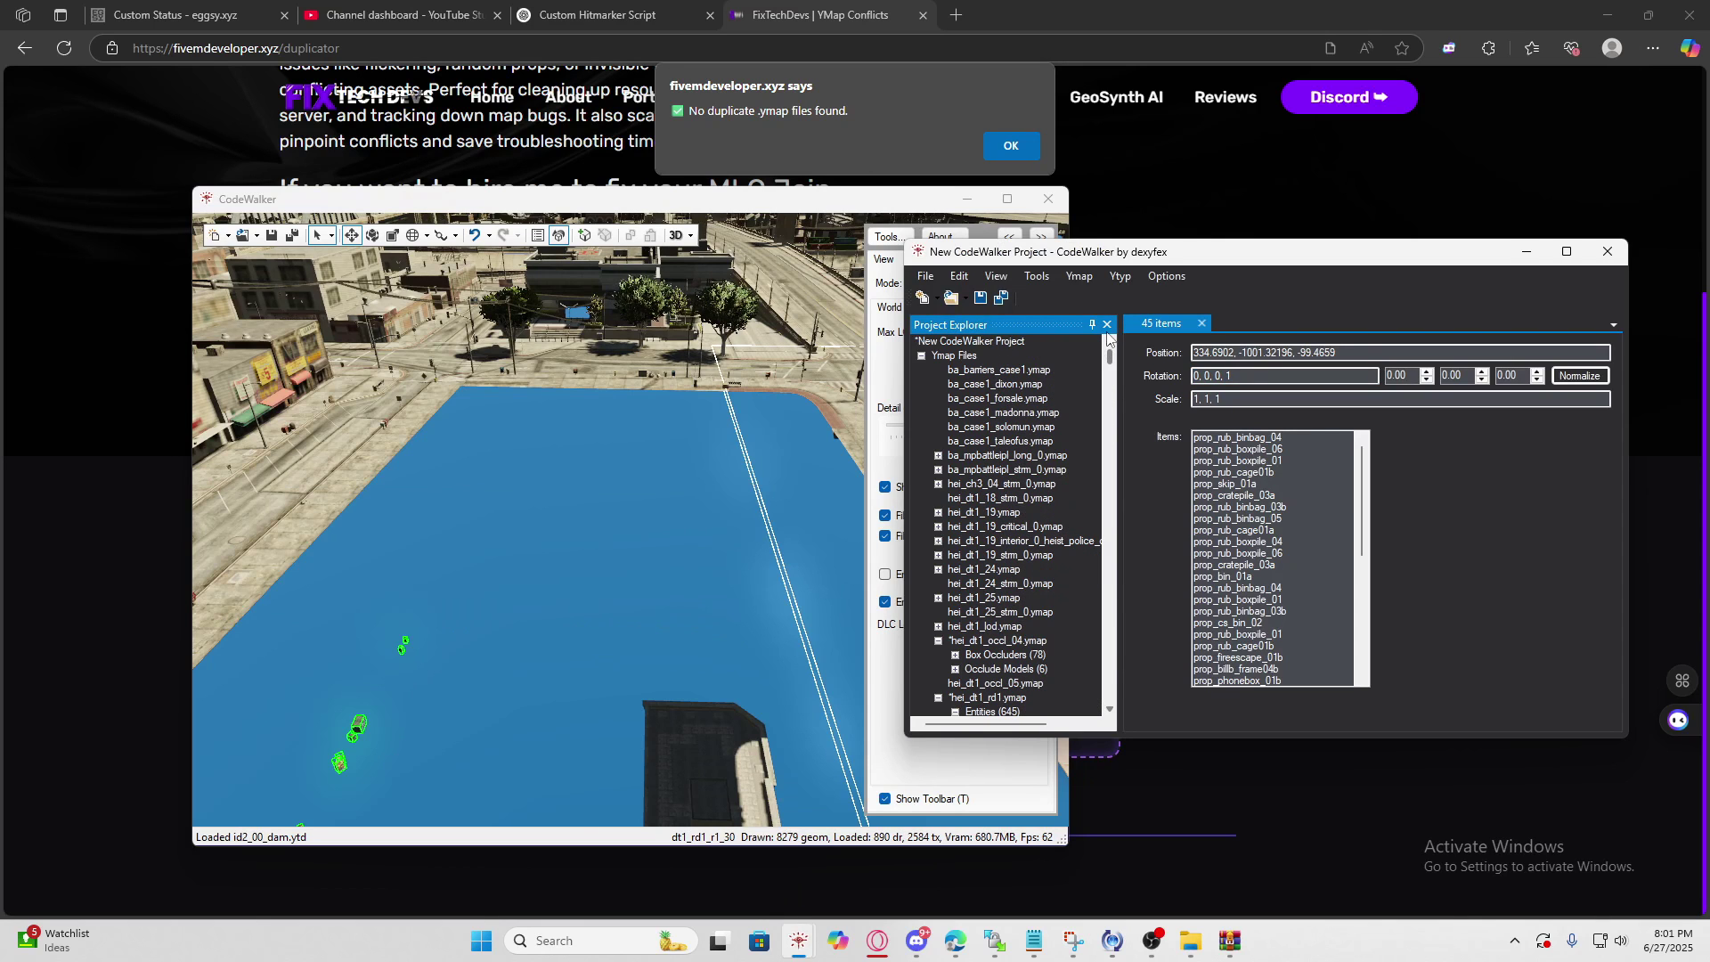
pyautogui.scroll(-1, 945, 504)
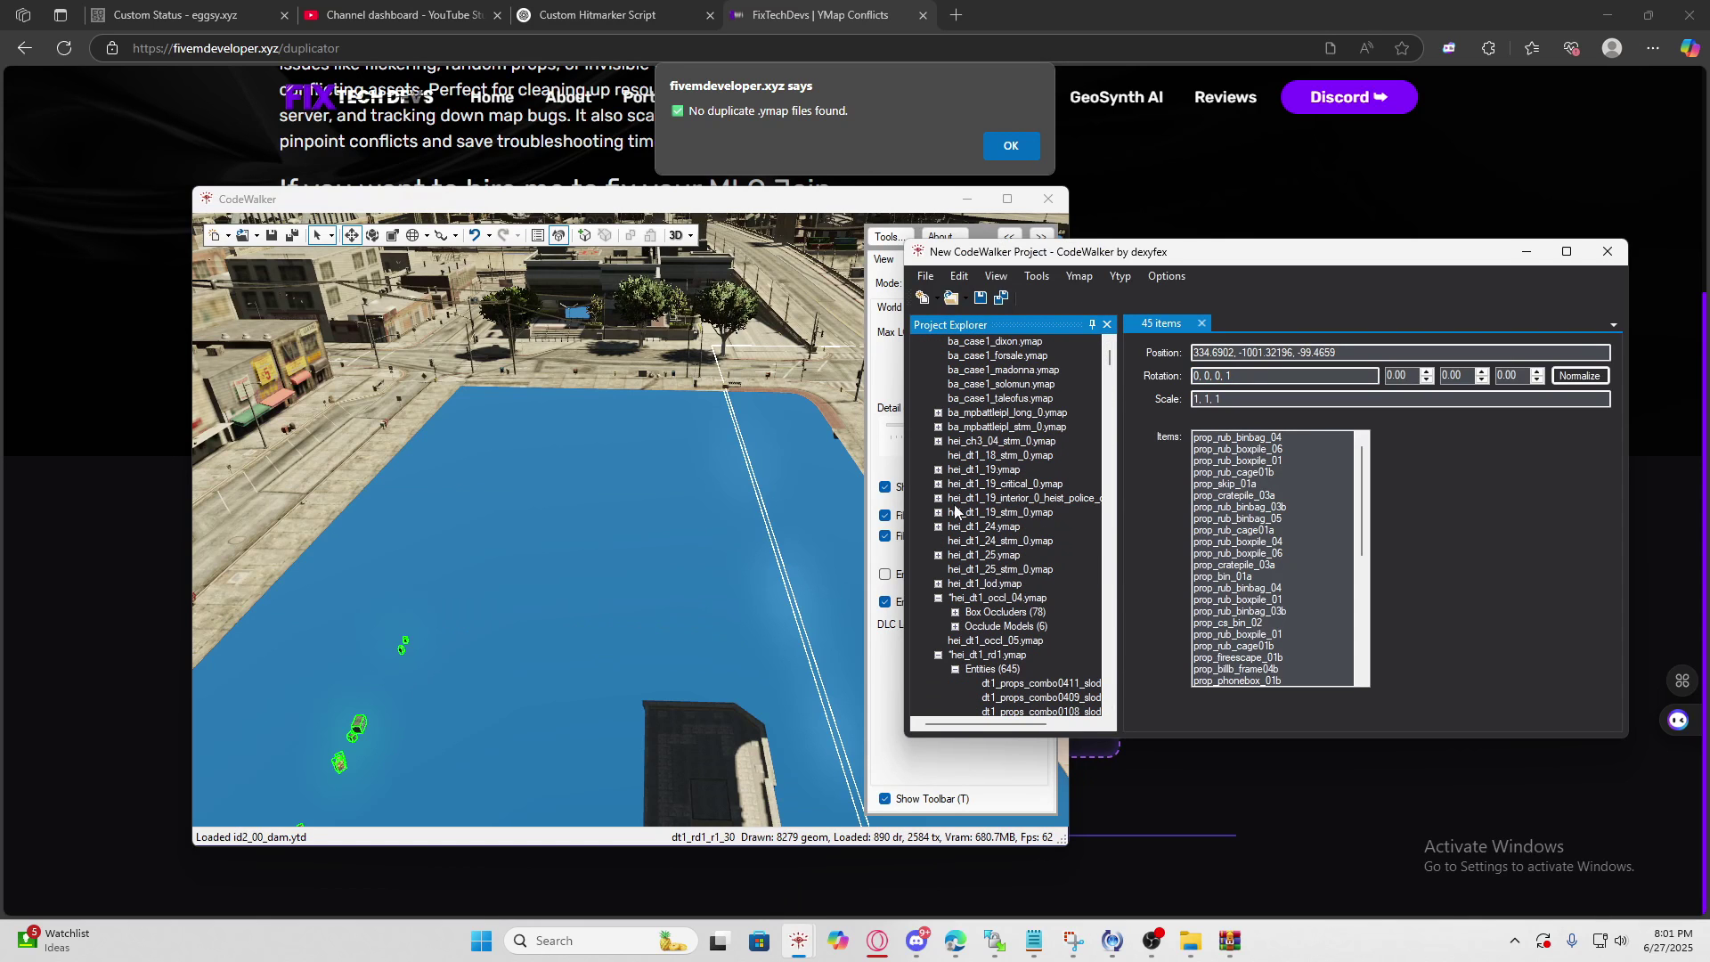
pyautogui.click(954, 599)
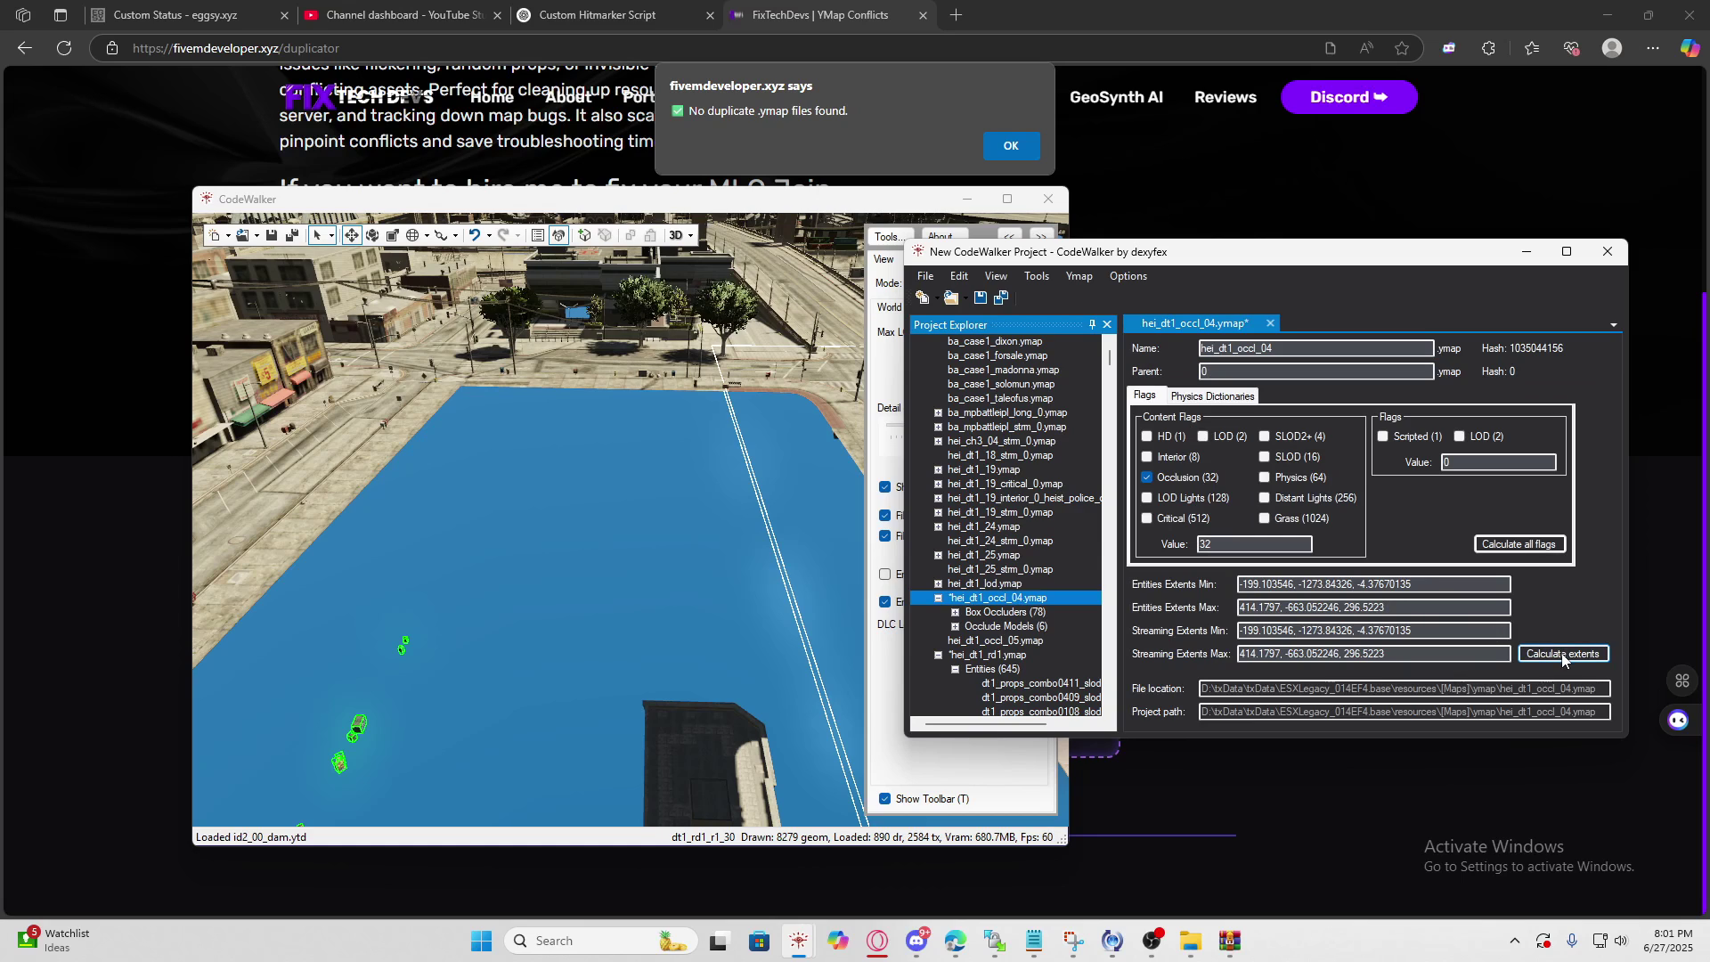
pyautogui.click(1563, 656)
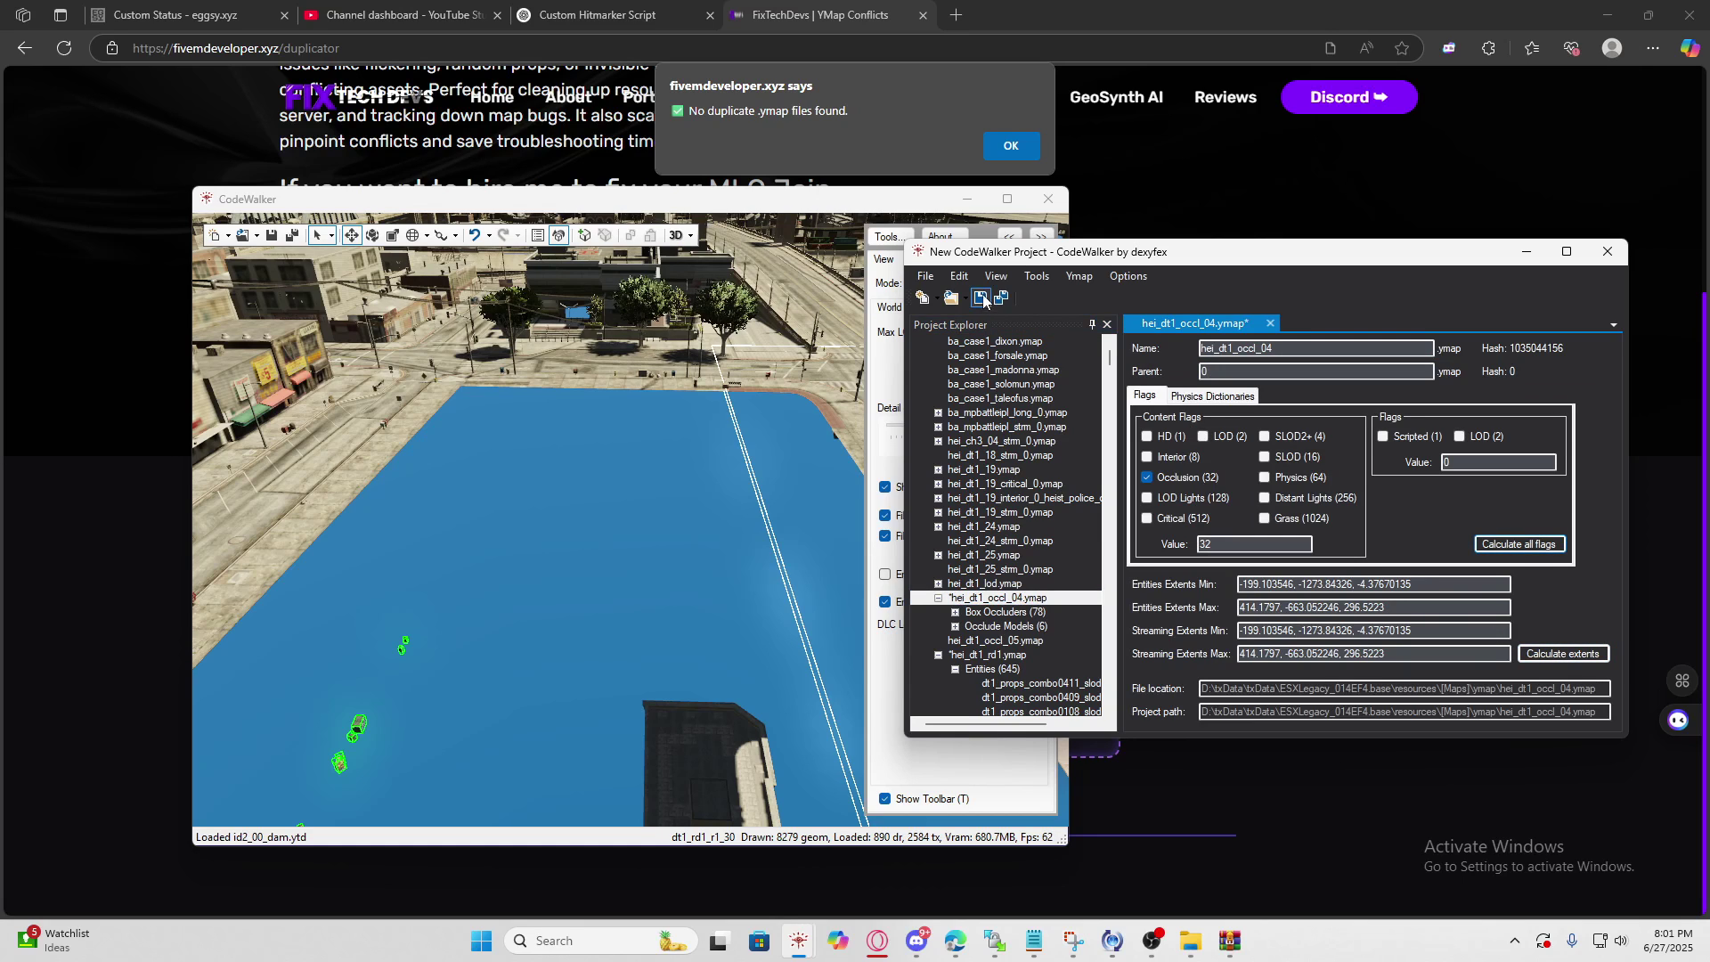
# - Recalculate the extents of hei_dt1_rd1.ymap and save all changed YMAPs to the ymap folder, skipping the project file
pyautogui.click(939, 598)
pyautogui.click(953, 628)
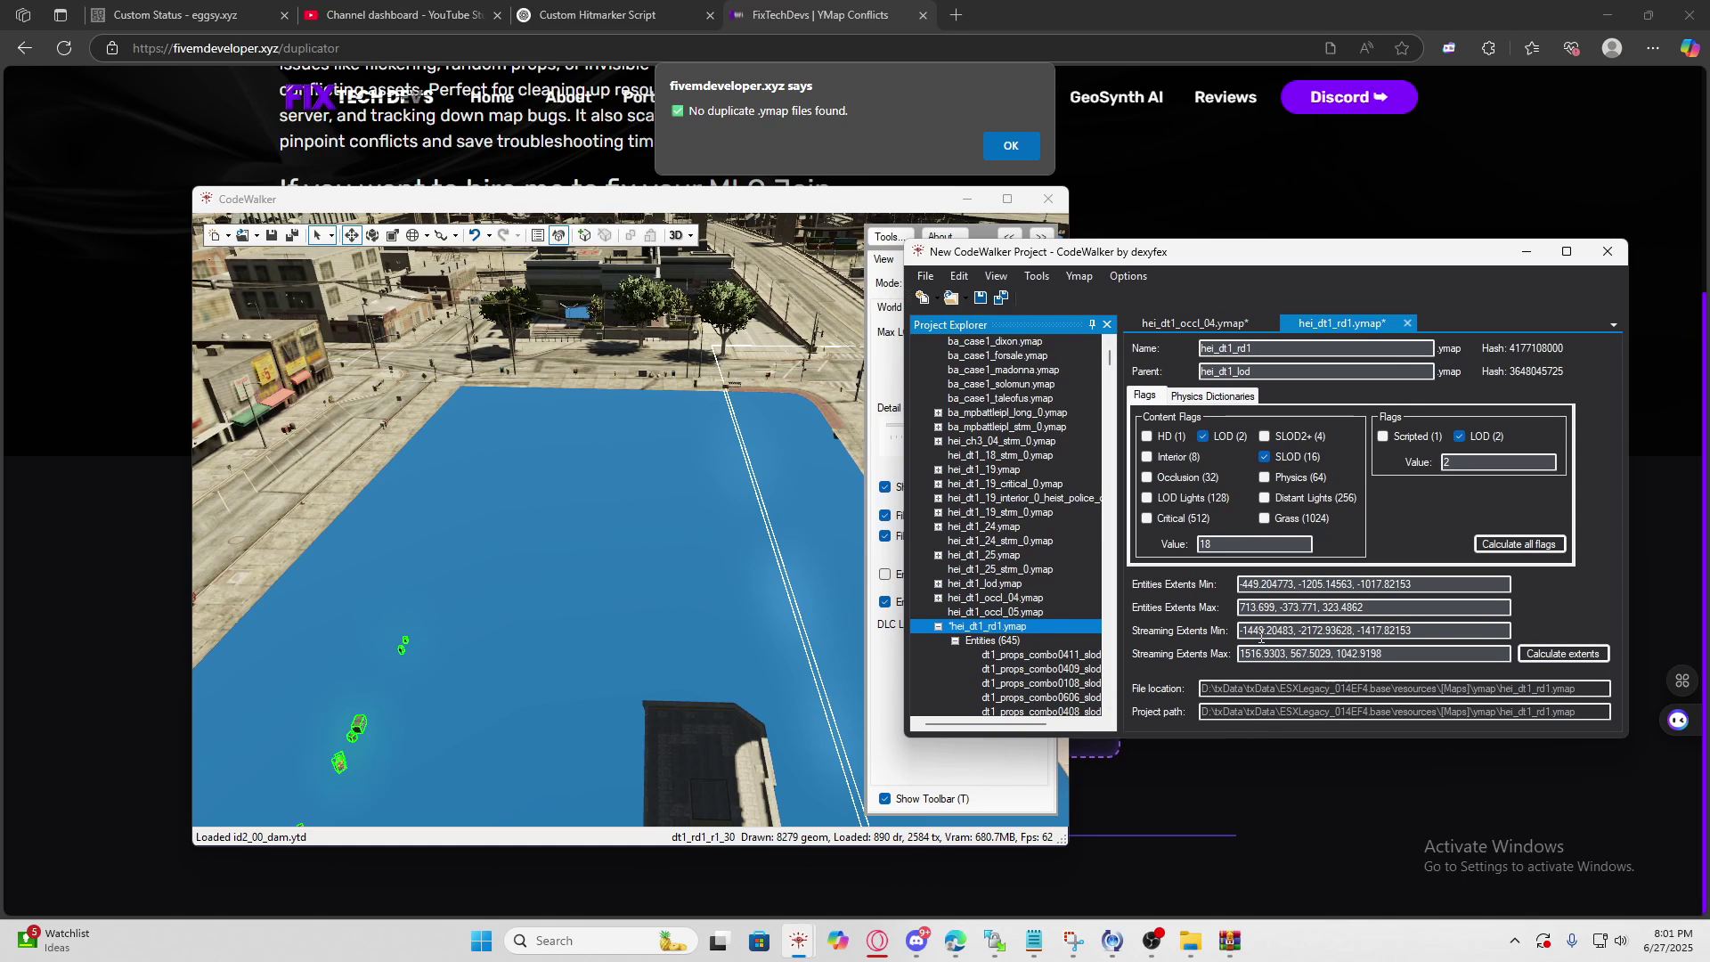
pyautogui.click(1563, 656)
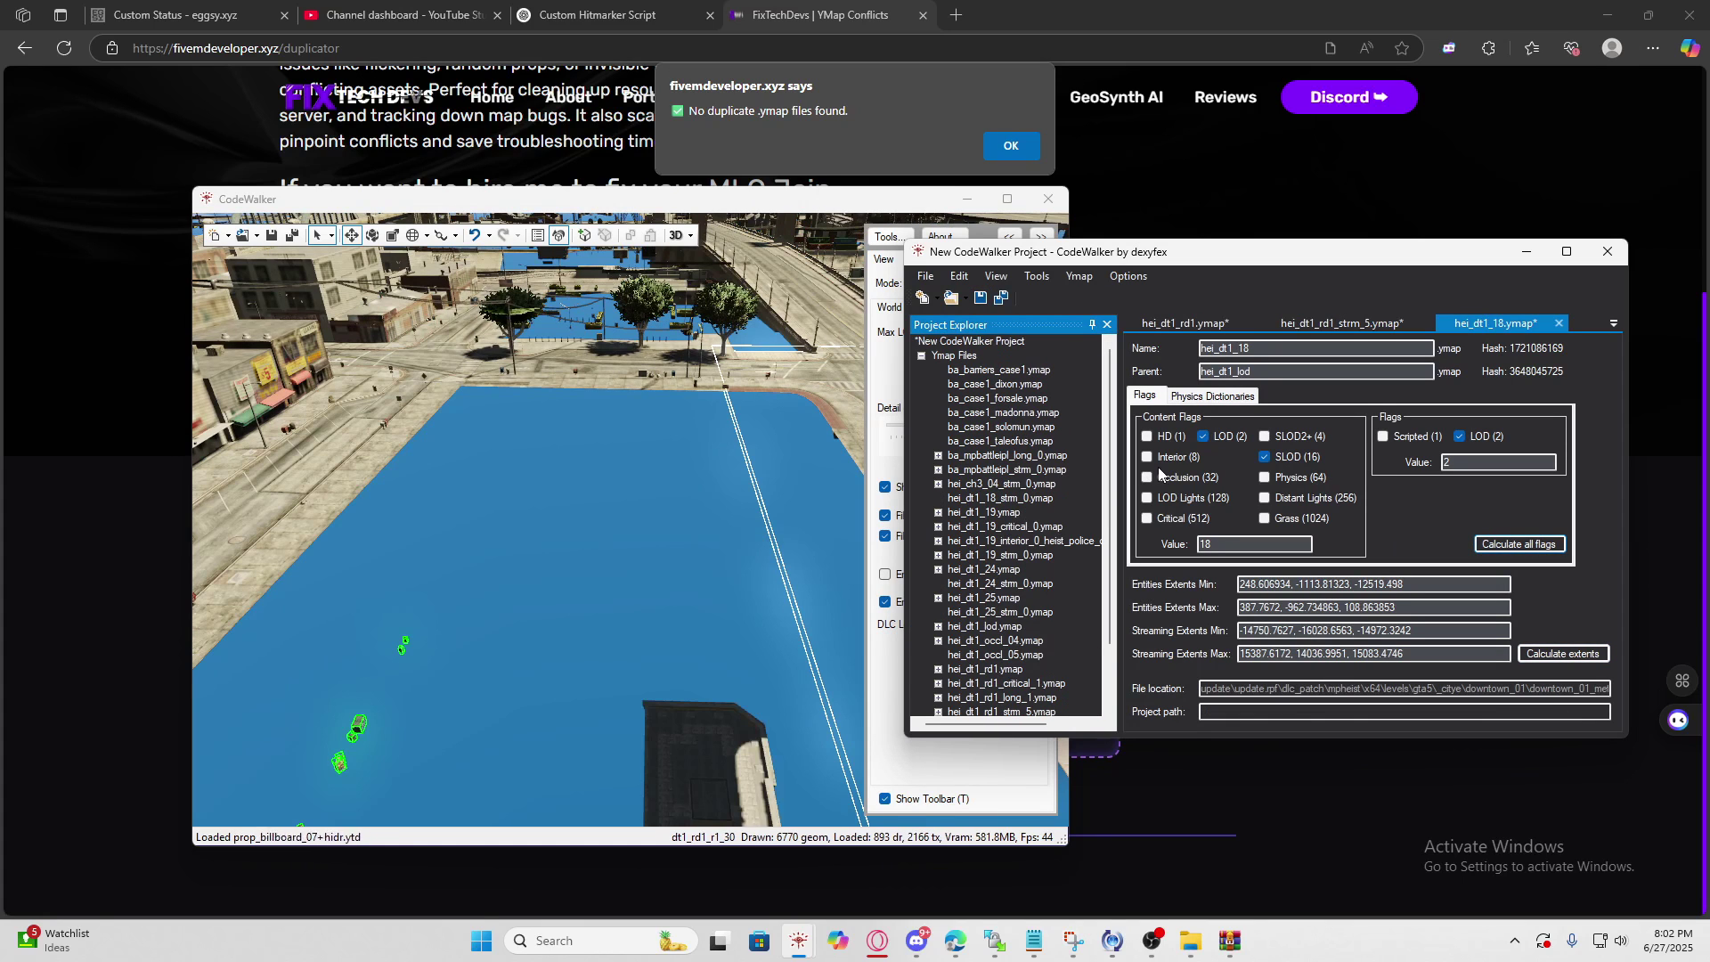
pyautogui.click(999, 299)
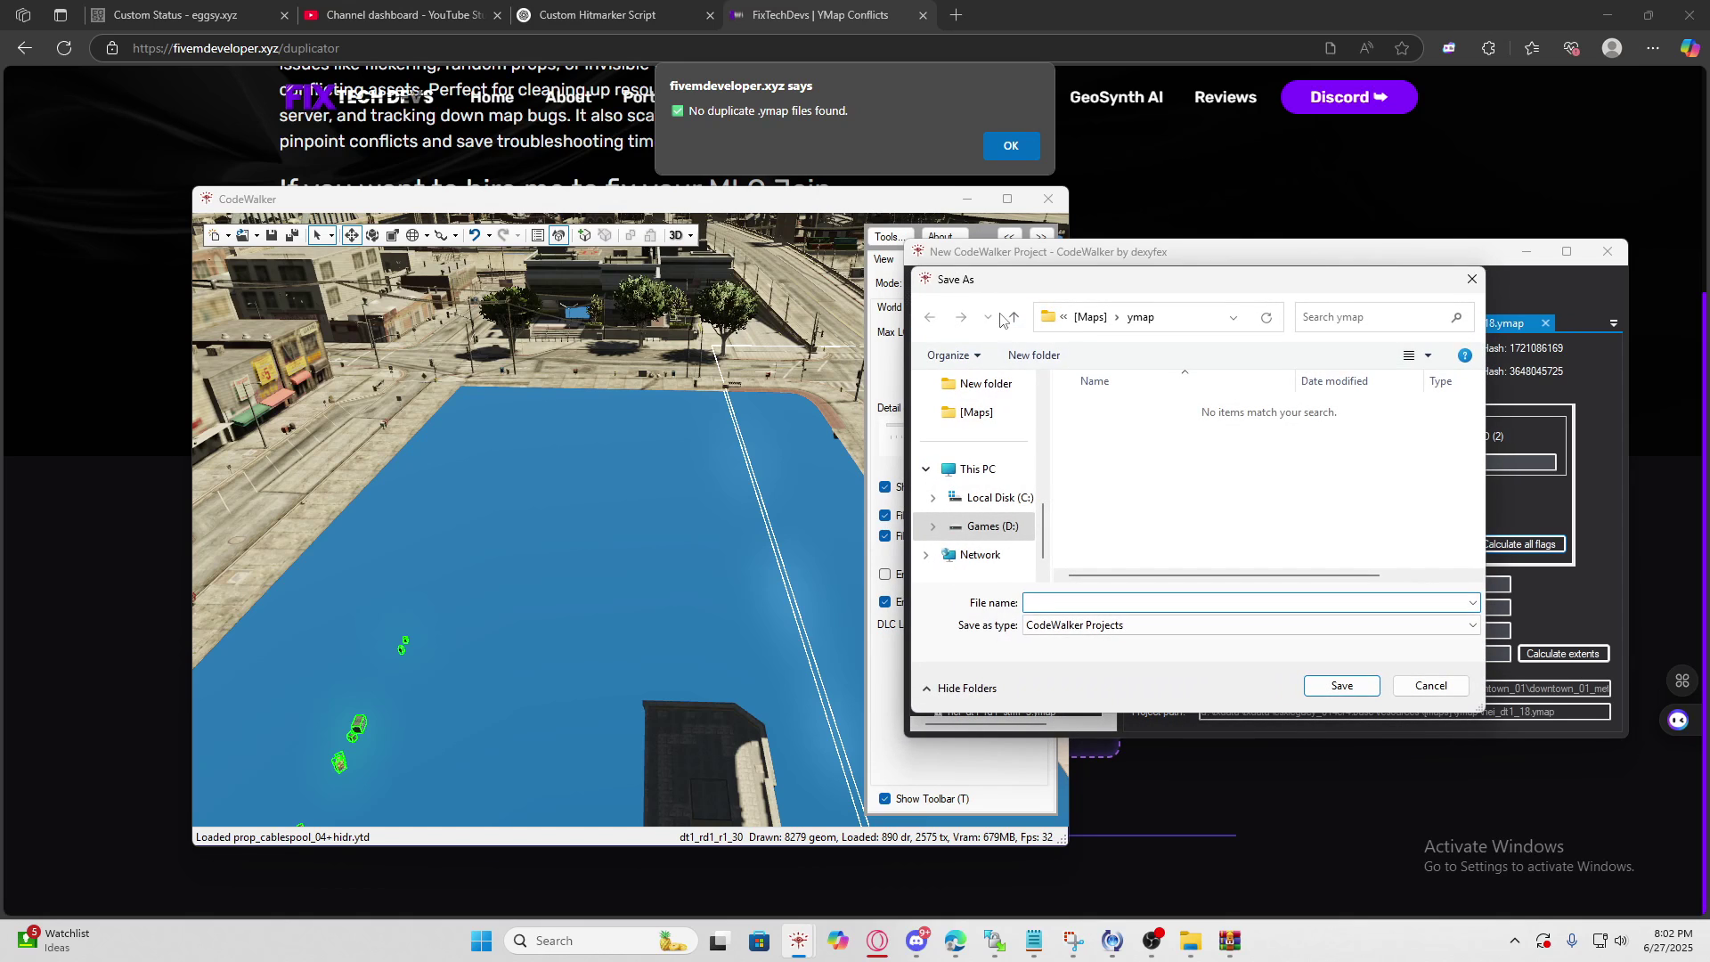
pyautogui.click(1474, 281)
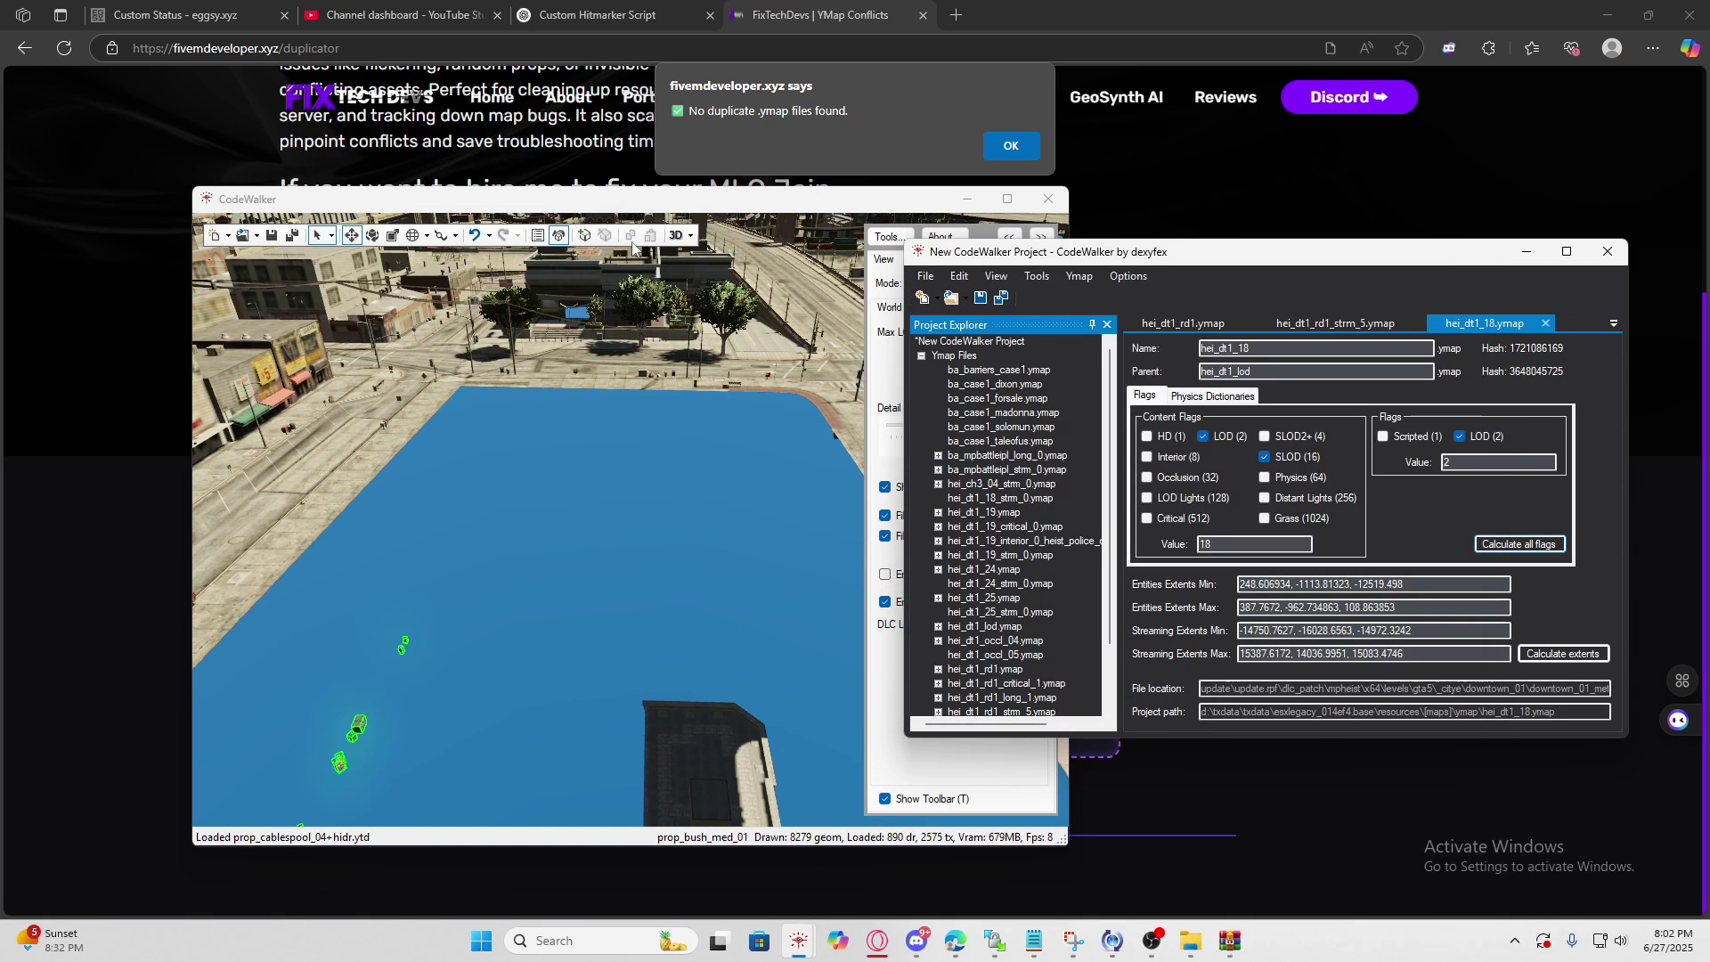
# - Close the project window without saving the project
pyautogui.click(1608, 251)
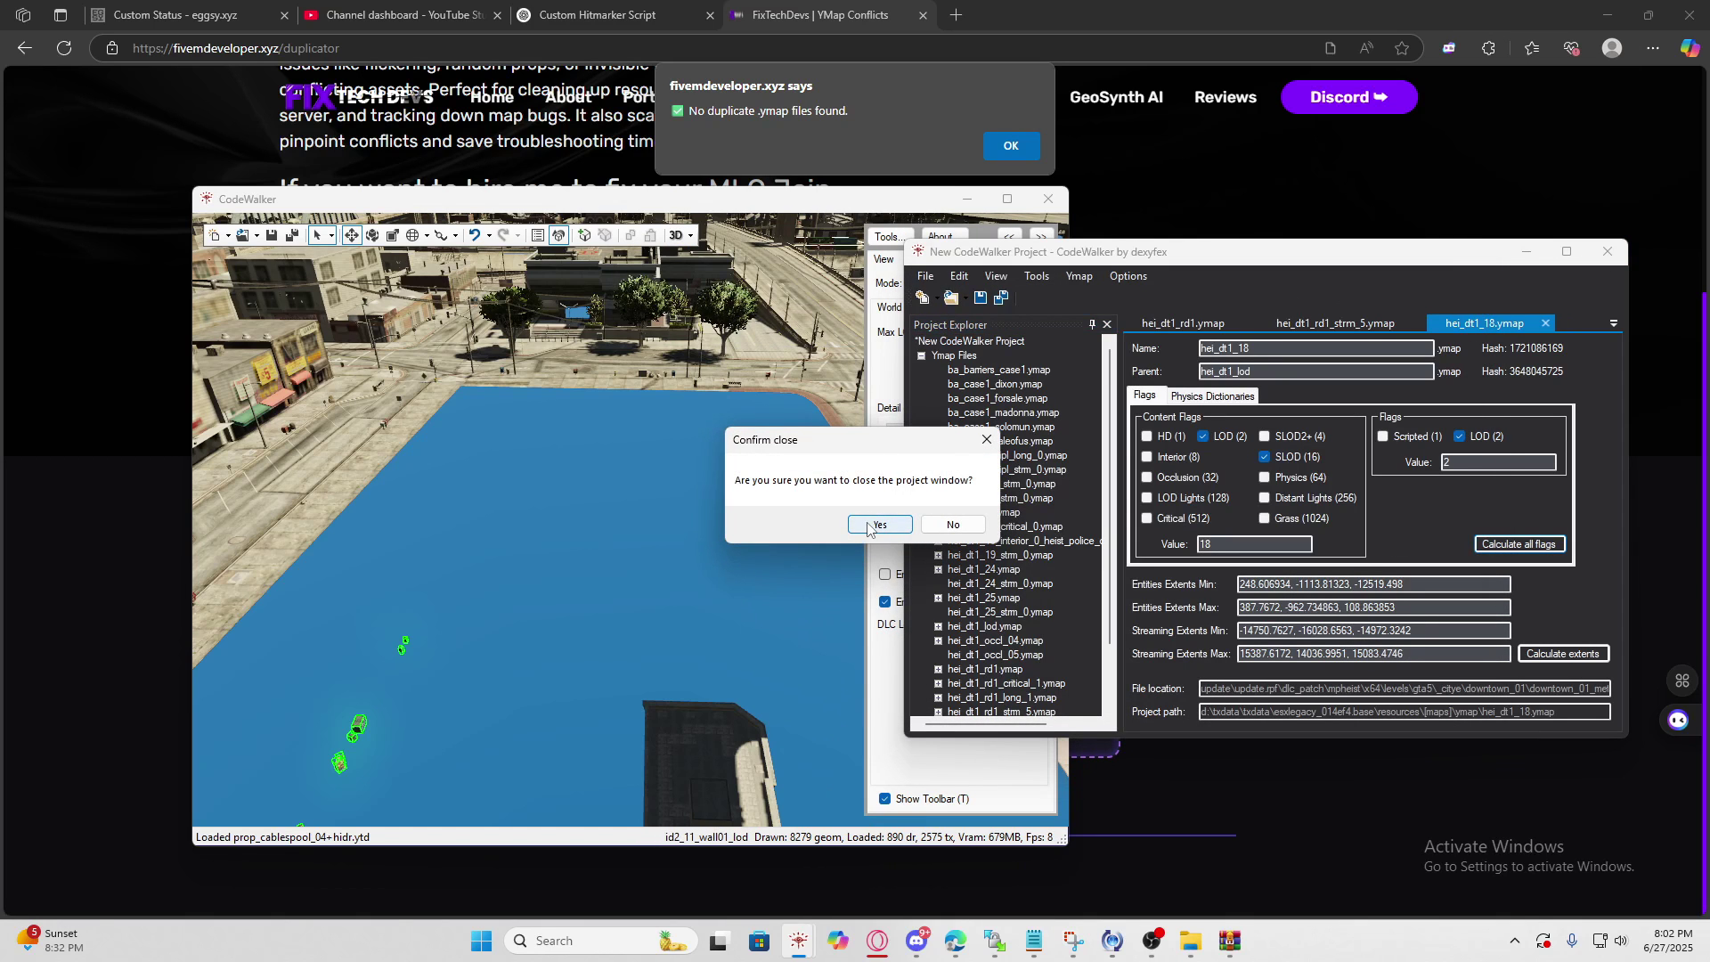
pyautogui.click(864, 527)
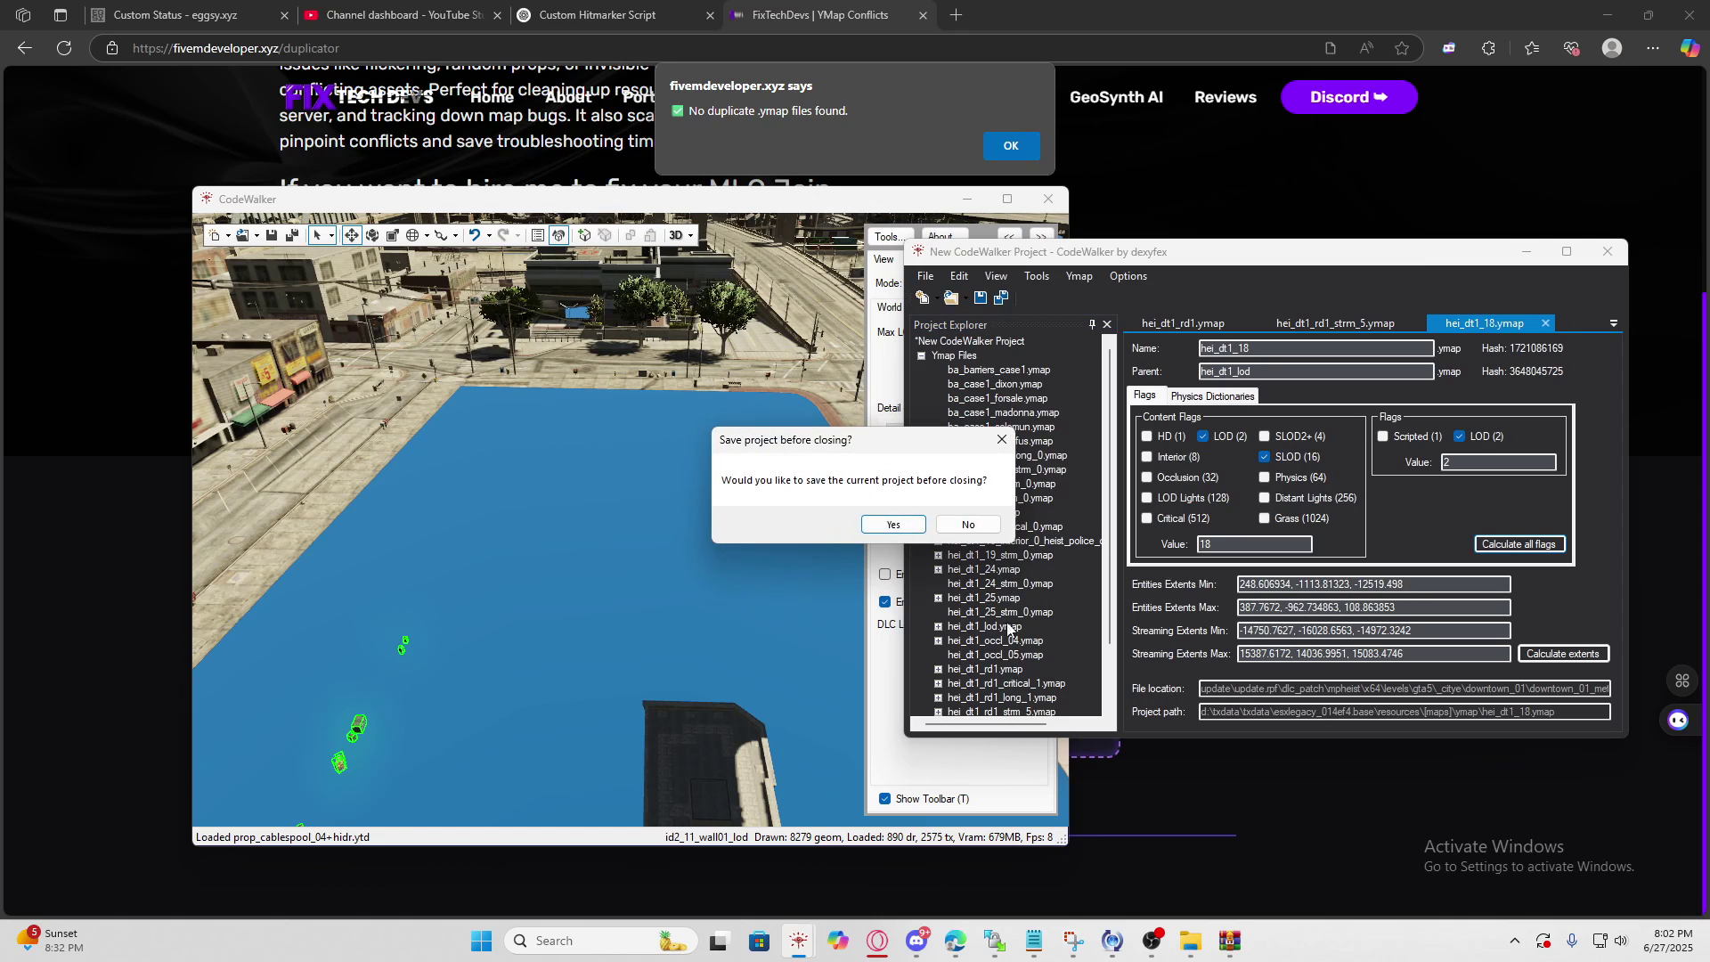
pyautogui.click(969, 526)
# - In File Explorer, put all YMAP files from the [Maps] ymap folder on the clipboard
pyautogui.moveTo(878, 943)
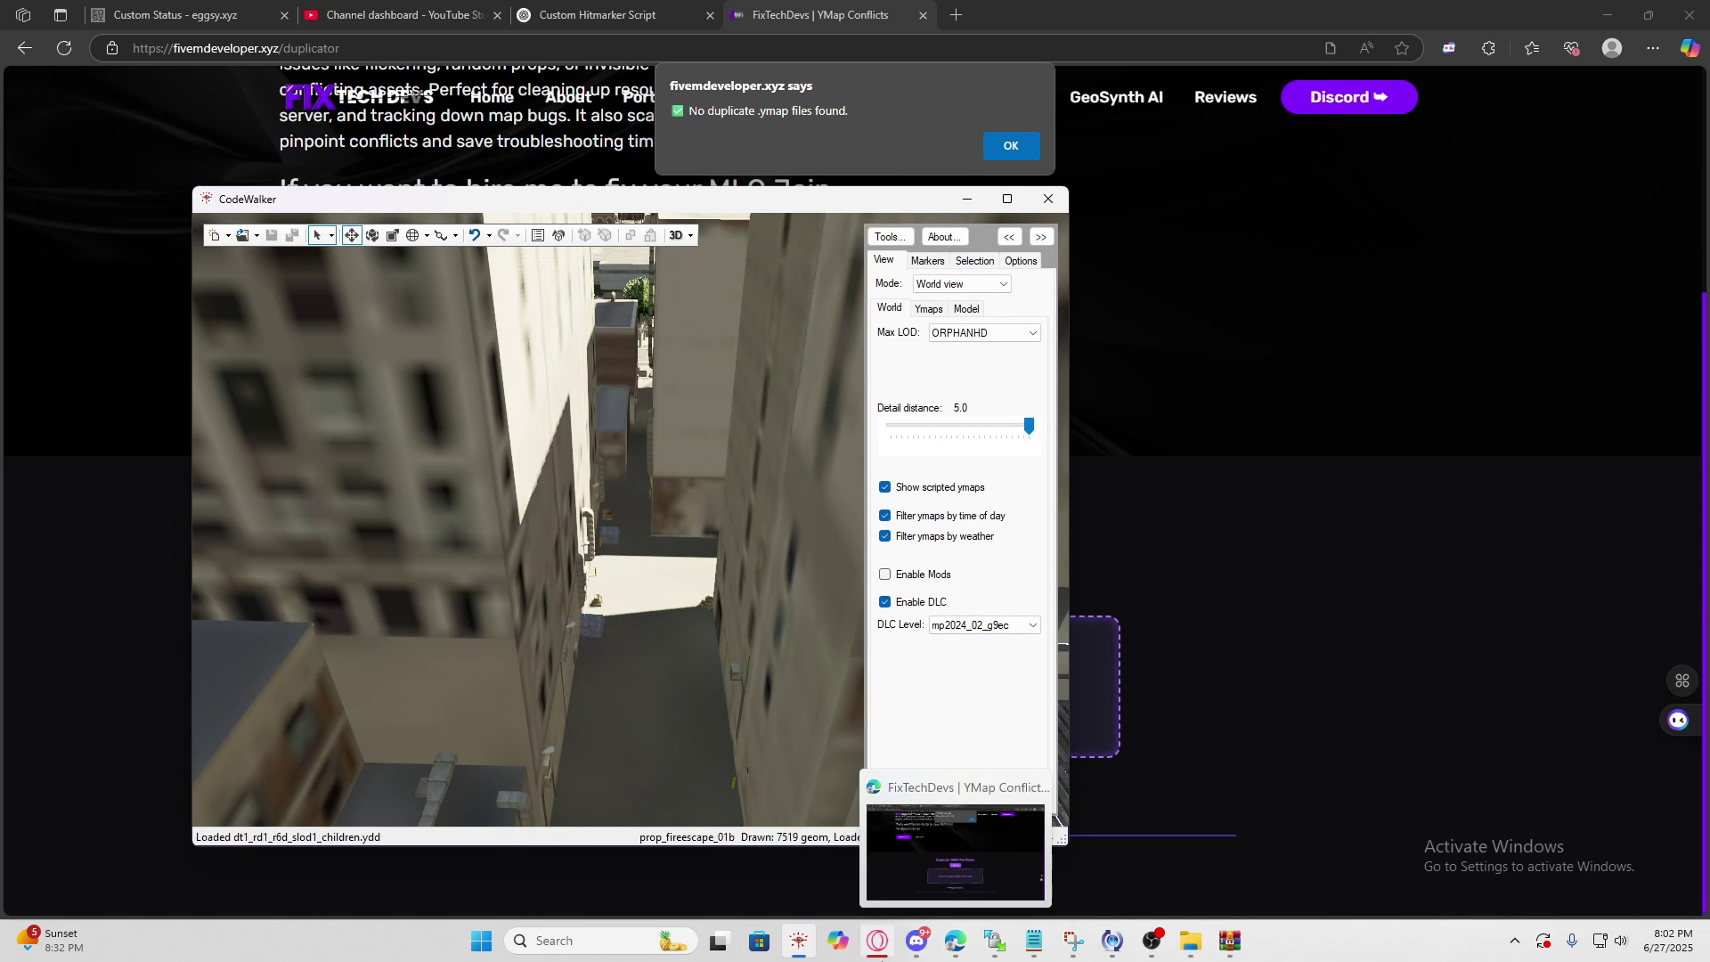
pyautogui.click(1185, 946)
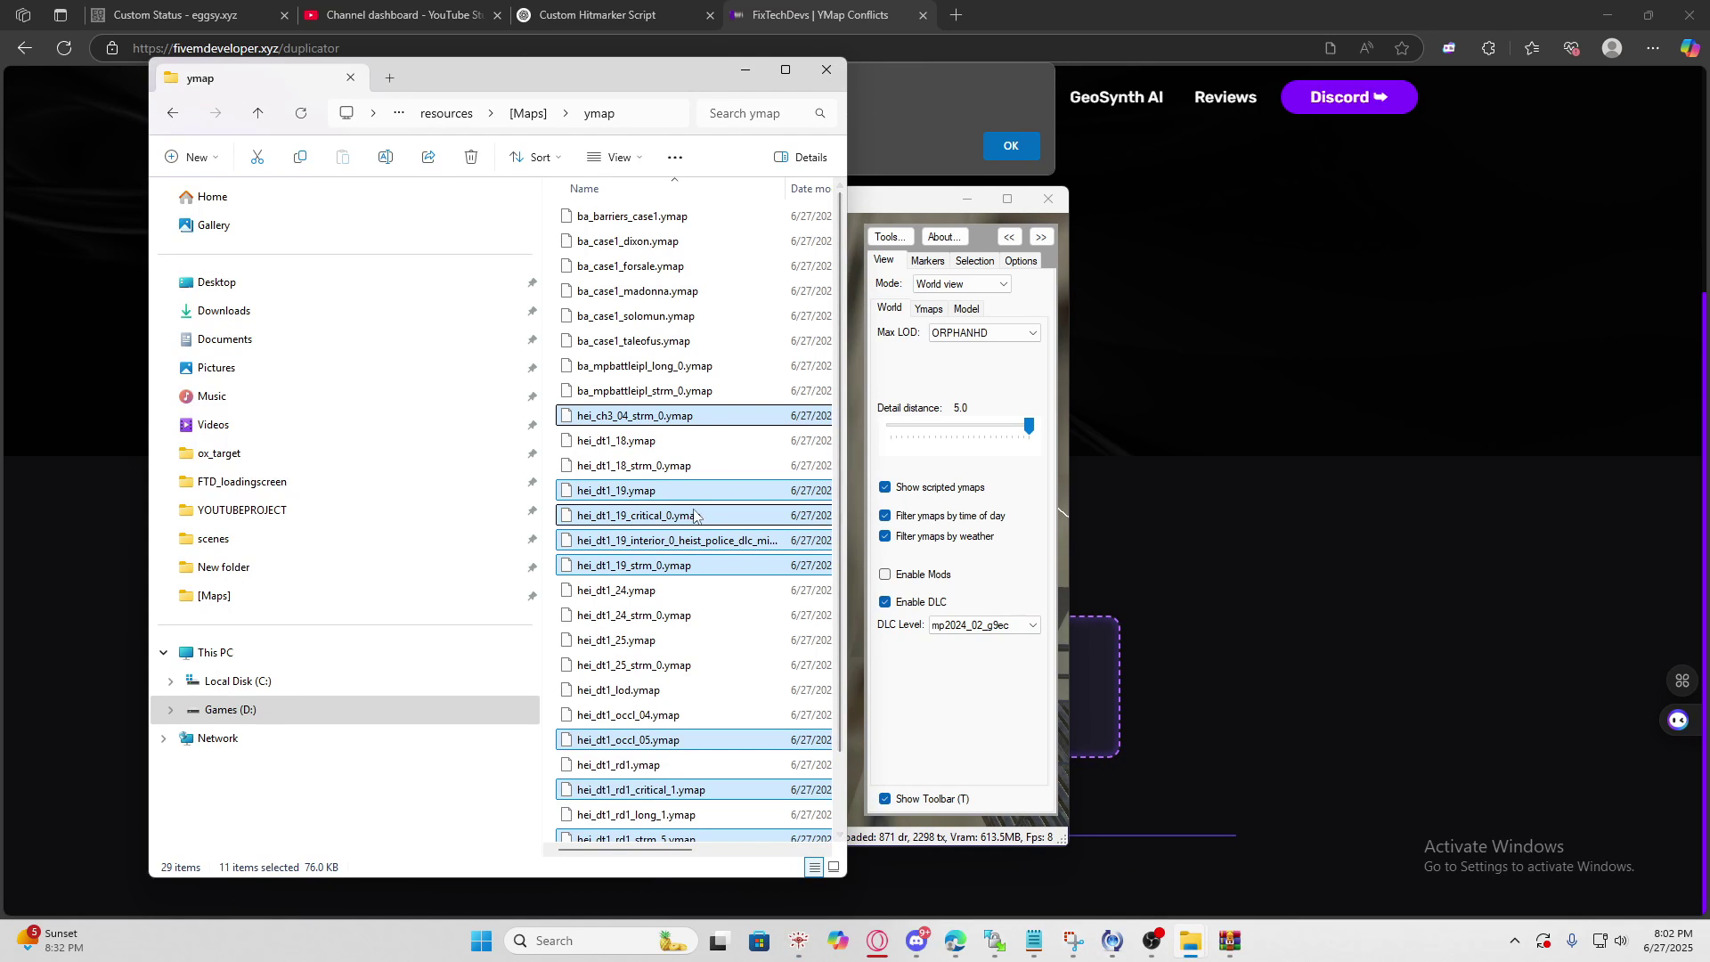
pyautogui.hotkey('ctrl', 'a')
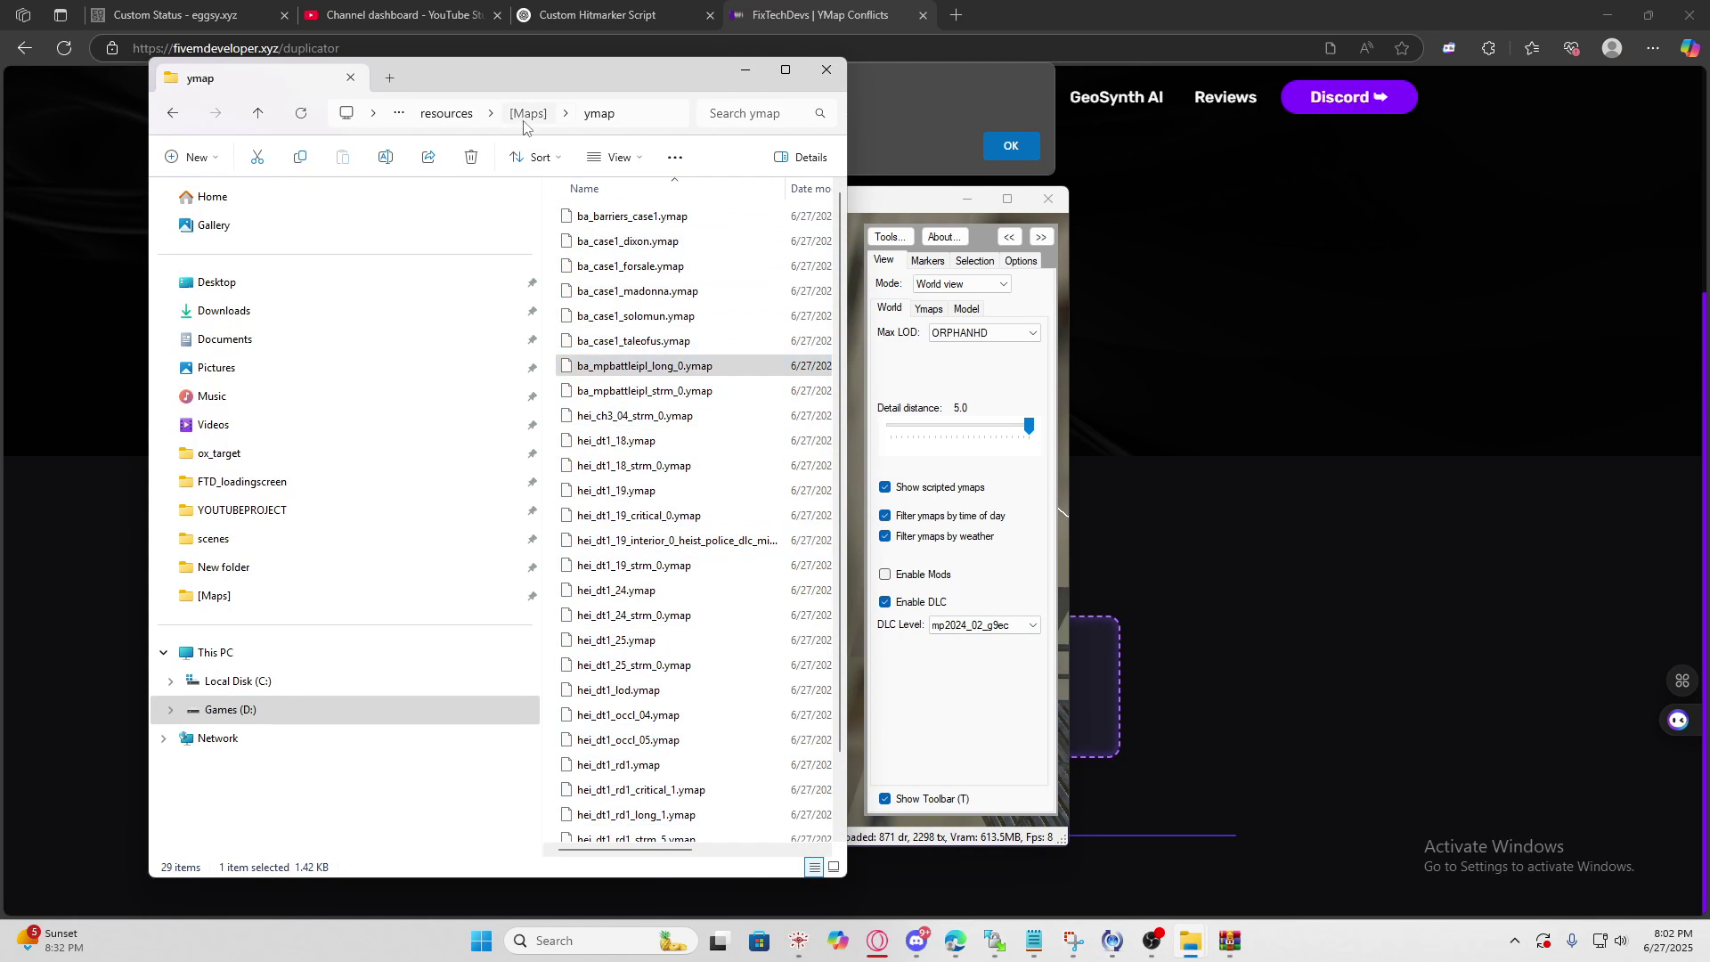
pyautogui.click(529, 113)
pyautogui.doubleClick(587, 217)
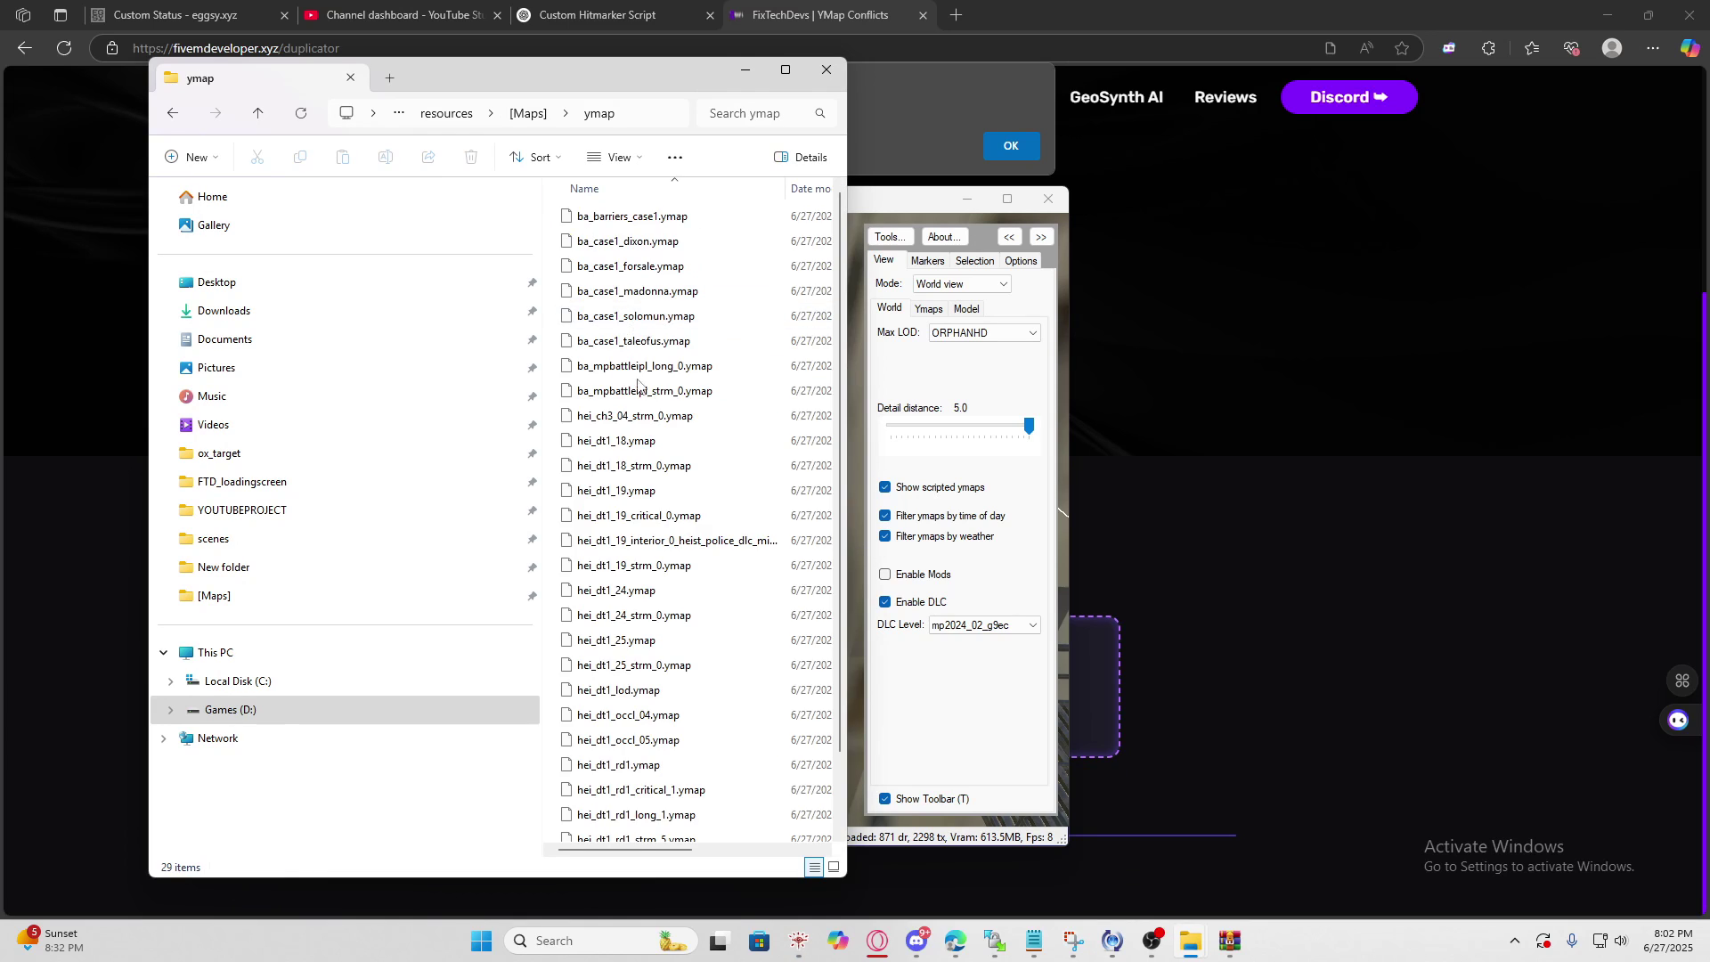
pyautogui.hotkey('ctrl', 'a')
pyautogui.rightClick(605, 330)
pyautogui.click(604, 329)
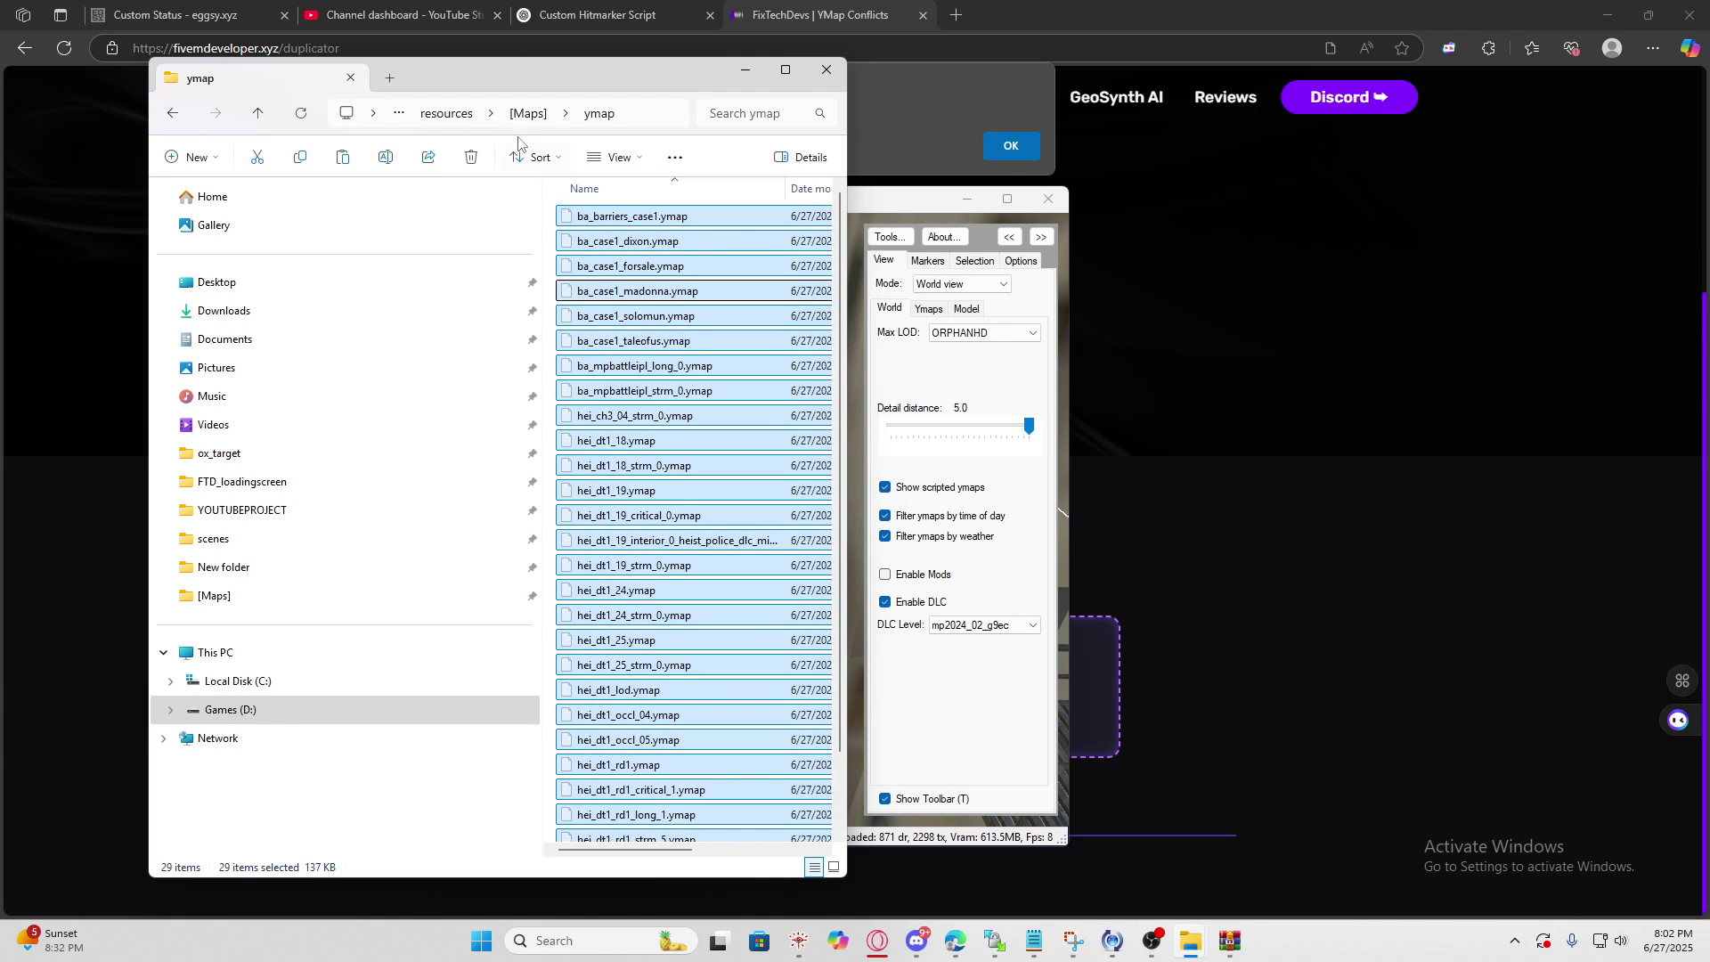
# - Paste the copied YMAP files into the stream folder of XR-mrpd inside Xr-ChicagoPD
pyautogui.hotkey('alt', 'Up')
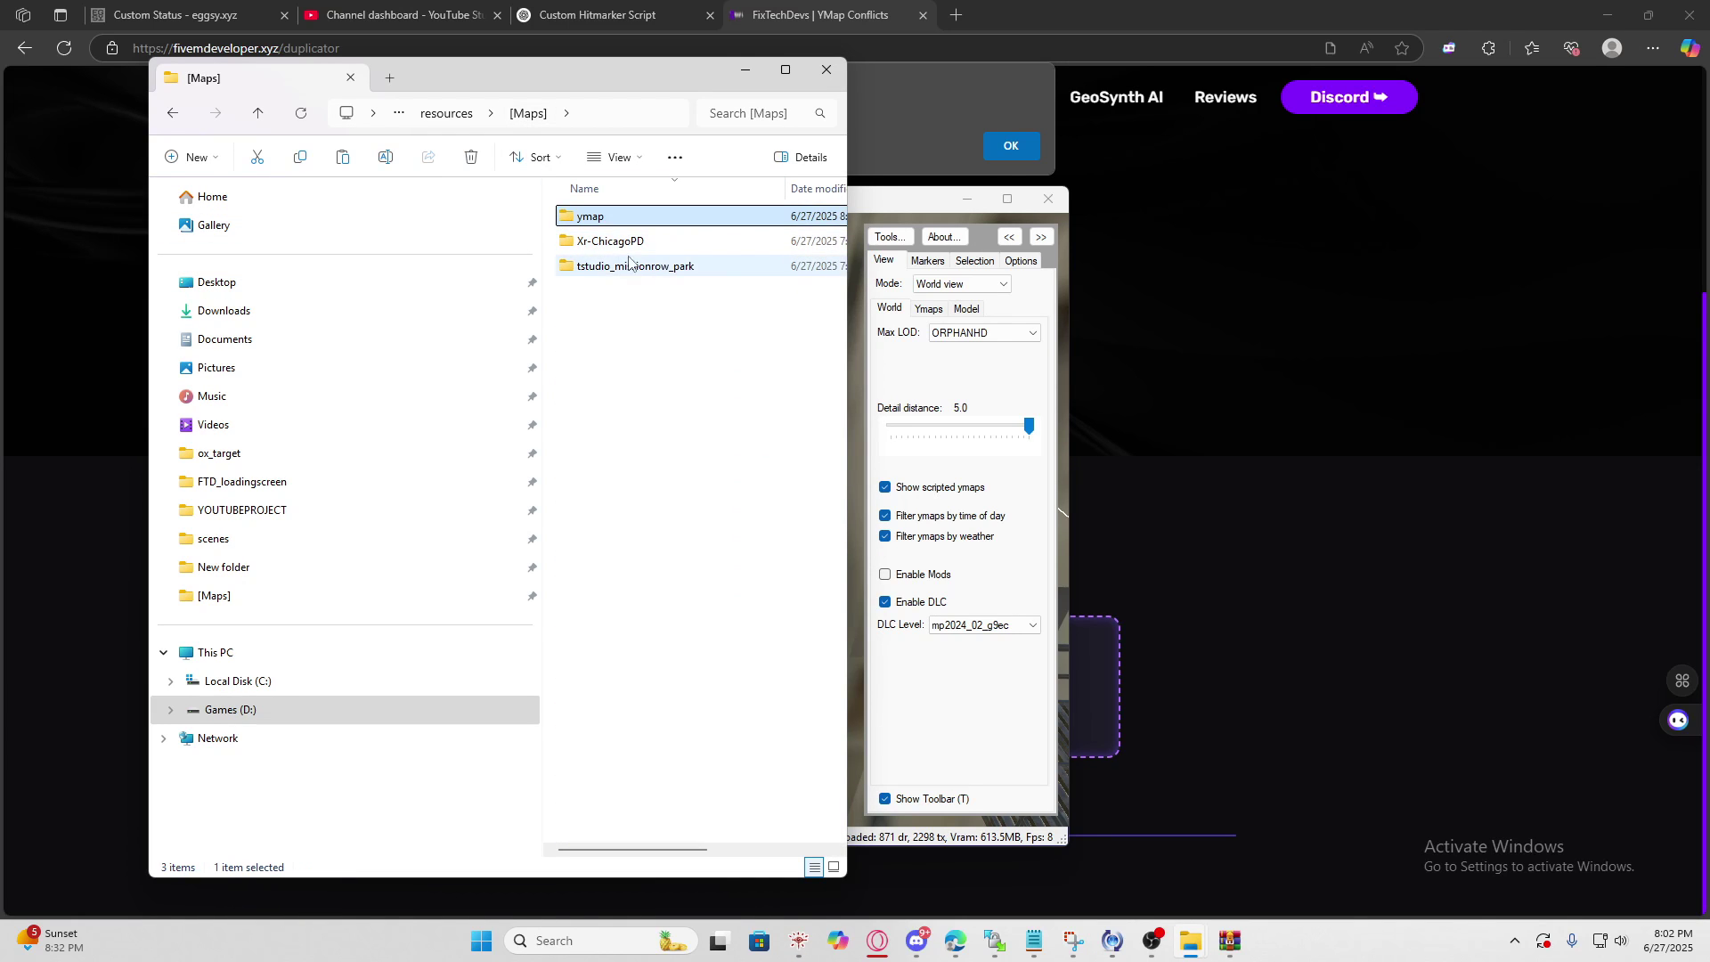
pyautogui.doubleClick(596, 245)
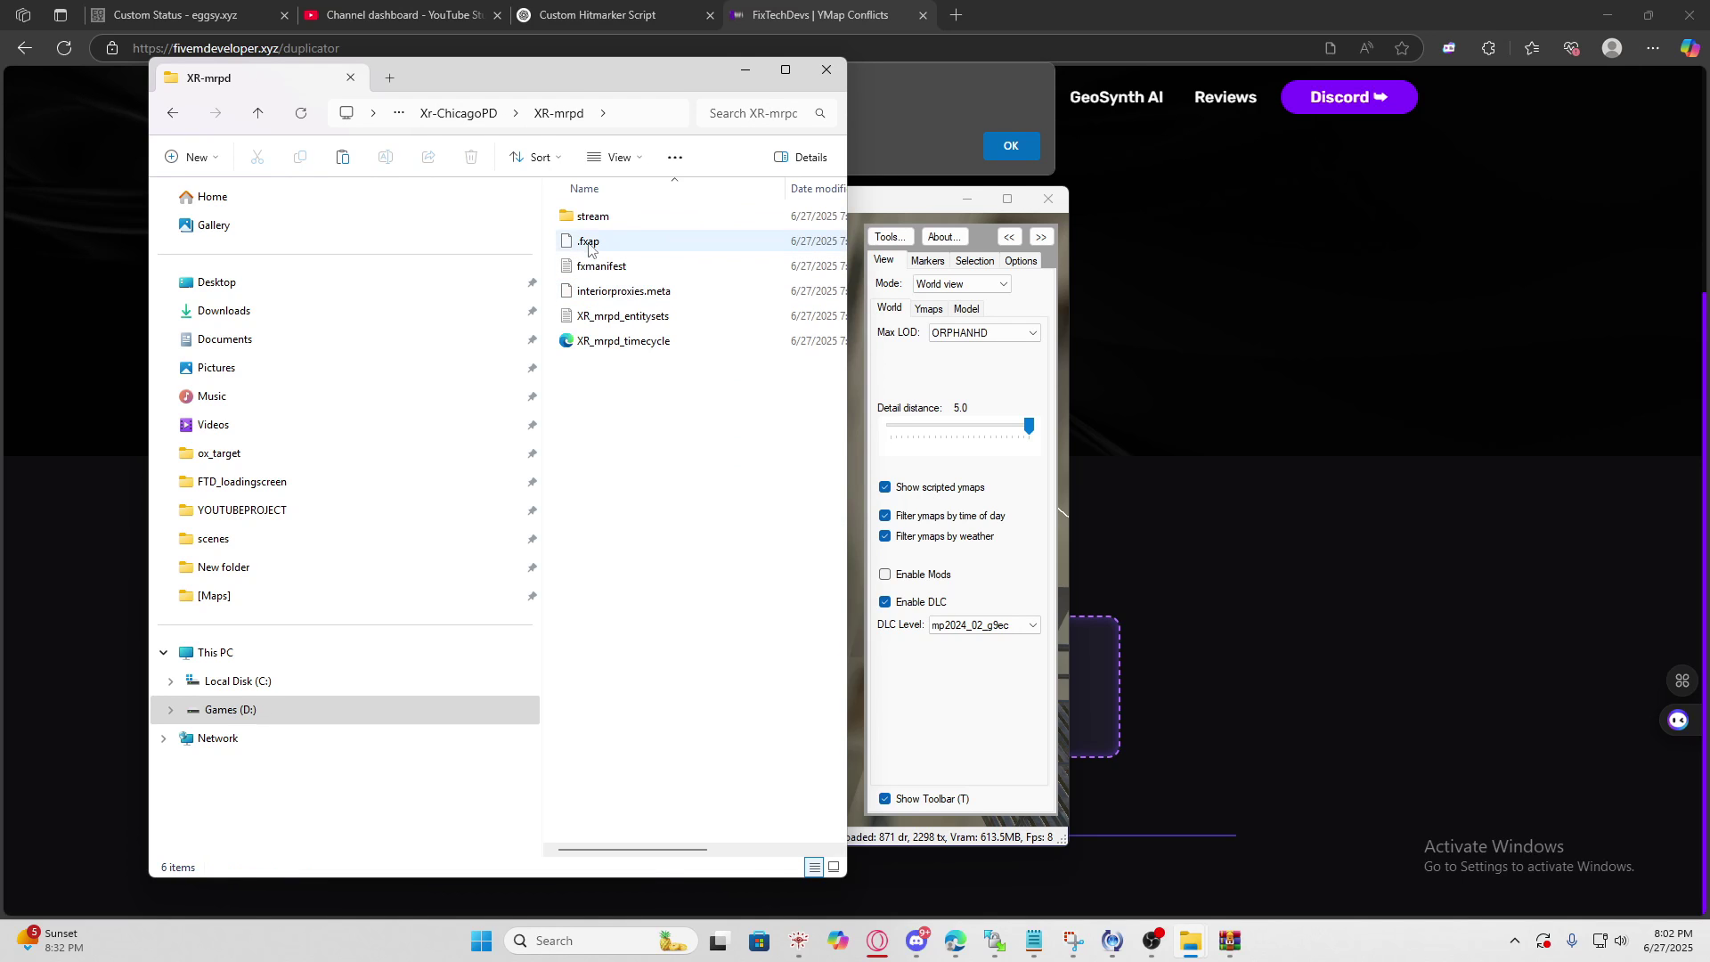
pyautogui.doubleClick(590, 216)
pyautogui.doubleClick(589, 318)
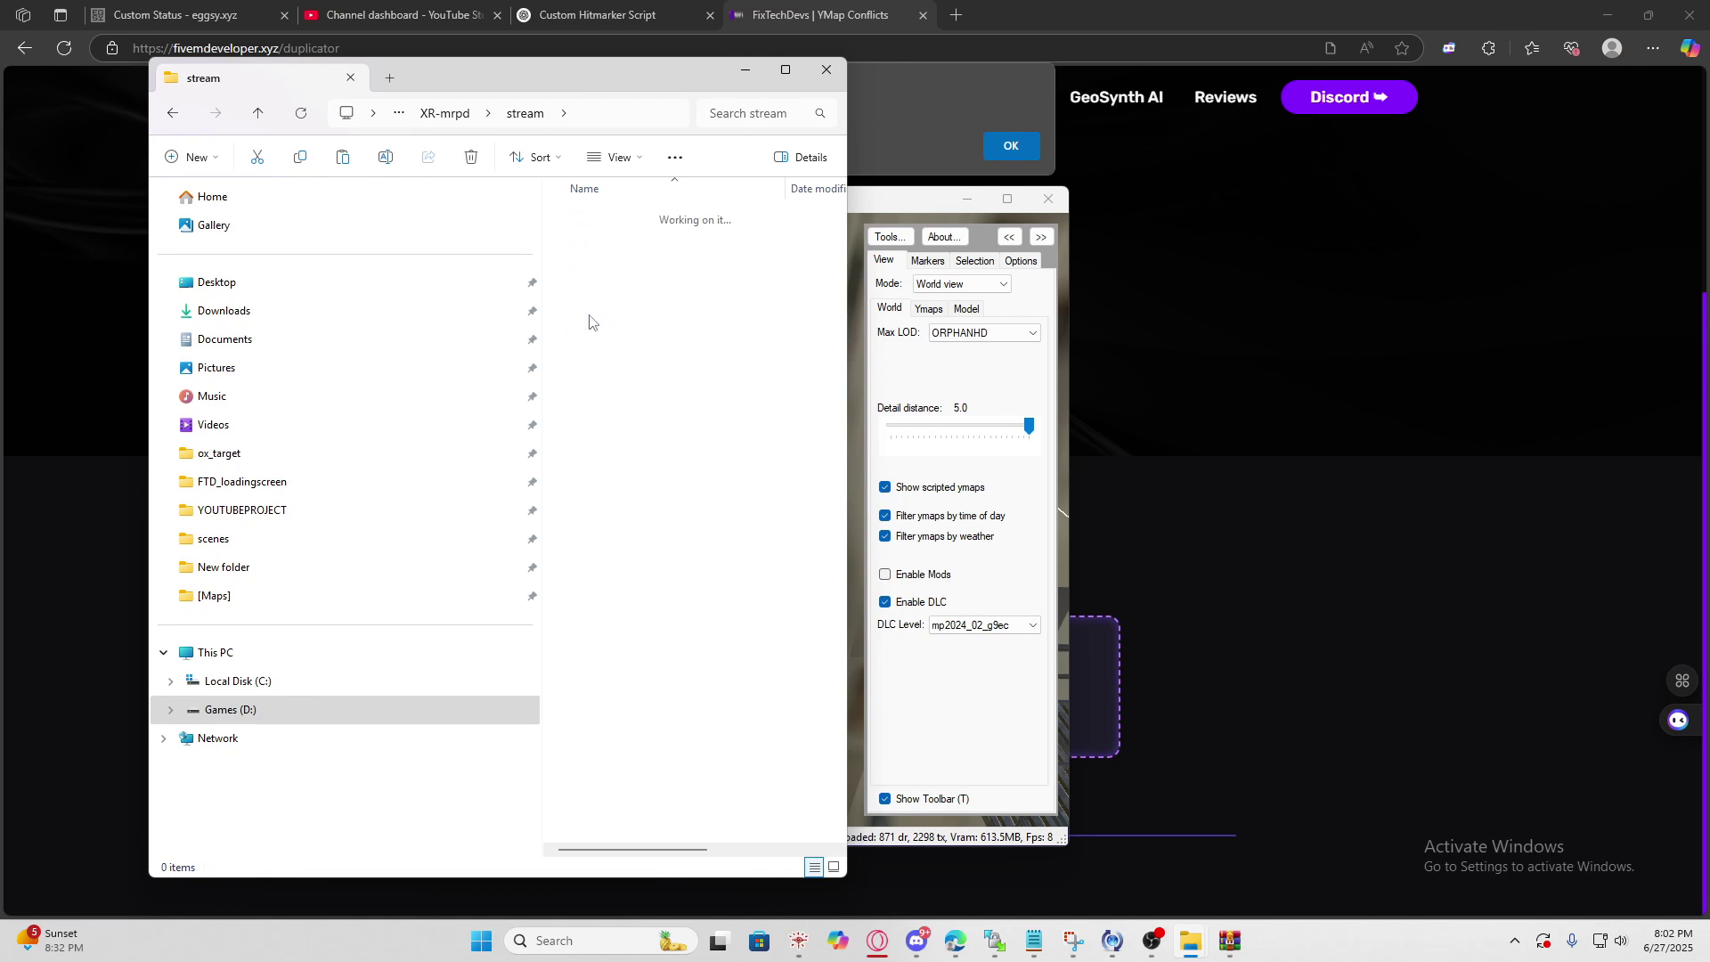
pyautogui.rightClick(622, 451)
pyautogui.click(647, 491)
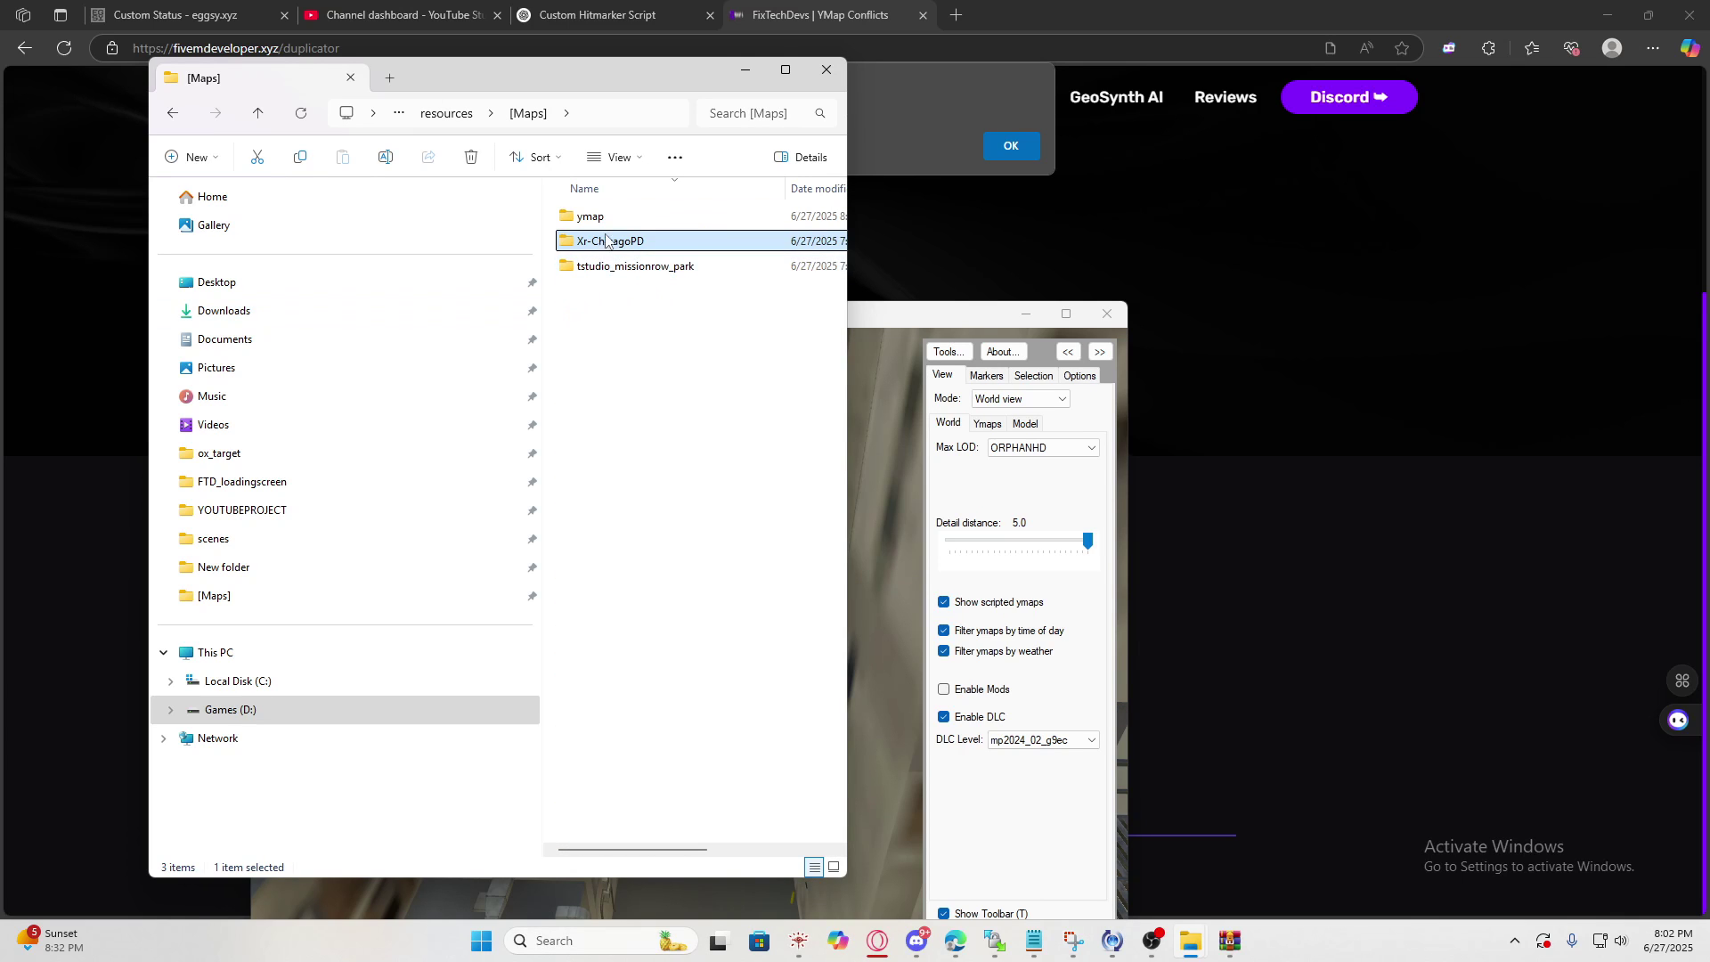
# - Delete the leftover ymap folder from [Maps] and minimize File Explorer
pyautogui.click(591, 217)
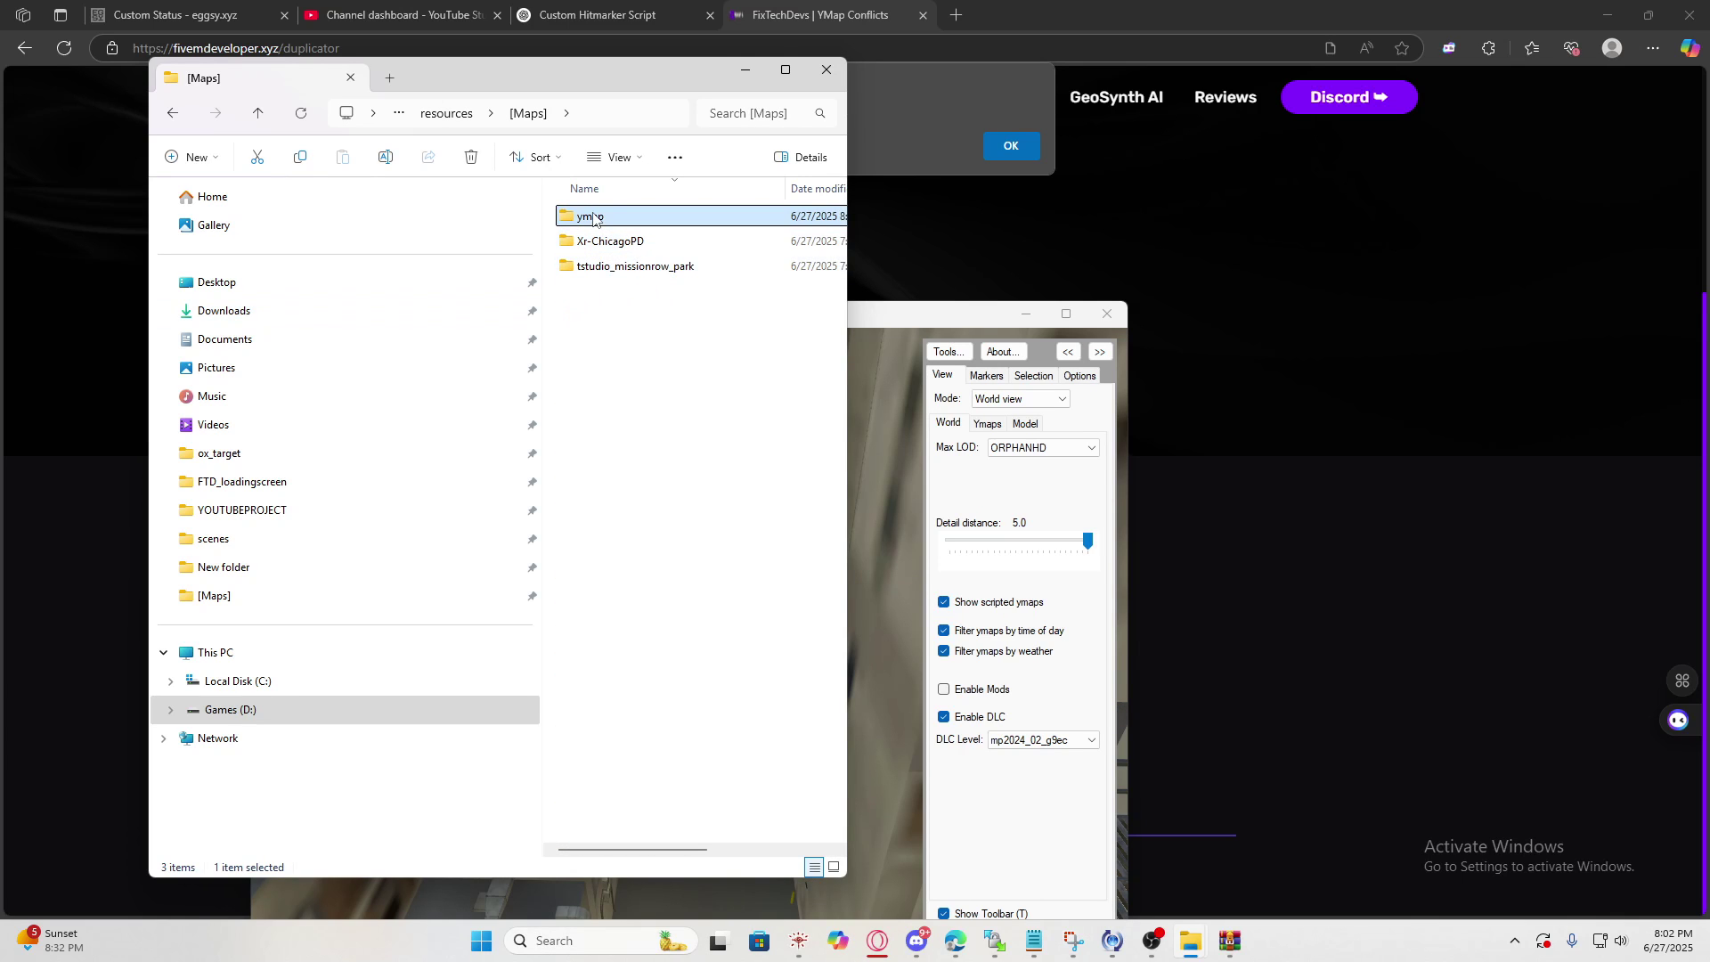
pyautogui.rightClick(591, 217)
pyautogui.click(786, 239)
pyautogui.click(745, 69)
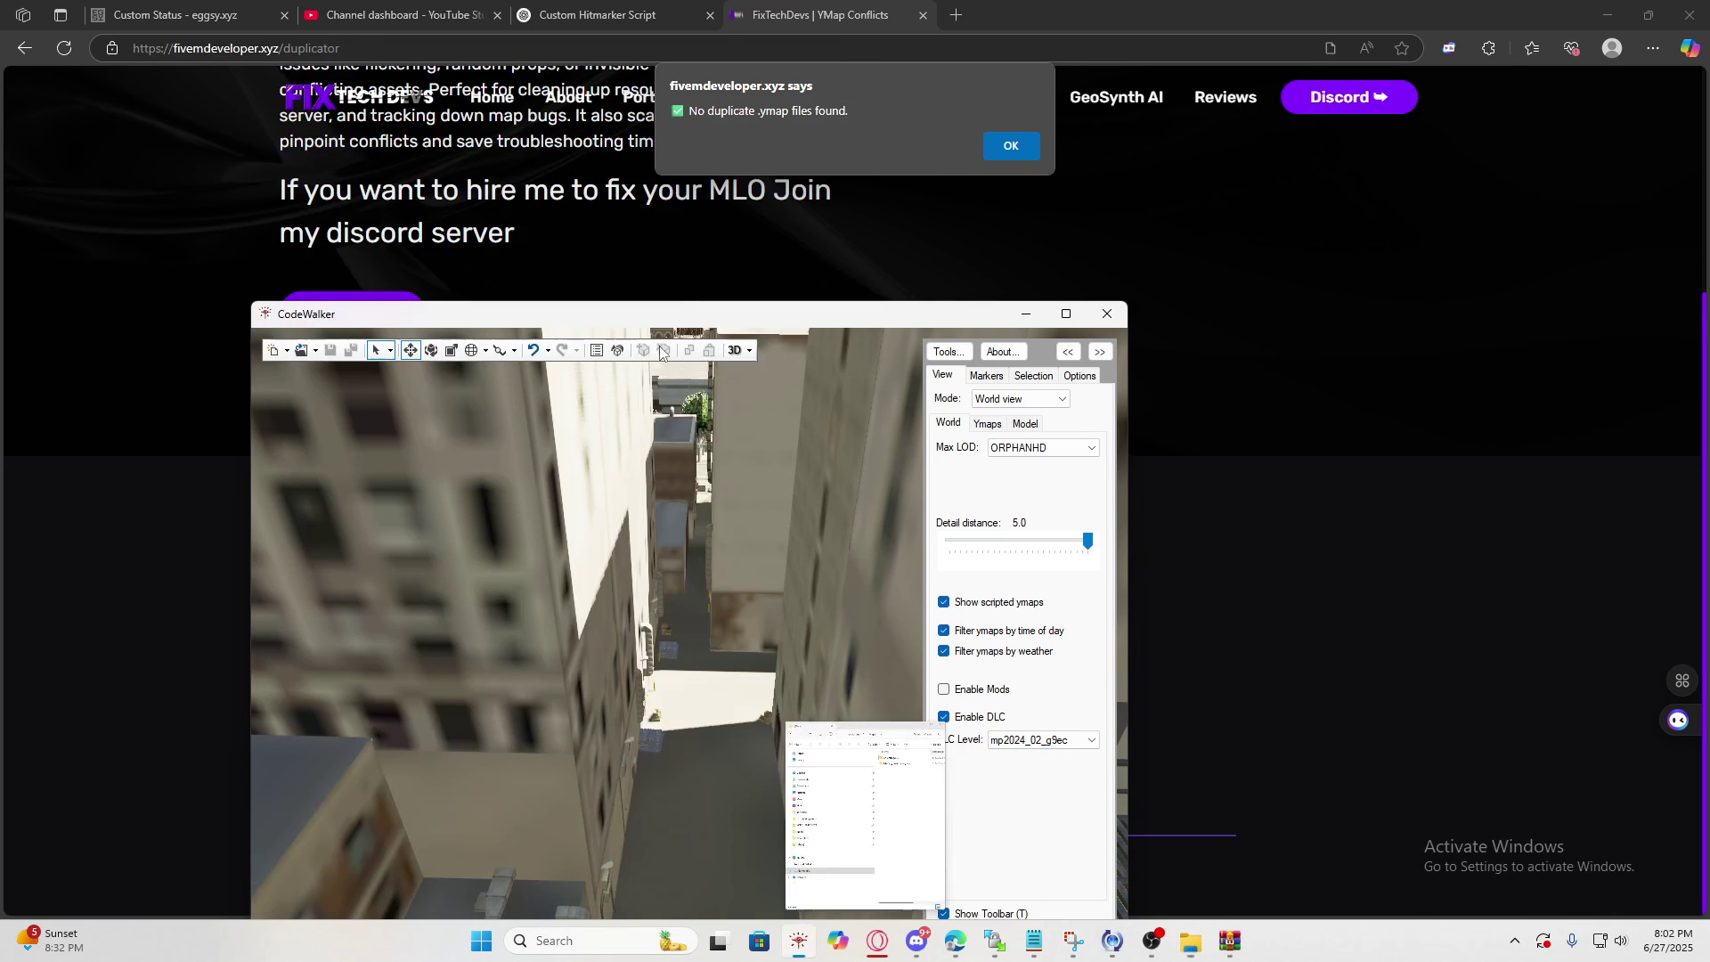
# - Open the [Maps] folder as a CodeWalker project and inspect the park area in the world view
pyautogui.click(308, 350)
pyautogui.click(342, 410)
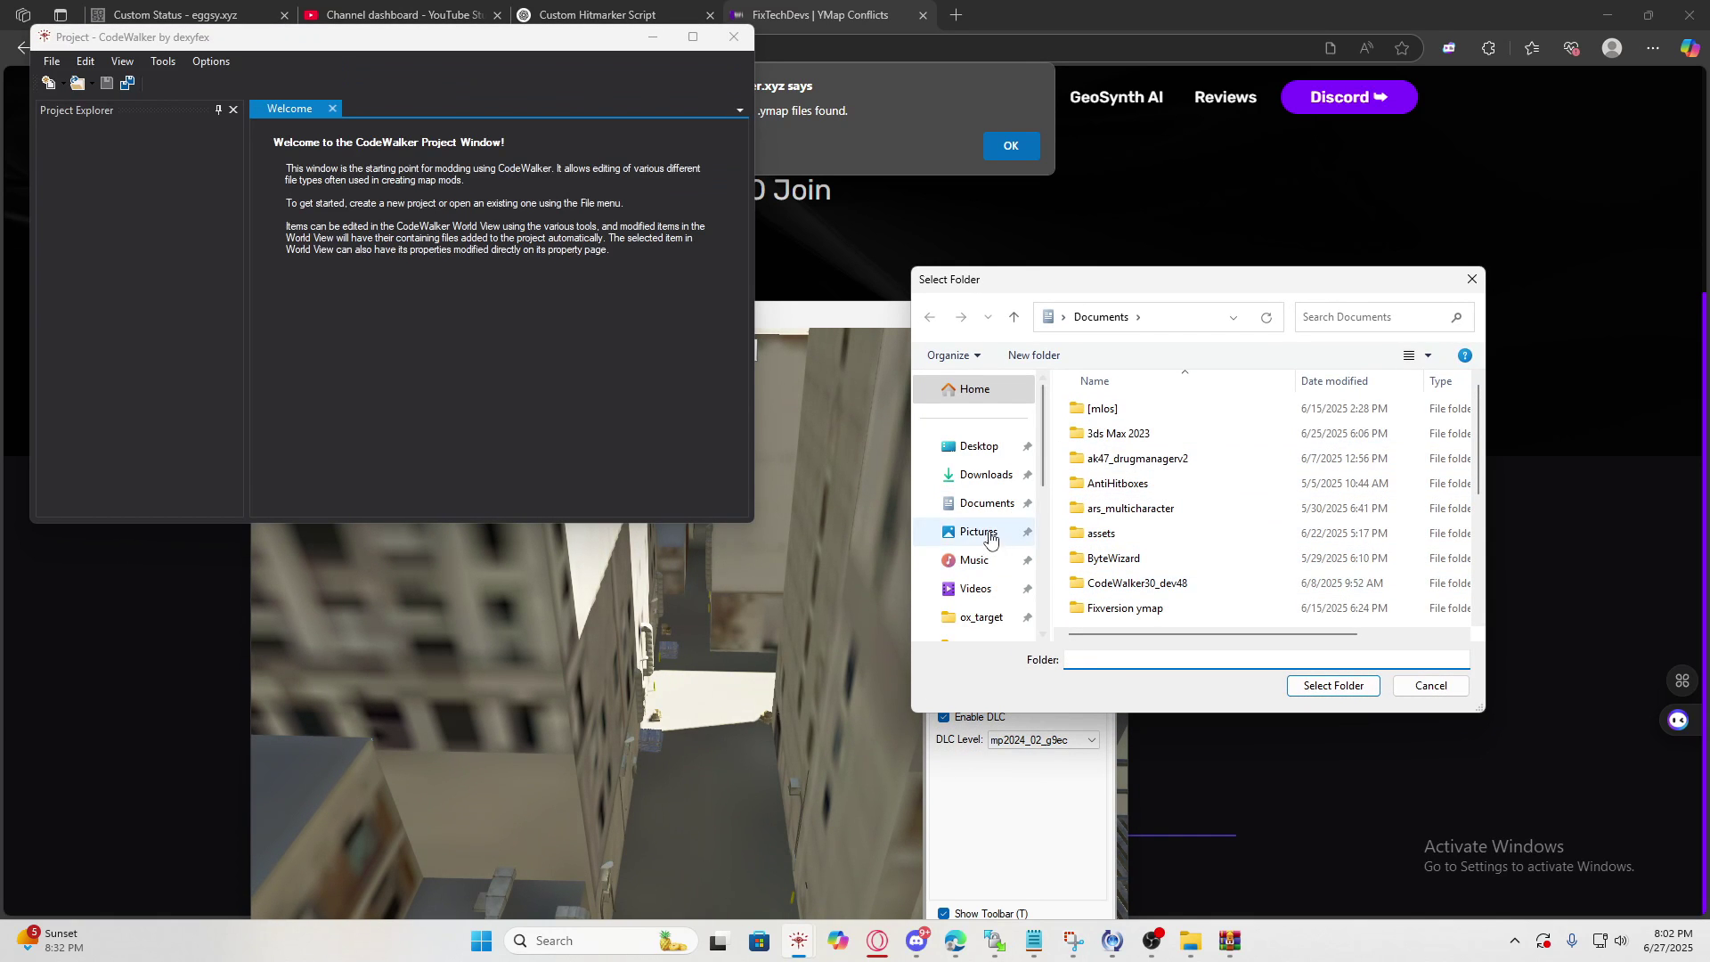
pyautogui.scroll(-5, 984, 570)
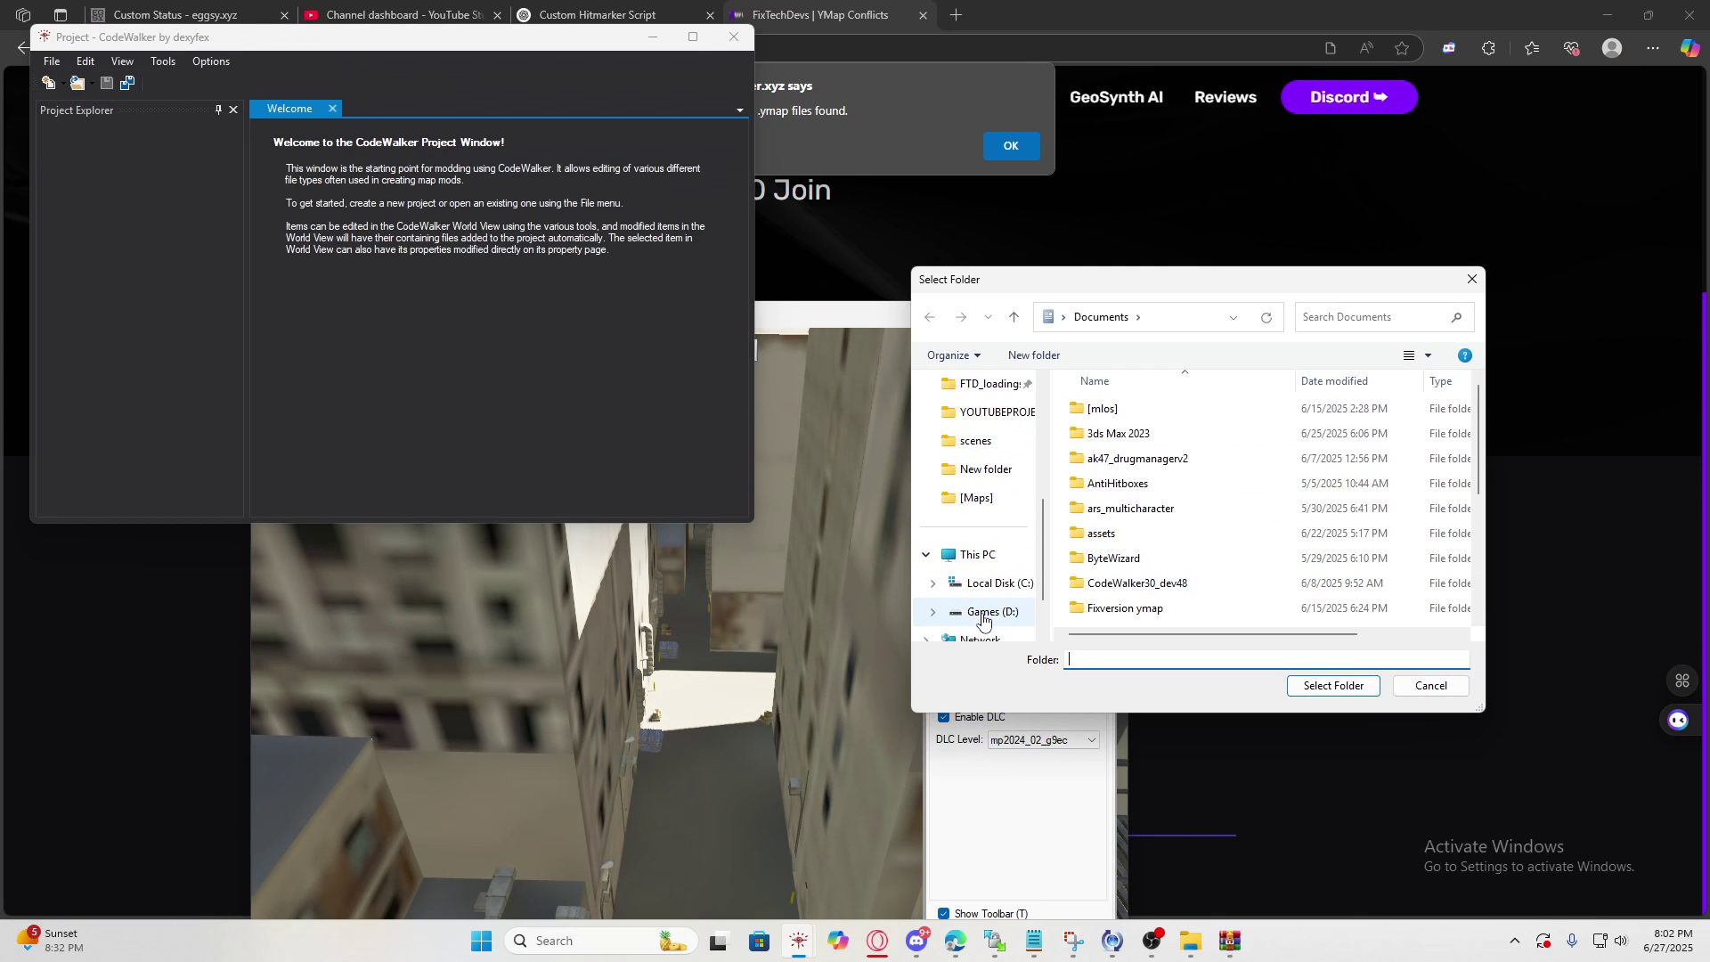
pyautogui.click(979, 498)
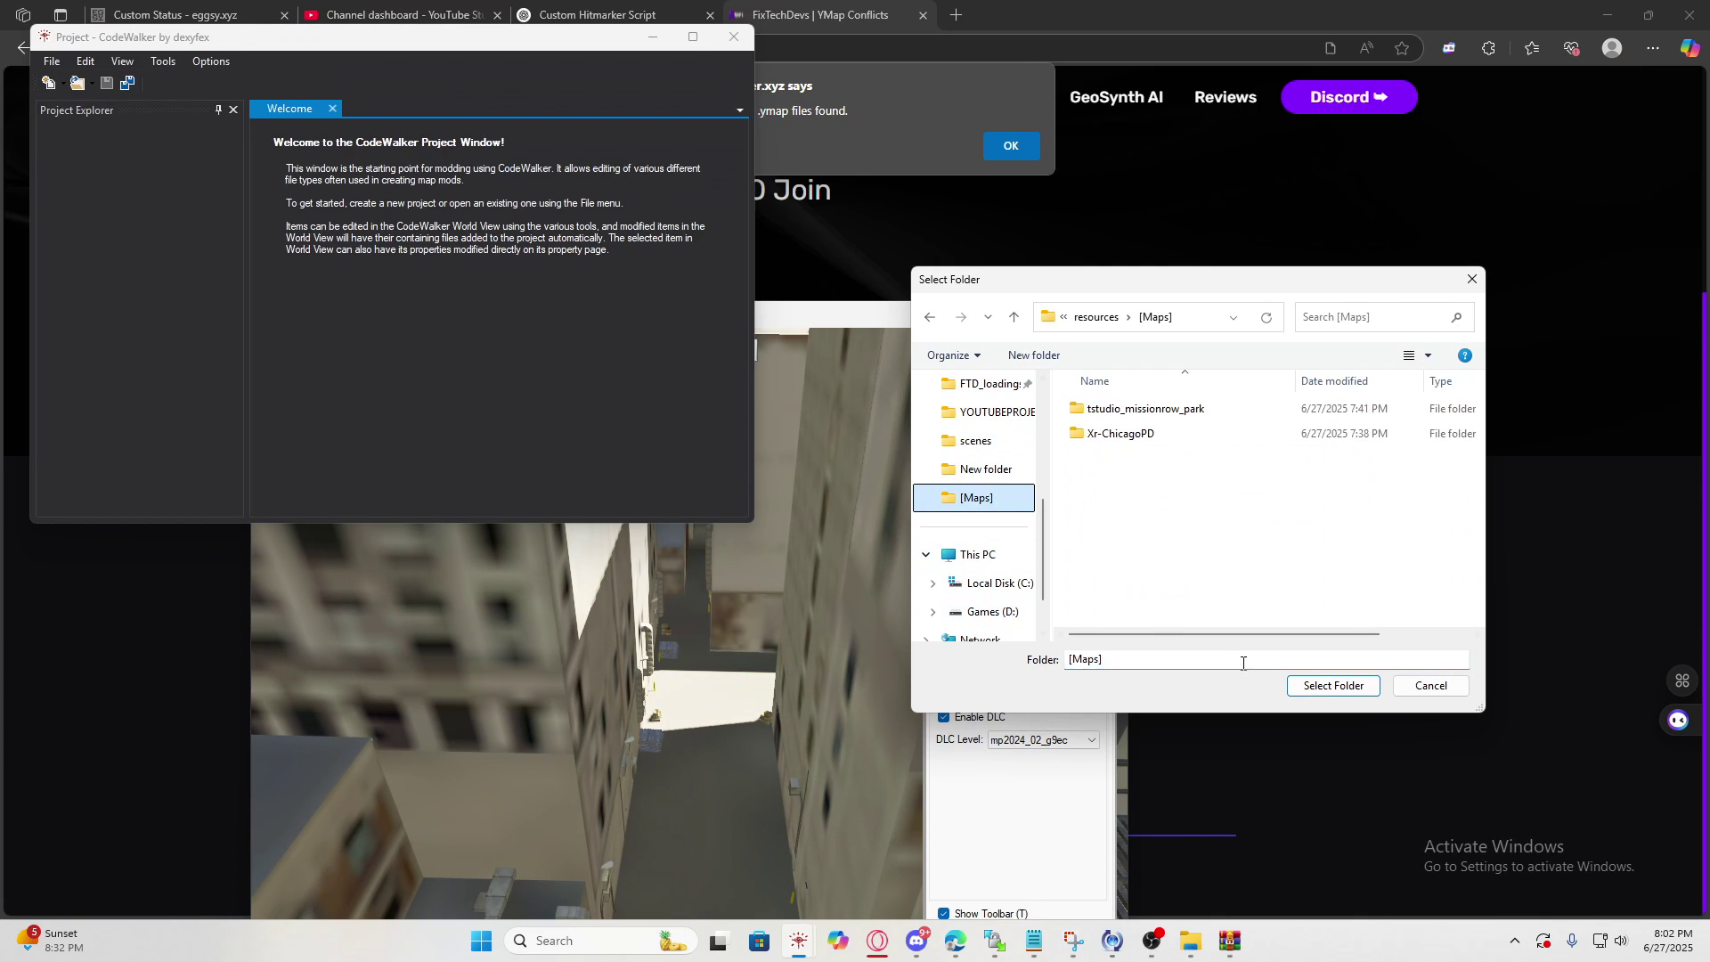
pyautogui.click(1333, 685)
pyautogui.click(897, 533)
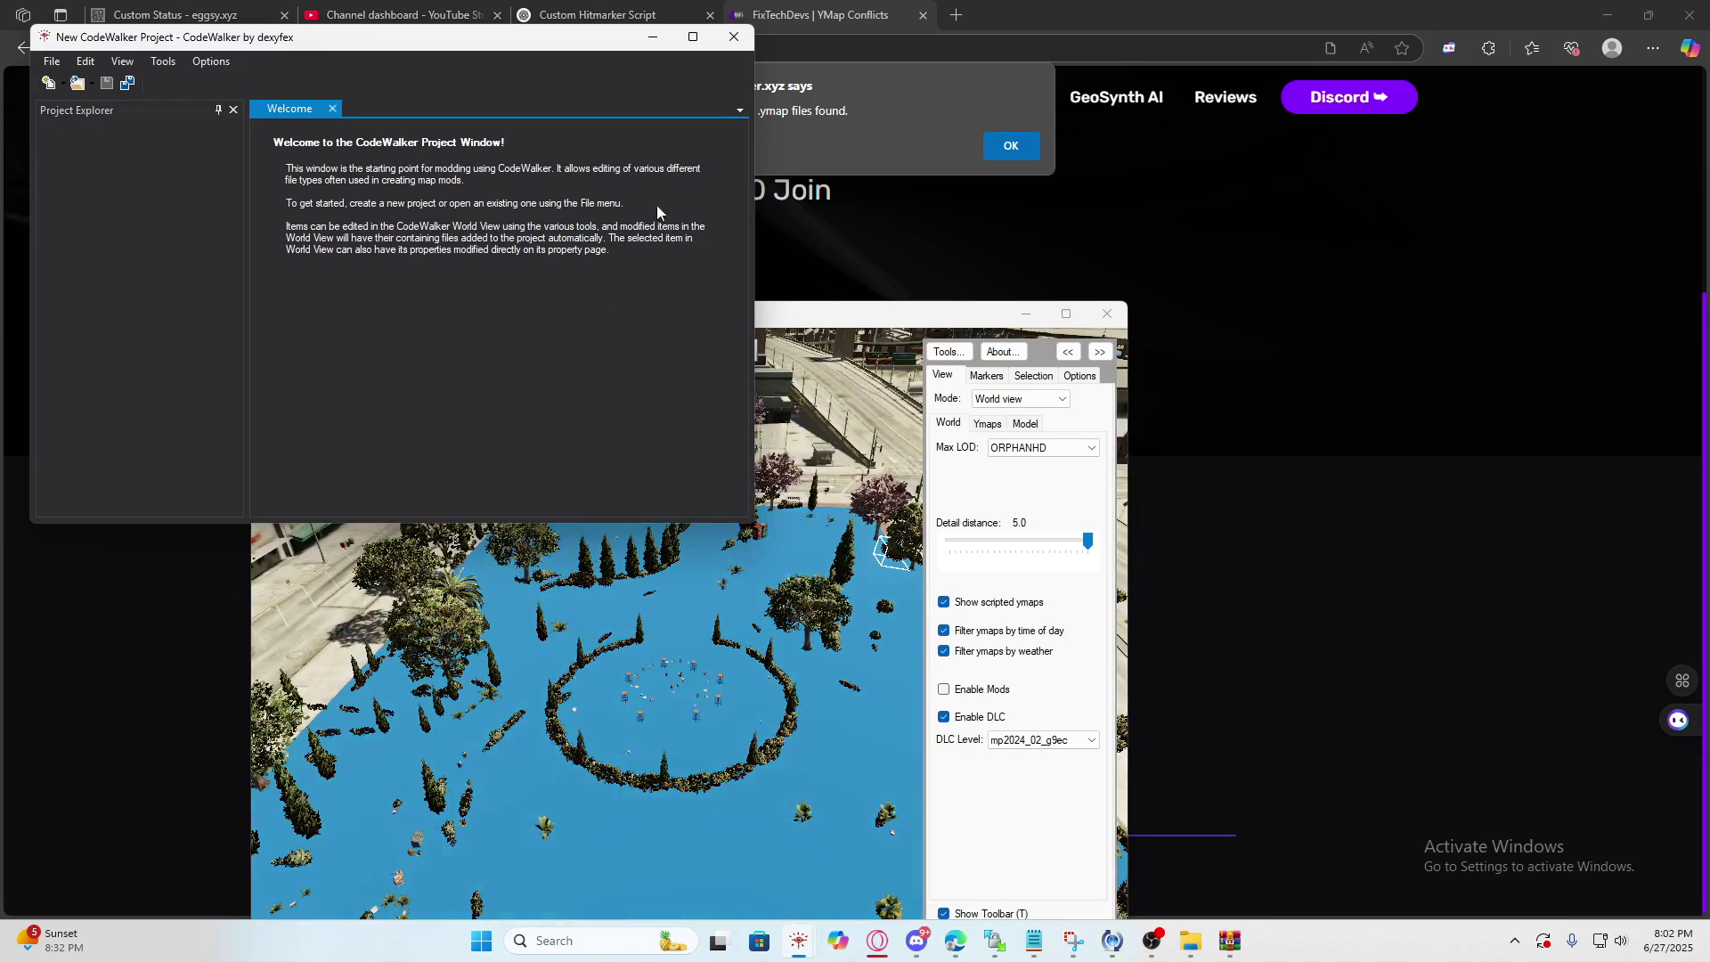
pyautogui.click(657, 42)
pyautogui.moveTo(655, 445); pyautogui.dragTo(431, 501)
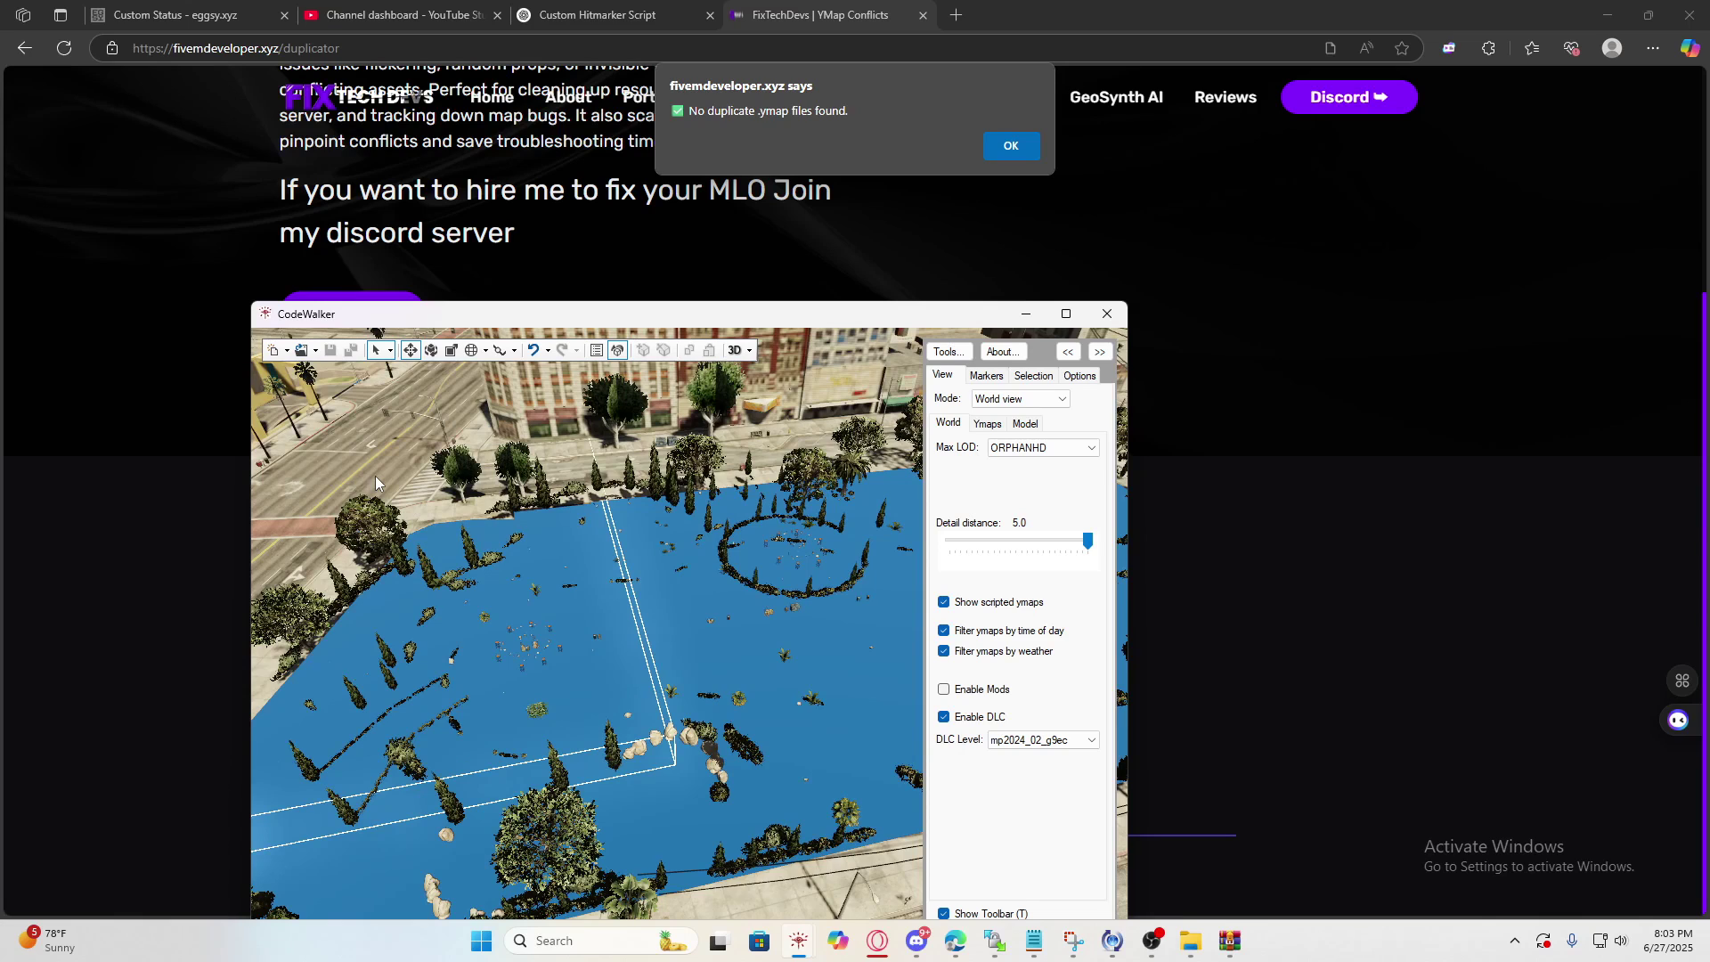
# - Switch to Discord and view the verification channel of the GrooveGrove FiveM server
pyautogui.click(125, 546)
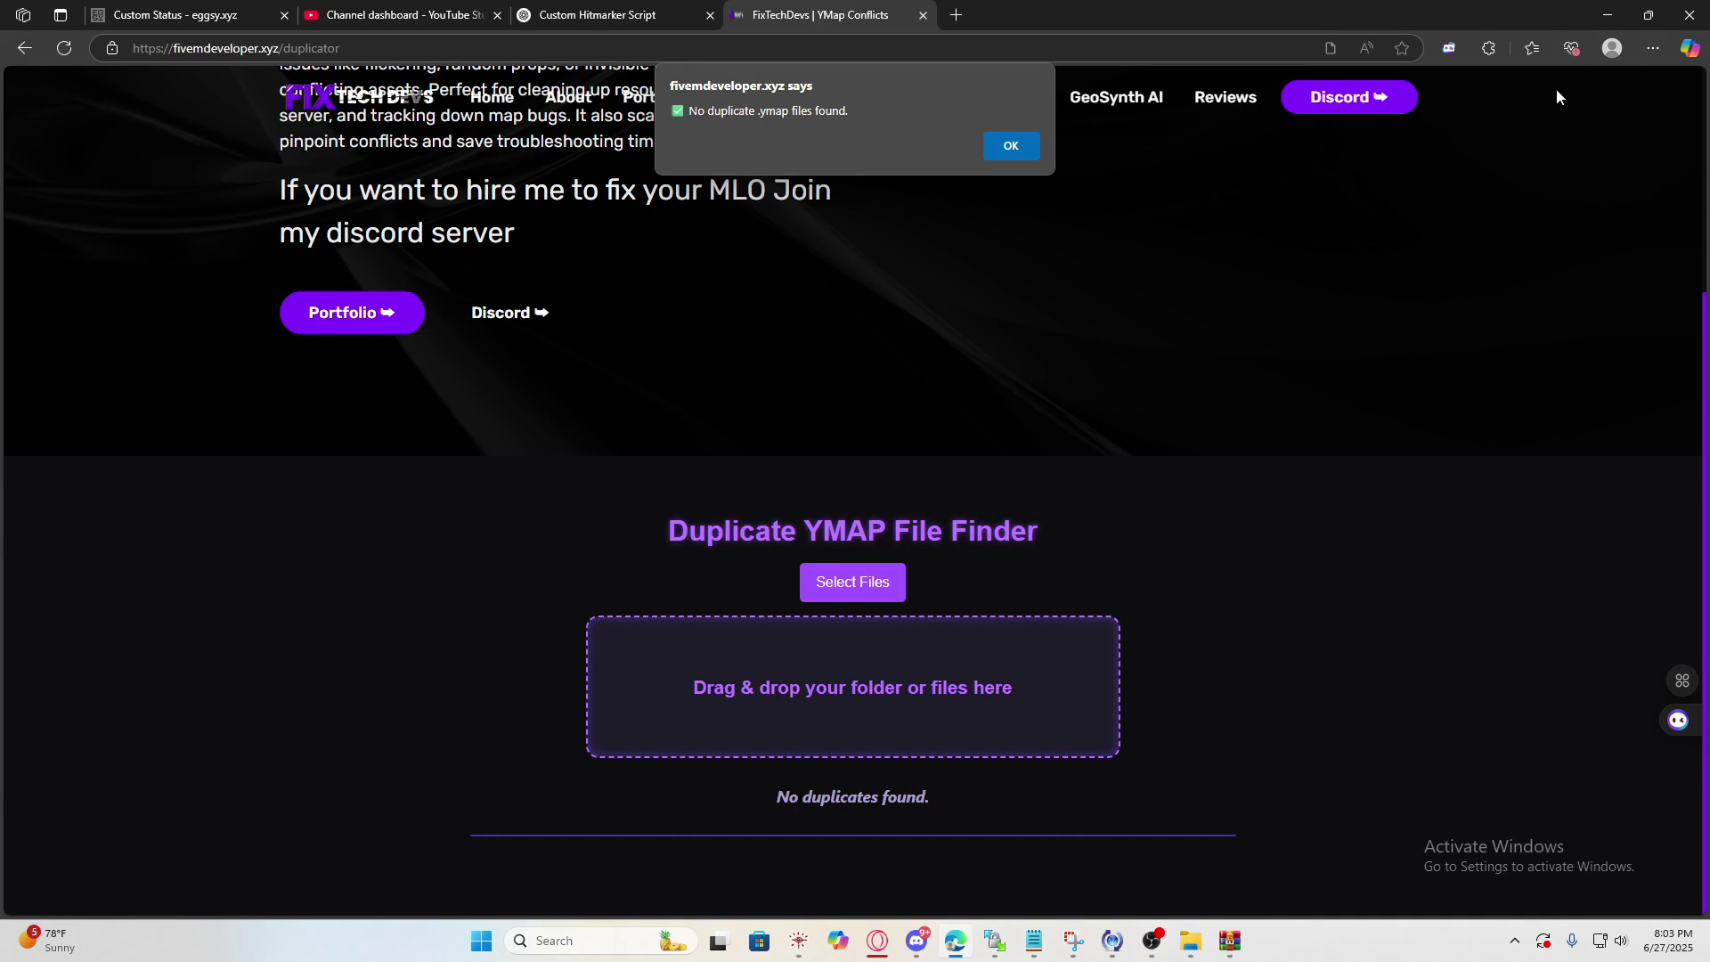
pyautogui.click(1607, 15)
pyautogui.click(916, 941)
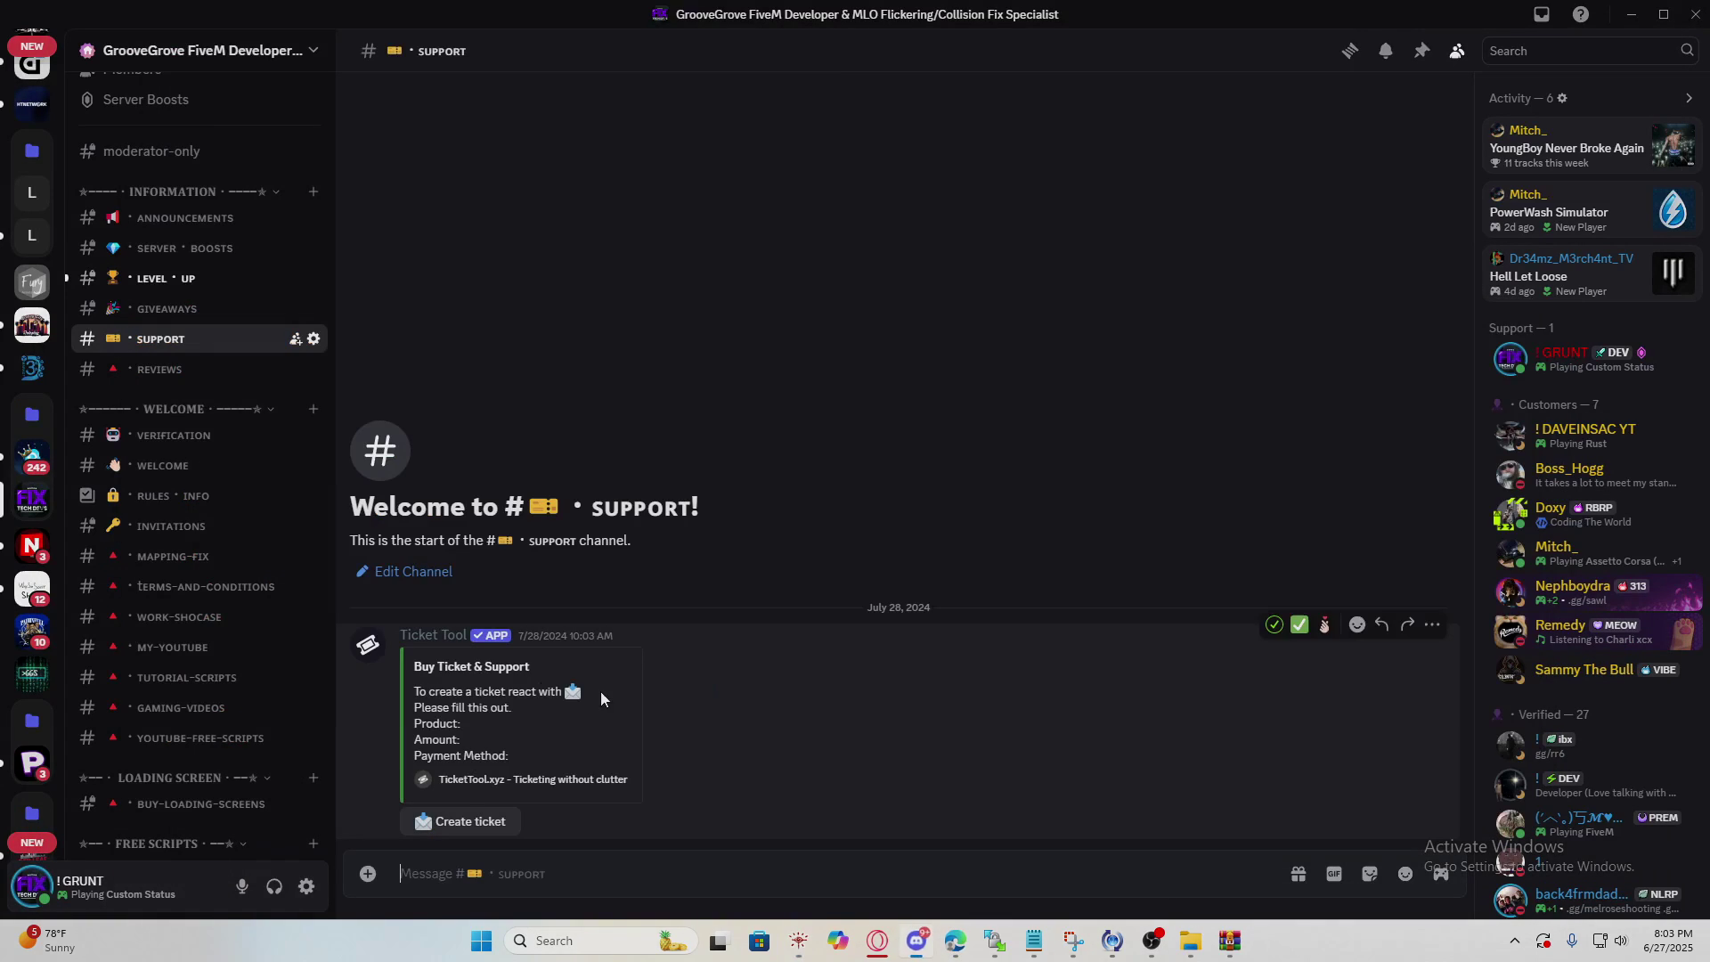
pyautogui.scroll(2, 115, 570)
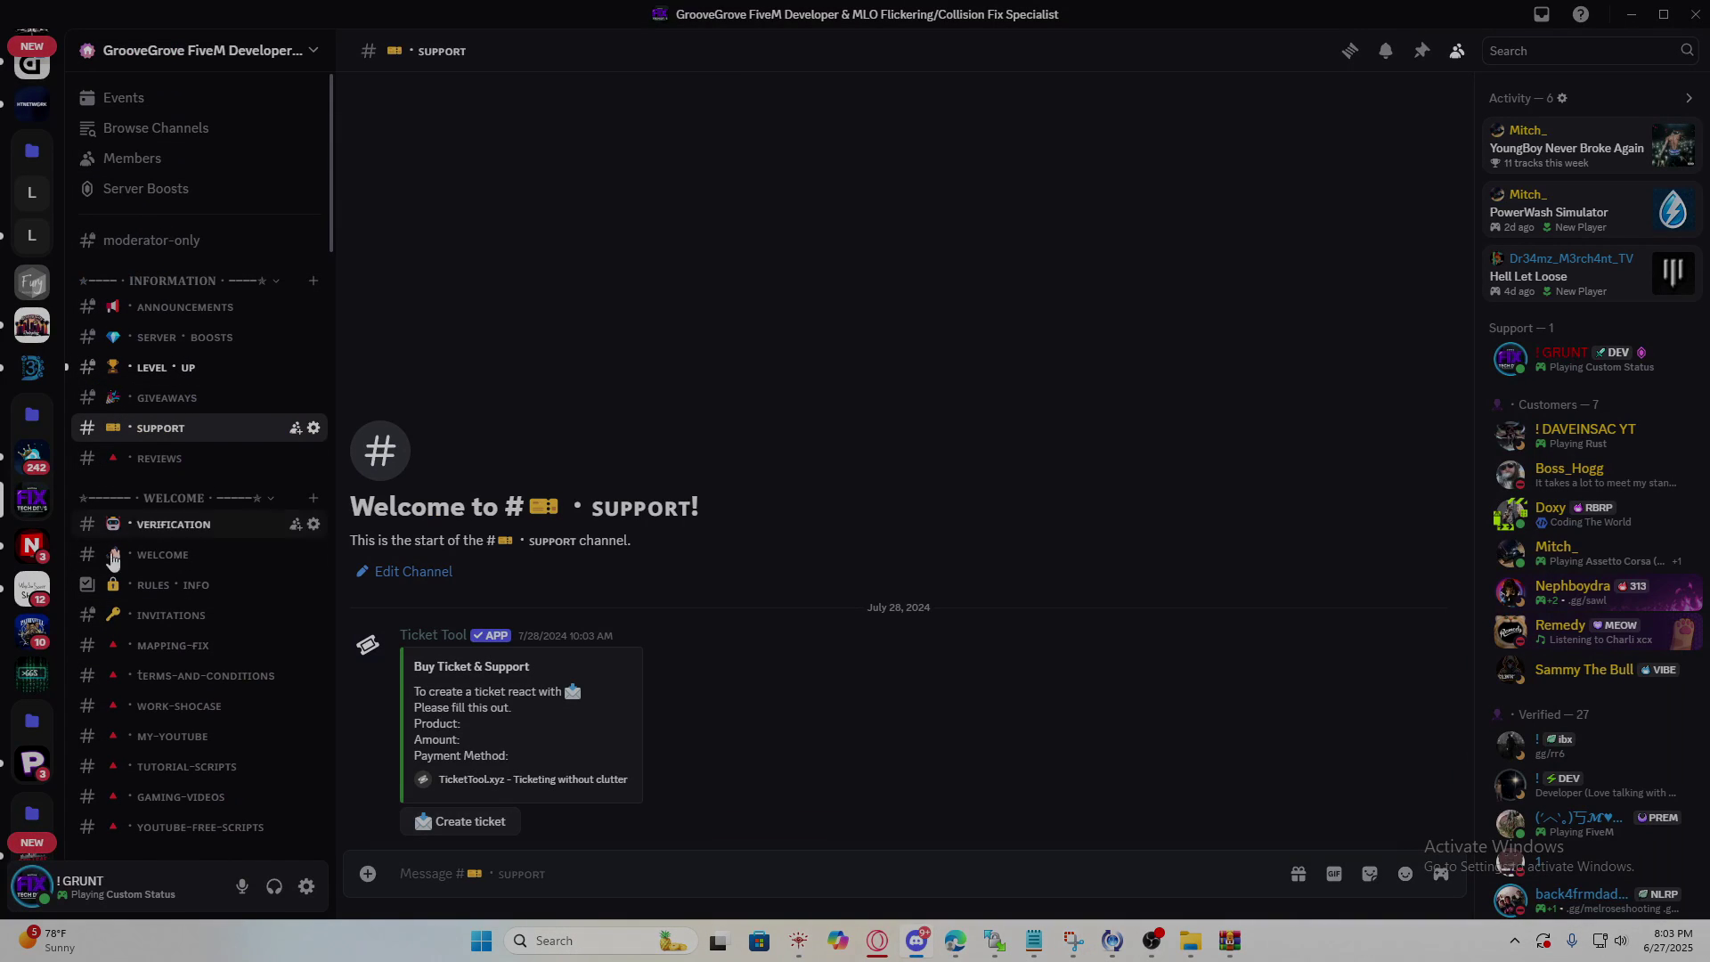
pyautogui.click(173, 524)
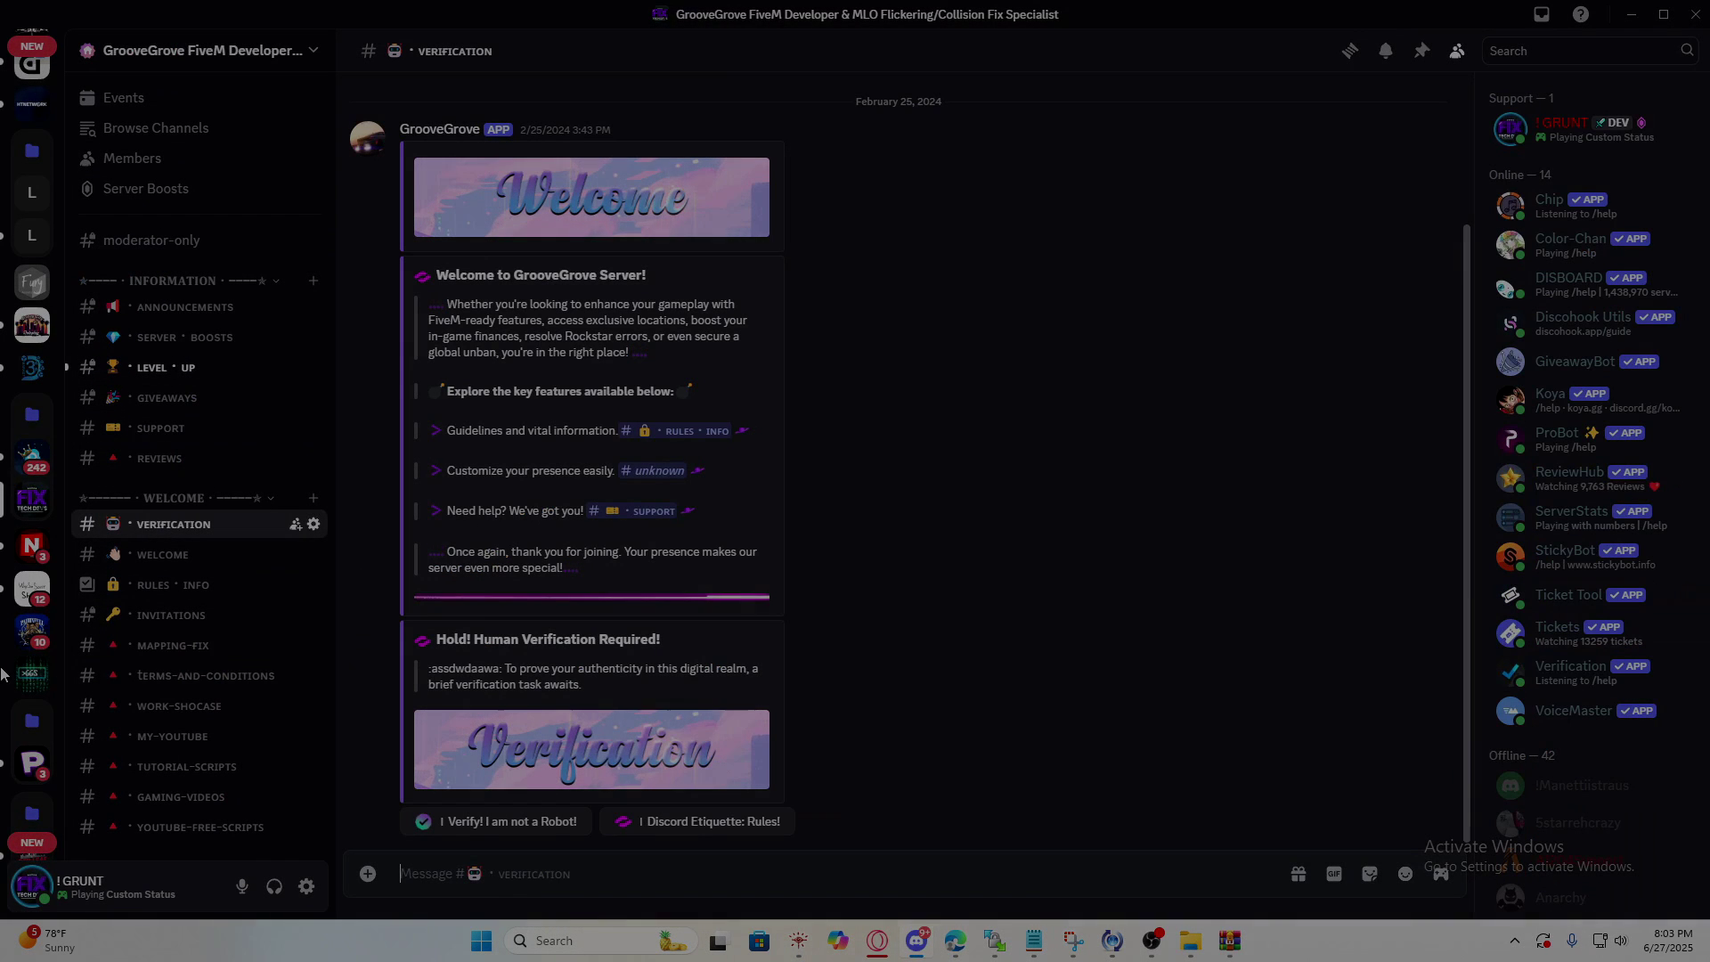